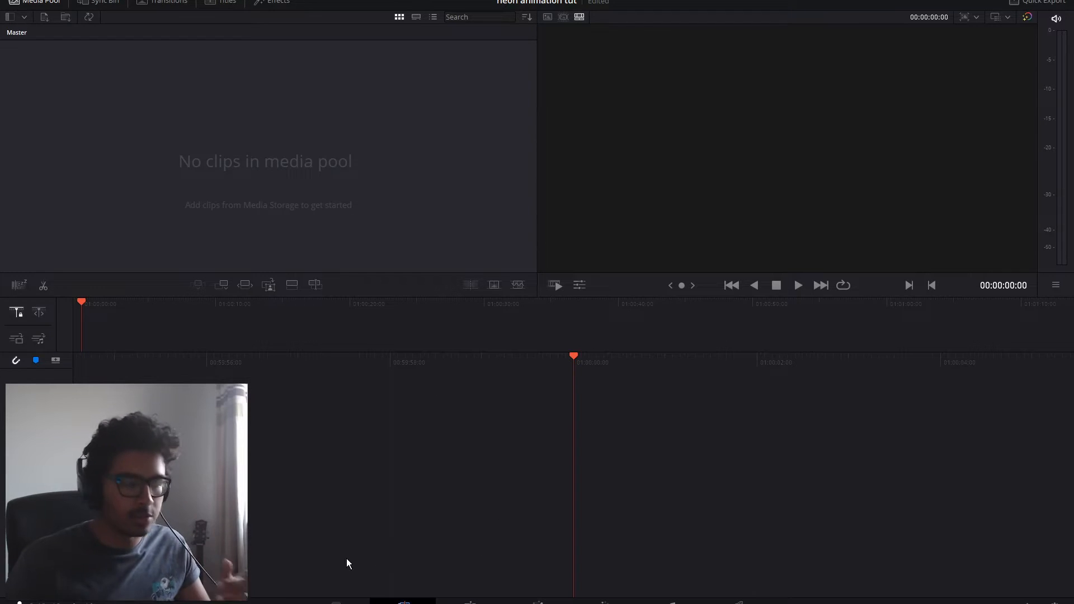
click(291, 603)
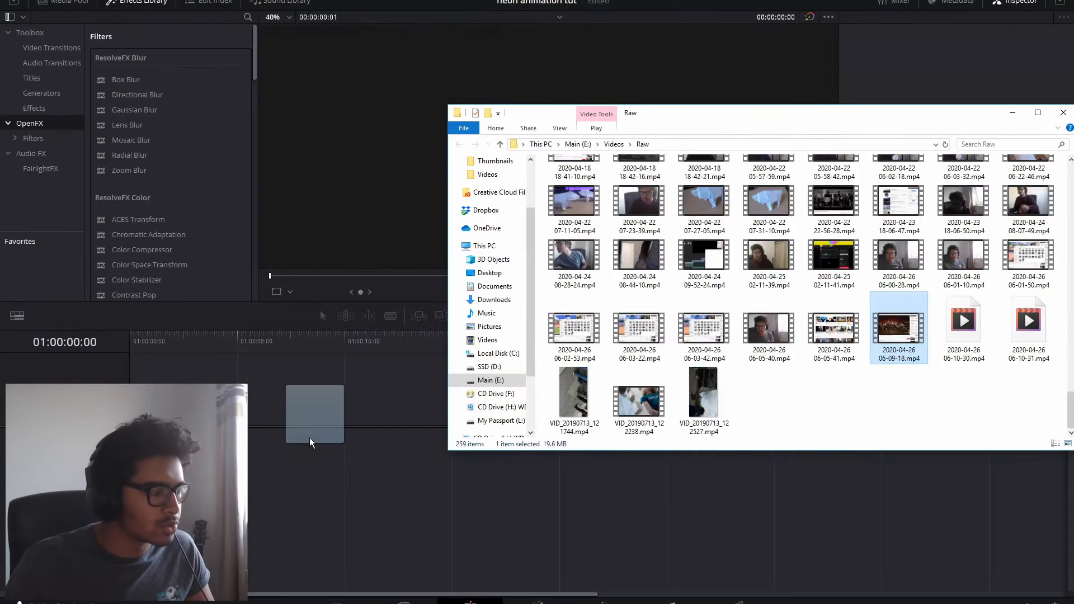
drag(310, 437, 309, 437)
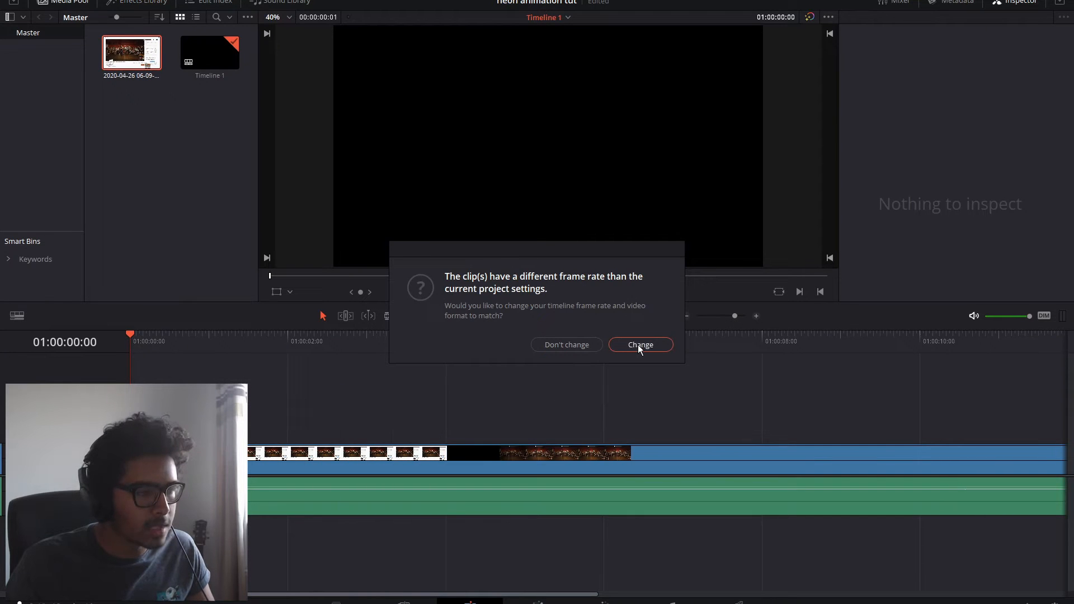
click(640, 344)
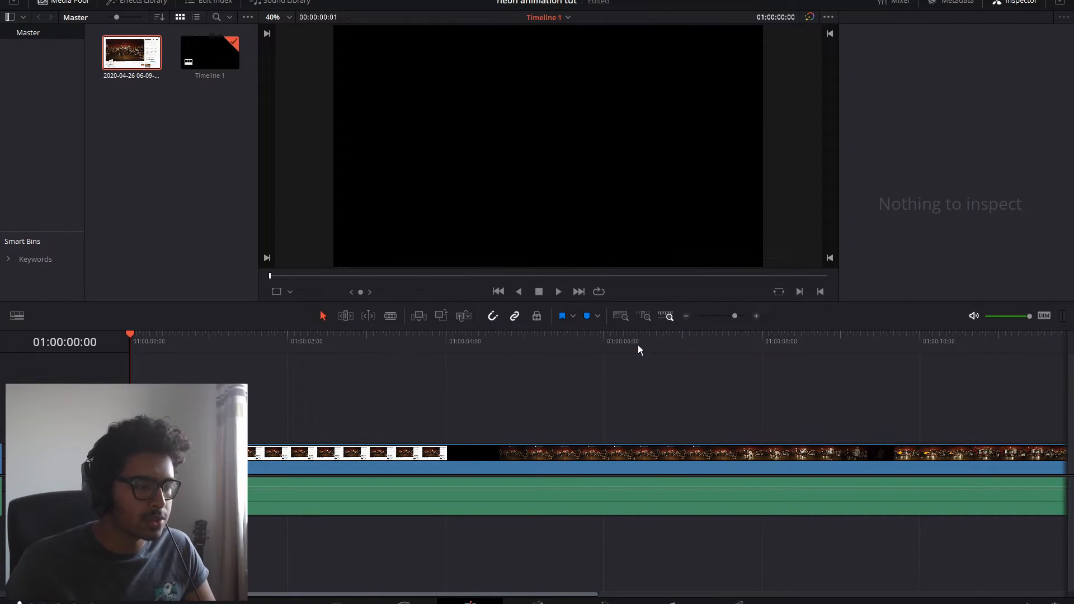
Find the dance section and trim the clip to its final 25 seconds or so, starting at the timeline's beginning
scroll(262, 401, down, 5)
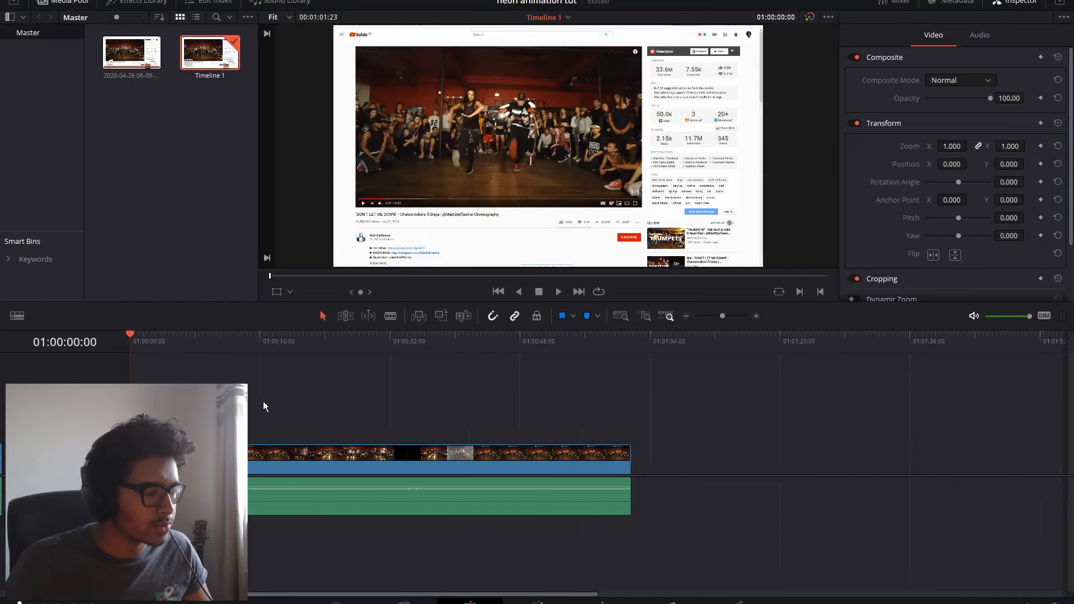
click(383, 337)
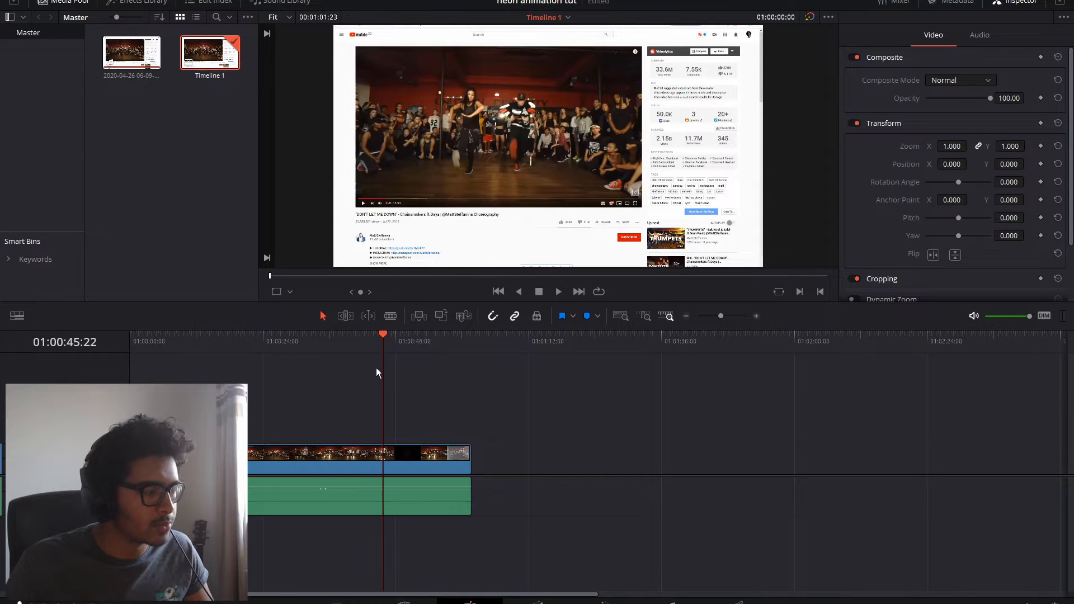
scroll(391, 372, up, 5)
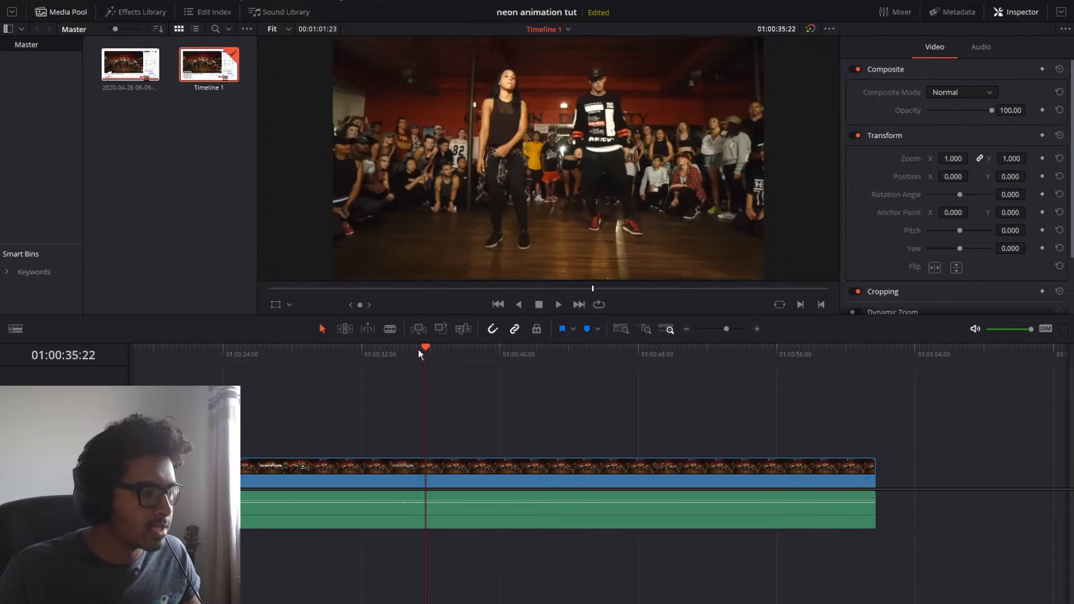
drag(418, 349, 407, 347)
key(space)
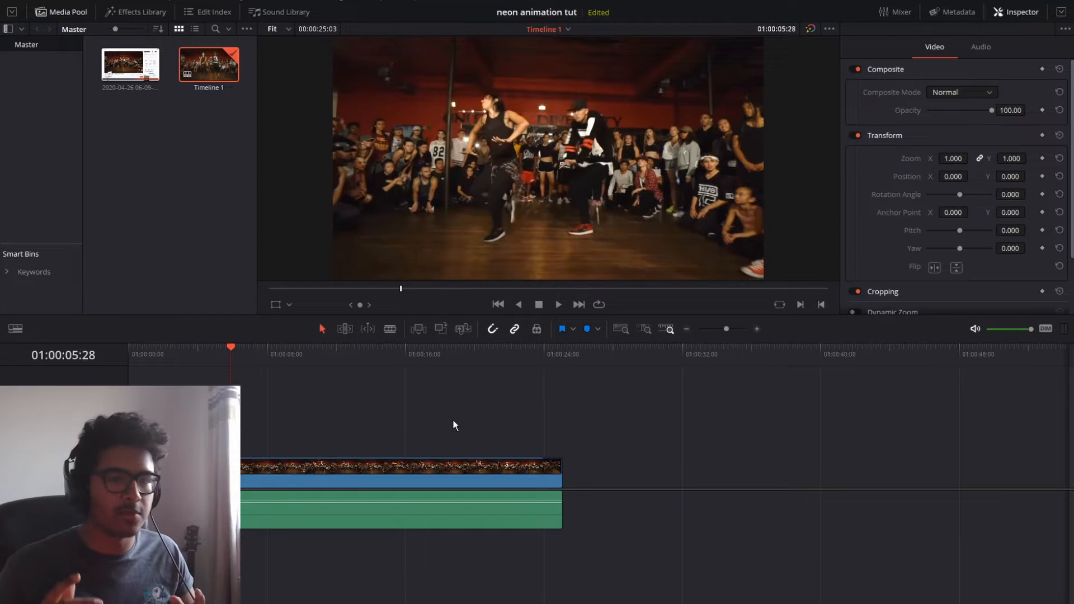
Open the trimmed clip in the Fusion page and hide the Spline editor
click(277, 464)
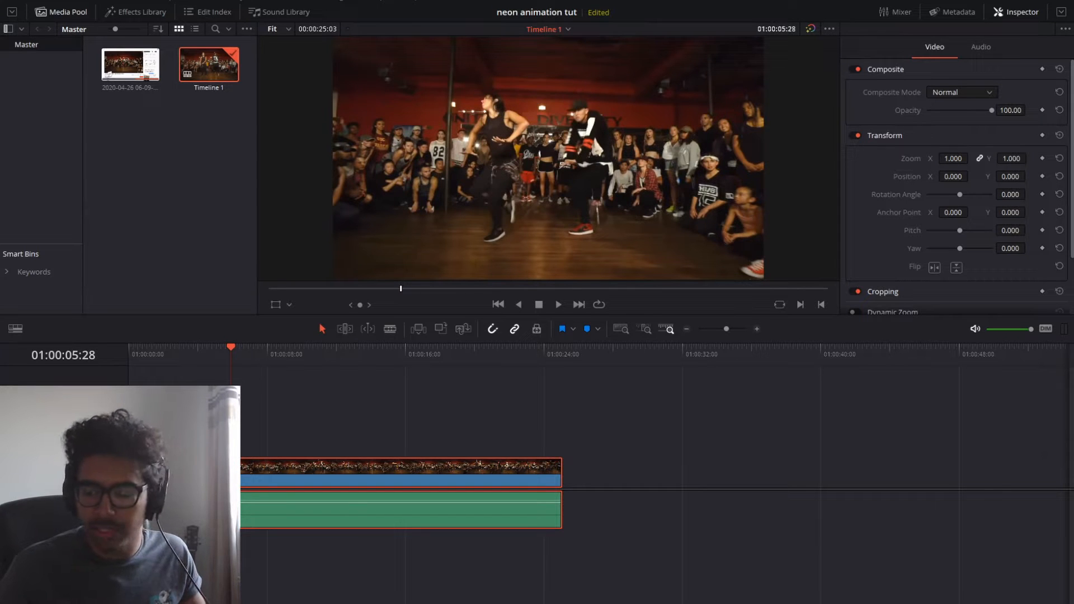
key(shift+5)
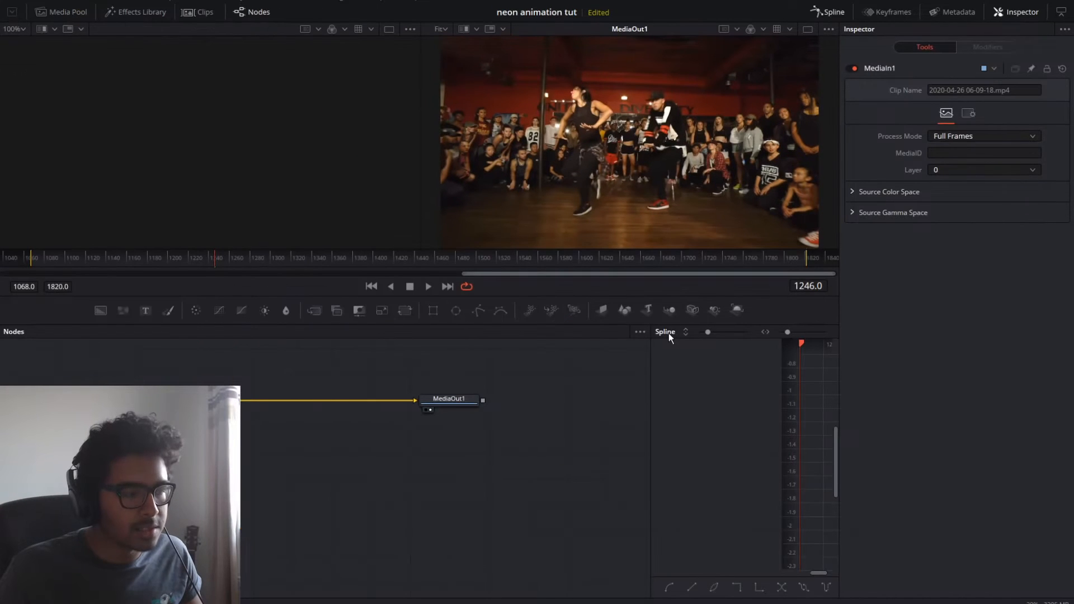
click(832, 14)
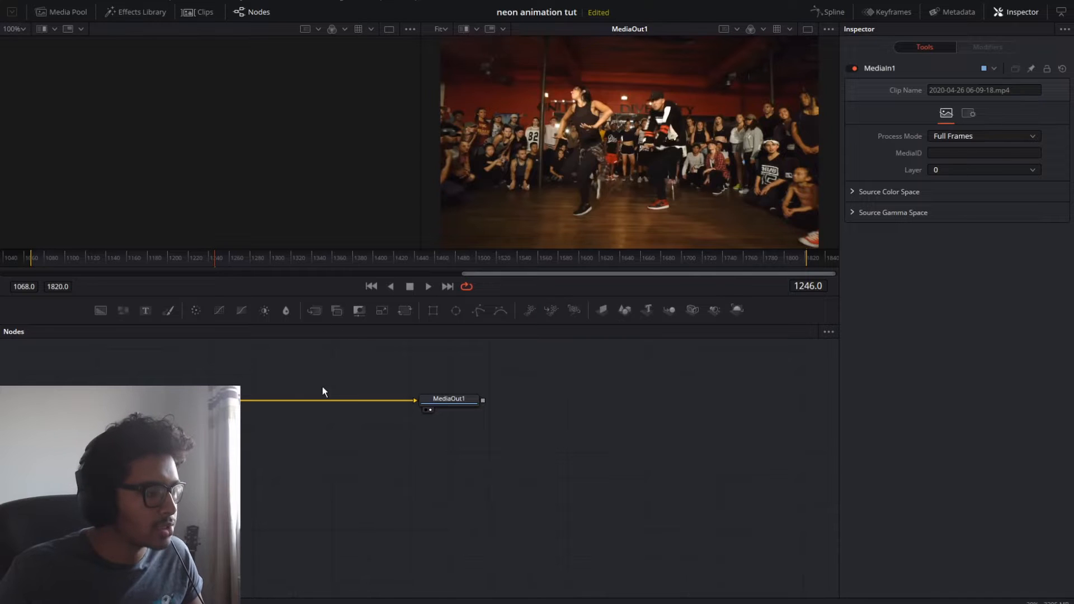
Move the MediaIn1 and MediaOut1 nodes lower in the node graph and space them farther apart
key(ctrl+a)
drag(450, 410, 448, 473)
click(618, 471)
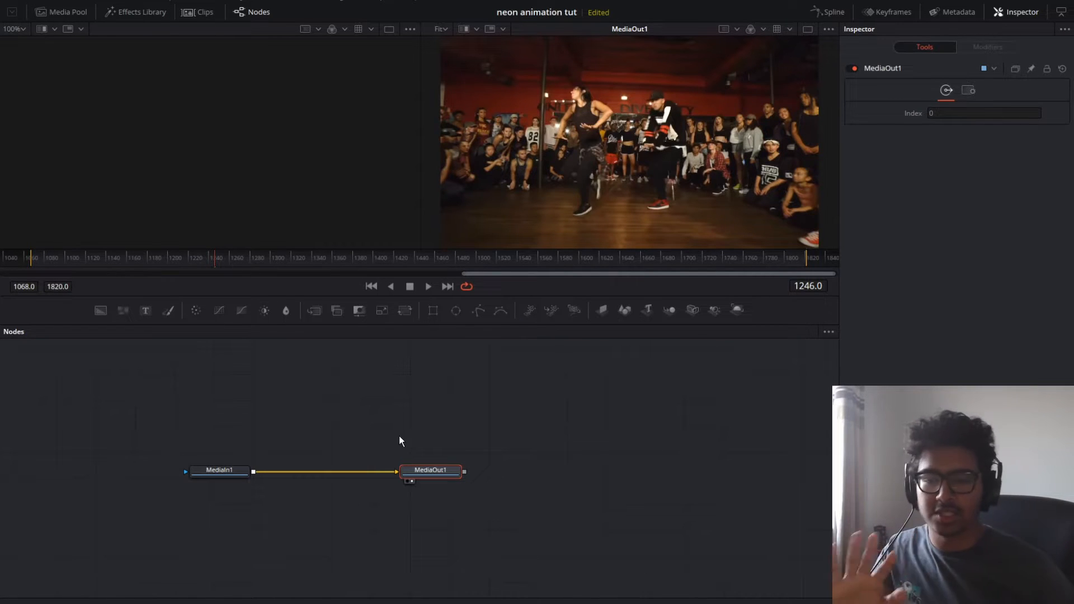
drag(464, 442, 149, 521)
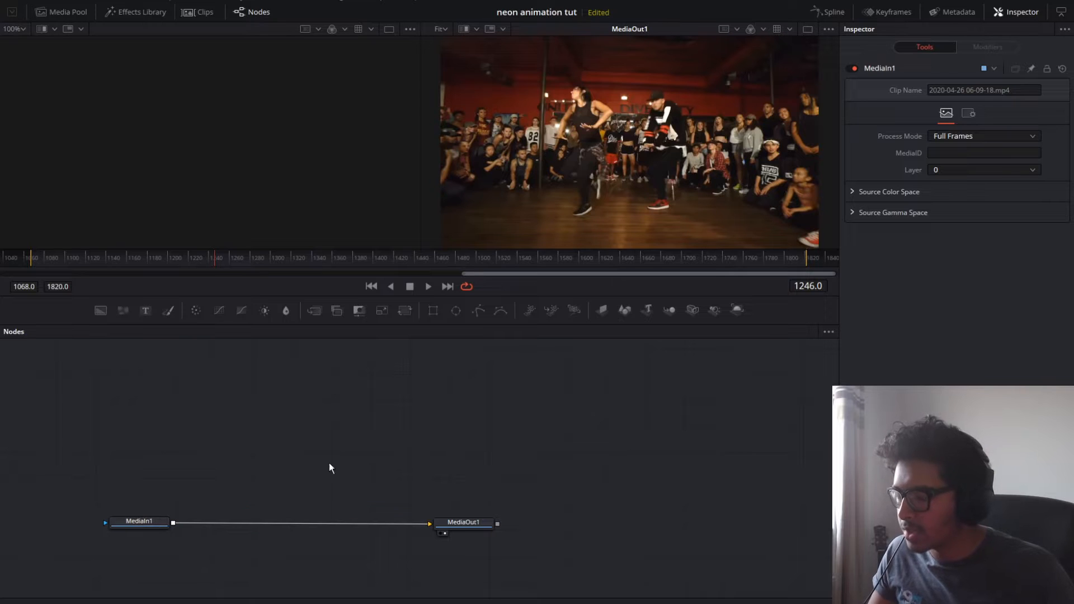
Add a Background node above the media nodes and set its alpha to 0.0
click(102, 311)
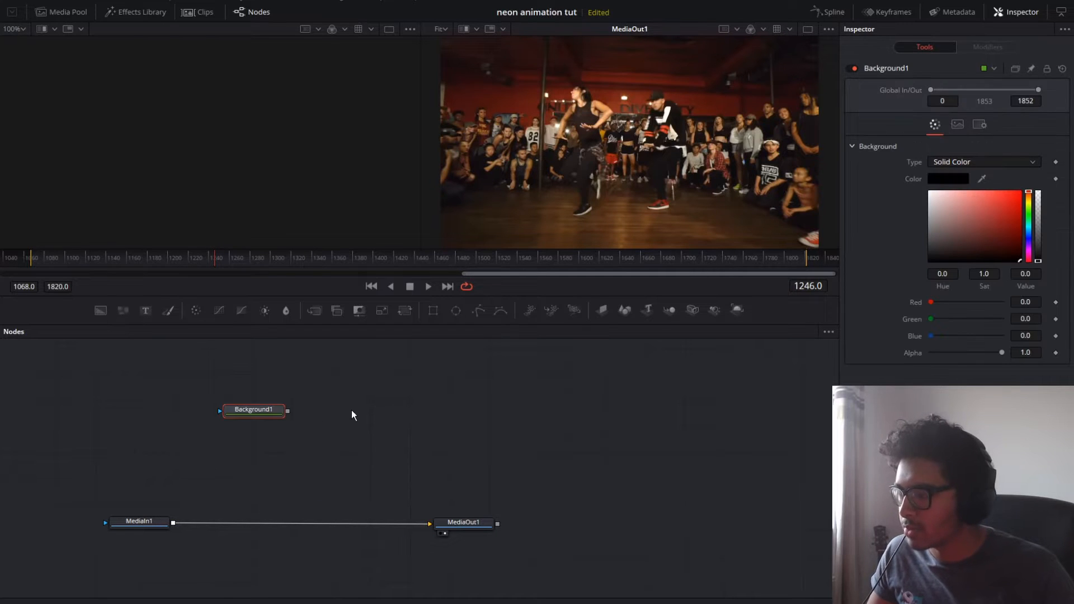
drag(1002, 352, 903, 360)
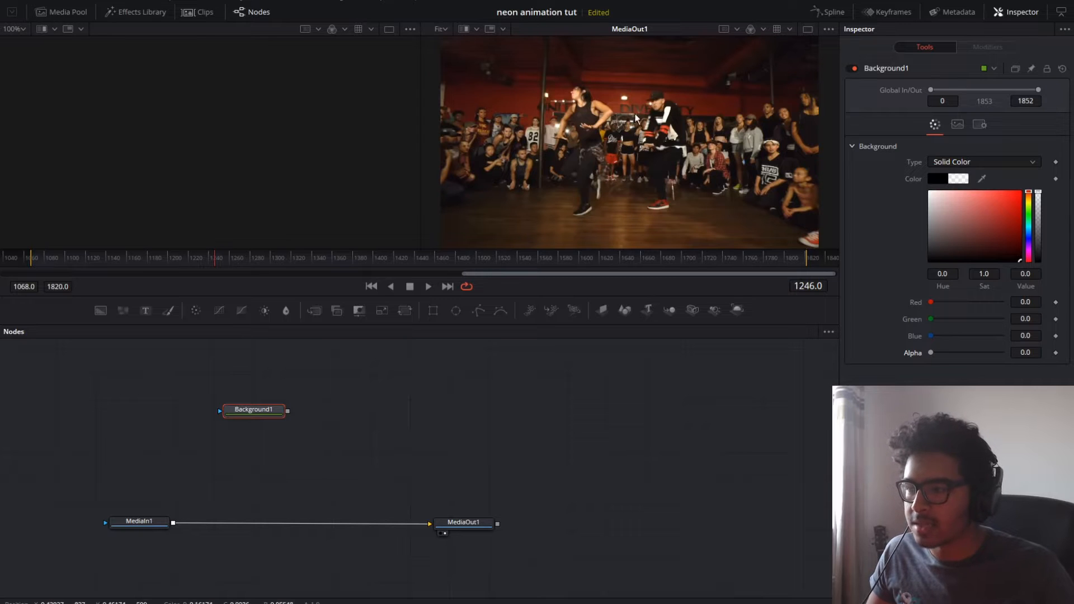
click(274, 414)
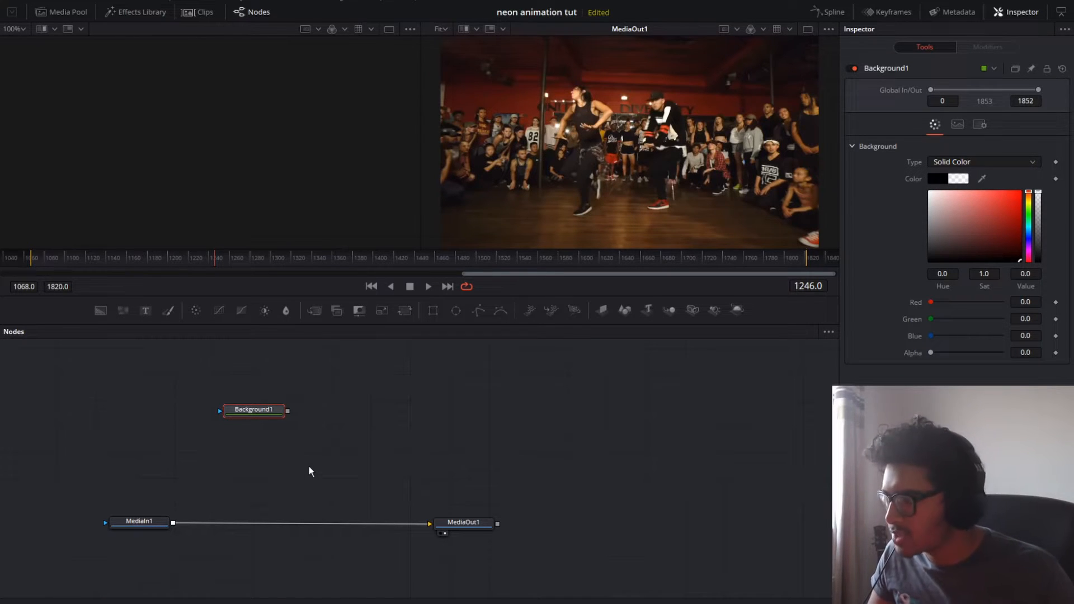
Add a Paint node fed by the Background node and stack it directly below the Background
key(shift+space)
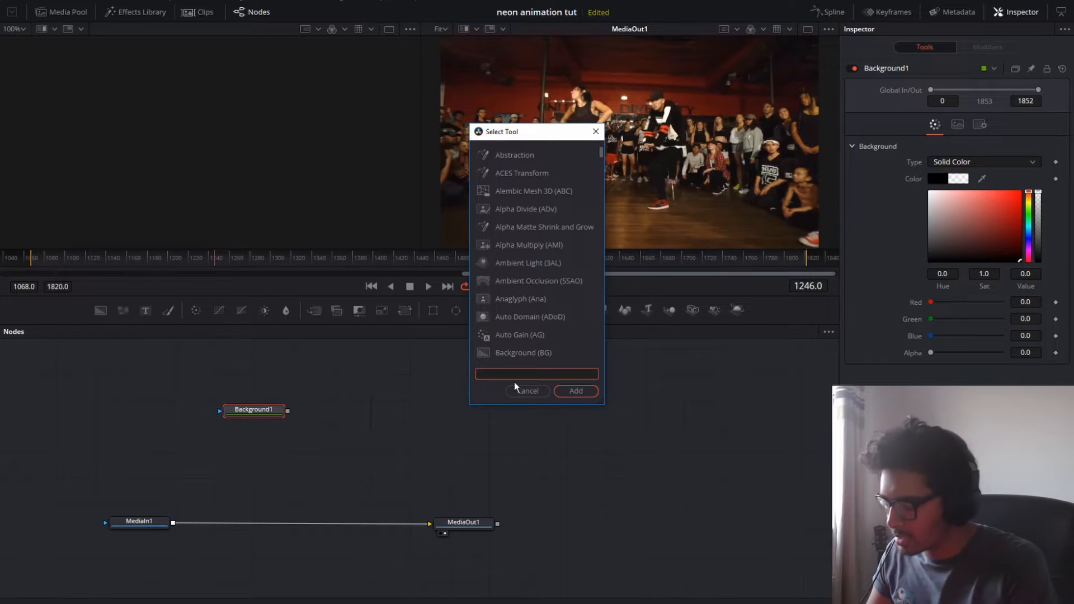
text(paint)
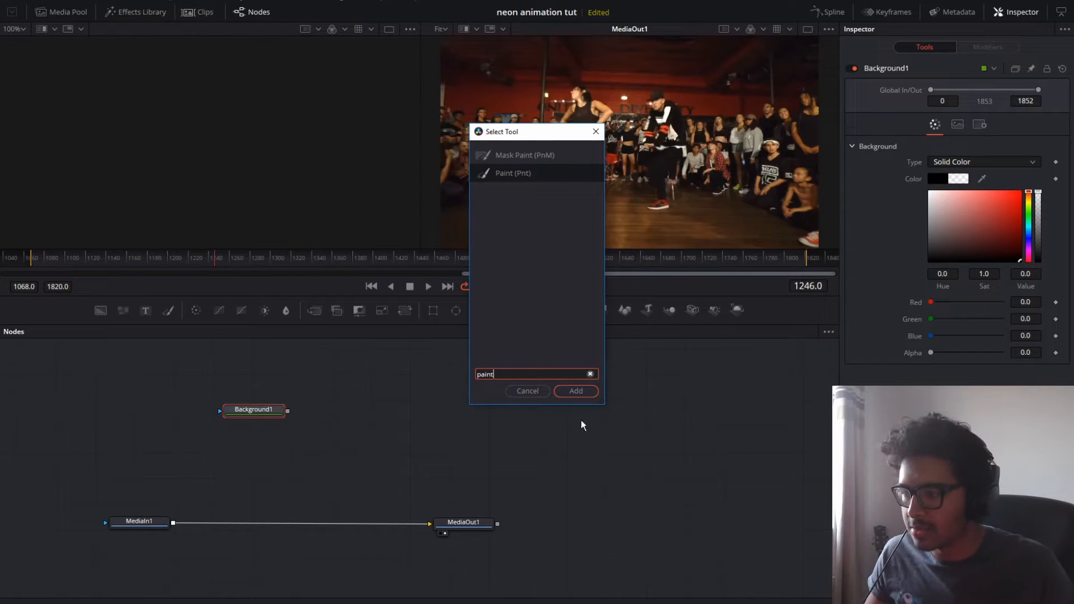
click(577, 391)
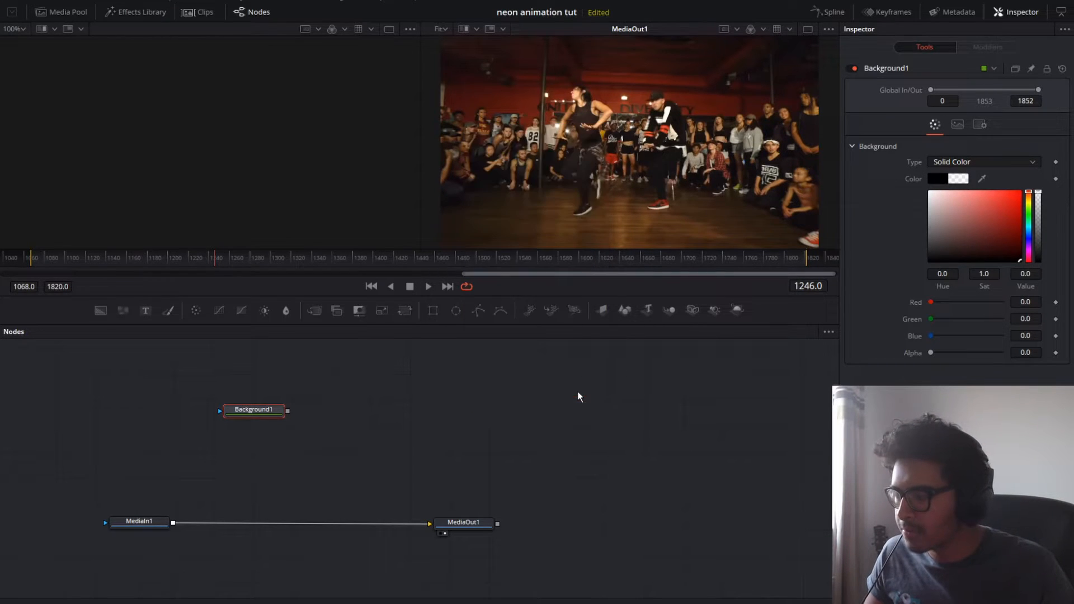
drag(248, 410, 252, 366)
mouse_move(331, 419)
mouse_down()
mouse_move(226, 431)
mouse_move(255, 424)
mouse_up()
click(261, 423)
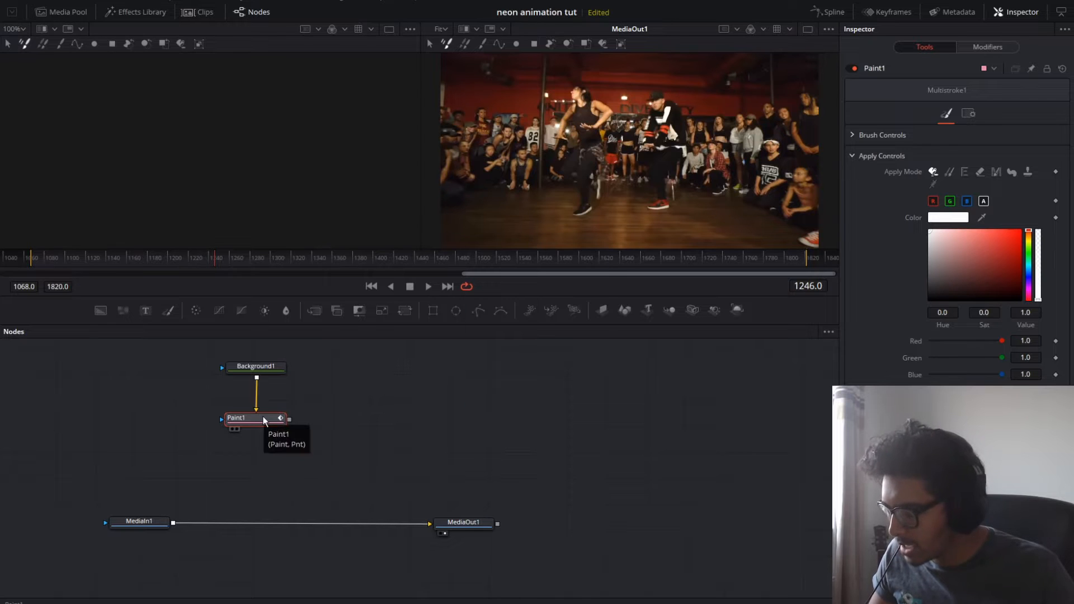
Add a Soft Glow node after the Paint node and position it below Paint
key(shift+space)
text(soft gl)
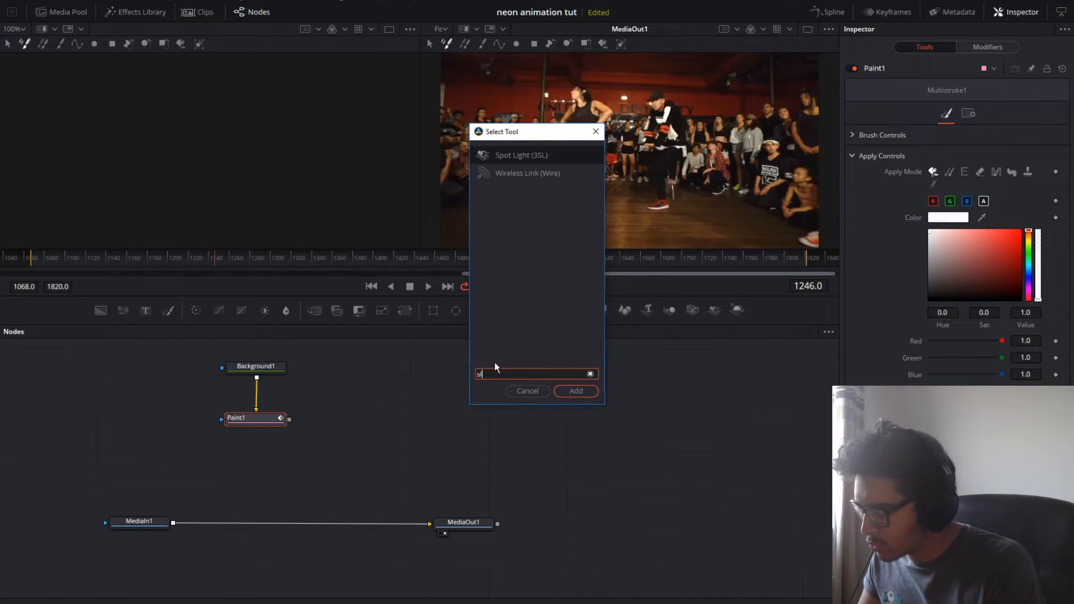
text(ow)
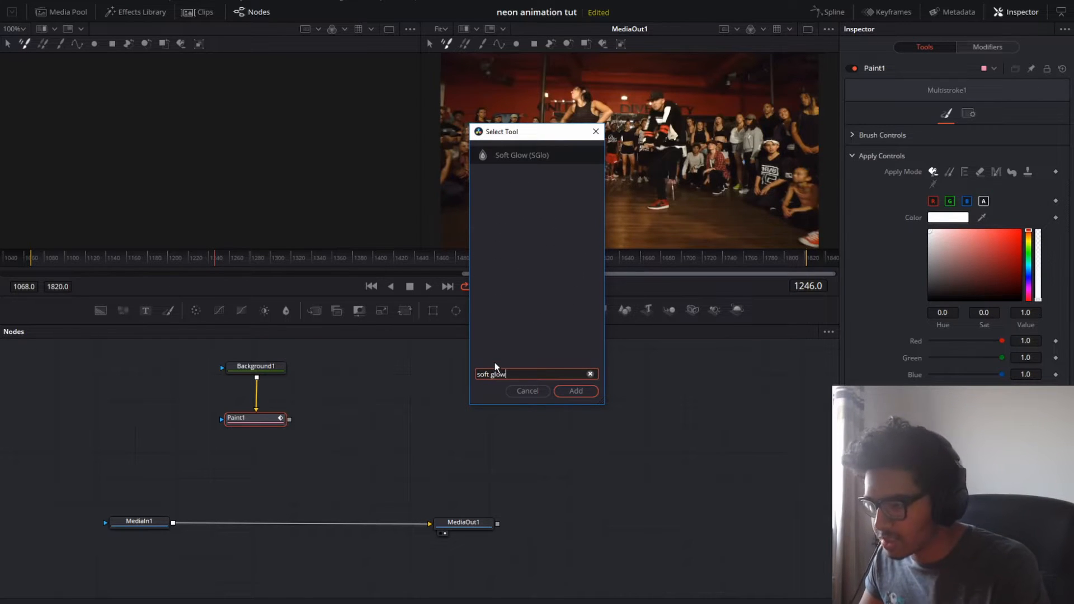
click(529, 157)
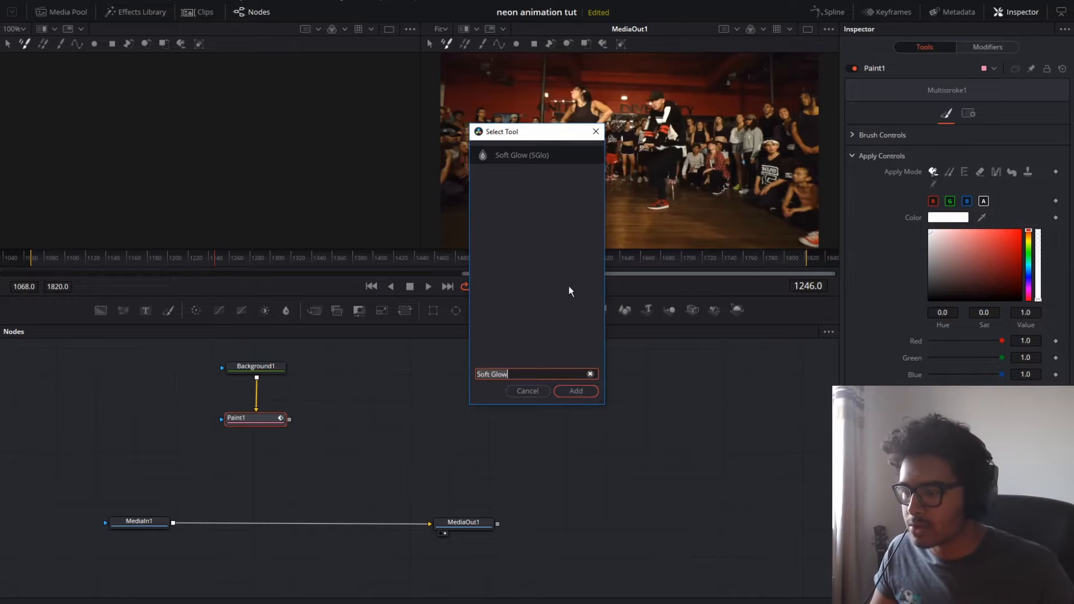
click(576, 391)
drag(261, 445, 263, 463)
click(398, 470)
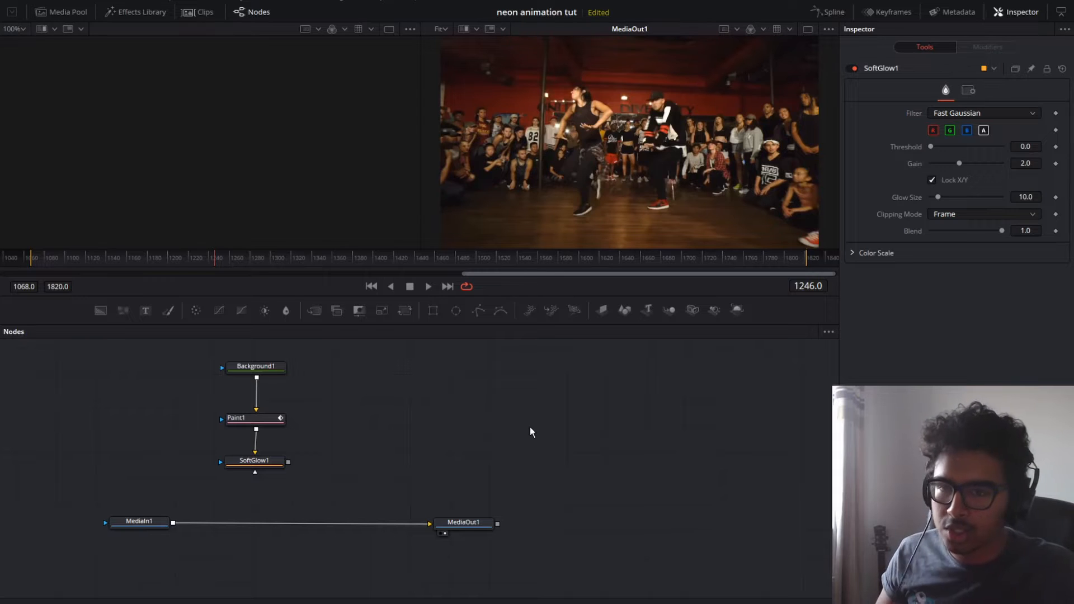
Add a Merge node after Soft Glow and reroute the glow output to the Merge's foreground input
click(263, 461)
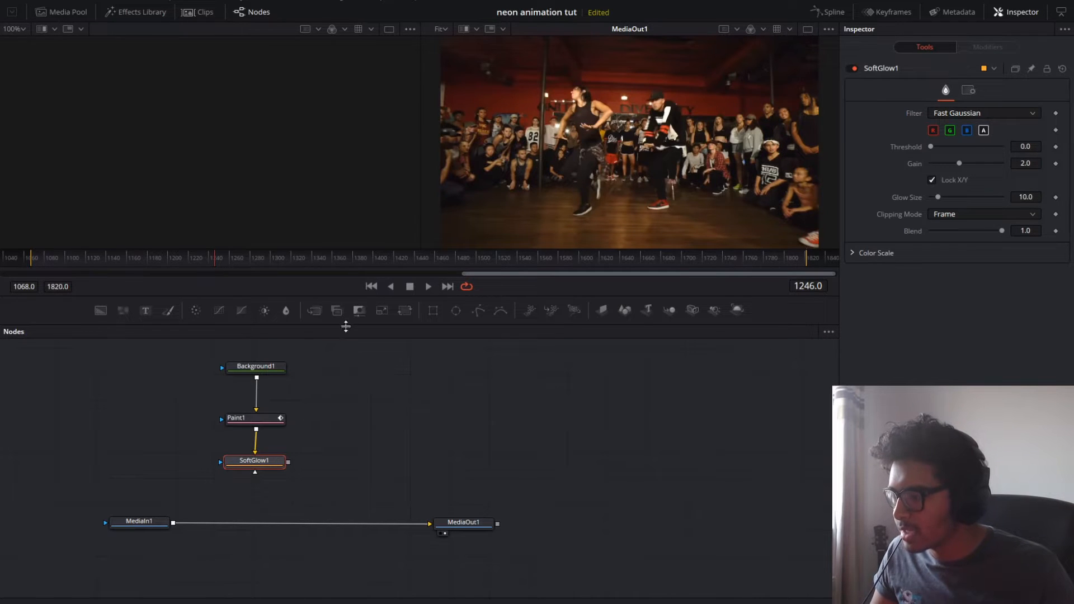
click(315, 311)
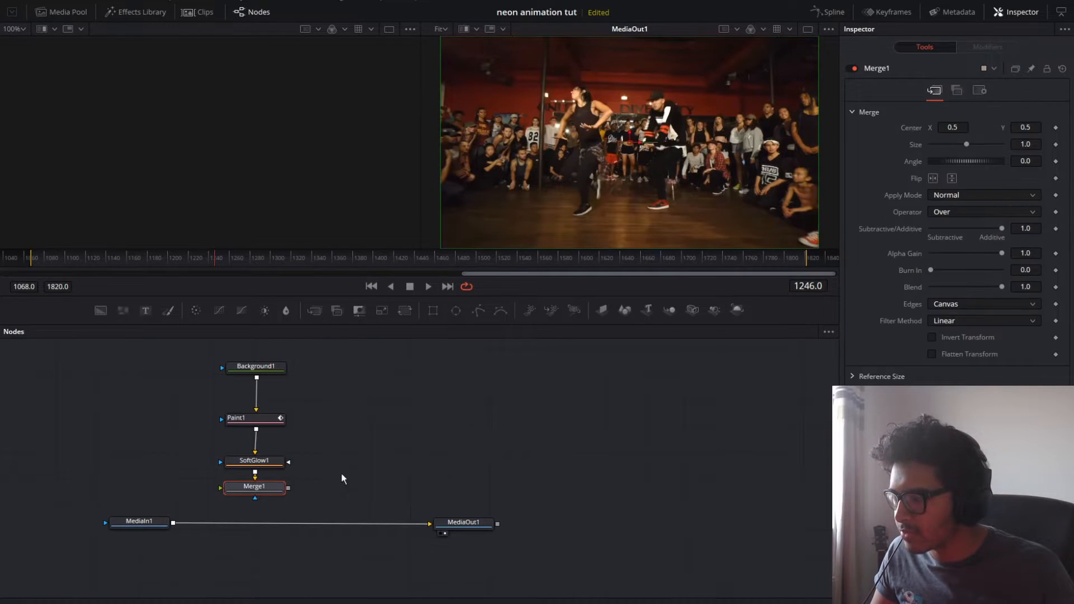
drag(277, 498, 354, 508)
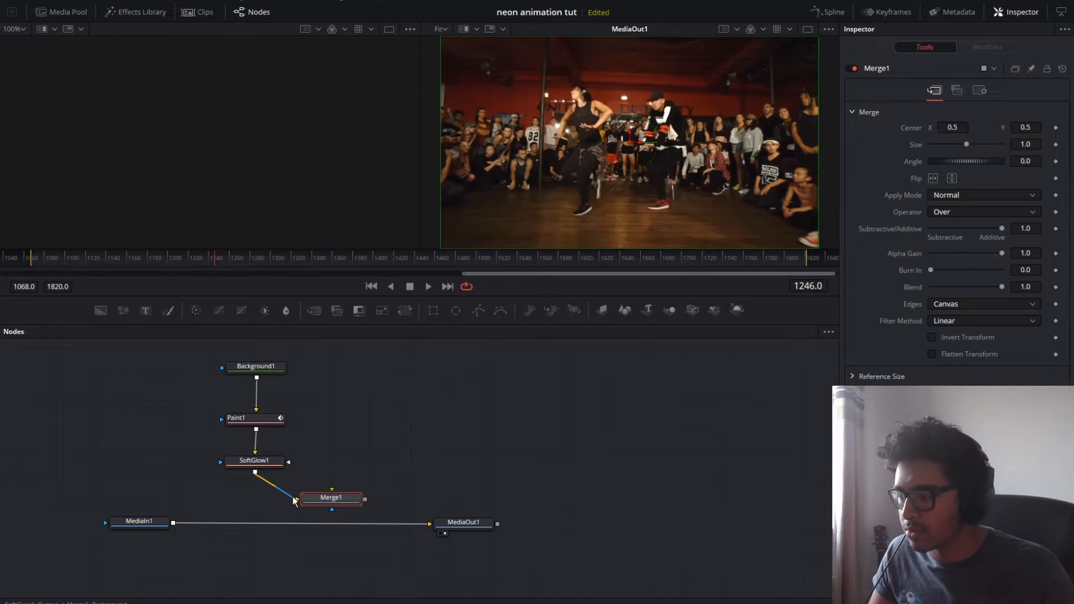
drag(293, 499, 333, 493)
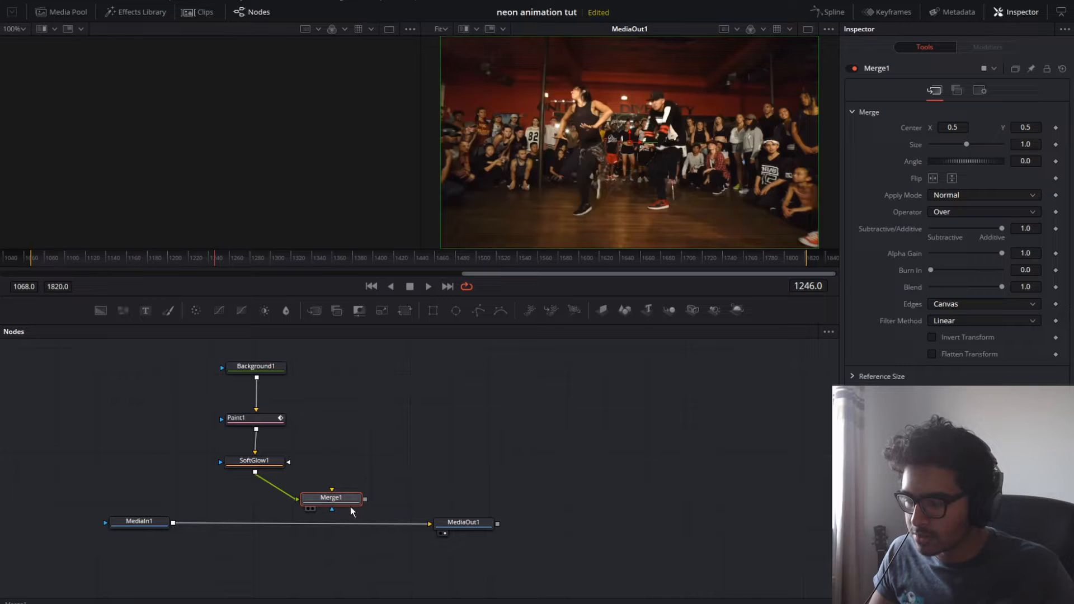
Connect MediaIn1 to the Merge's background and the Merge to MediaOut1, and show the Merge in the empty viewer
drag(428, 524, 258, 525)
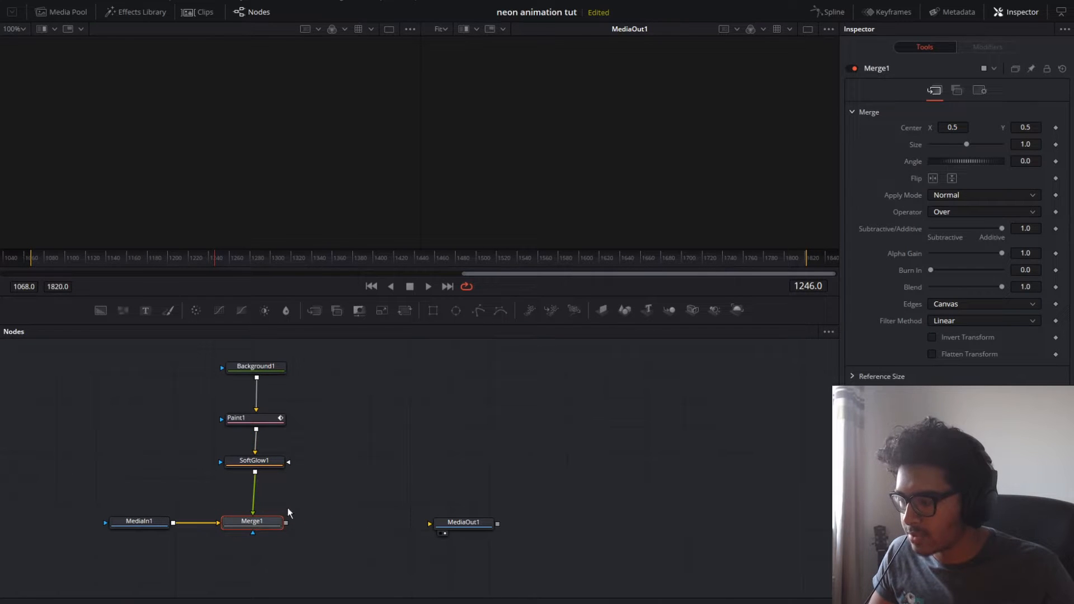
drag(286, 523, 431, 528)
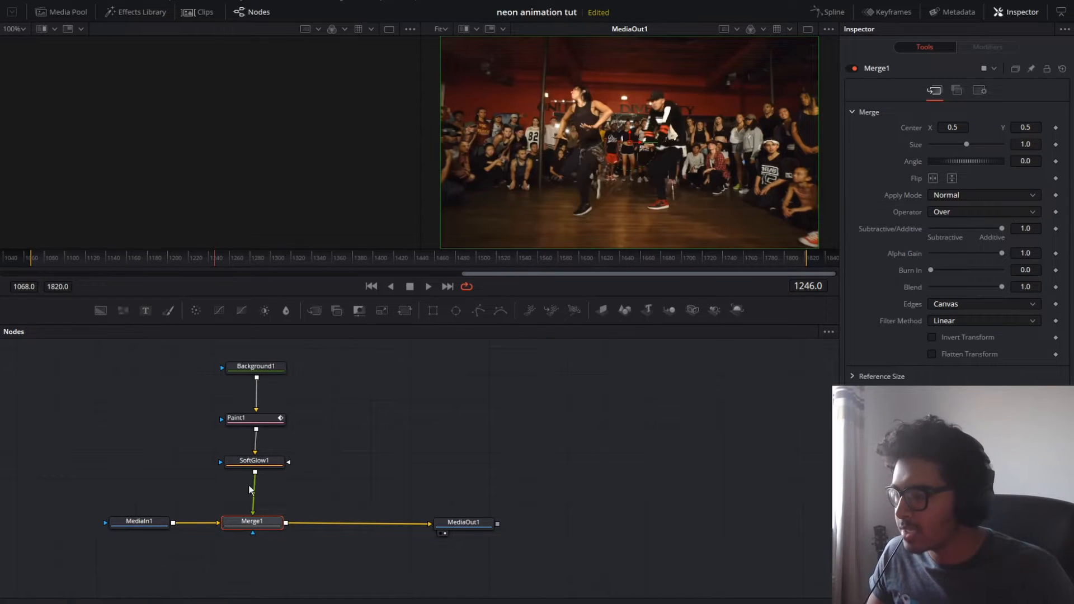
click(230, 533)
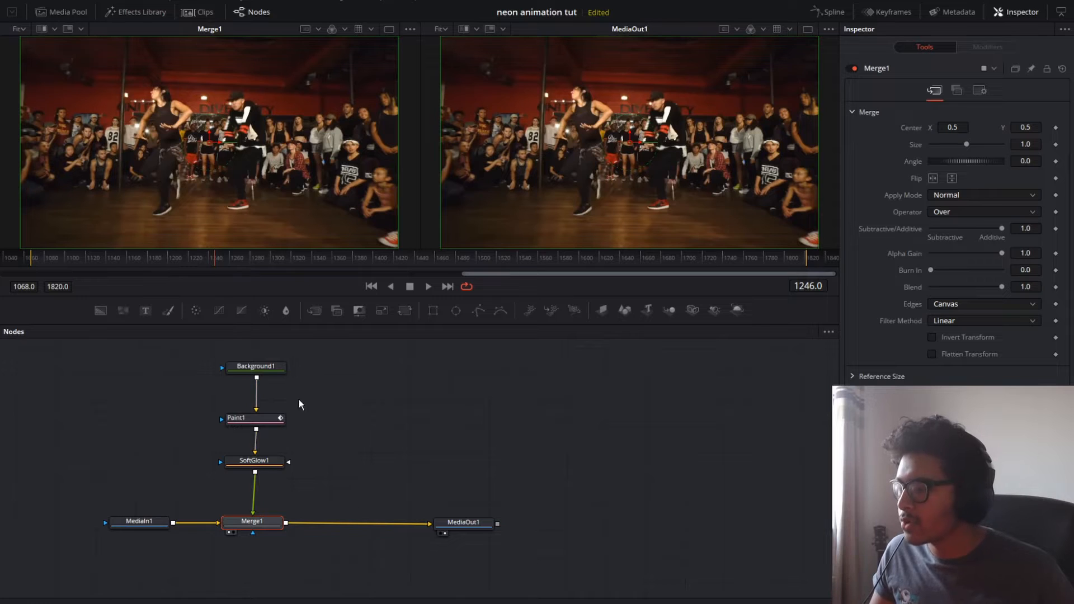
Enlarge the viewers by shrinking the node area, and arrange the nodes compactly so the whole chain fits
click(16, 260)
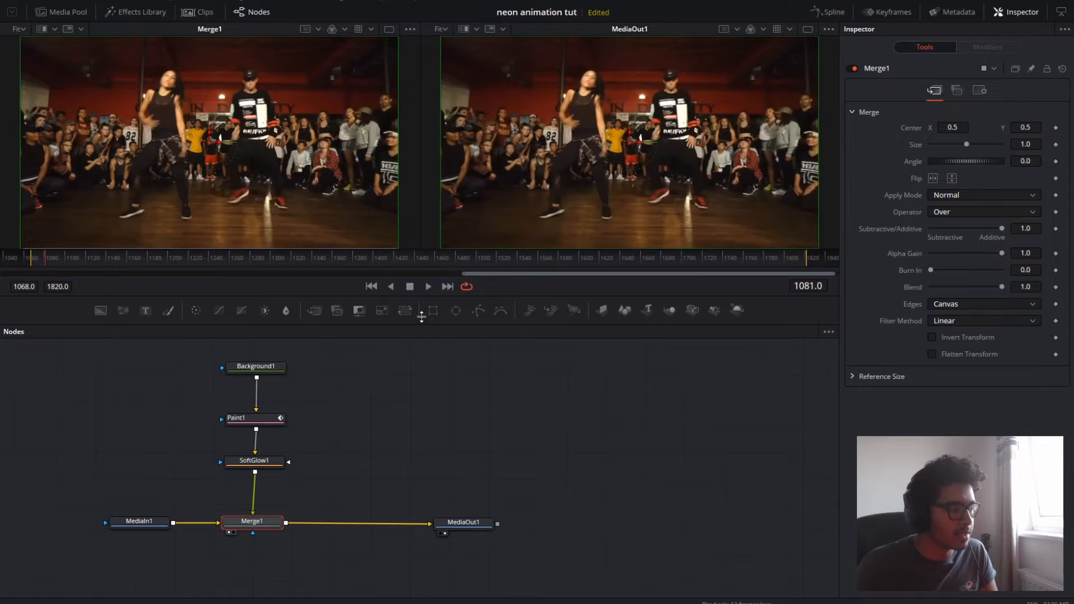
drag(416, 324, 416, 437)
drag(642, 579, 201, 532)
drag(350, 552, 353, 519)
click(400, 482)
drag(756, 498, 761, 486)
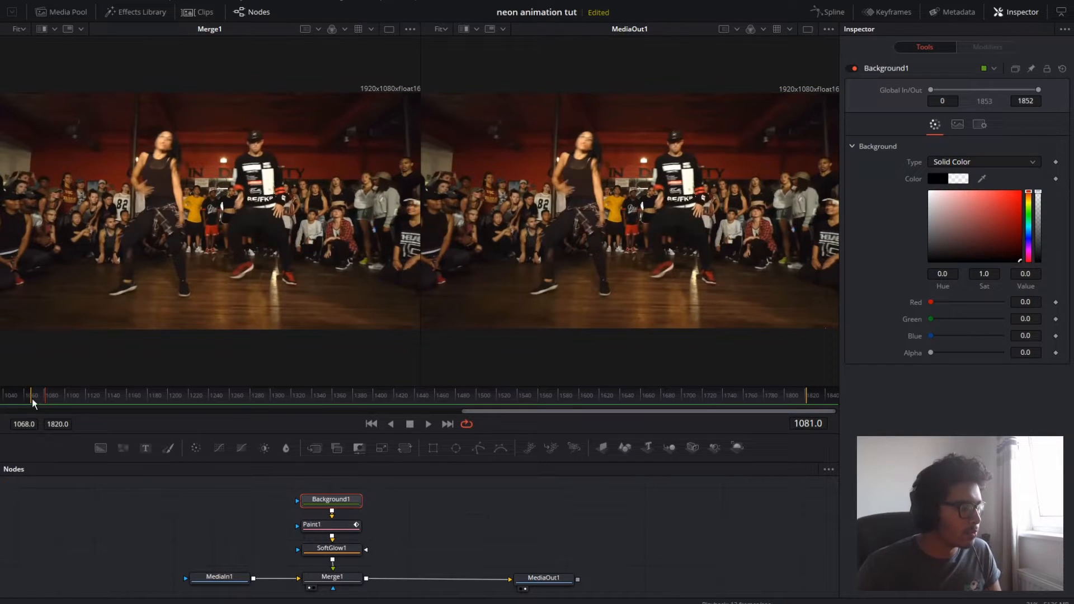
Go to frame 1111 and remove the Merge node's output from its viewer
click(44, 395)
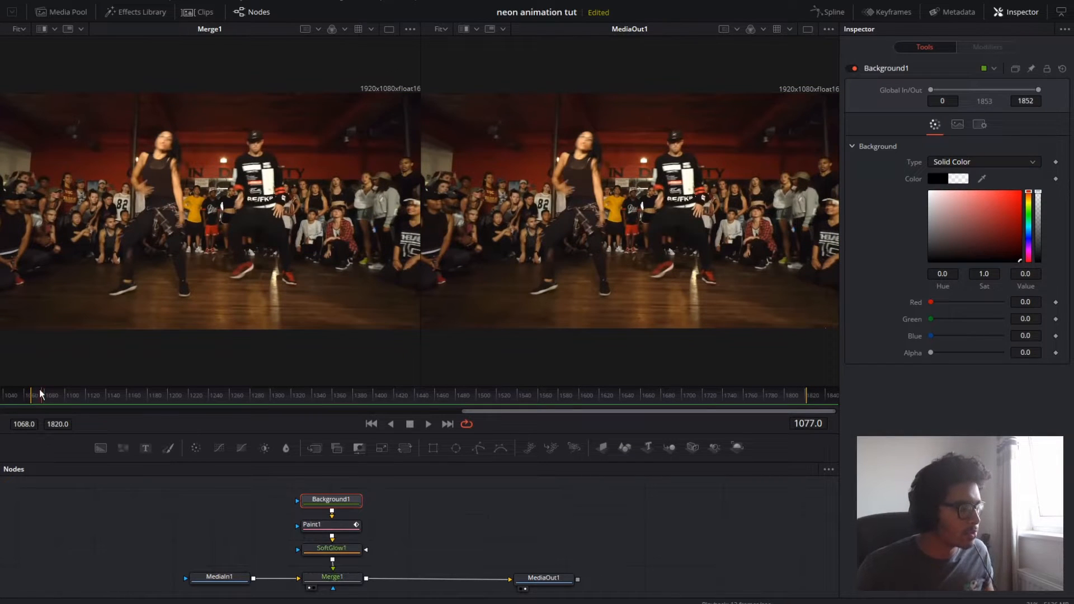
drag(56, 390, 77, 395)
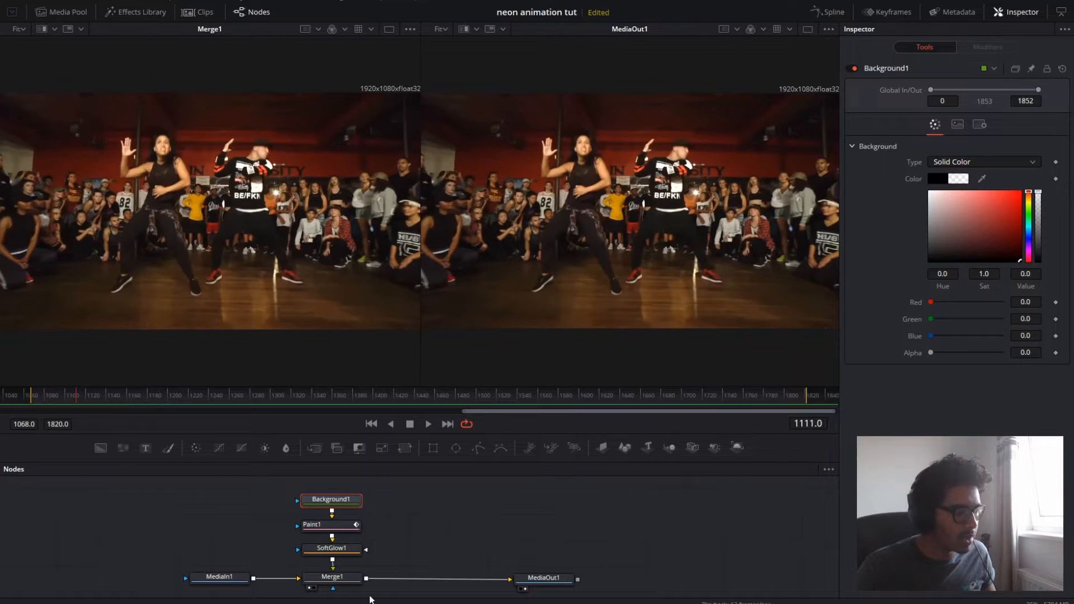
click(310, 588)
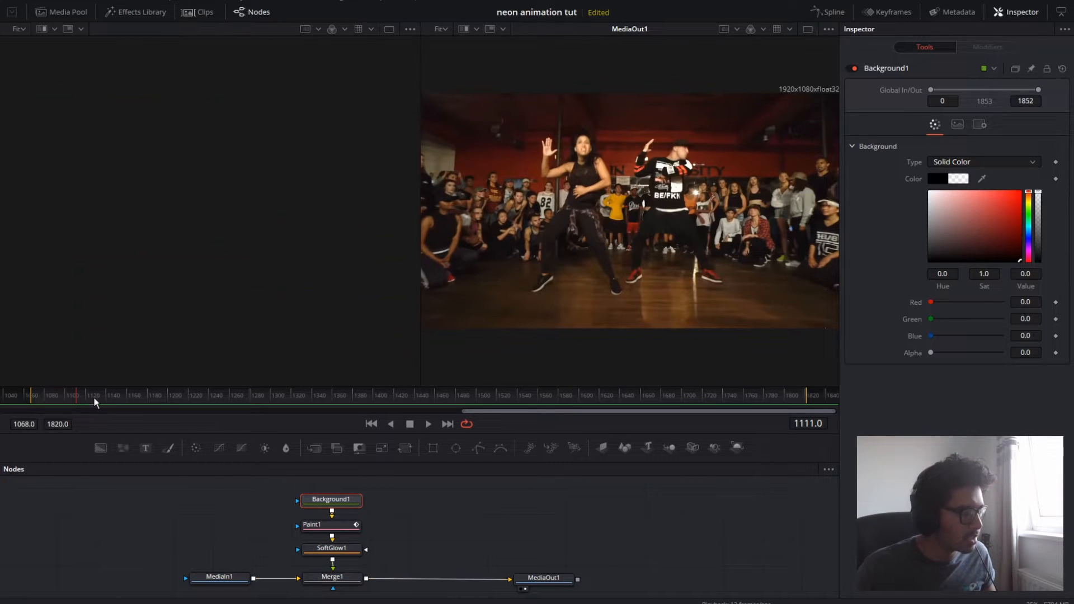
Go to frame 1070 near the start of the footage
click(74, 396)
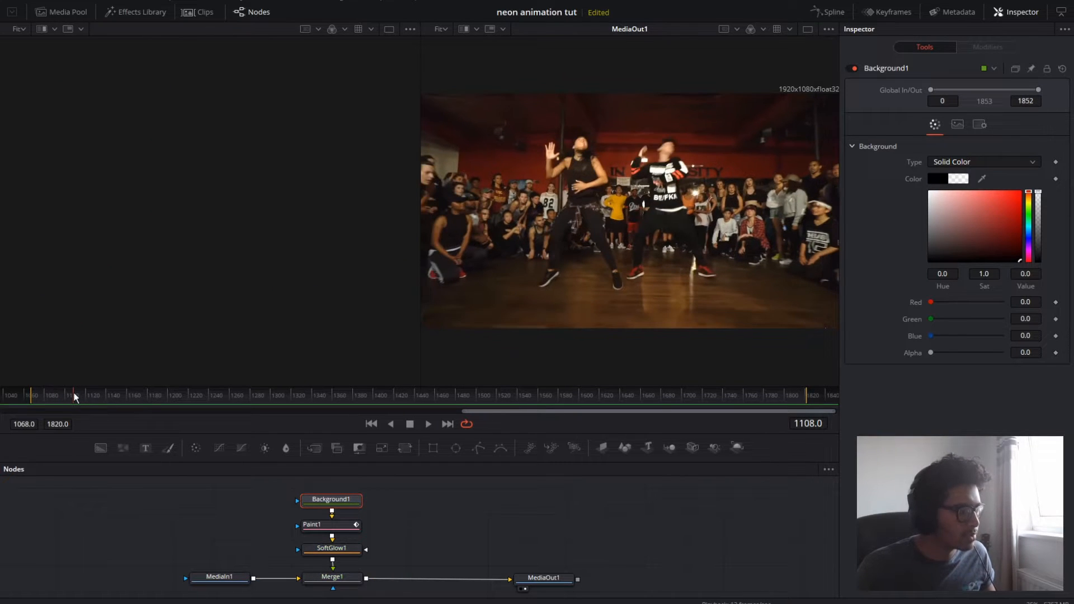
click(42, 392)
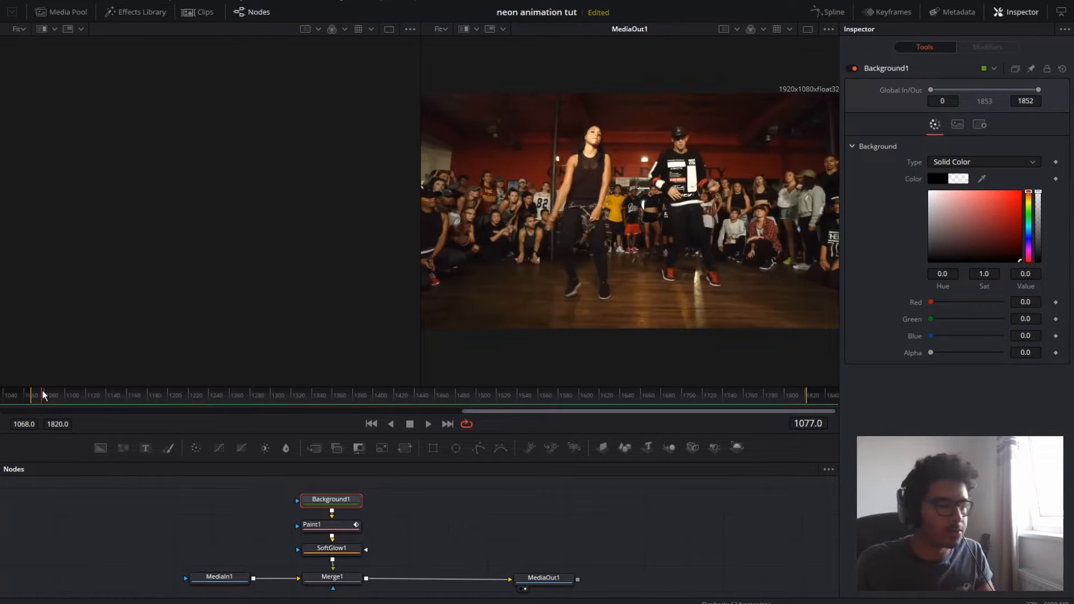
drag(42, 389, 35, 392)
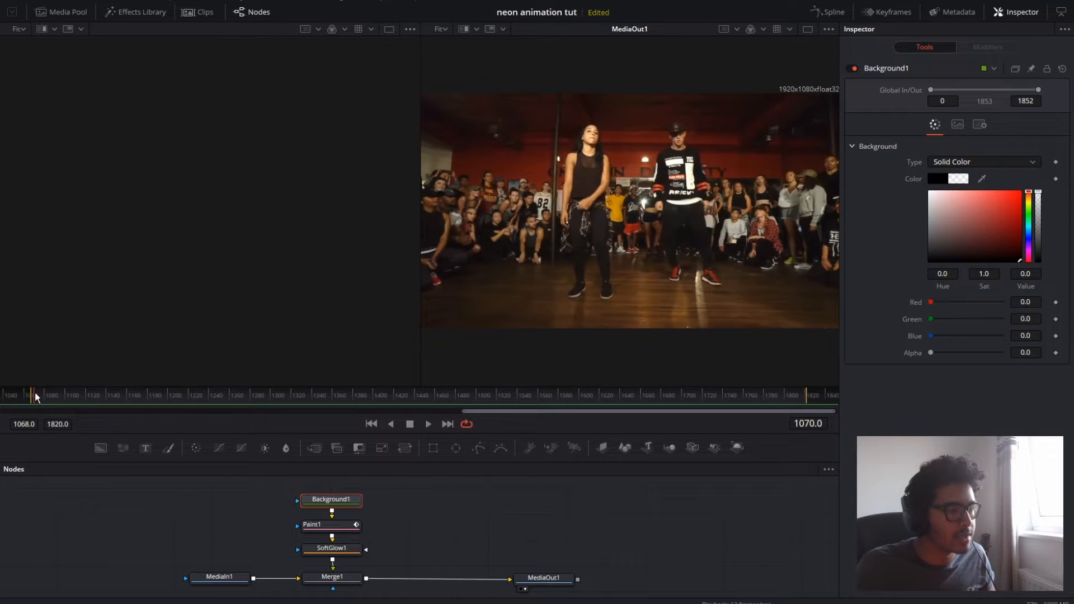
Select the Paint node, set its colour to red with saturation 0.813 and value 0.882, and try one stroke across the male dancer, undoing it
click(342, 527)
drag(1018, 240, 1004, 238)
drag(644, 197, 744, 267)
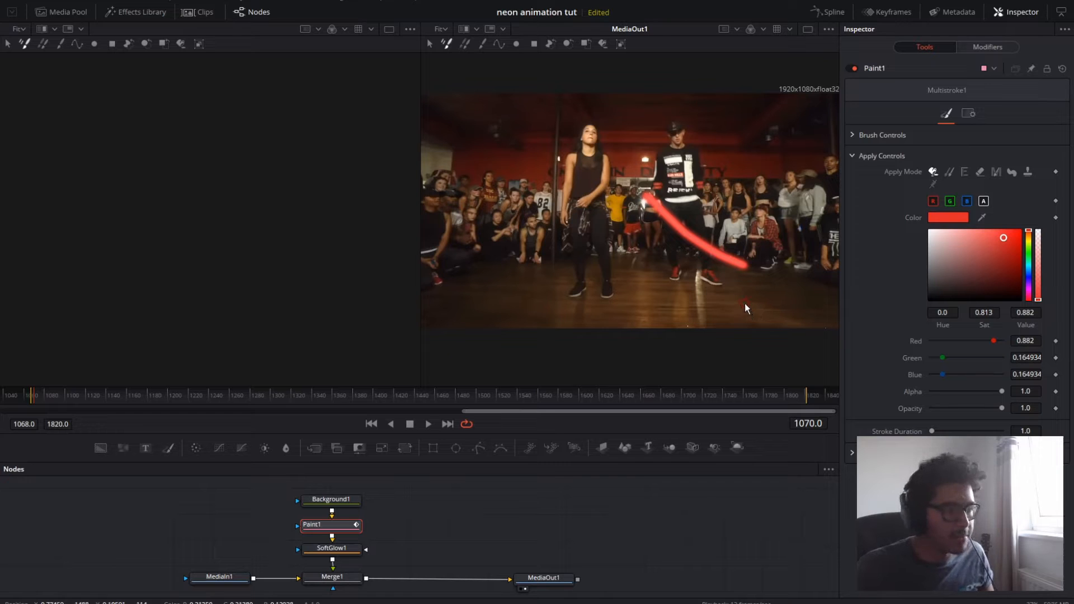
key(ctrl+z)
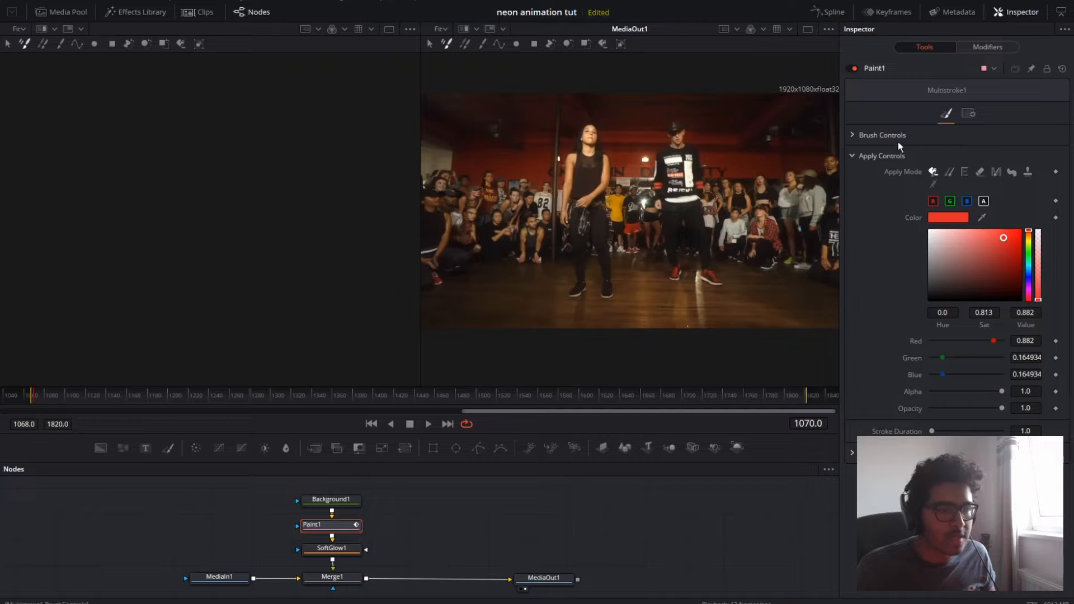
Set the paint brush size to 0.0102, try it with a stroke across the male dancer's torso, and undo the stroke
click(851, 135)
drag(945, 182, 938, 182)
drag(664, 171, 732, 190)
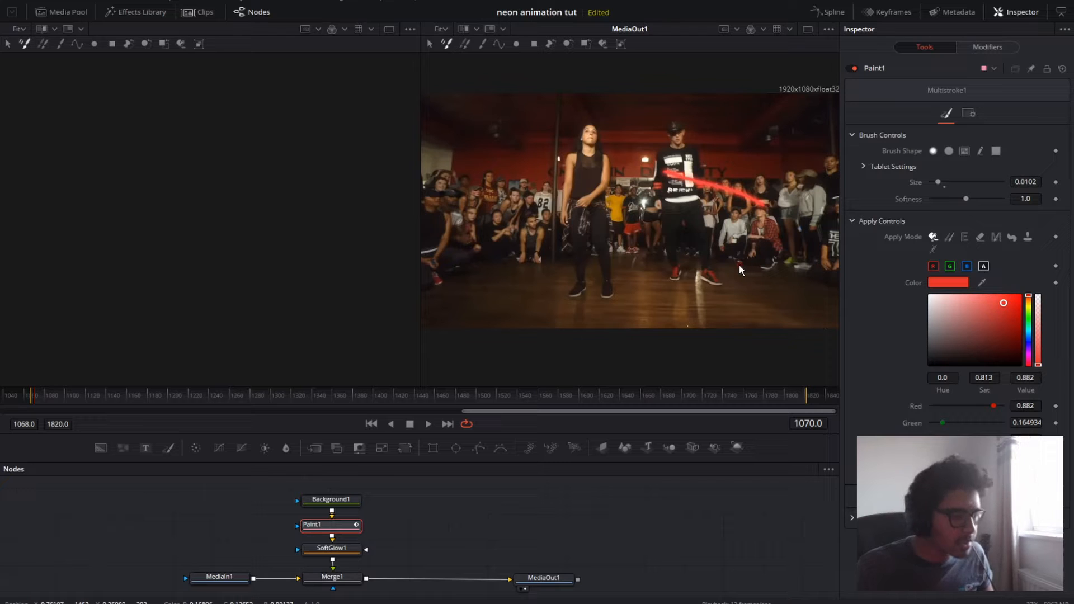
key(ctrl+z)
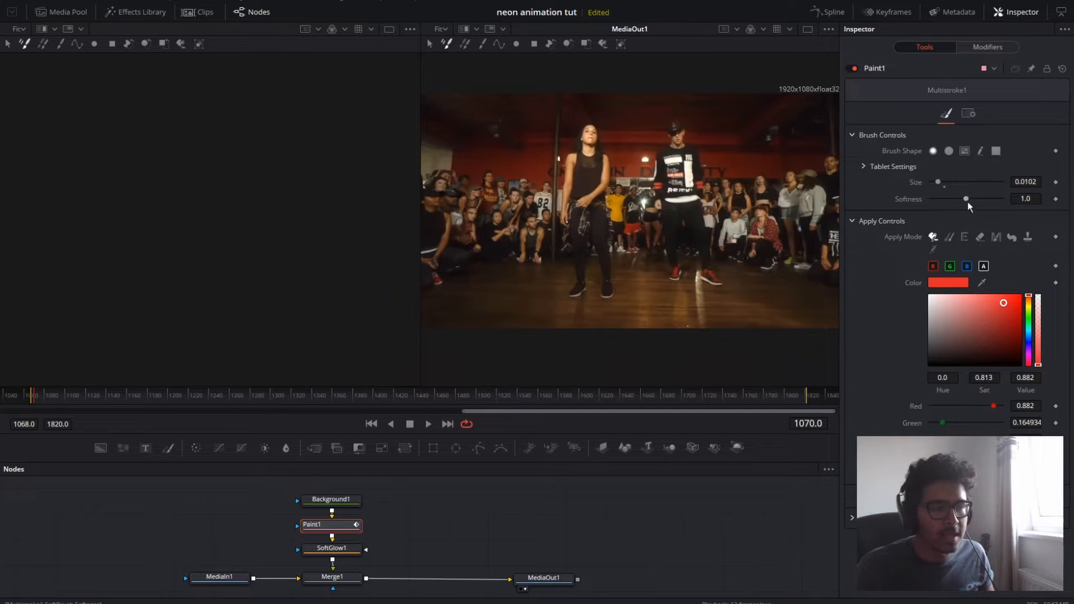
Adjust the Soft Glow node's glow size, trying the look with short paint strokes beside the male dancer and undoing each one
click(331, 549)
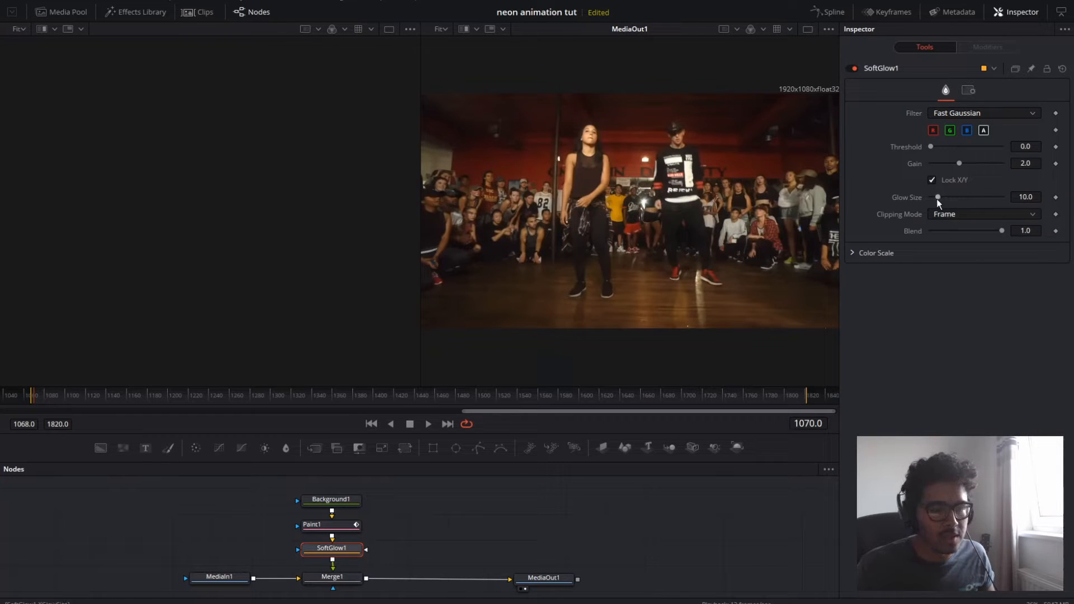
click(342, 525)
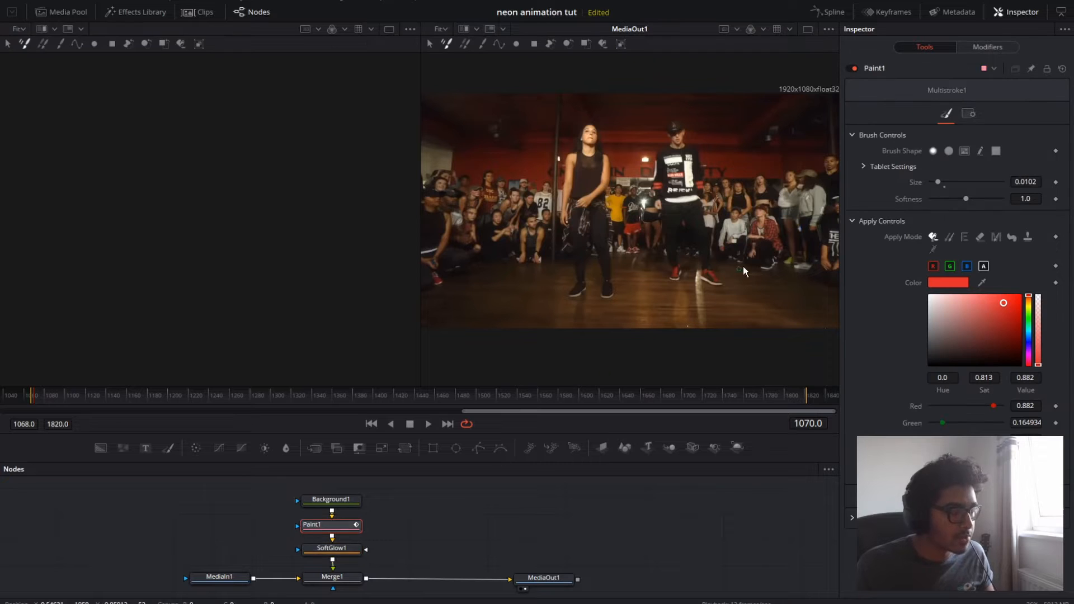
drag(761, 144, 746, 226)
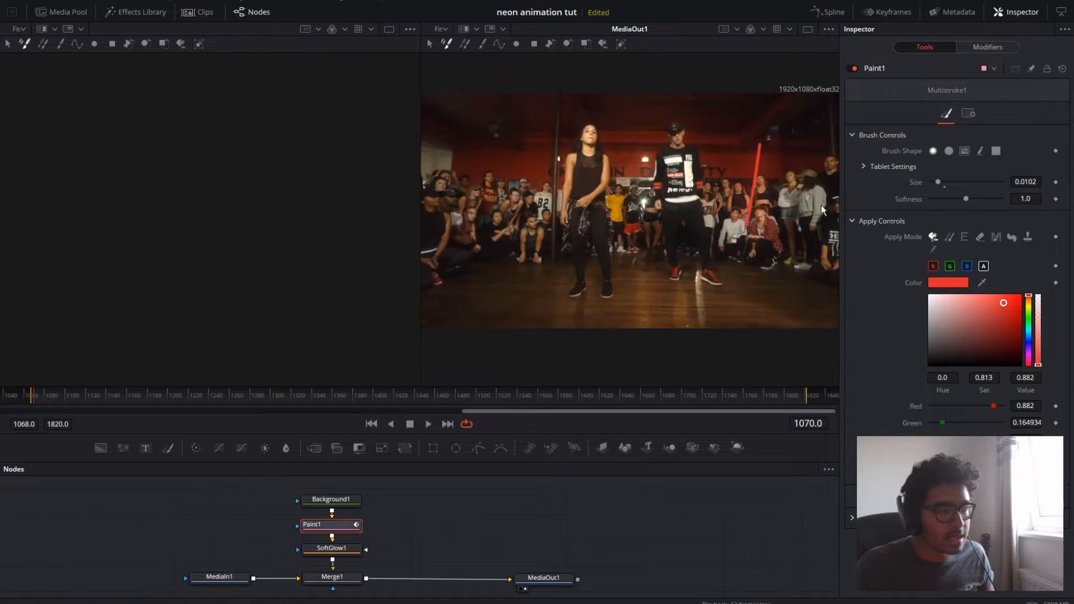
key(ctrl+z)
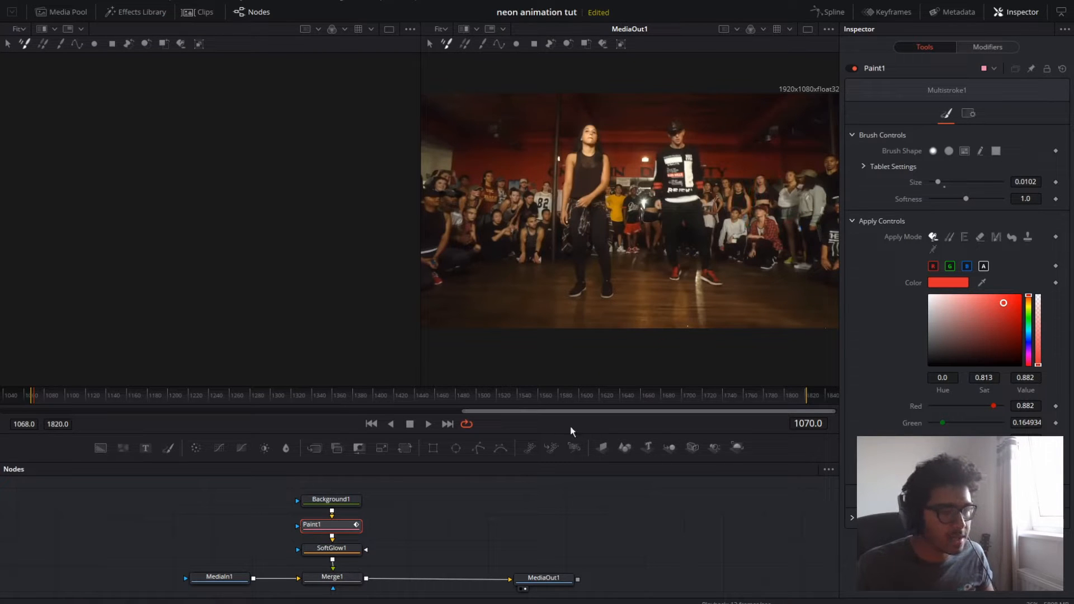
click(336, 547)
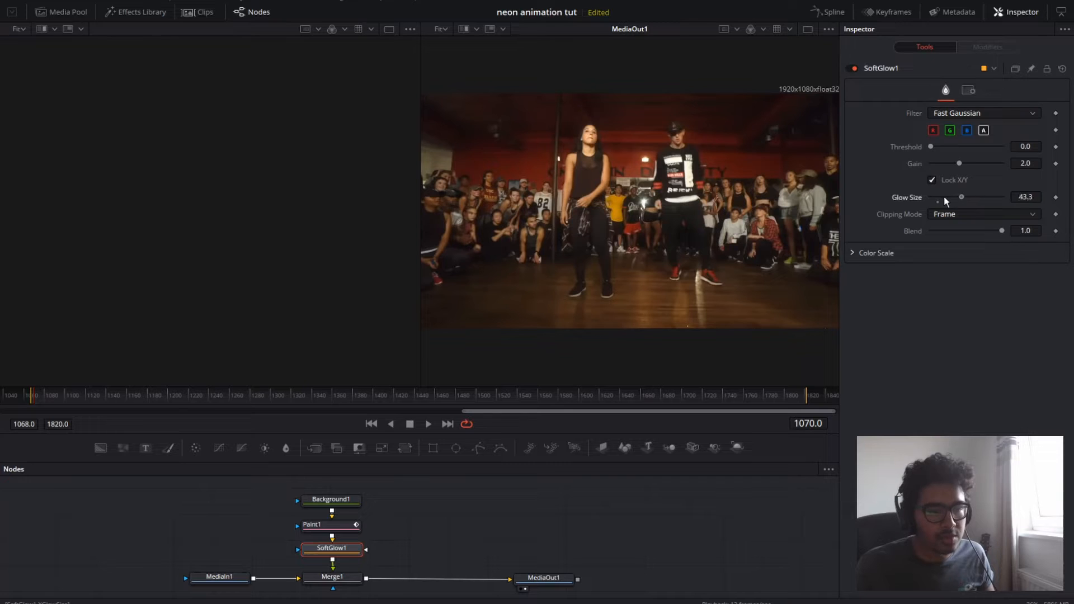
click(329, 524)
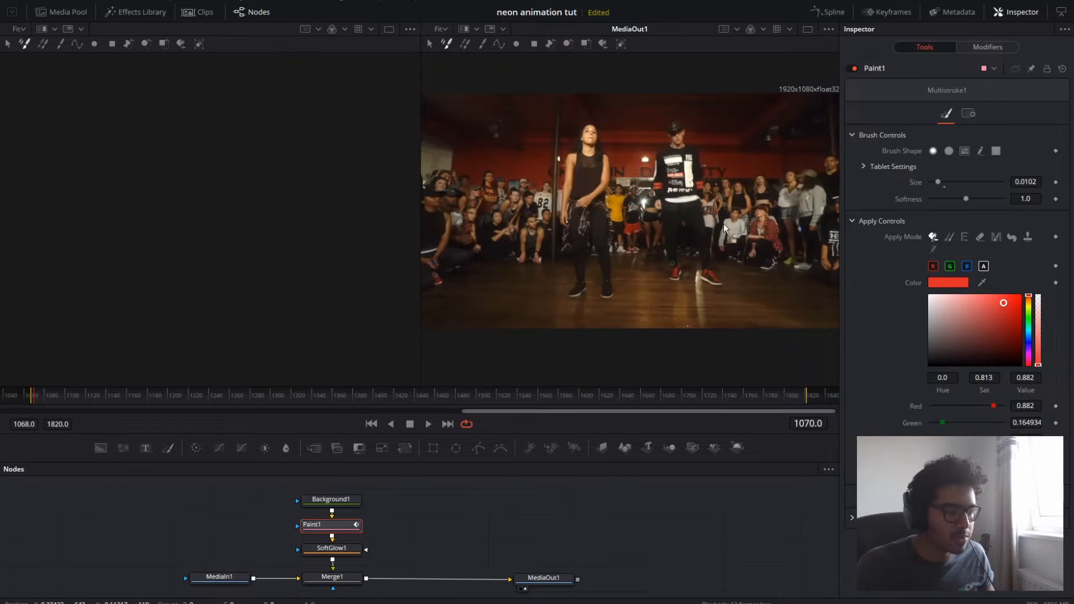
drag(747, 183, 705, 255)
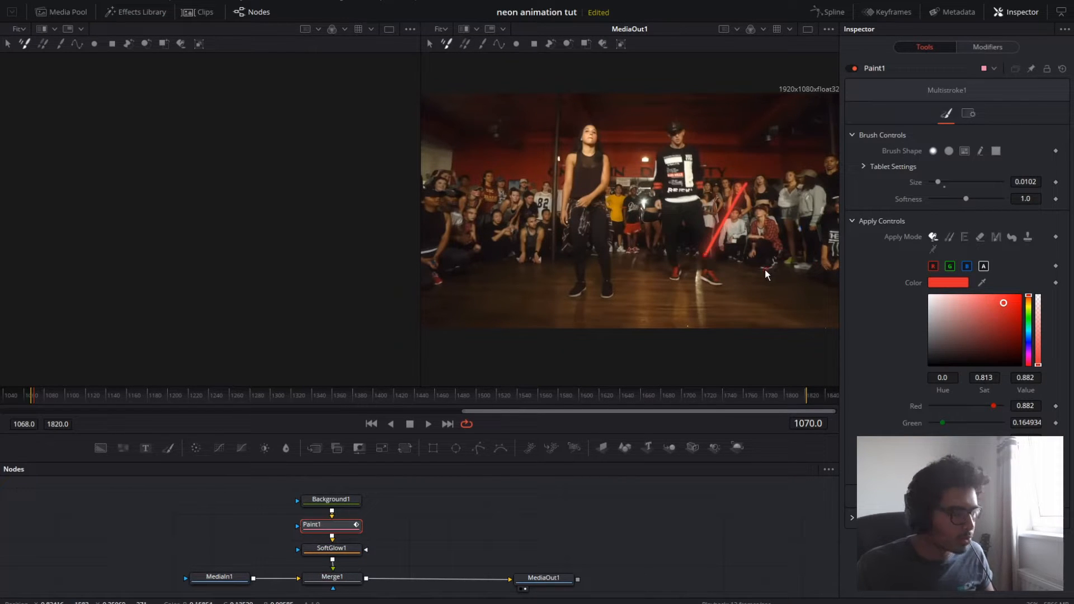
key(ctrl+z)
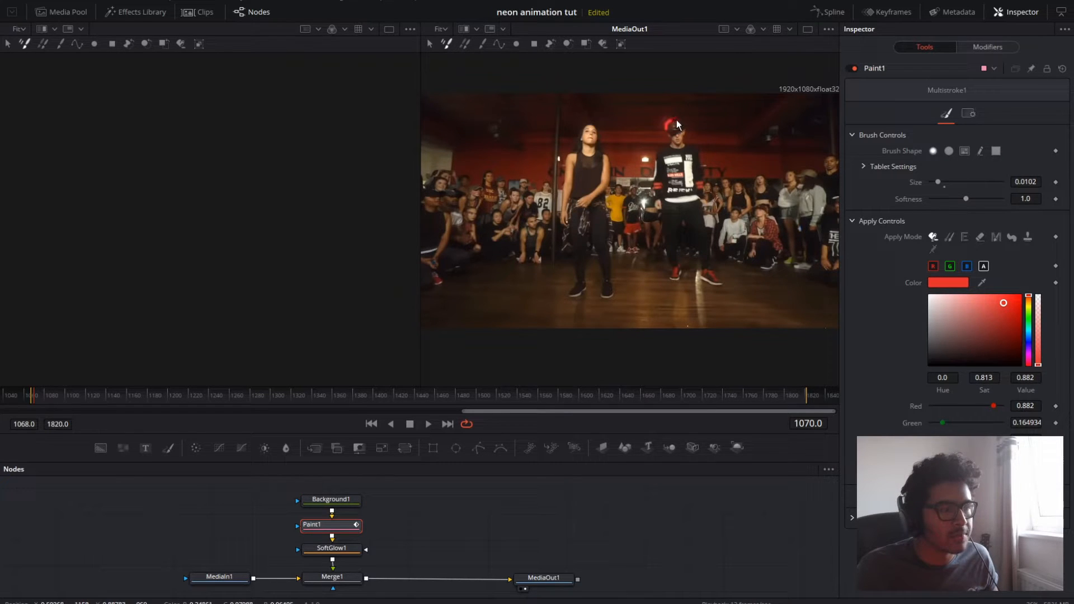
Paint the male dancer's outline frame by frame: over the cap at 1070, around the head at 1071, and head plus shoulder at 1072
key(Left)
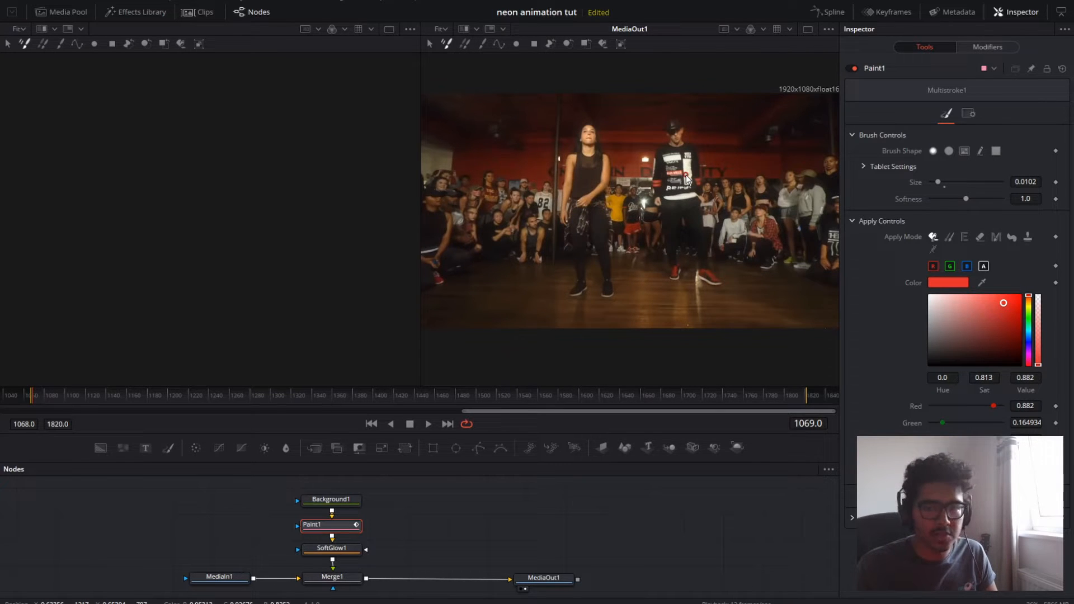
key(Right)
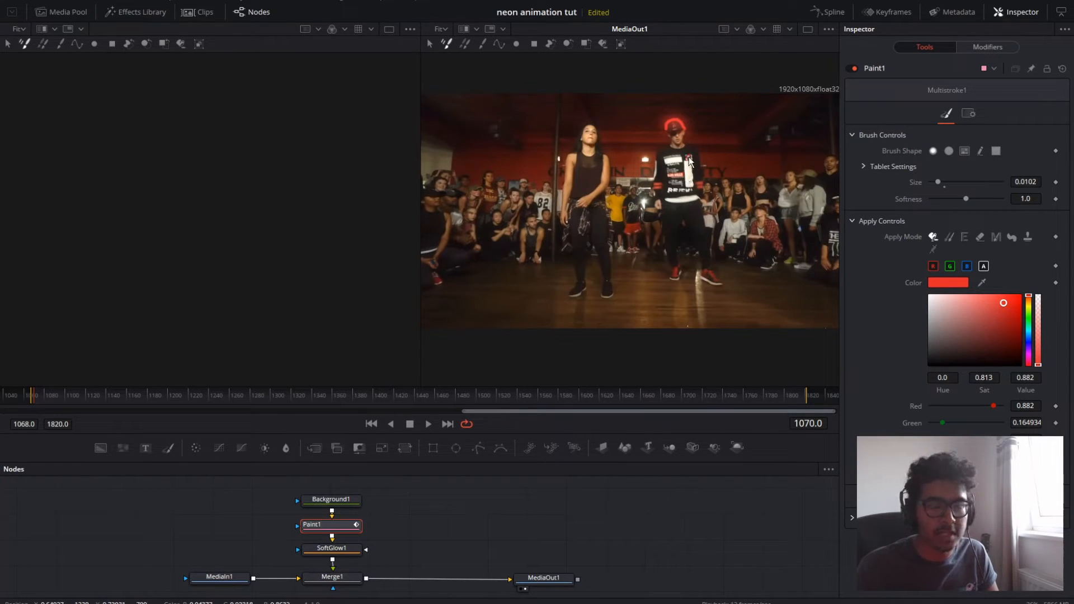
key(Right)
mouse_move(684, 146)
mouse_down()
mouse_move(687, 122)
mouse_move(670, 123)
mouse_move(675, 153)
mouse_up()
key(Right)
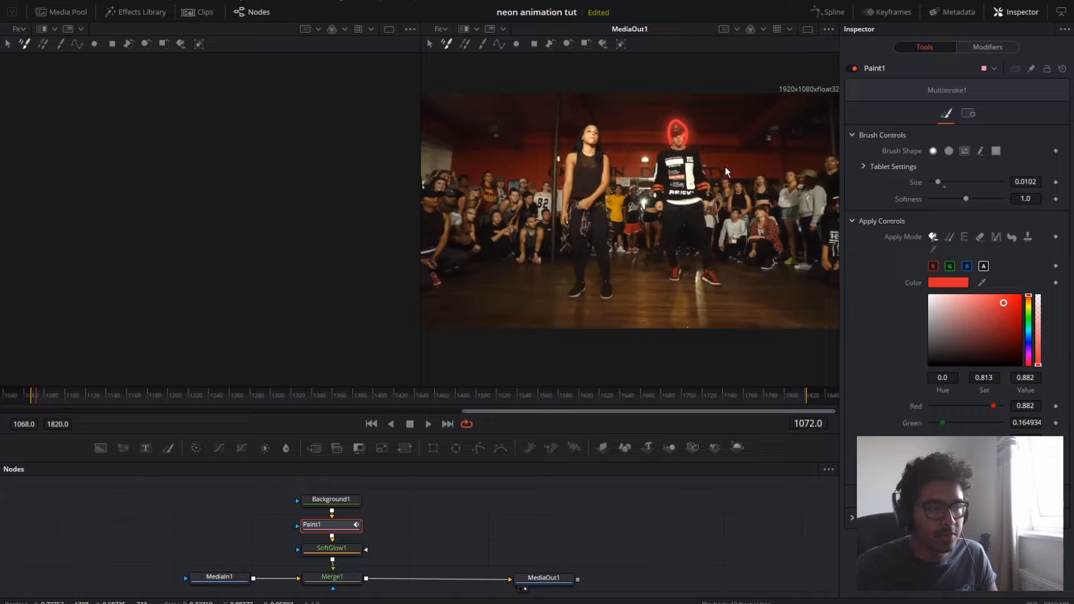
mouse_move(660, 155)
mouse_down()
mouse_move(671, 123)
mouse_move(687, 144)
mouse_up()
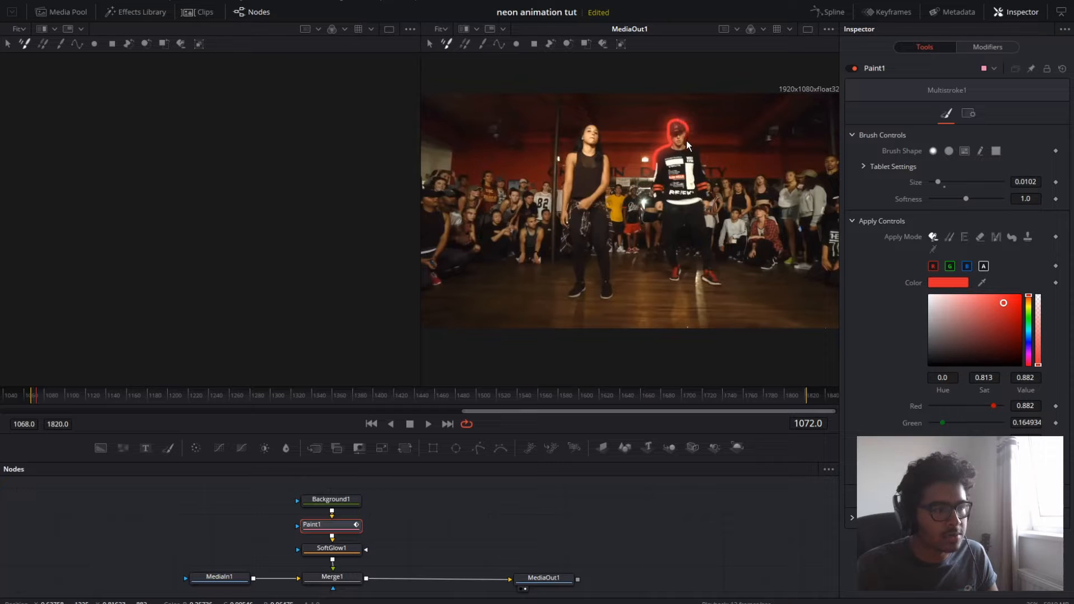
key(Right)
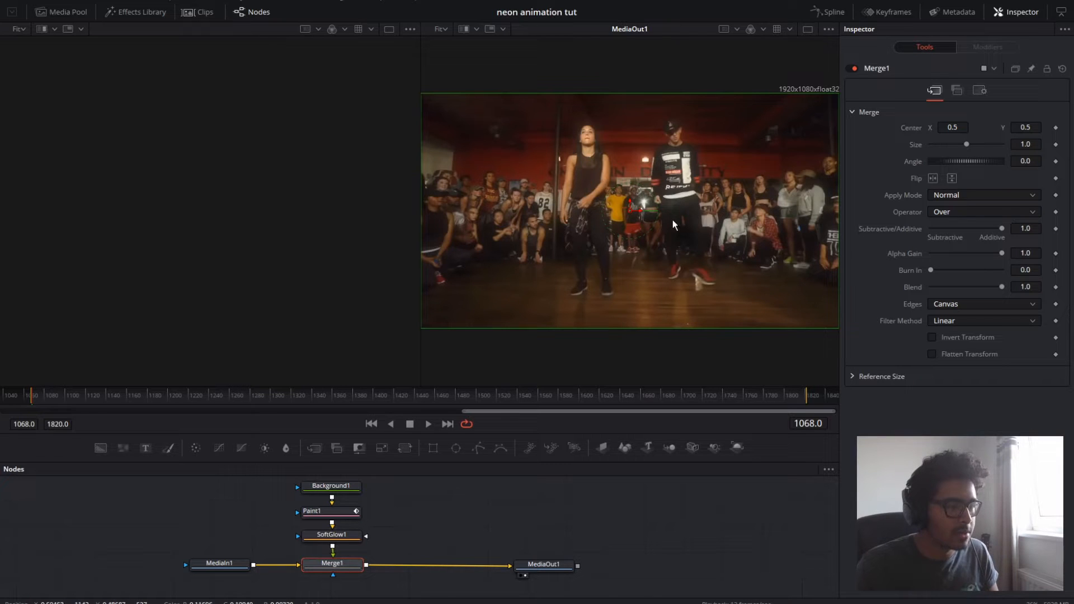
With the Paint node selected at frame 1074, outline the male dancer's head, shoulders and both arms down to the hands
click(322, 511)
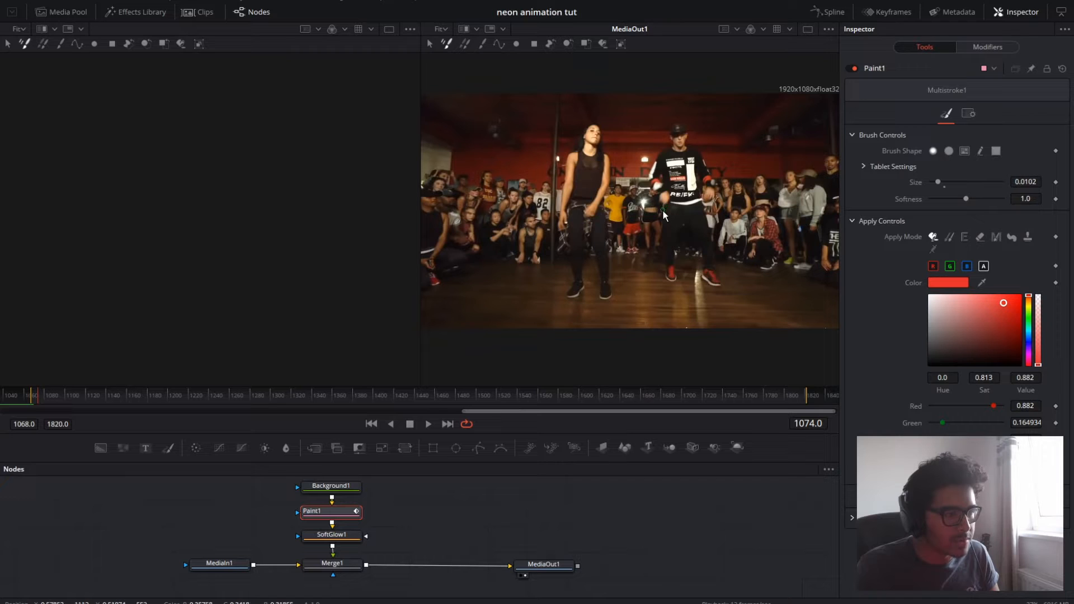
mouse_move(663, 208)
mouse_down()
mouse_move(646, 163)
mouse_move(660, 151)
mouse_up()
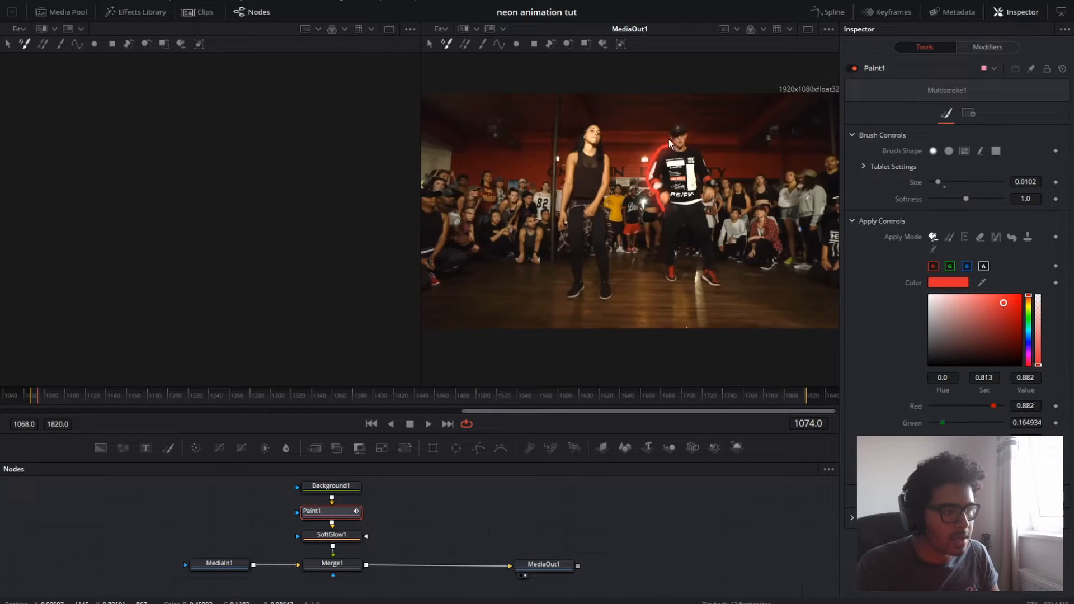
drag(688, 129, 692, 149)
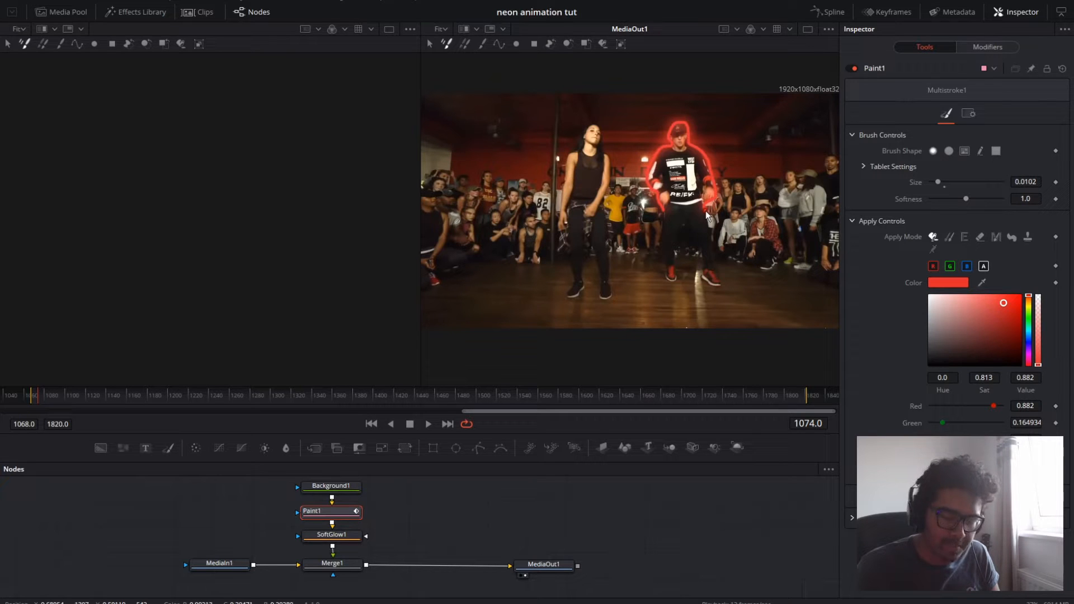
drag(704, 211, 709, 230)
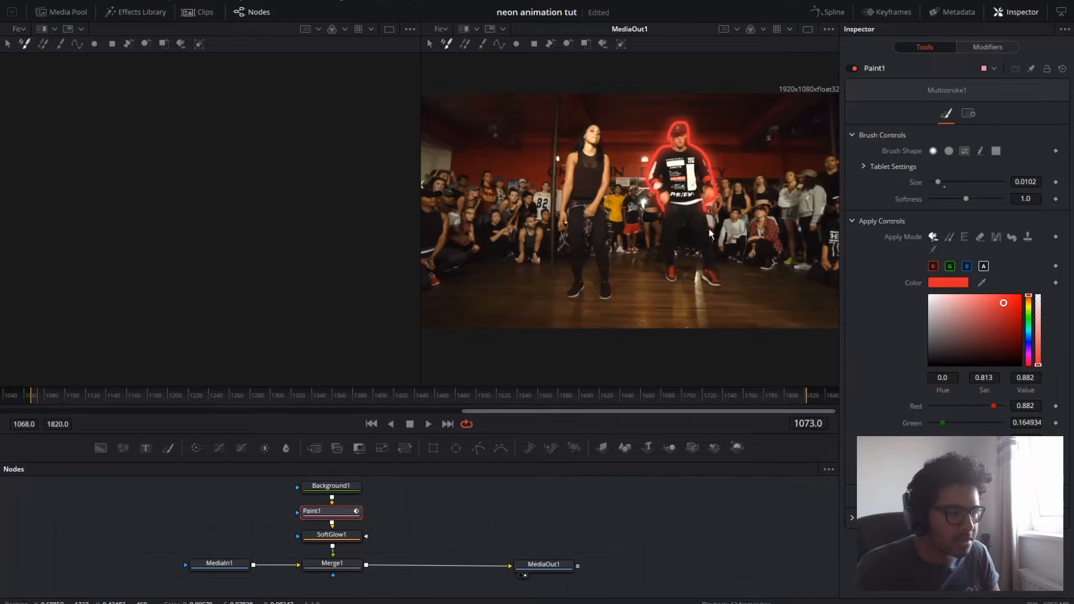
At frame 1075, paint an outline around the male dancer's head, arms and torso, continuing down the outside of his legs
key(Right)
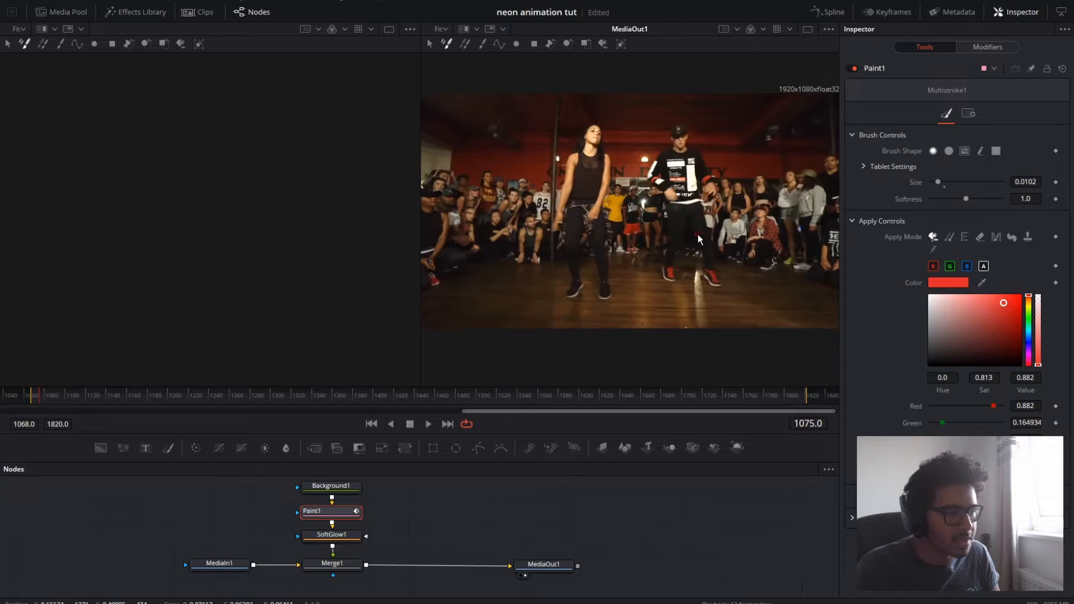
mouse_move(670, 232)
mouse_down()
mouse_move(647, 184)
mouse_move(657, 155)
mouse_up()
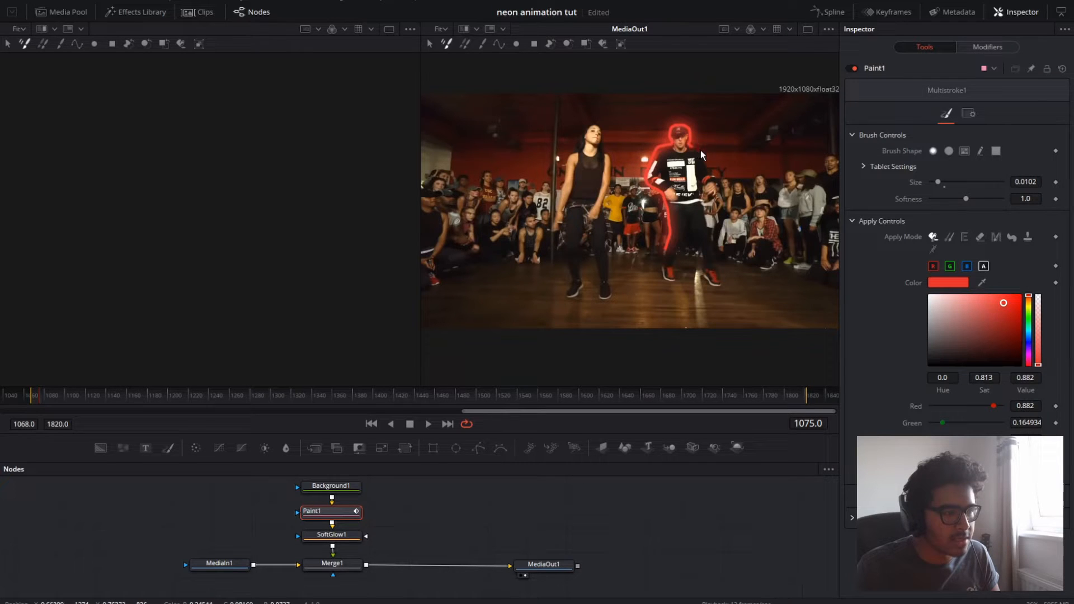
drag(720, 197, 706, 218)
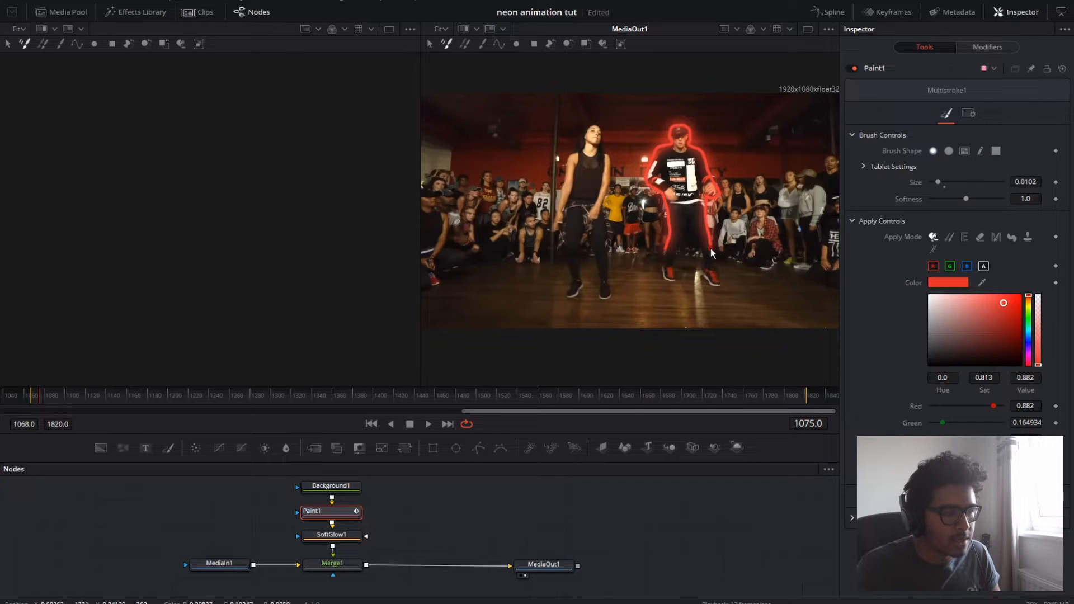
click(680, 298)
Advance to frame 1077 and outline one of the male dancer's legs and shoes, continuing up his side and arm to the head
key(Right)
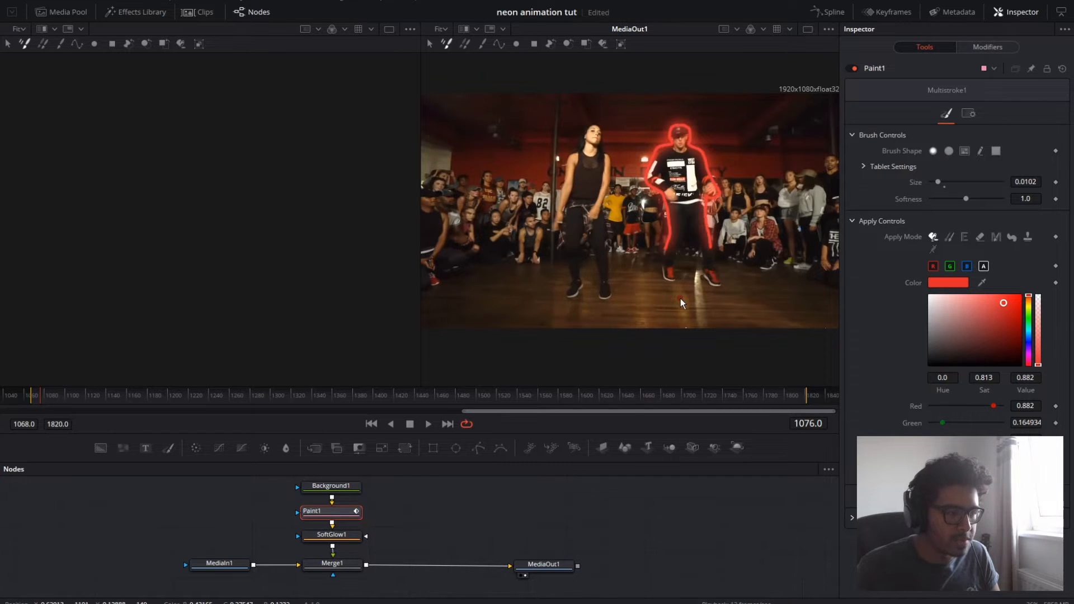
key(Right)
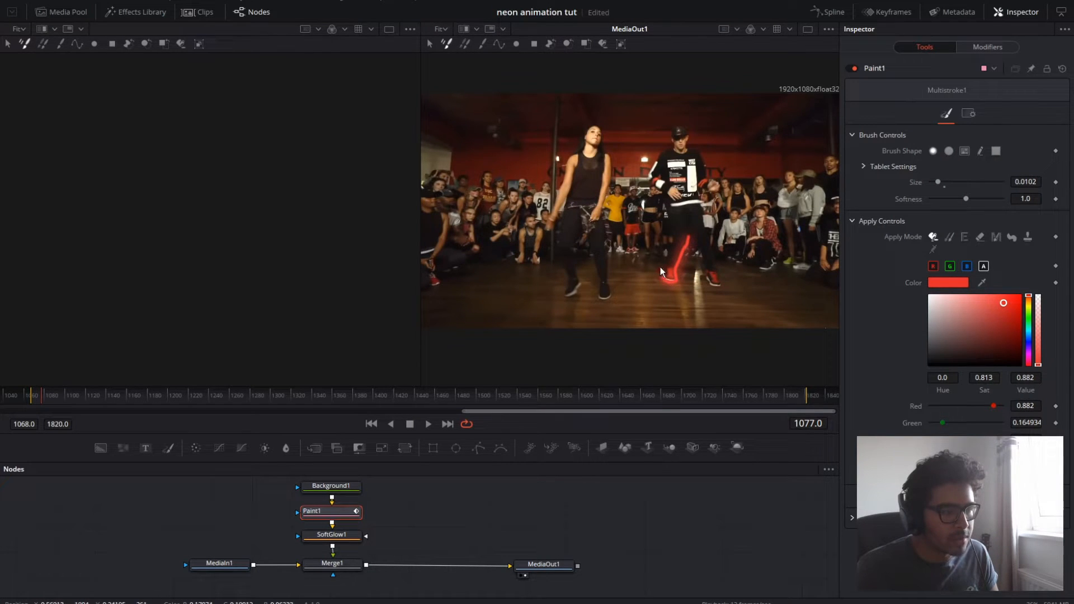
mouse_move(666, 211)
mouse_down()
mouse_move(646, 181)
mouse_move(660, 154)
mouse_up()
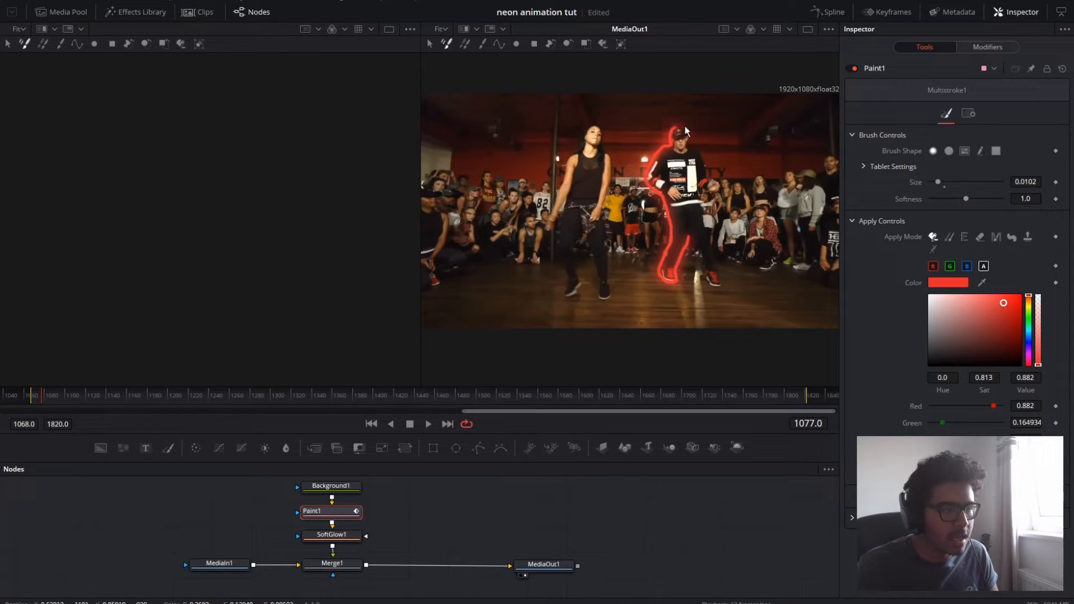
drag(689, 139, 690, 146)
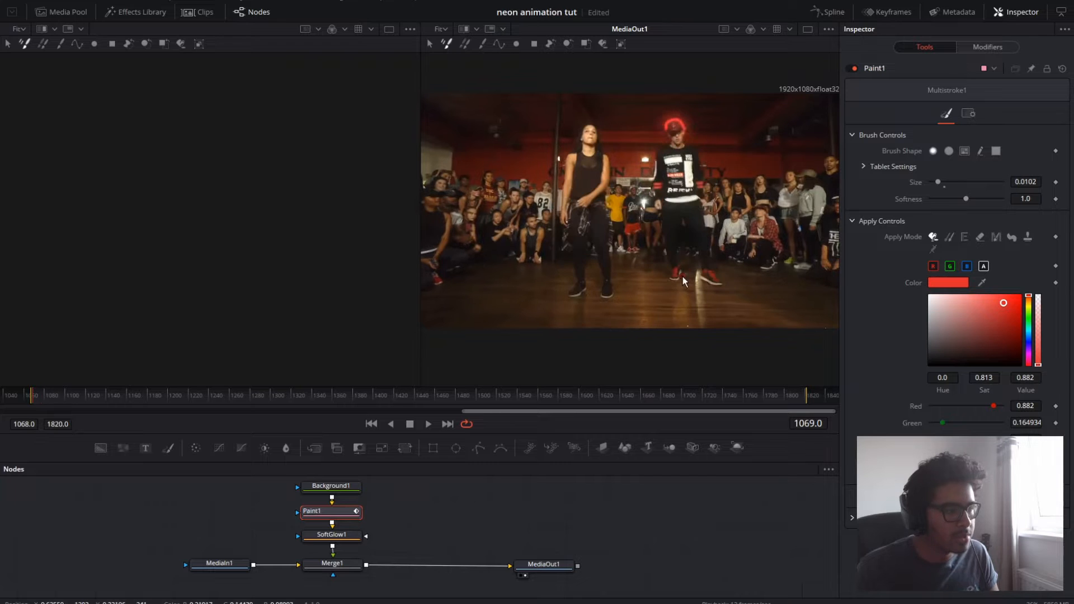
Play back the painted frames from the start of the range, and play the timeline from its beginning on the Edit page
key(ctrl+z)
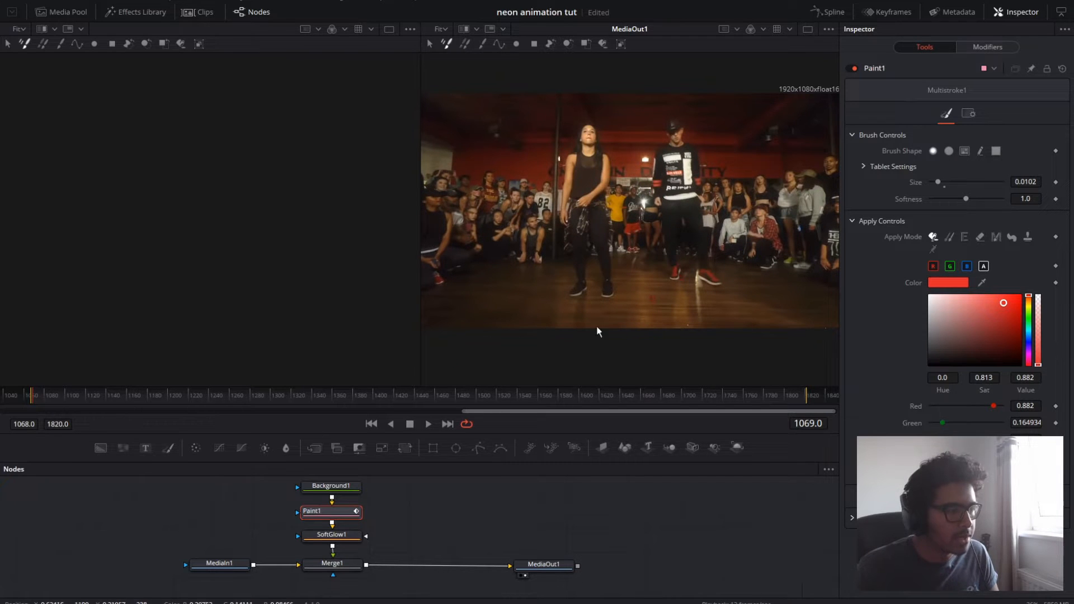
key(space)
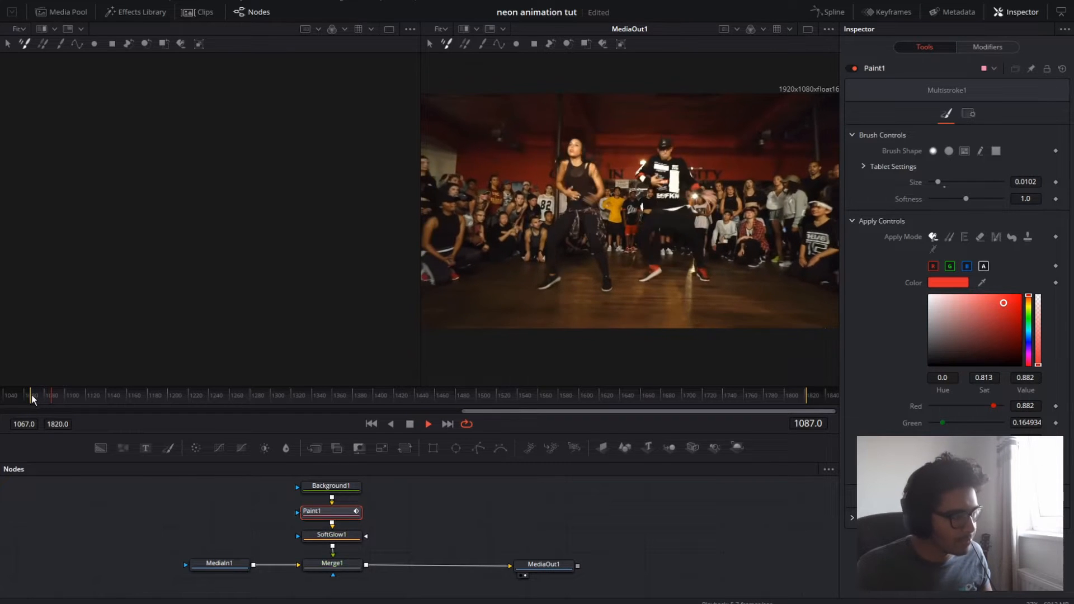
key(shift+4)
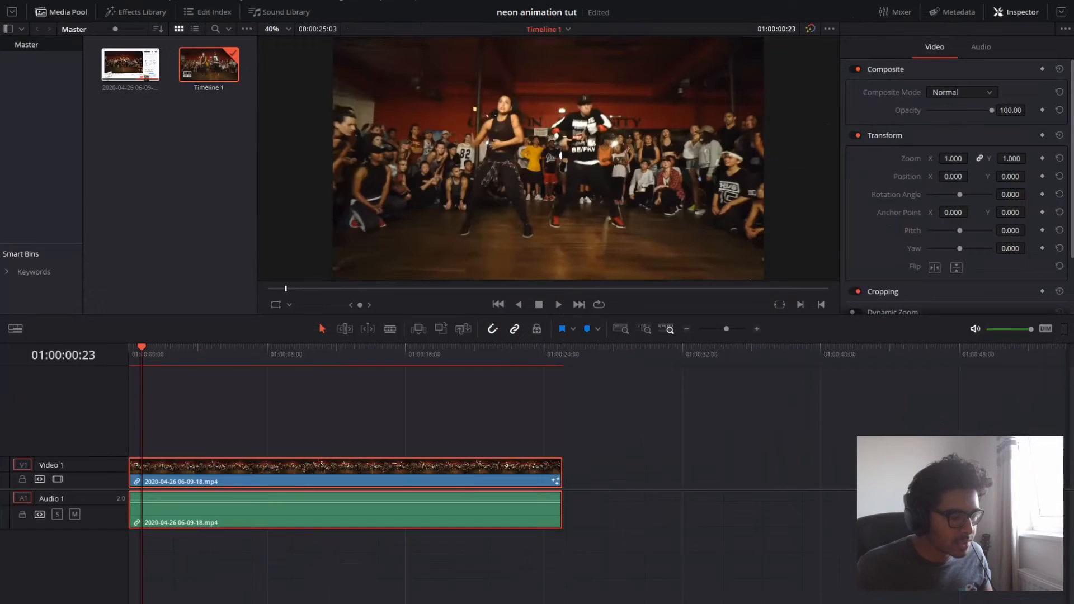
click(126, 345)
key(space)
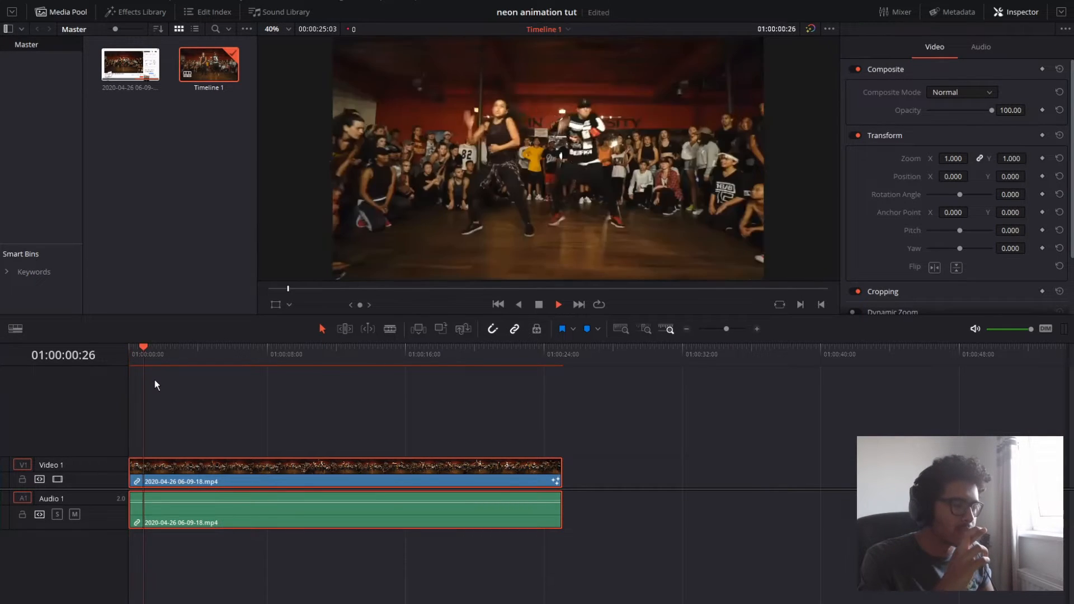
Replay the opening second of the timeline from its beginning to review the painted outline
key(space)
key(space)
click(140, 351)
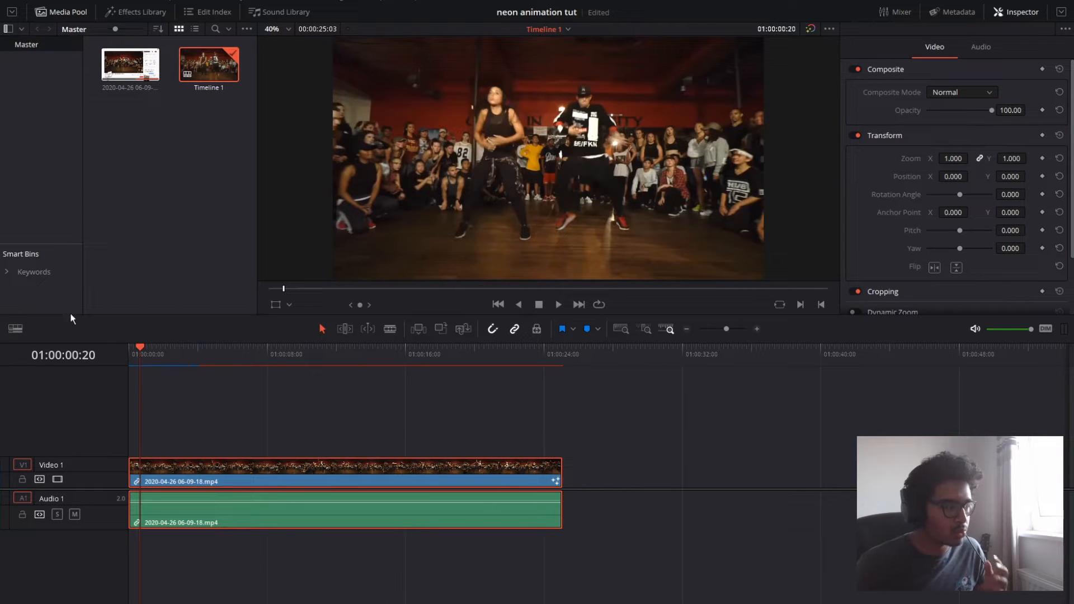
drag(131, 353, 126, 346)
key(space)
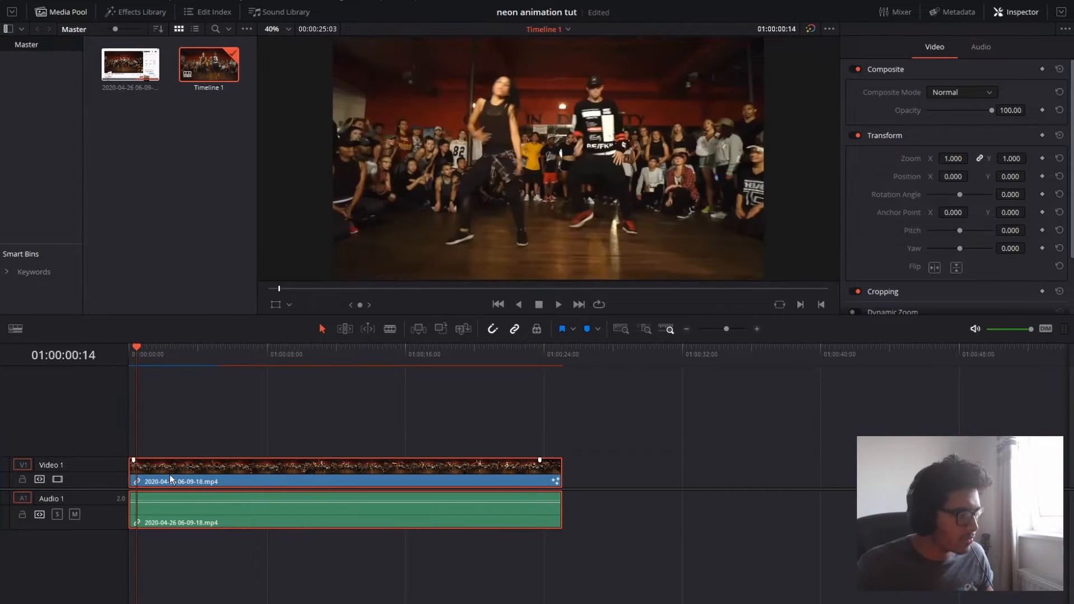
Extend the clip's start earlier until the timeline lasts 00:00:25:17, and play it from the beginning
drag(174, 473, 130, 469)
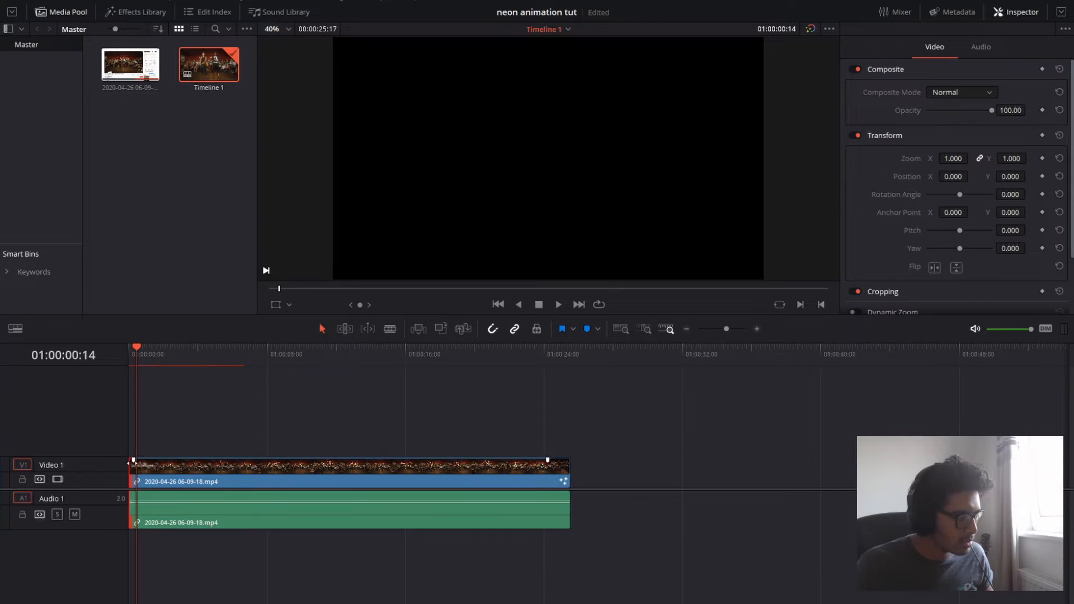
drag(136, 351, 128, 351)
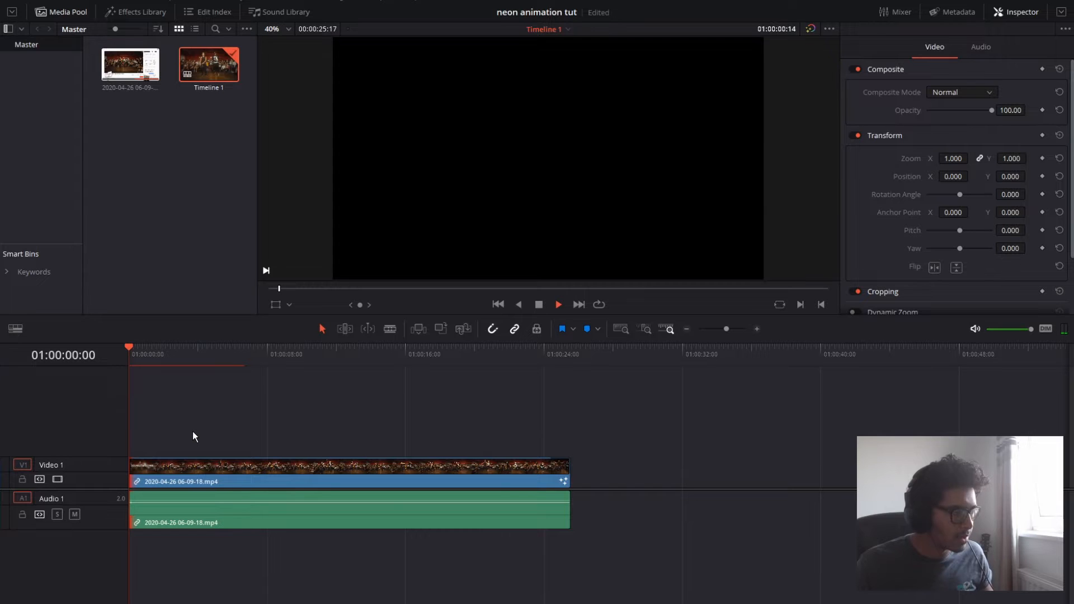
key(space)
drag(140, 351, 113, 350)
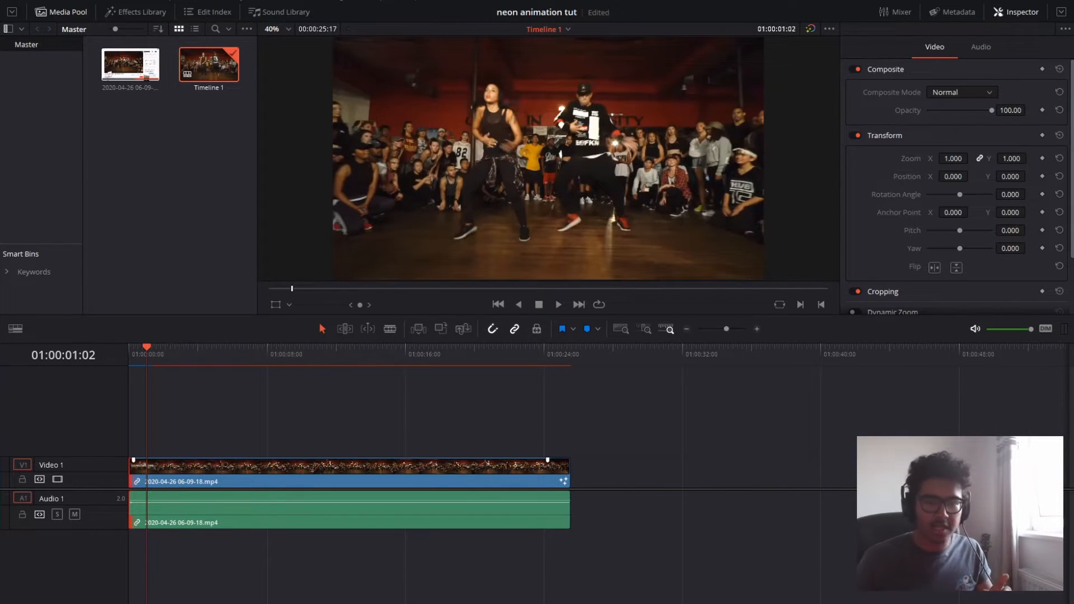
In Fusion, select the Paint1 node and, at frame 1079, outline the male dancer's head, arms, torso and legs
key(shift+5)
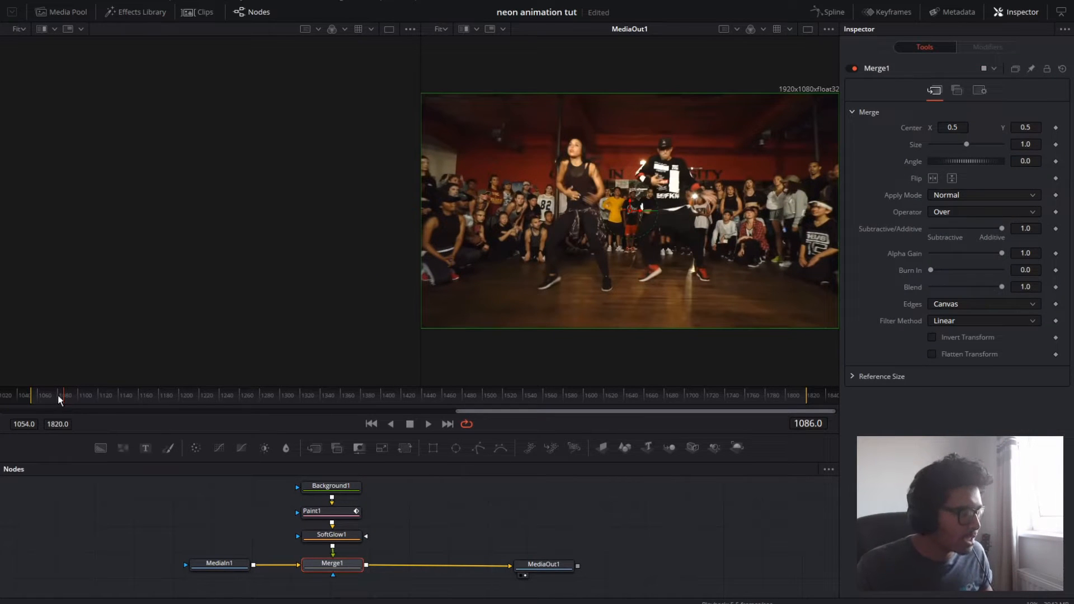
click(327, 512)
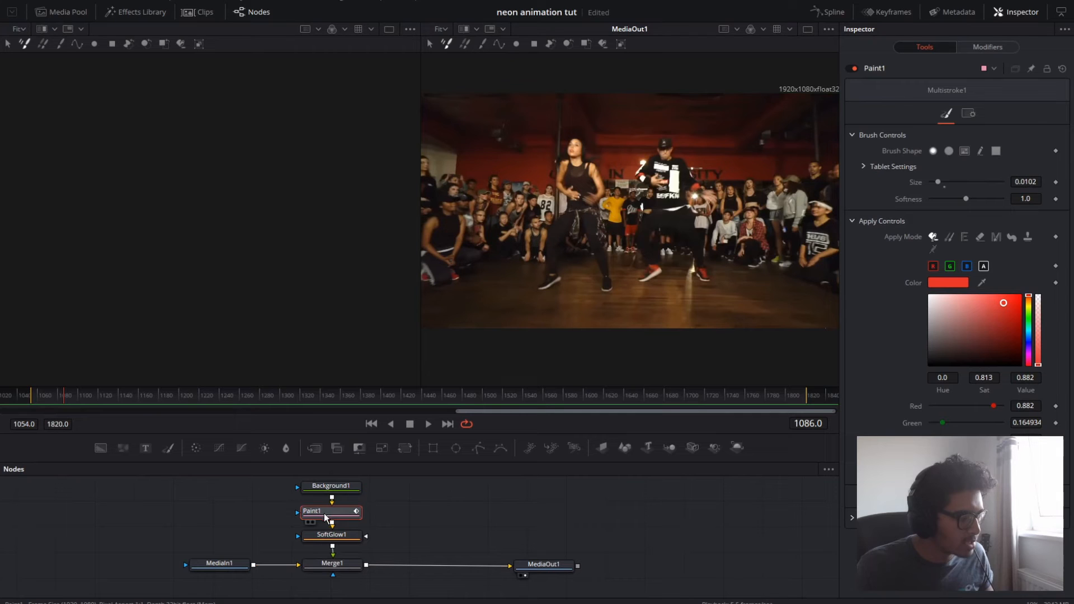
click(51, 394)
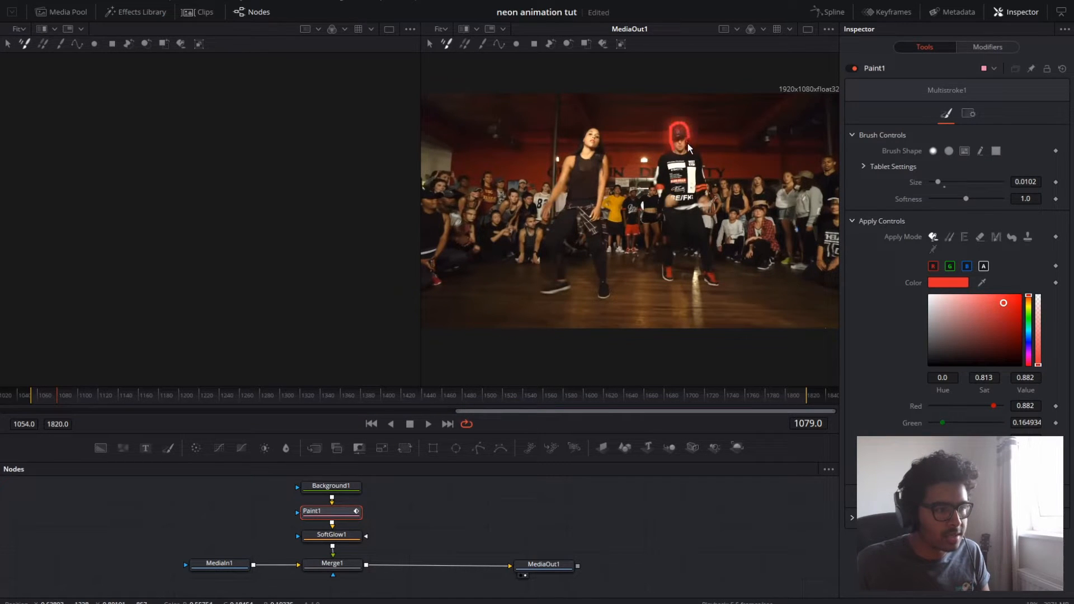
drag(705, 177, 713, 204)
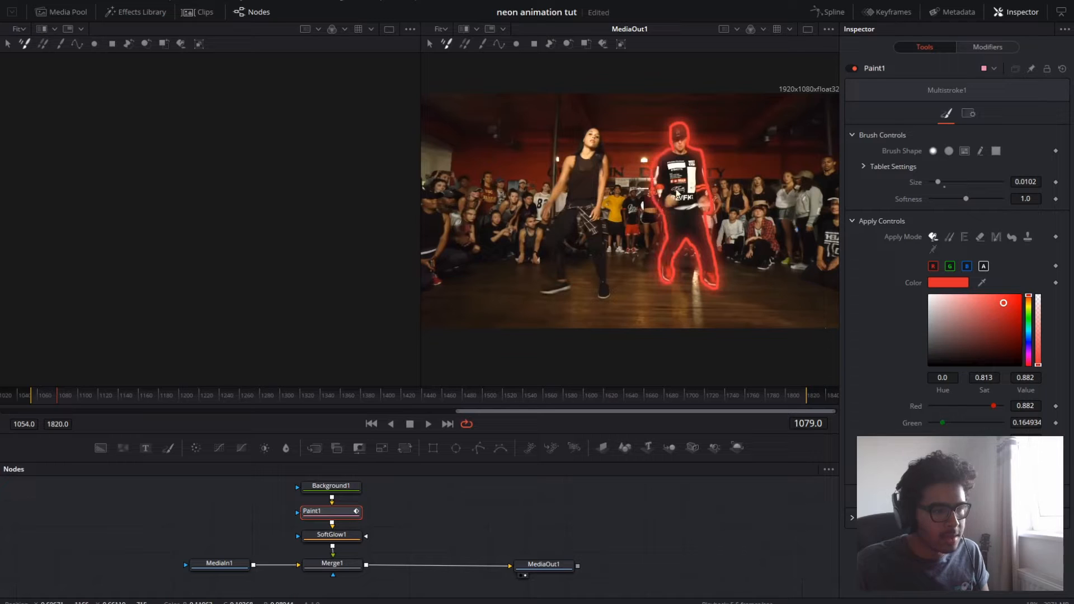
At frame 1080, paint an outline around the male dancer's arms, legs, shoes and head
key(Right)
drag(671, 150, 652, 208)
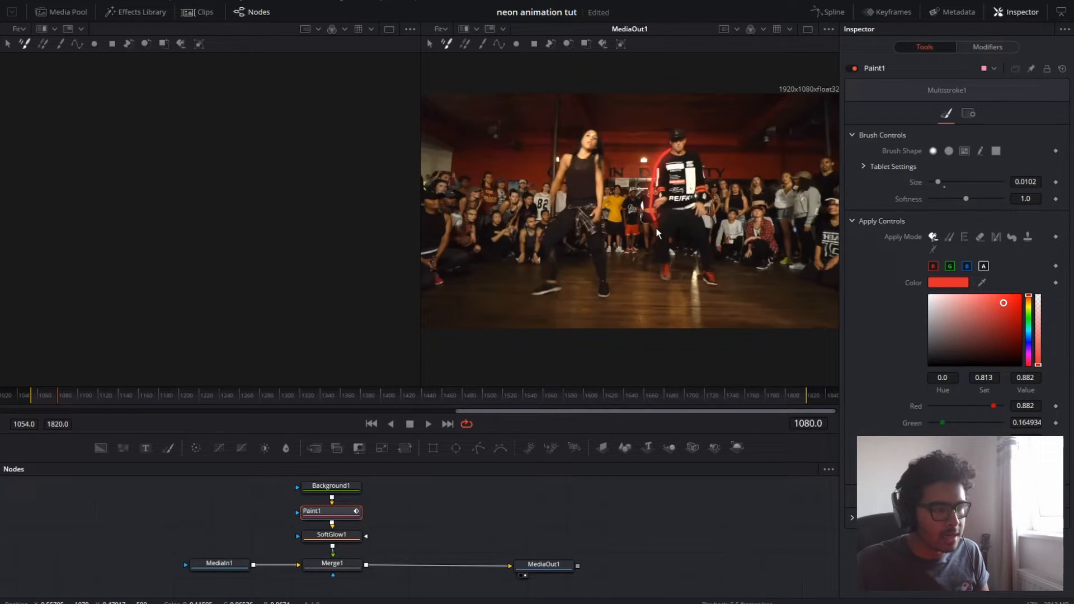
mouse_move(658, 269)
mouse_down()
mouse_move(679, 232)
mouse_move(694, 241)
mouse_move(716, 287)
mouse_up()
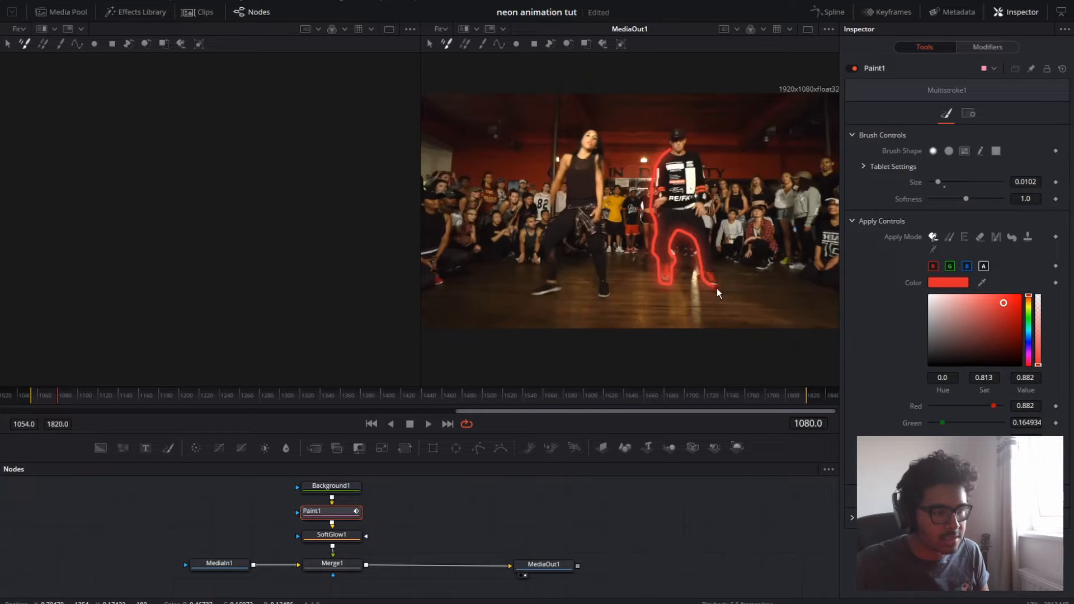
drag(711, 235, 707, 187)
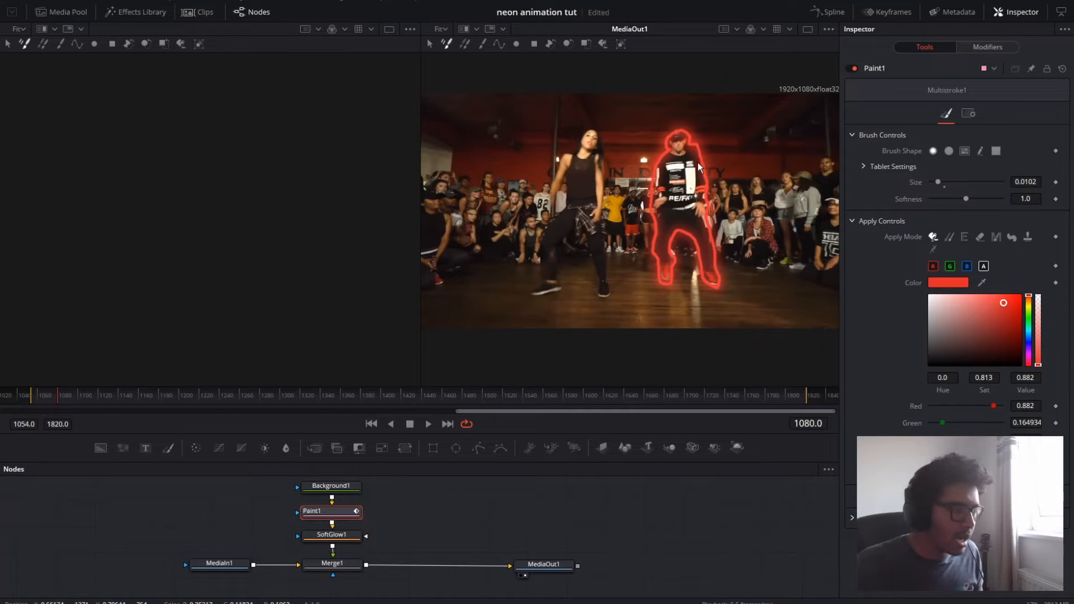
Advance to frame 1083 and outline the male dancer from one shoulder down around both legs and up his other side
key(Right)
key(Right)
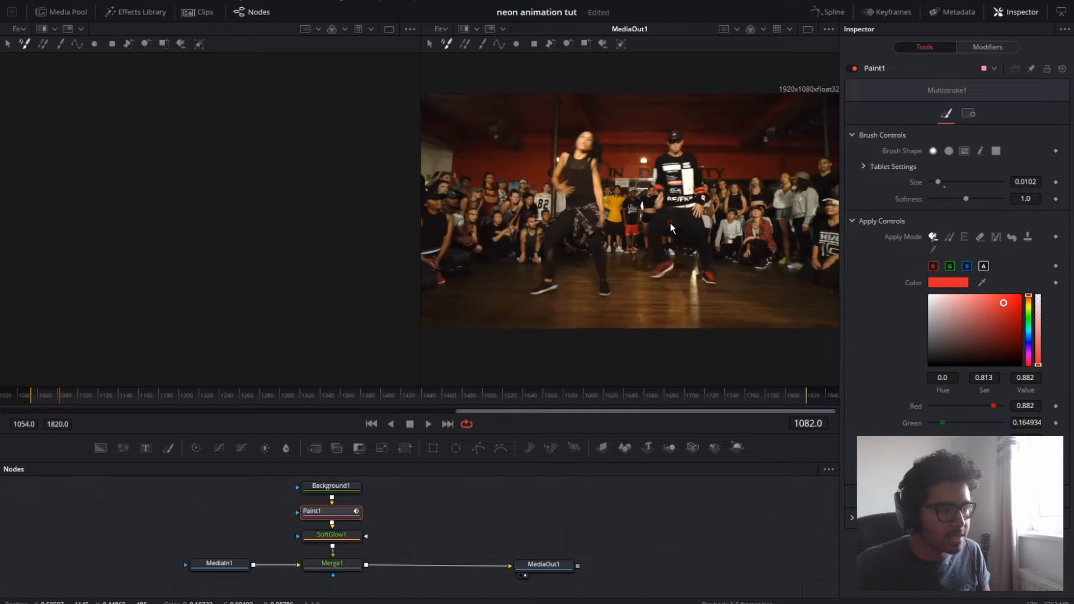
key(Right)
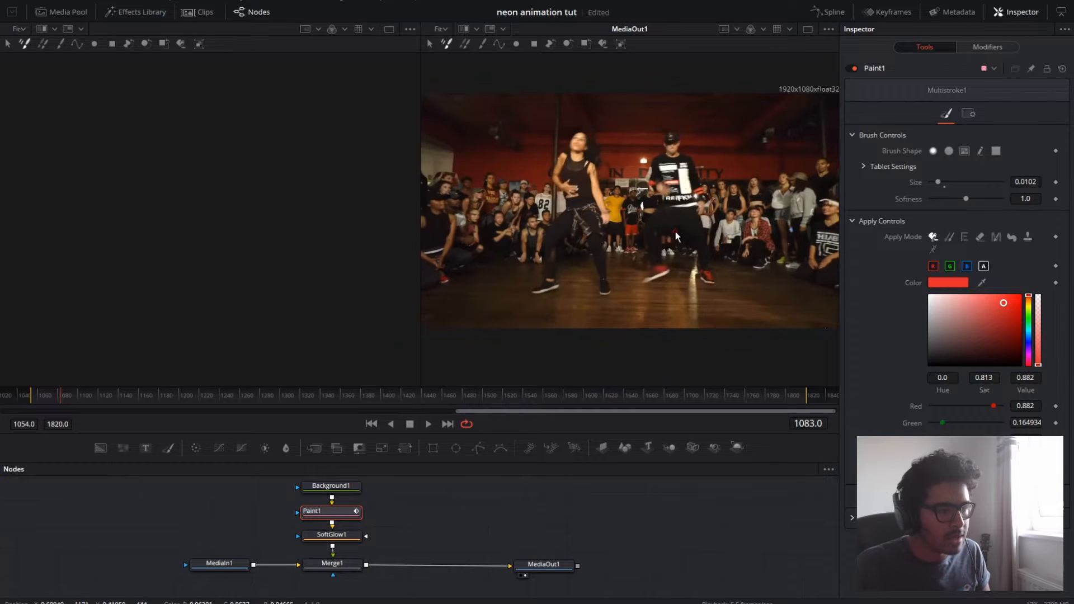
mouse_move(650, 161)
mouse_down()
mouse_move(659, 203)
mouse_move(642, 239)
mouse_up()
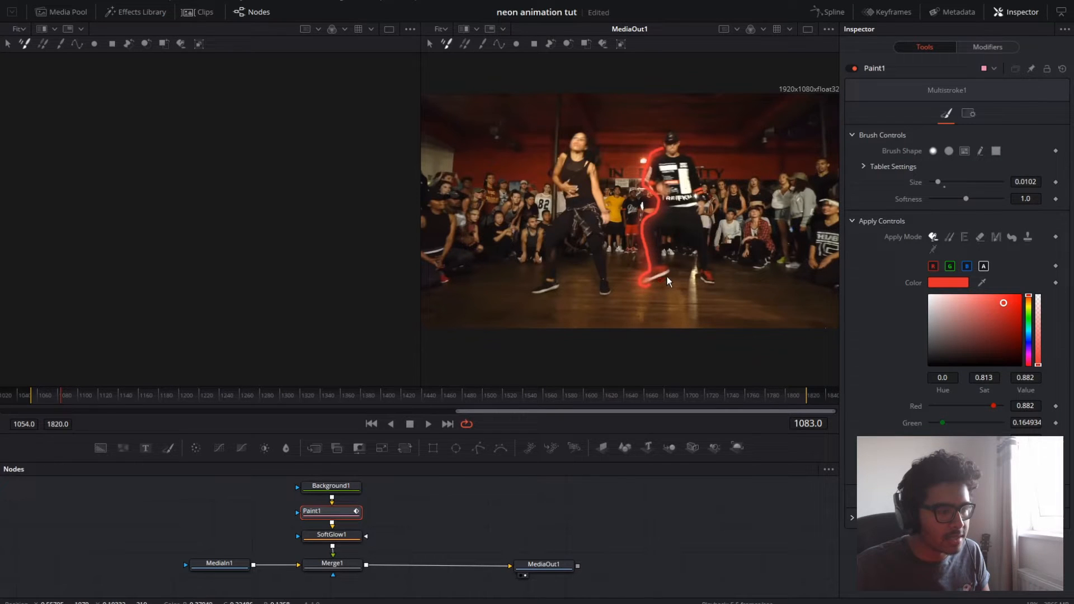
mouse_move(666, 260)
mouse_down()
mouse_move(659, 234)
mouse_move(686, 236)
mouse_up()
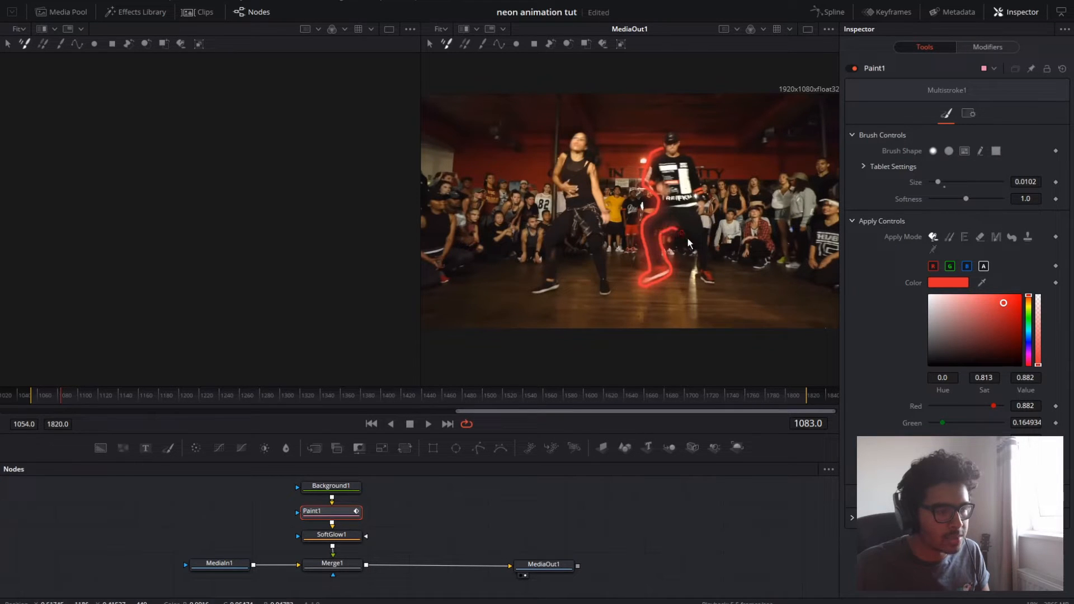
mouse_move(704, 279)
mouse_down()
mouse_move(715, 275)
mouse_move(693, 159)
mouse_up()
At frame 1084, paint an outline around the male dancer's head, arms, torso, legs and shoes
key(Right)
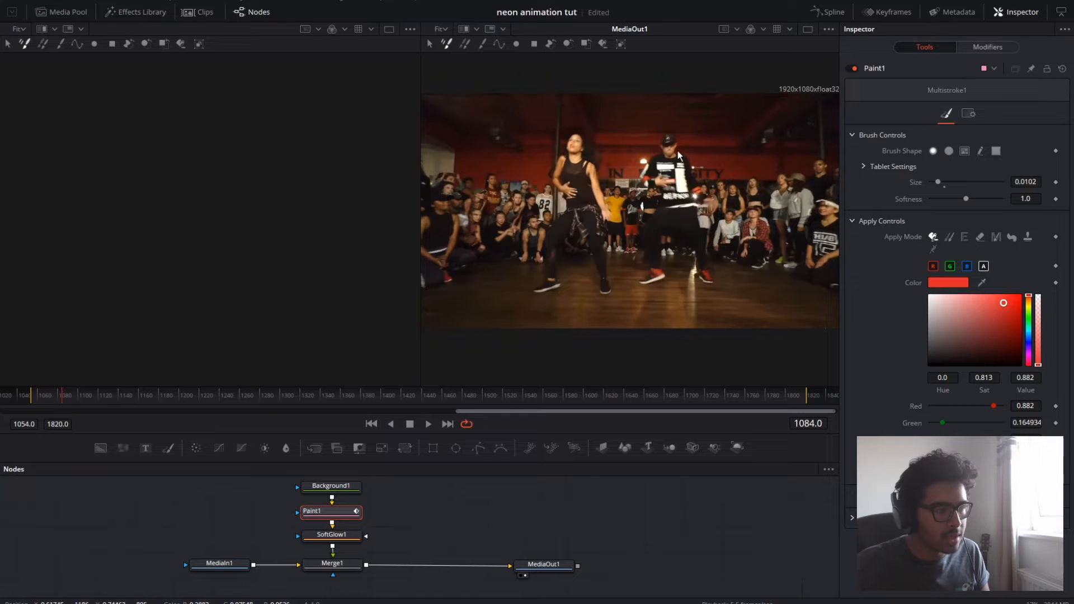
right_click(696, 270)
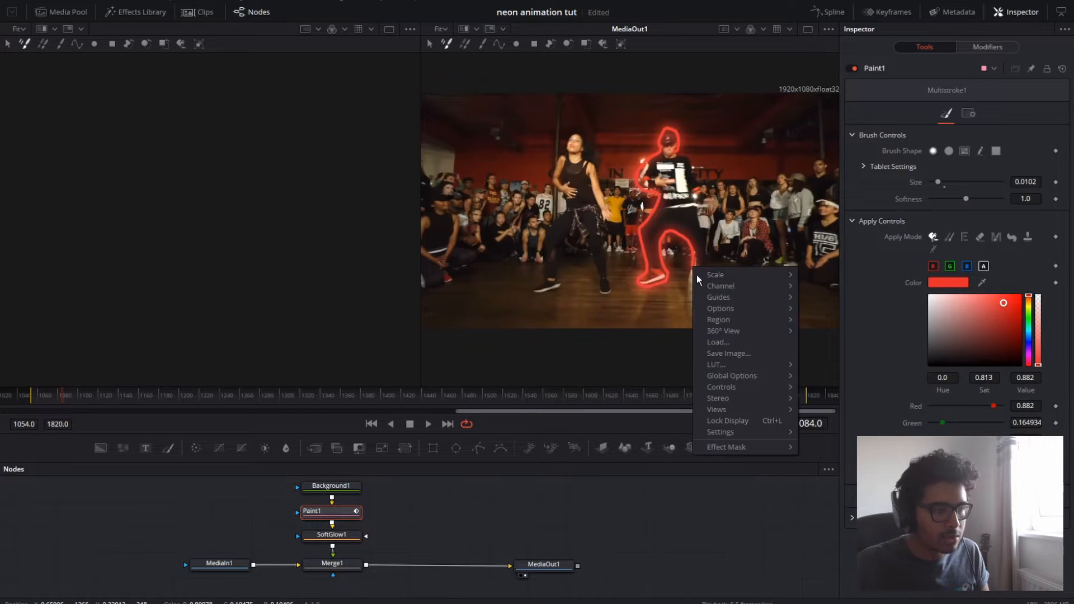
key(Escape)
drag(696, 270, 701, 281)
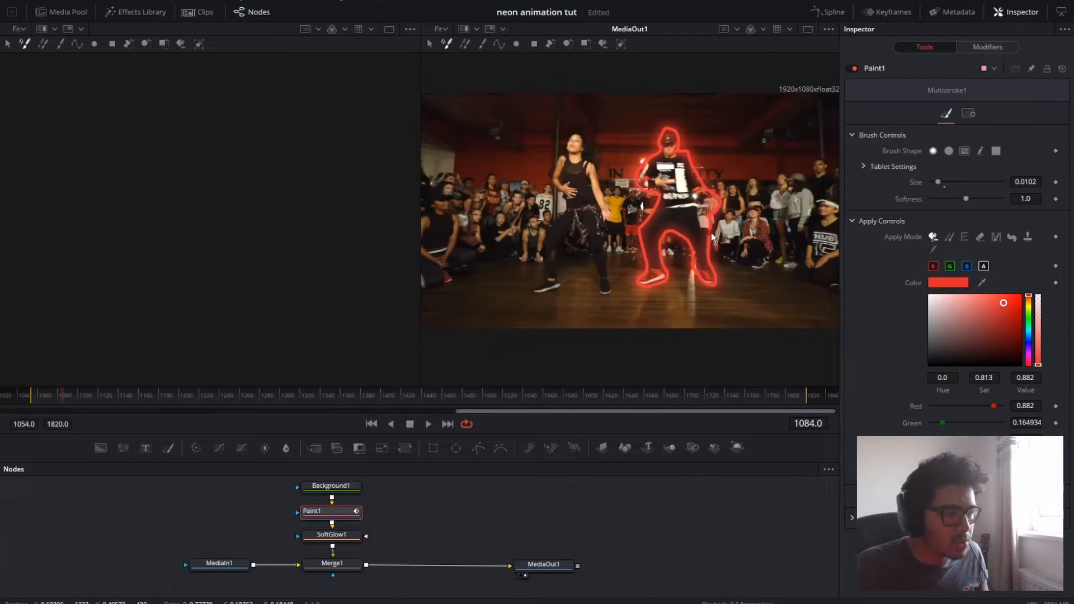
key(ctrl+z)
key(ctrl+shift+z)
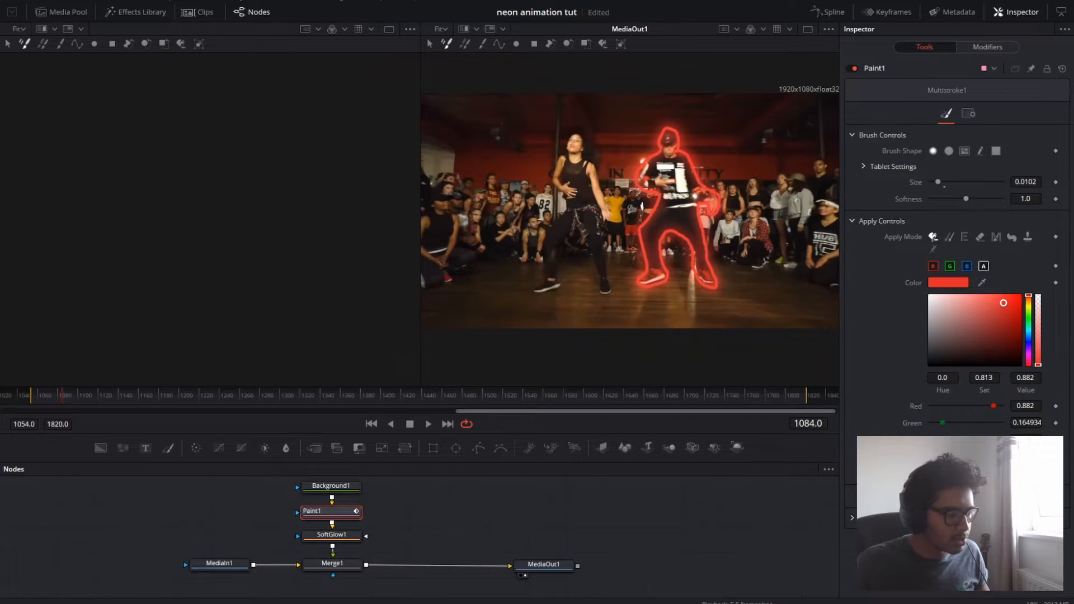
Switch to the Edit page and replay the start of the timeline several times to review the neon animation
click(487, 603)
drag(148, 354, 112, 351)
key(space)
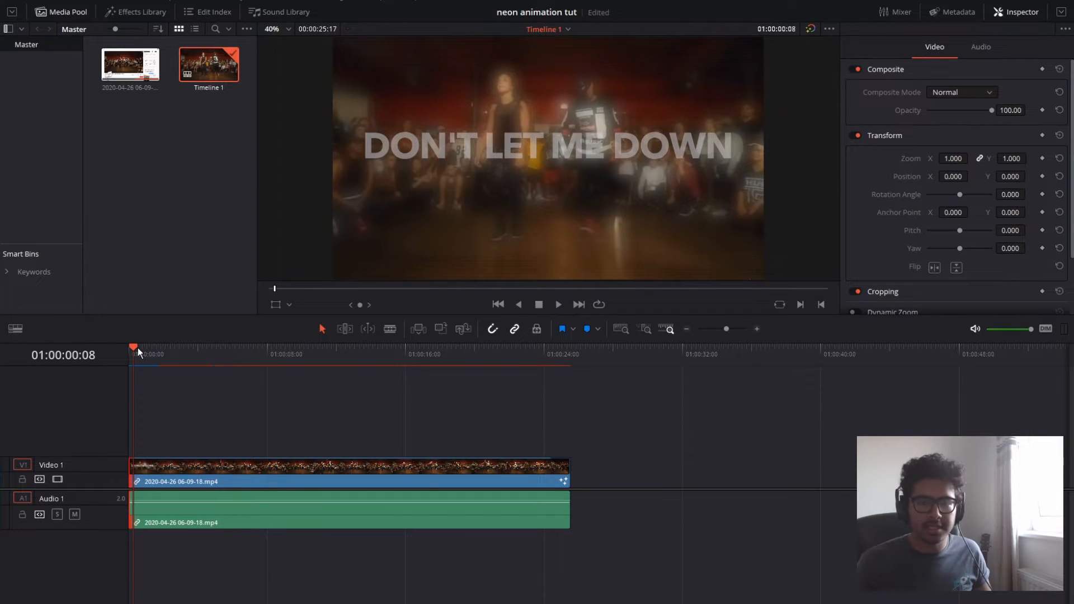
drag(129, 351, 119, 348)
key(space)
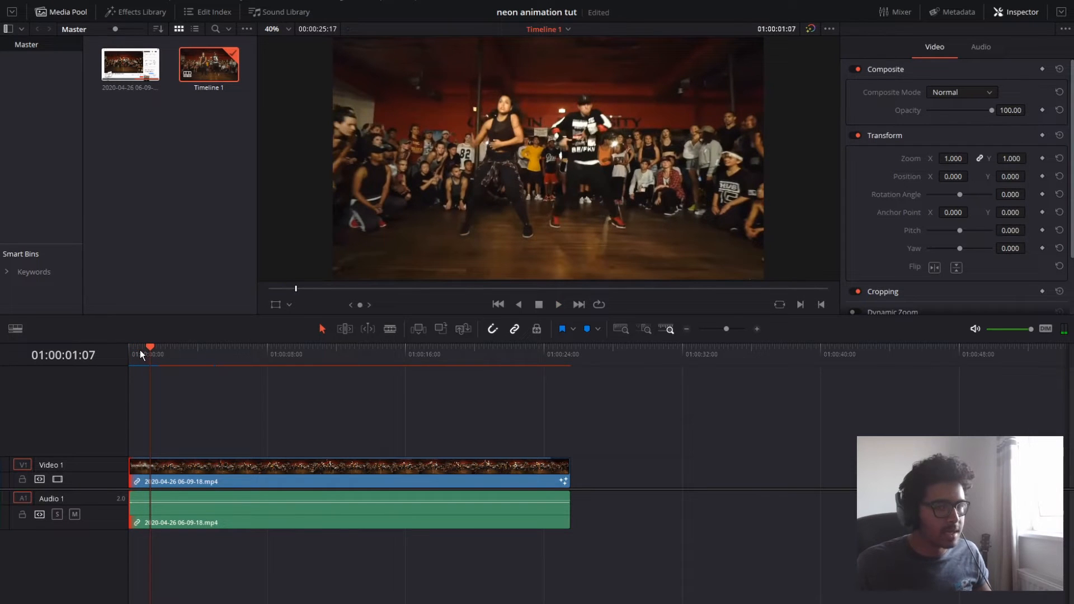
drag(150, 349, 123, 347)
key(space)
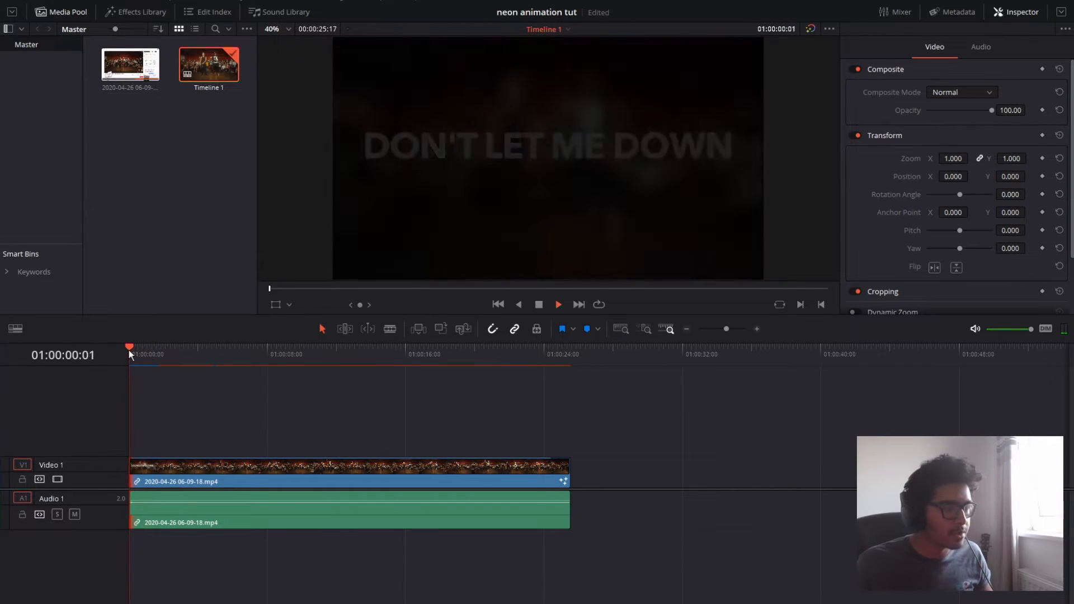
key(space)
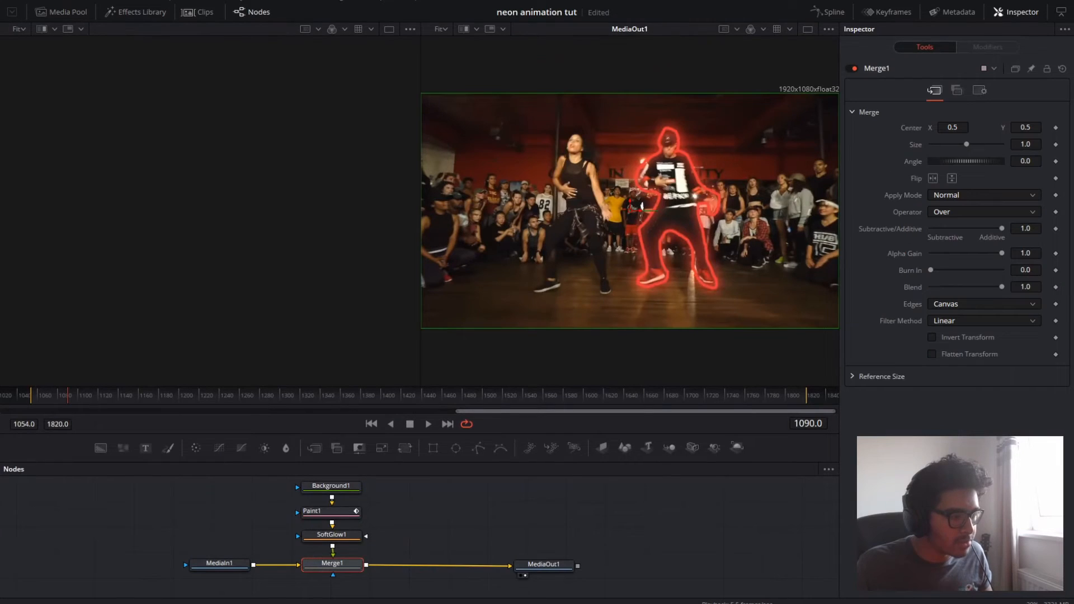
Play back the painted frames in Fusion from near the start of the clip's range
click(45, 390)
key(space)
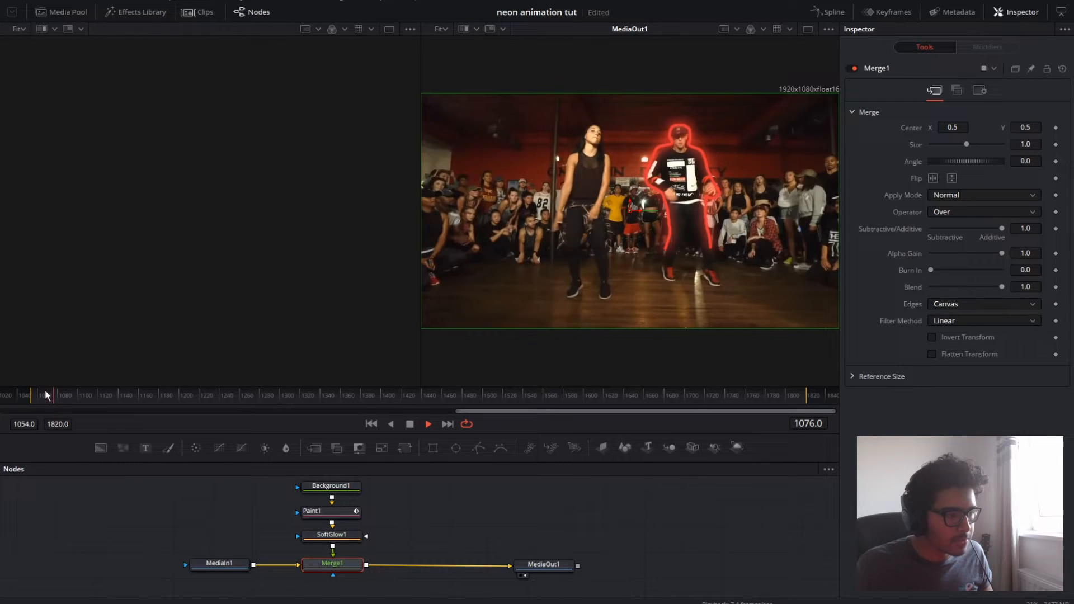
key(space)
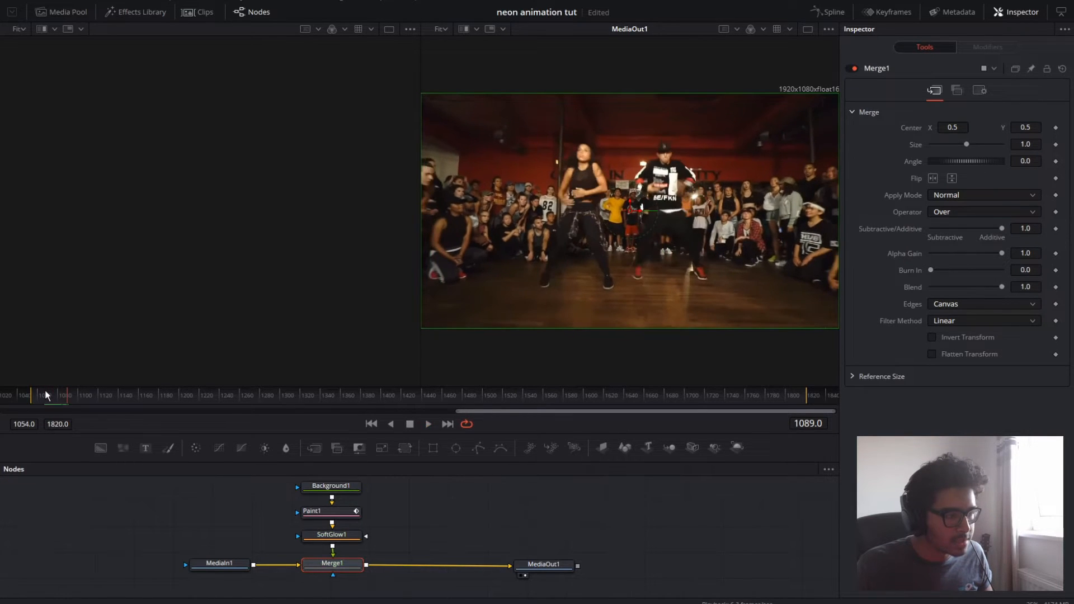
Step back and forth between frames 1084 and 1087 to compare the last painted outline with the unpainted frames
key(Left)
key(Left)
key(Left)
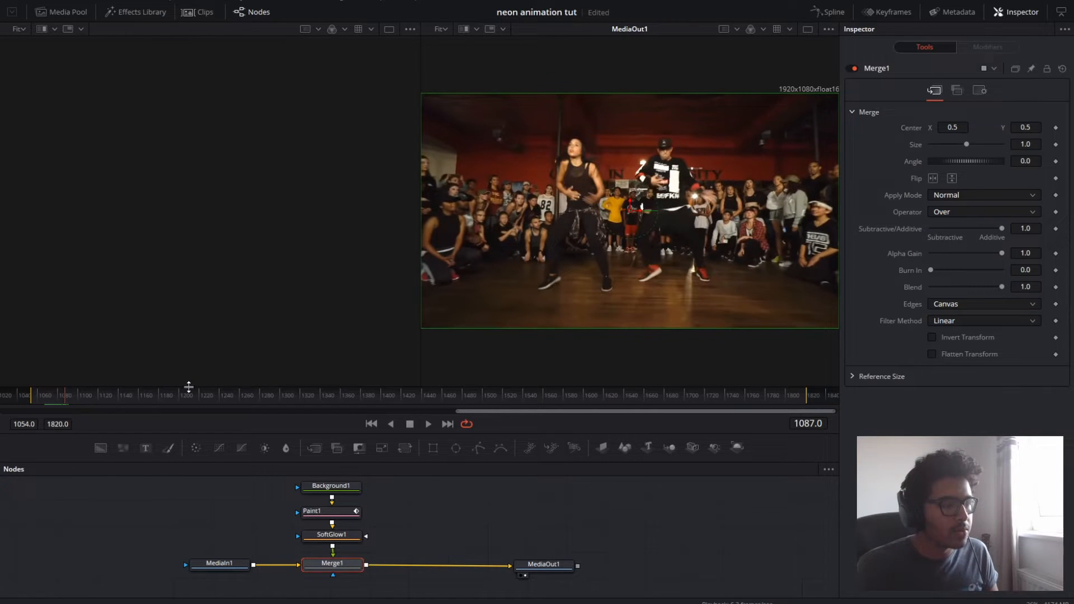
key(Left)
key(Left)
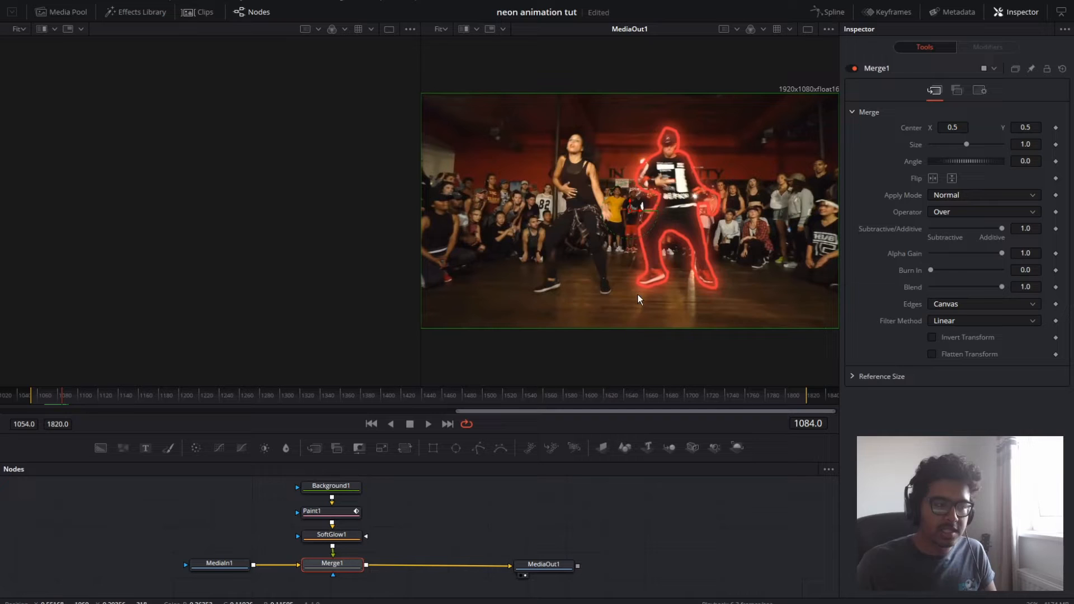
key(Right)
key(Right)
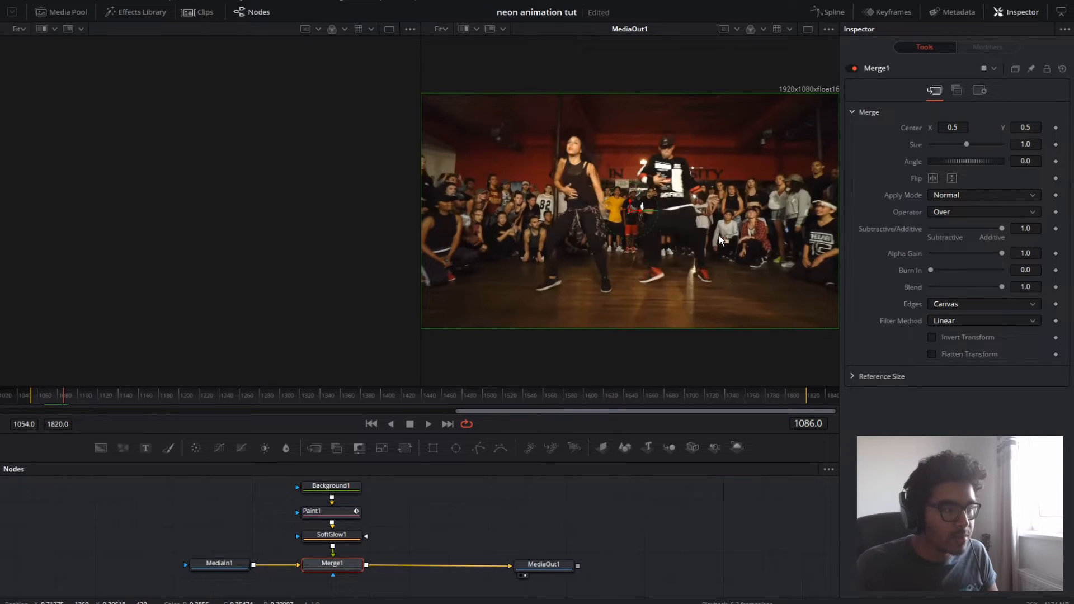
key(Right)
key(Left)
key(Left)
key(Left)
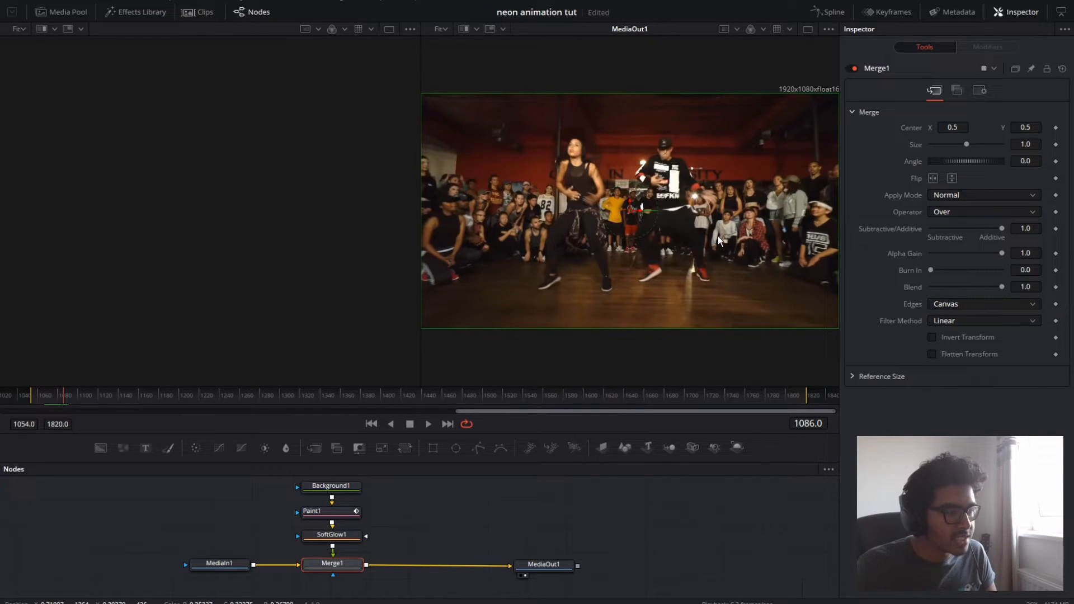
key(Right)
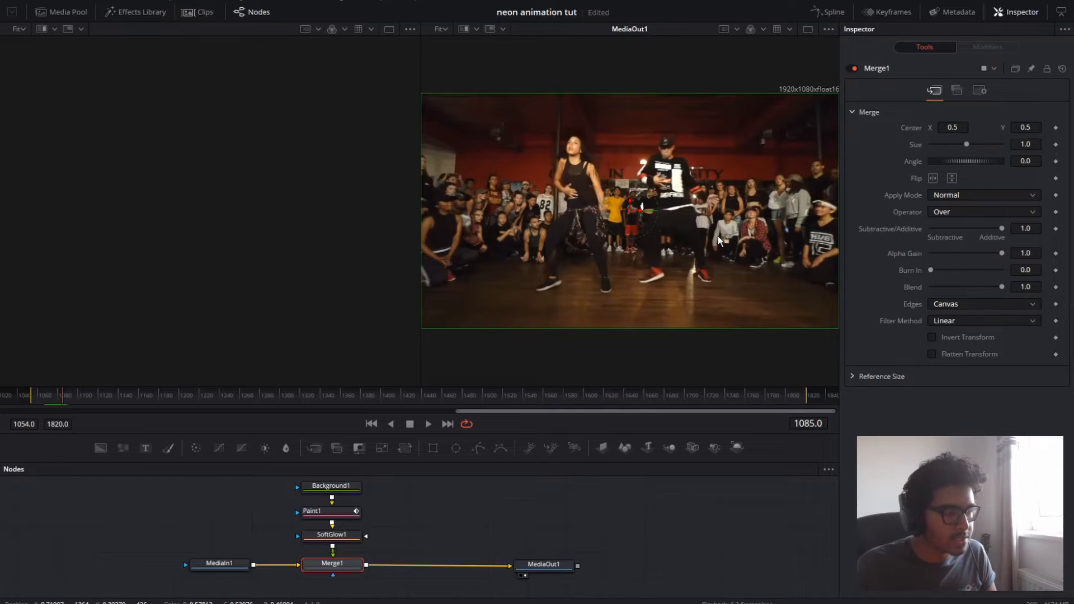
key(Left)
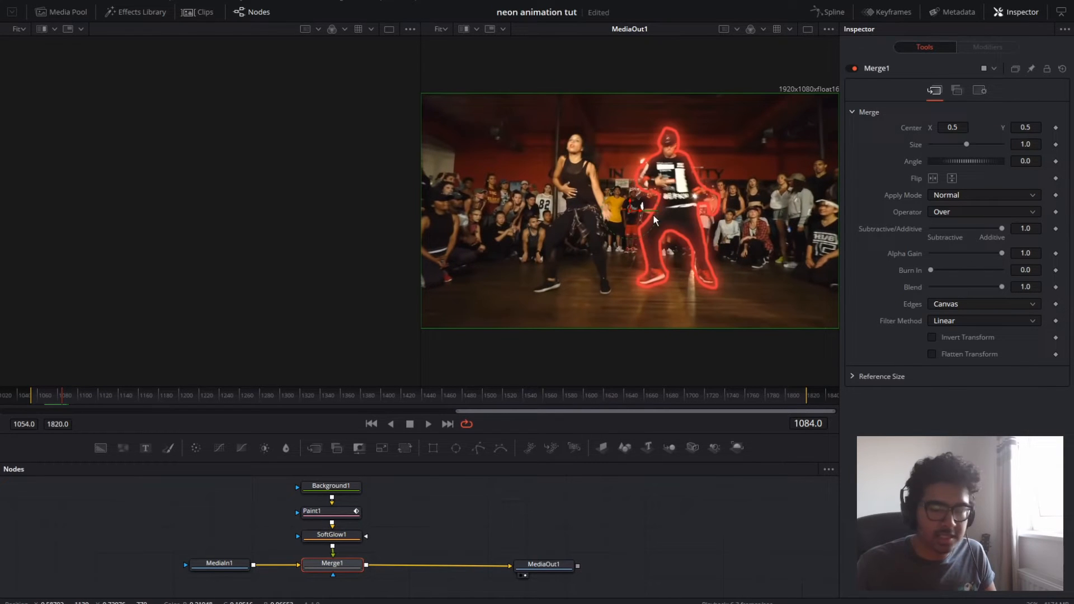
key(Right)
key(Right)
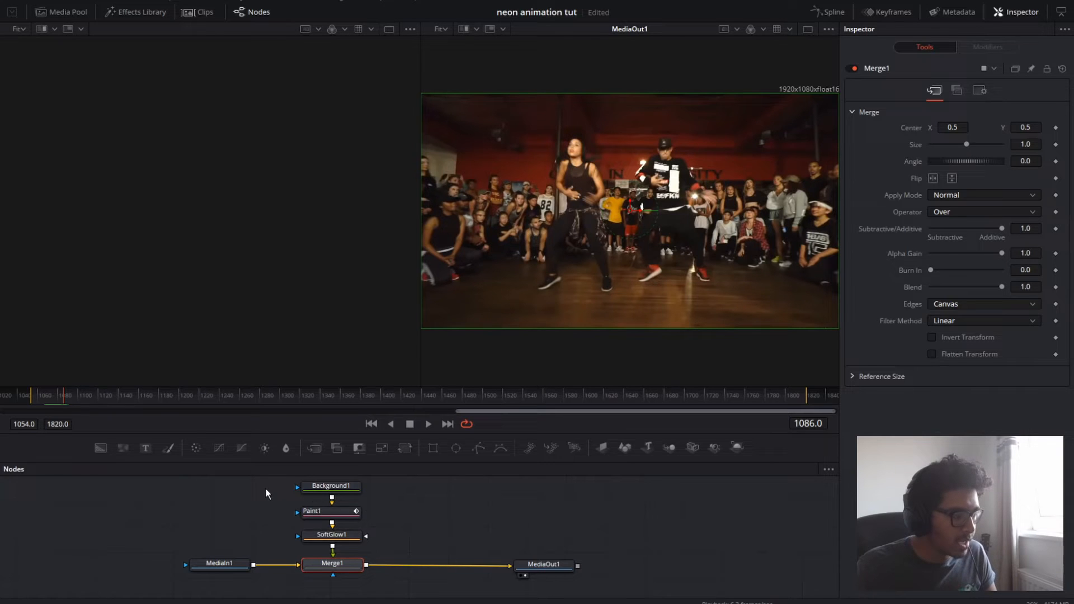
Move the MediaOut1 node farther from Merge1 to free up space between them, and select it
drag(547, 569, 741, 571)
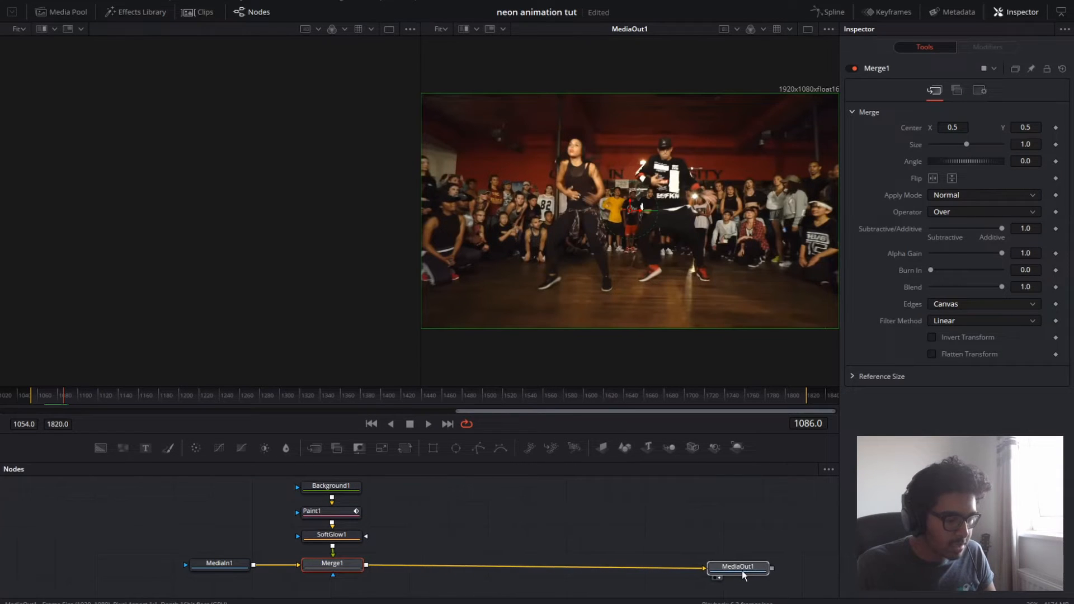
click(742, 570)
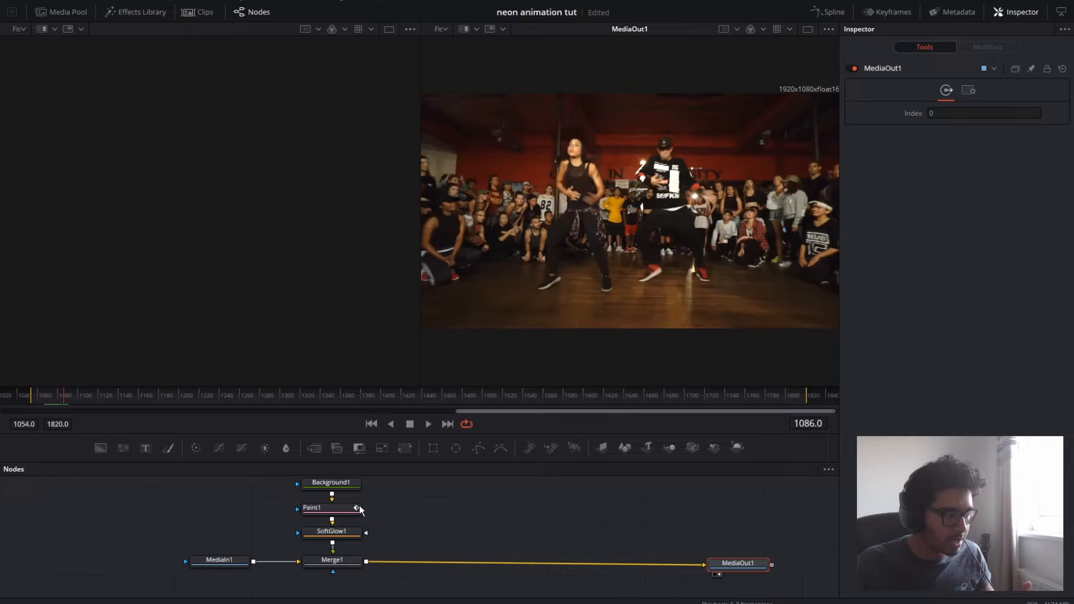
Move the Background1 node up and away from the Paint1 column to make room for a second branch
click(332, 510)
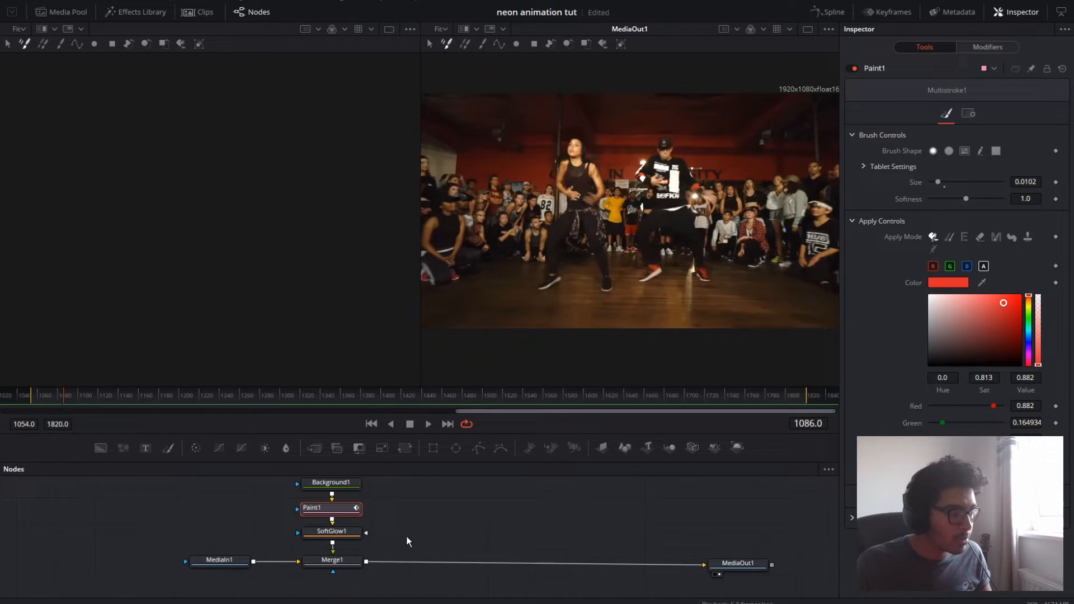
drag(331, 482, 399, 502)
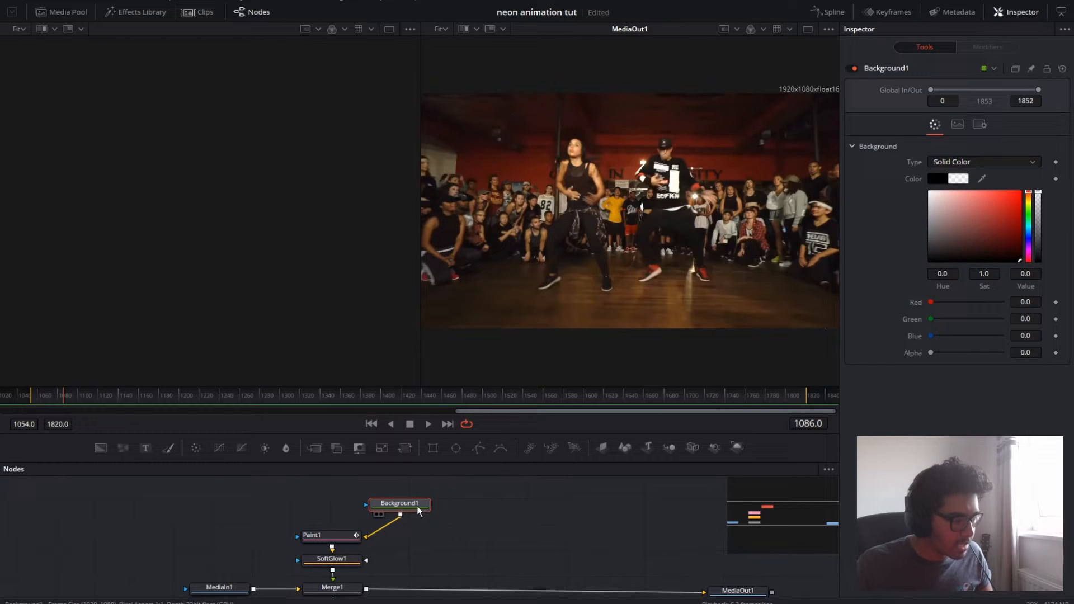
Try to insert a second Paint node directly after Background1, and undo the insertion
key(shift+space)
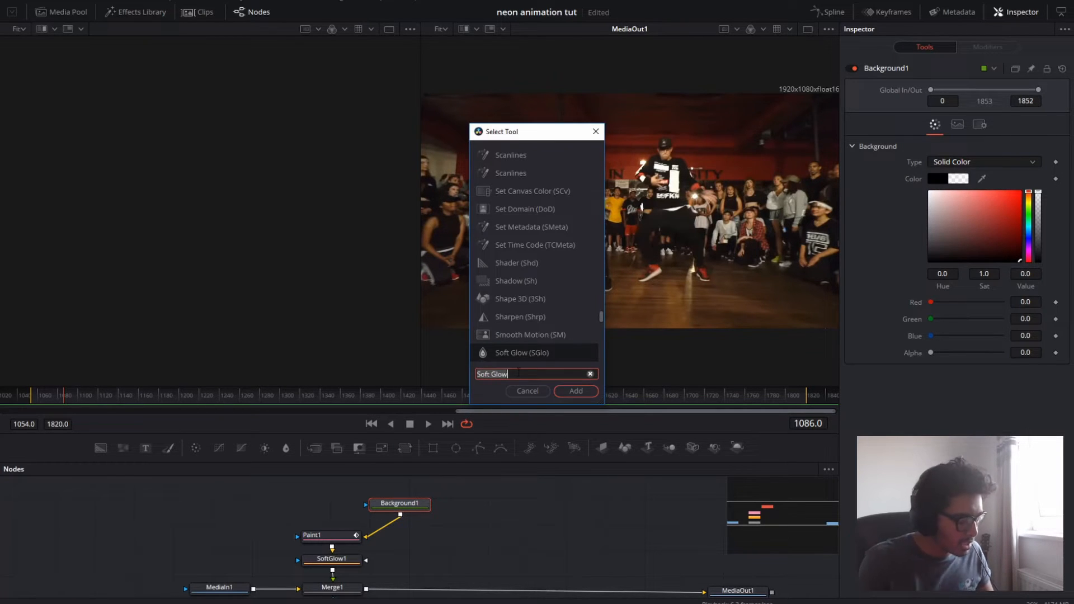
text(paint)
click(566, 386)
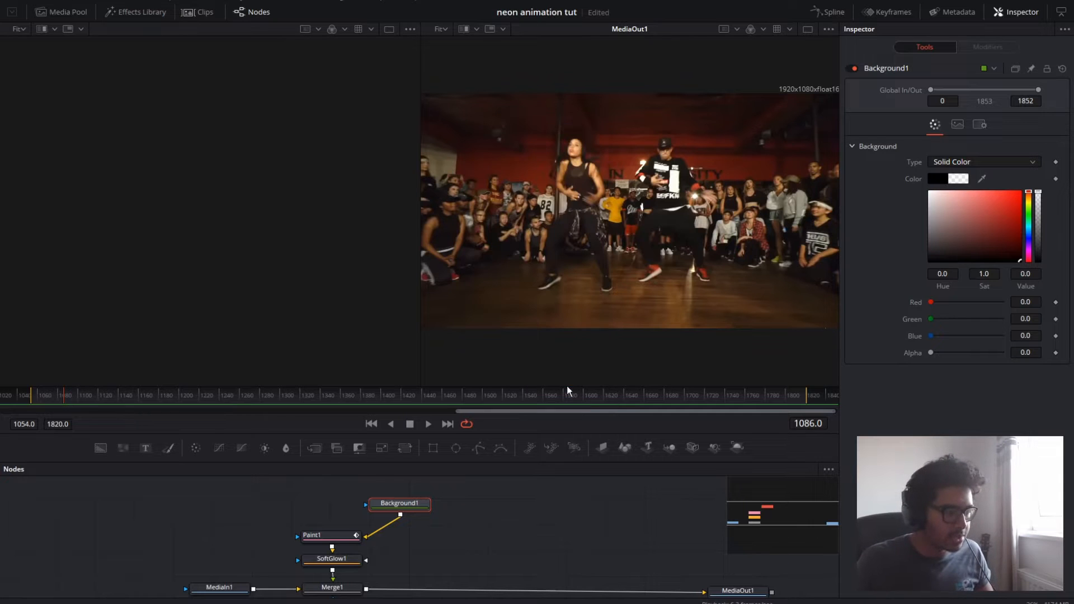
drag(323, 507, 455, 537)
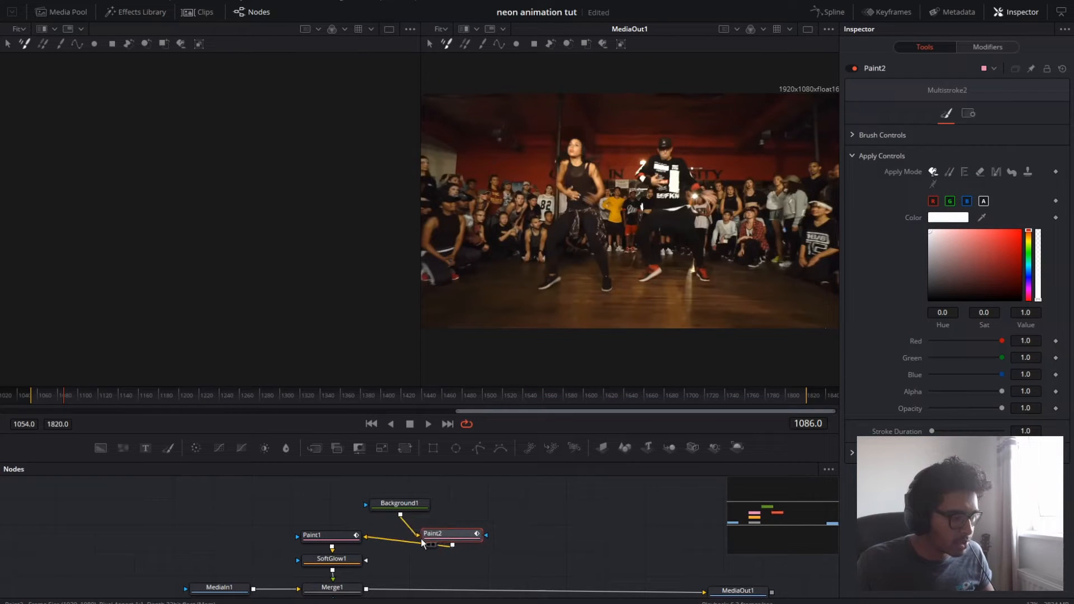
drag(451, 537, 328, 513)
key(ctrl+z)
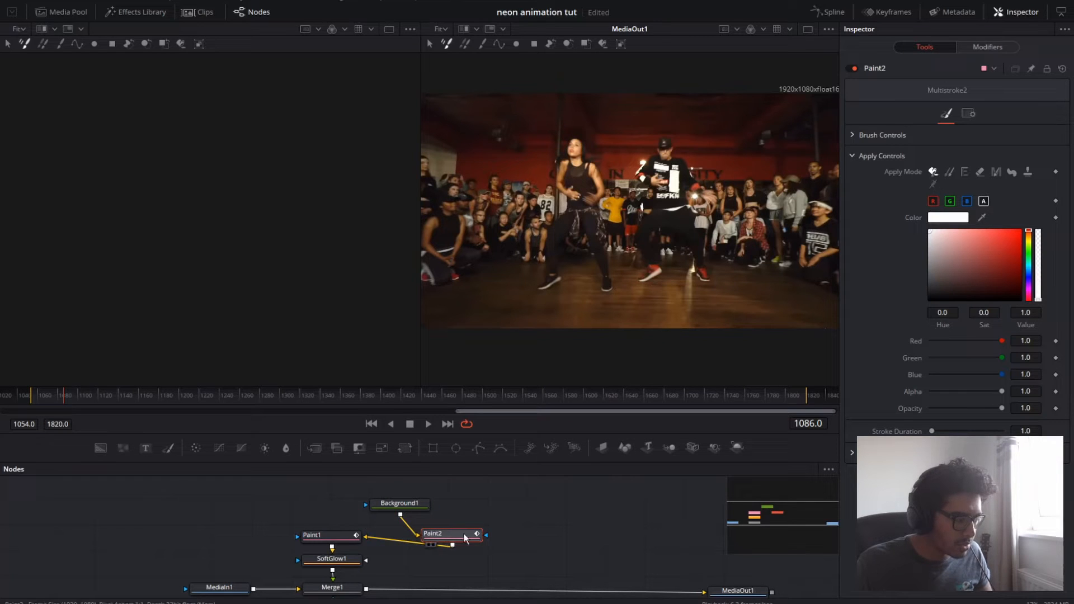
key(ctrl+z)
key(ctrl+z)
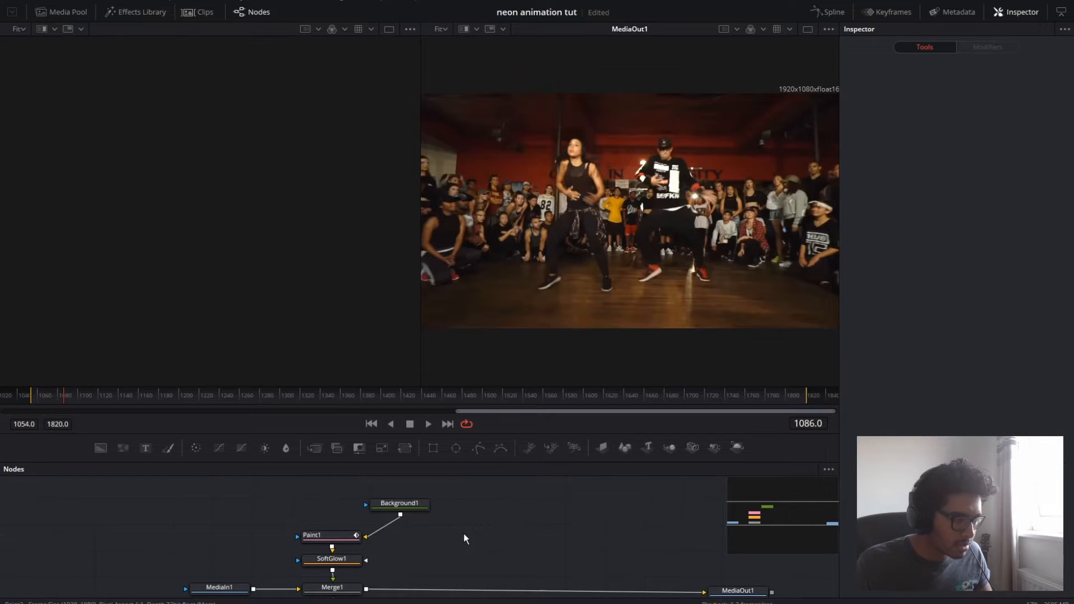
Add a separate, unattached Paint node beside Background1 and connect Background1's output to its input
click(410, 508)
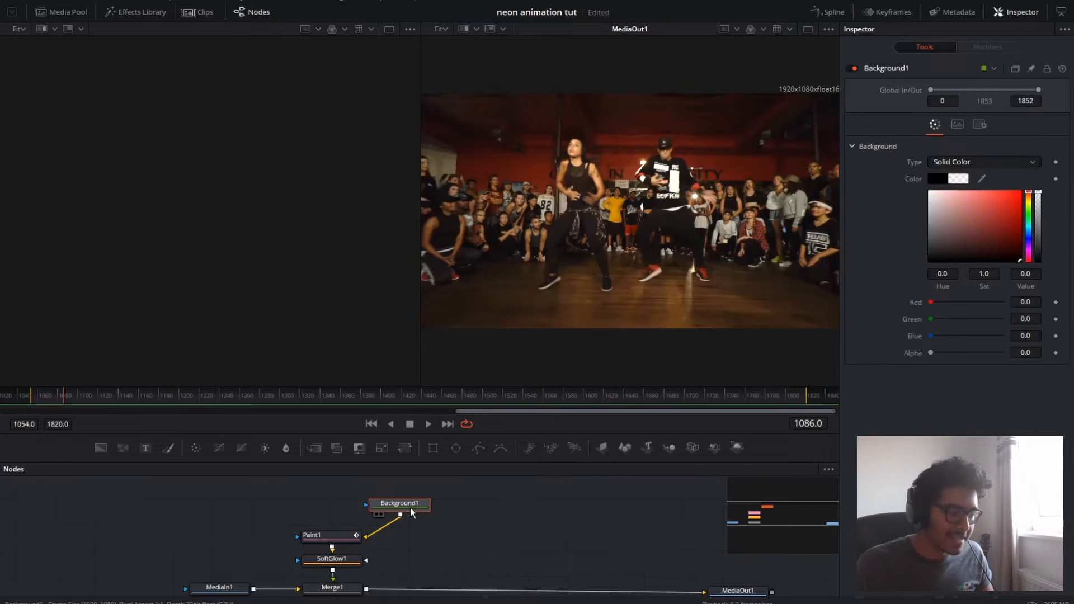
right_click(475, 516)
click(464, 516)
key(shift+space)
text(paint)
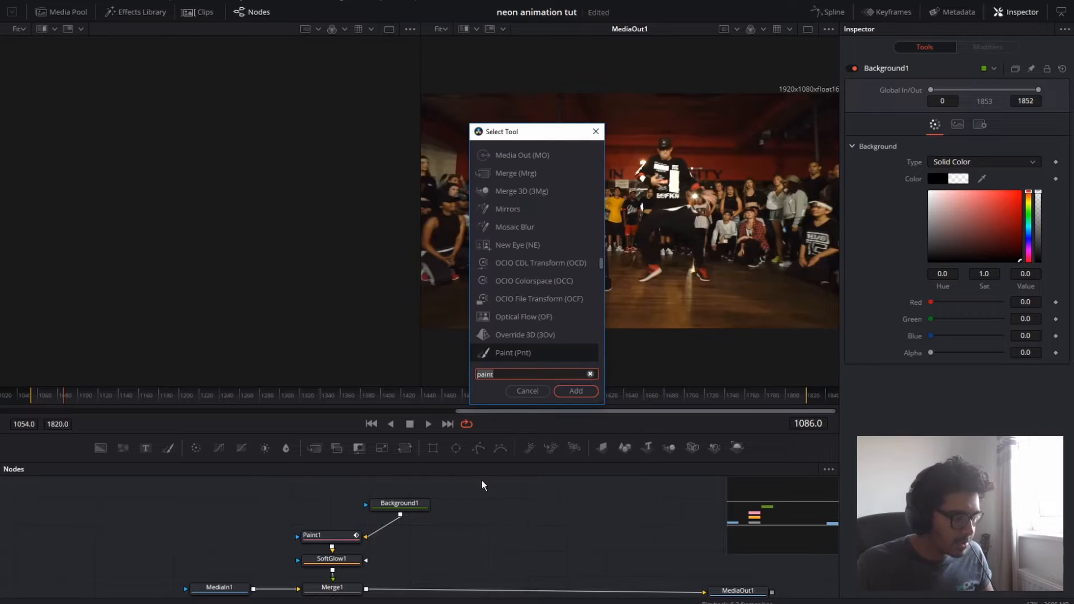
click(565, 391)
drag(463, 517, 489, 534)
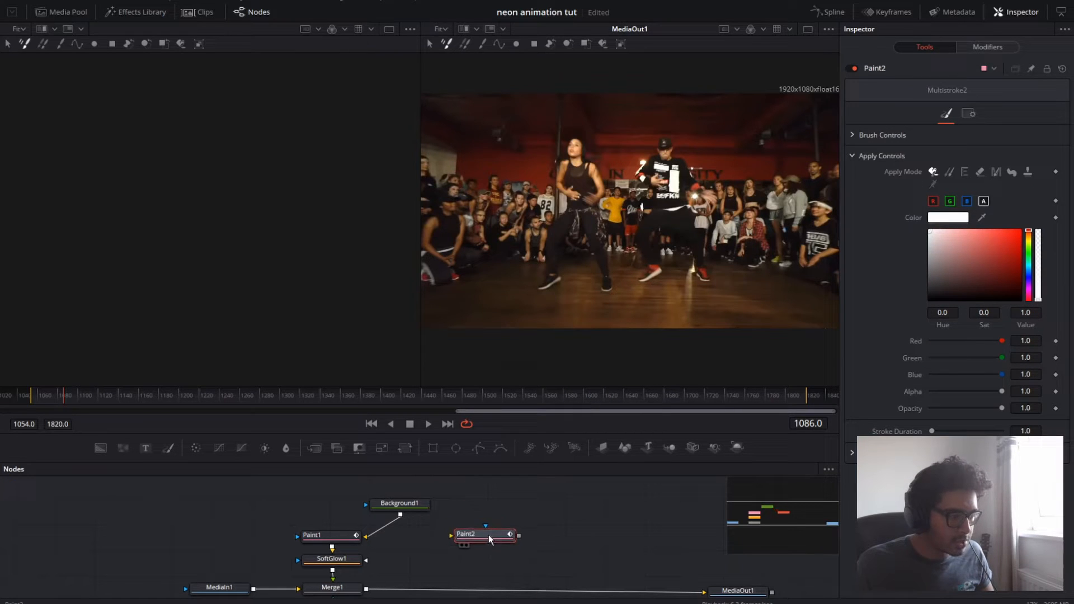
drag(400, 514, 466, 537)
Add a Soft Glow node after the second Paint node and place it directly below that node
scroll(531, 534, down, 2)
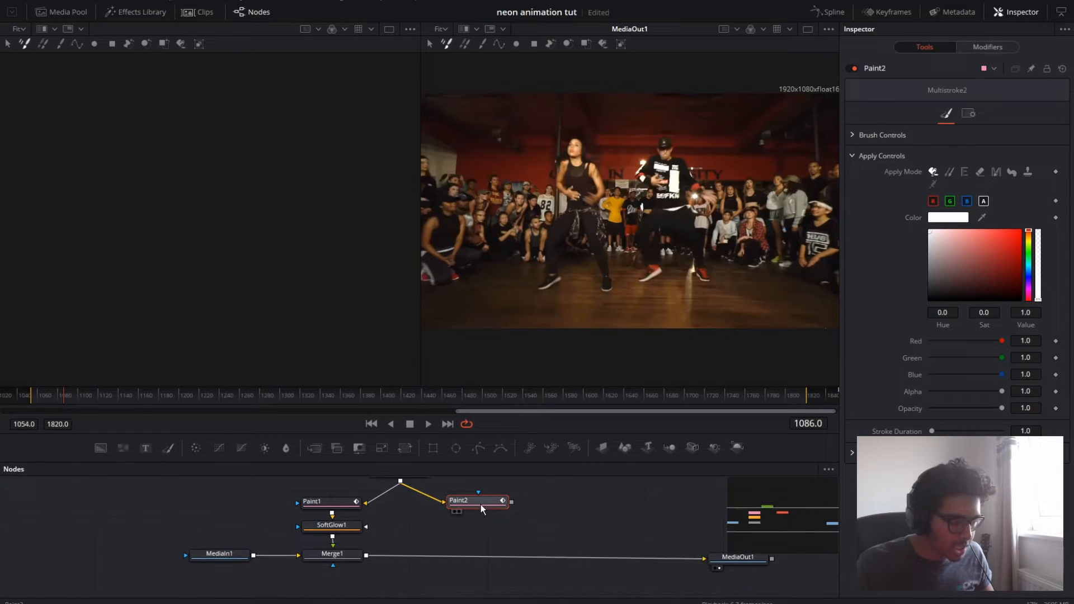
key(shift+space)
text(paint)
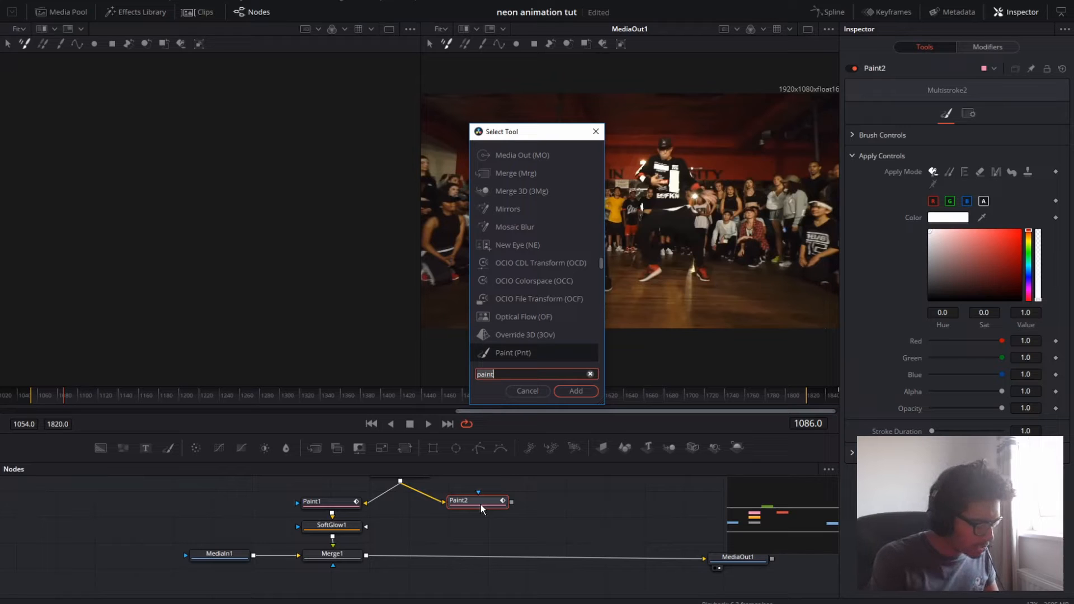
key(BackSpace)
key(BackSpace)
key(BackSpace)
key(BackSpace)
key(BackSpace)
text(sfot)
key(BackSpace)
key(BackSpace)
key(BackSpace)
text(oft)
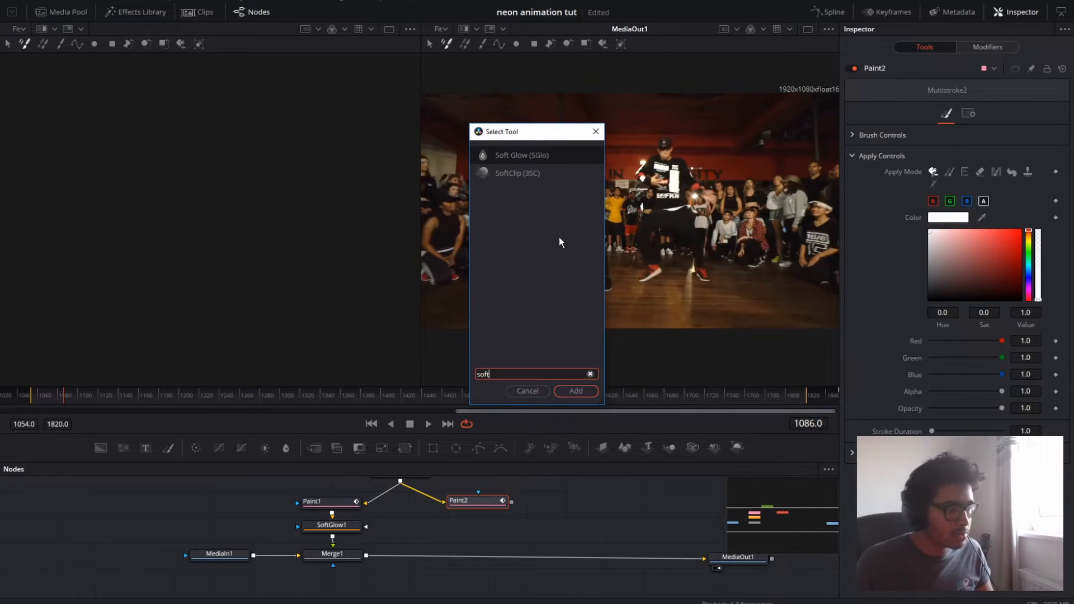
click(531, 156)
click(578, 390)
drag(559, 506, 473, 537)
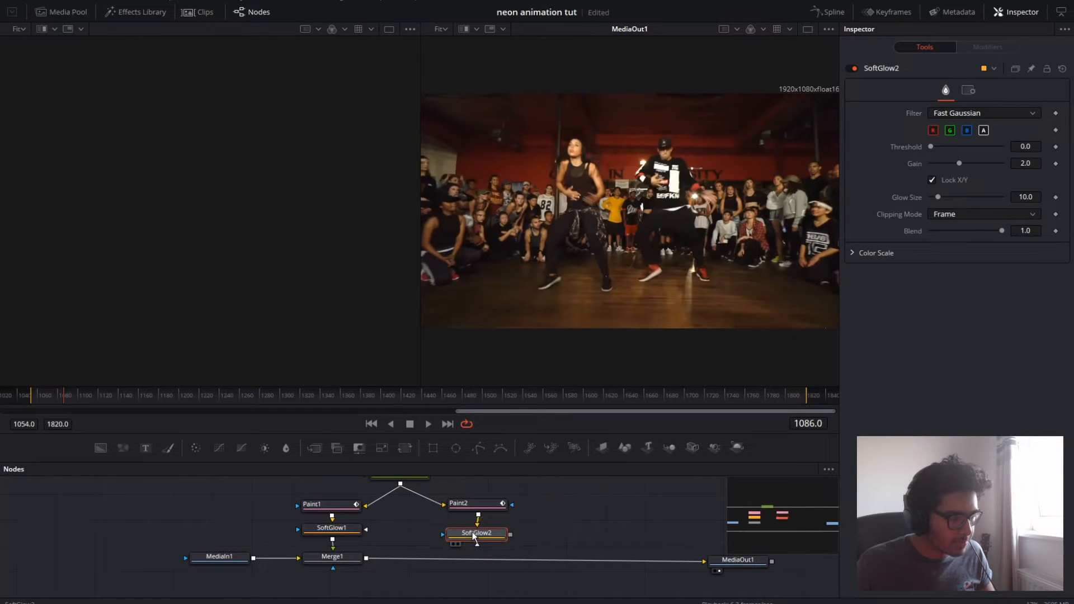
Add a second Merge node fed by the new Soft Glow and insert it between Merge1 and MediaOut1
click(320, 445)
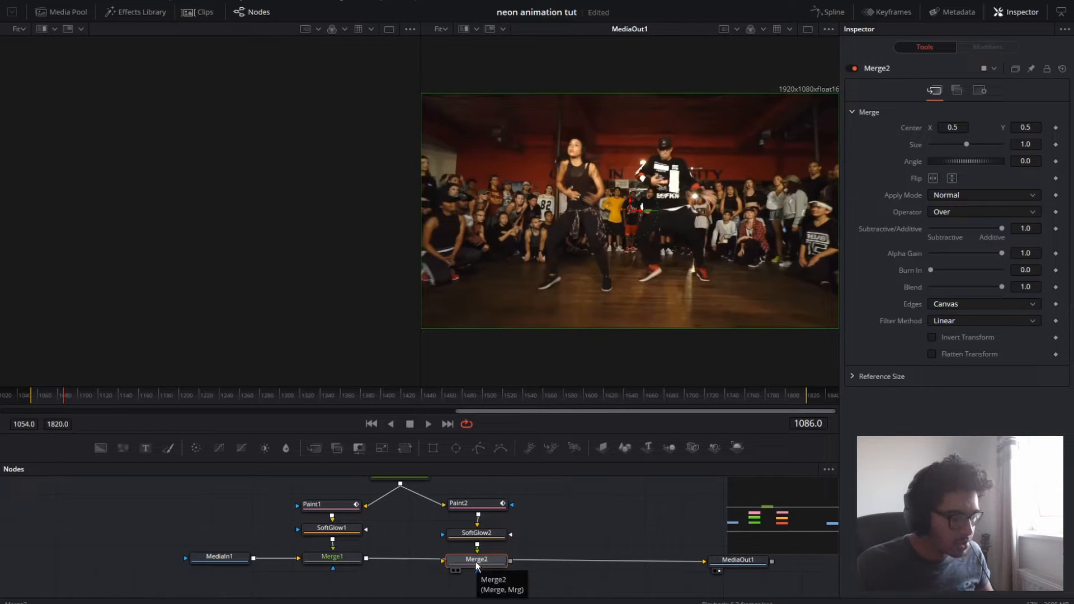
drag(477, 563, 595, 545)
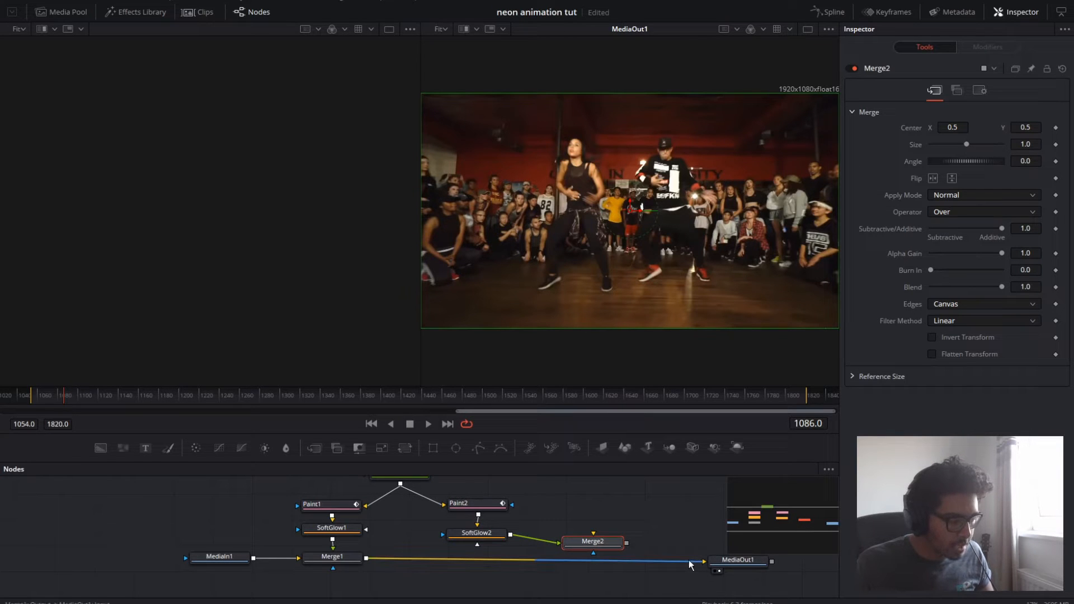
drag(689, 563, 477, 559)
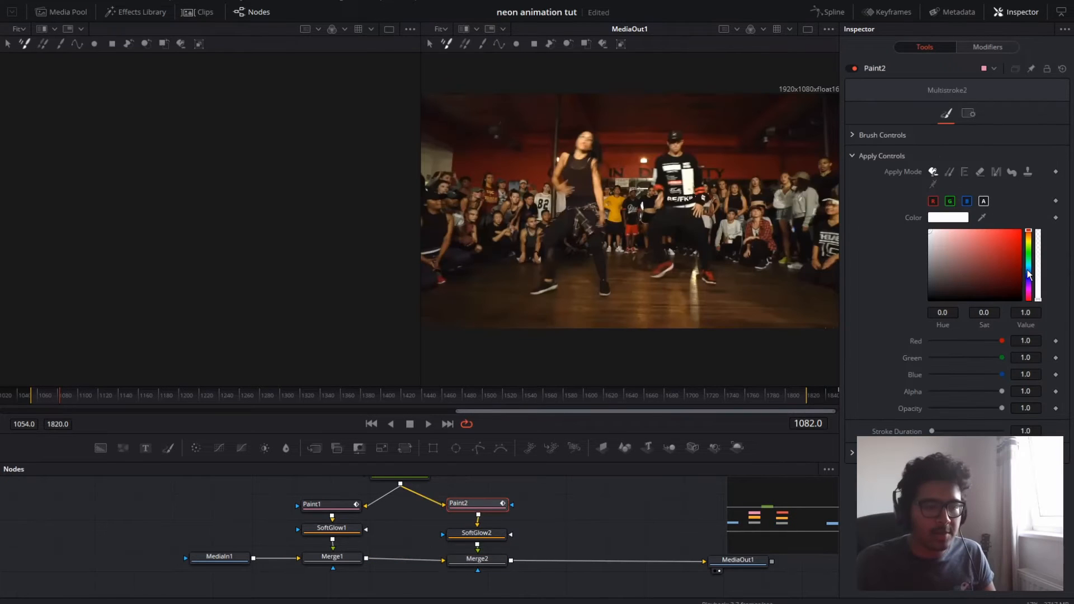
Give the second Paint node's brush a blue colour (hue 0.552, saturation 0.904, value 0.709) and size 0.0087, and save the project
click(1028, 269)
click(1012, 250)
mouse_move(653, 206)
mouse_down()
mouse_move(642, 232)
mouse_move(656, 241)
mouse_up()
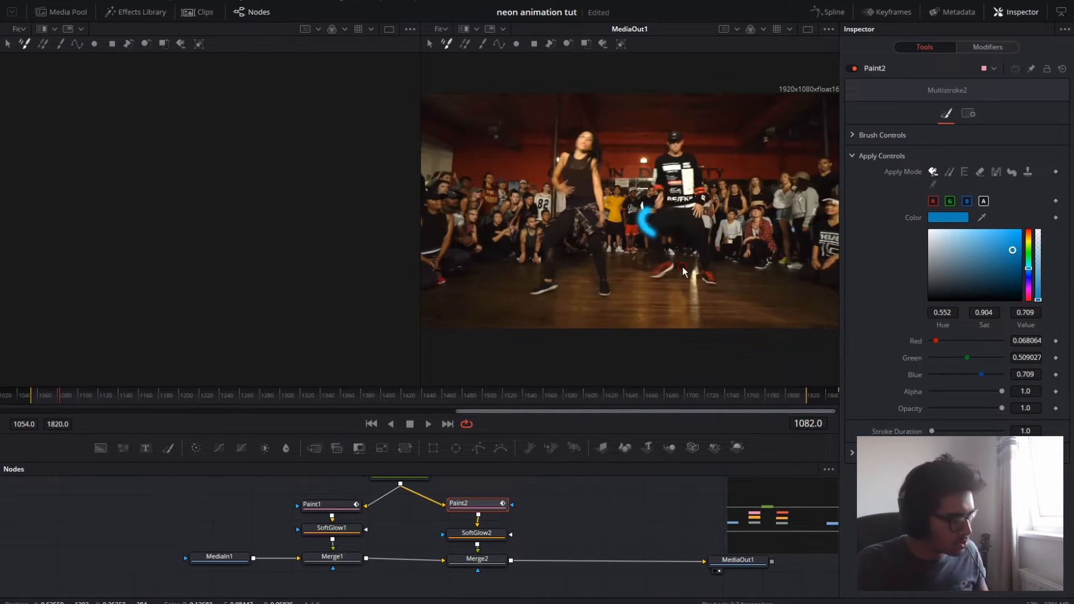
key(ctrl+z)
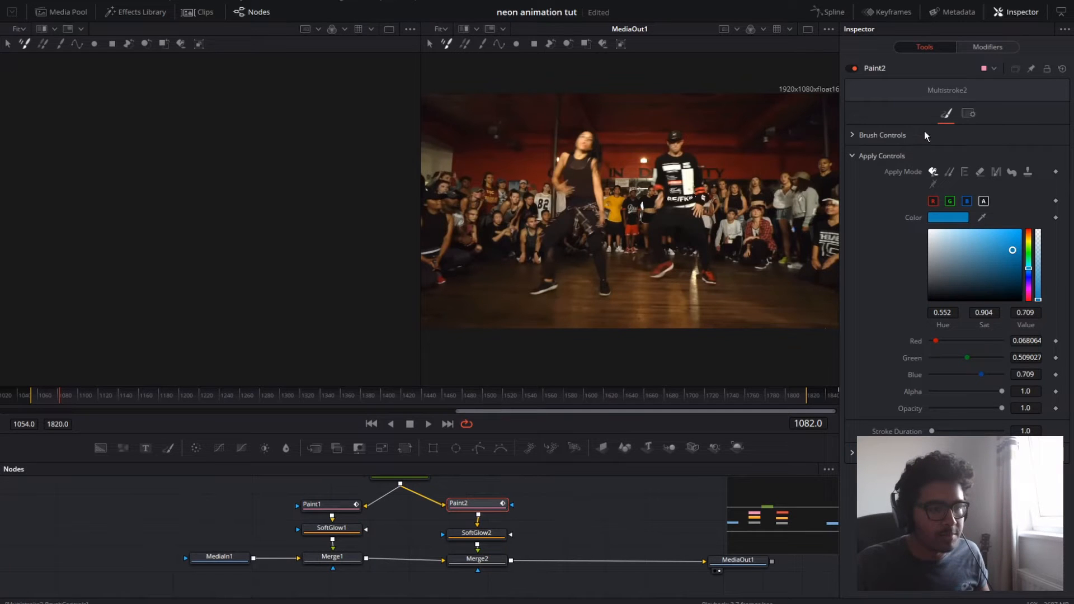
click(852, 135)
drag(943, 182, 935, 181)
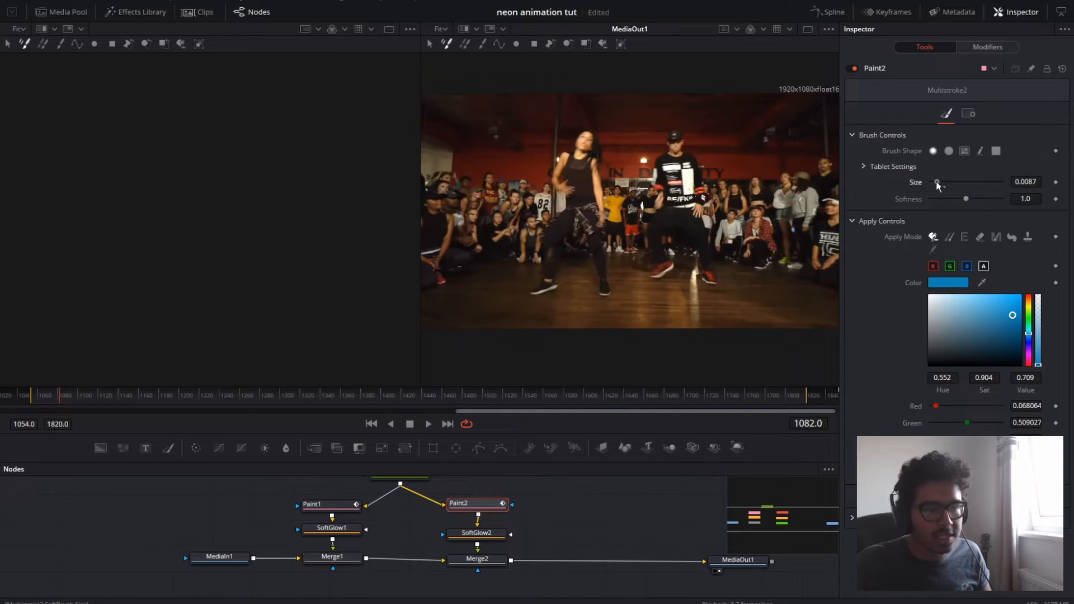
key(ctrl+s)
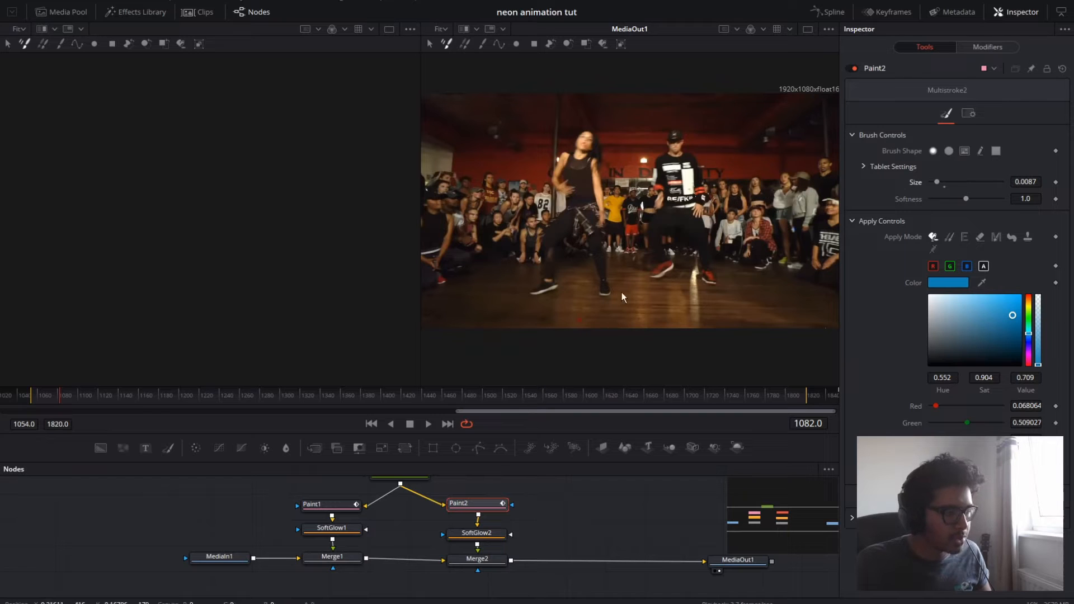
Undo a test stroke on frame 1082 and paint blue curves around the capped dancer's foot and knee on frame 1086
drag(656, 210, 656, 230)
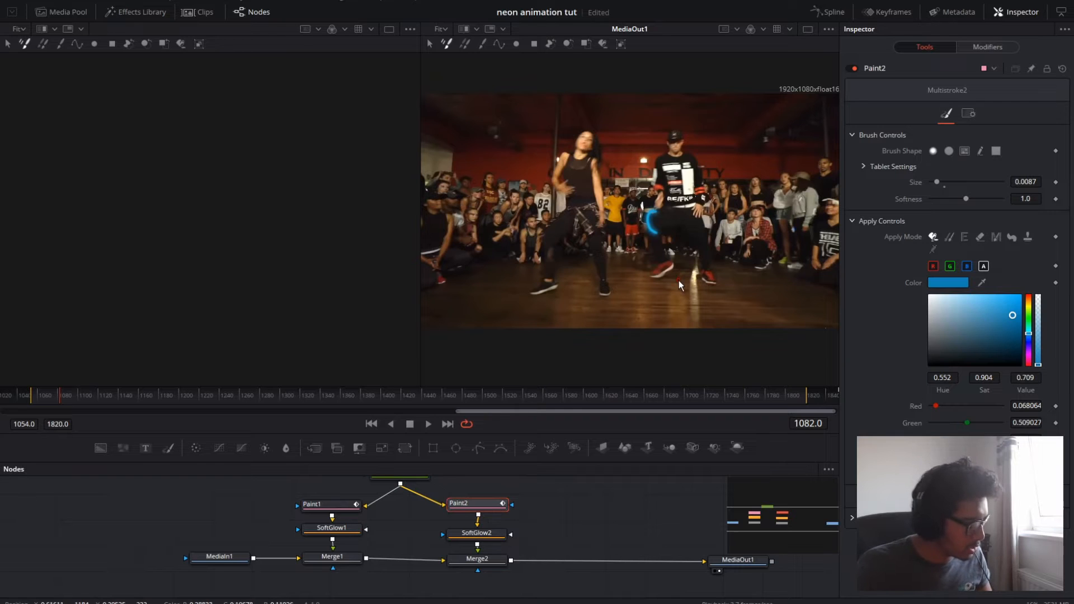
key(ctrl+z)
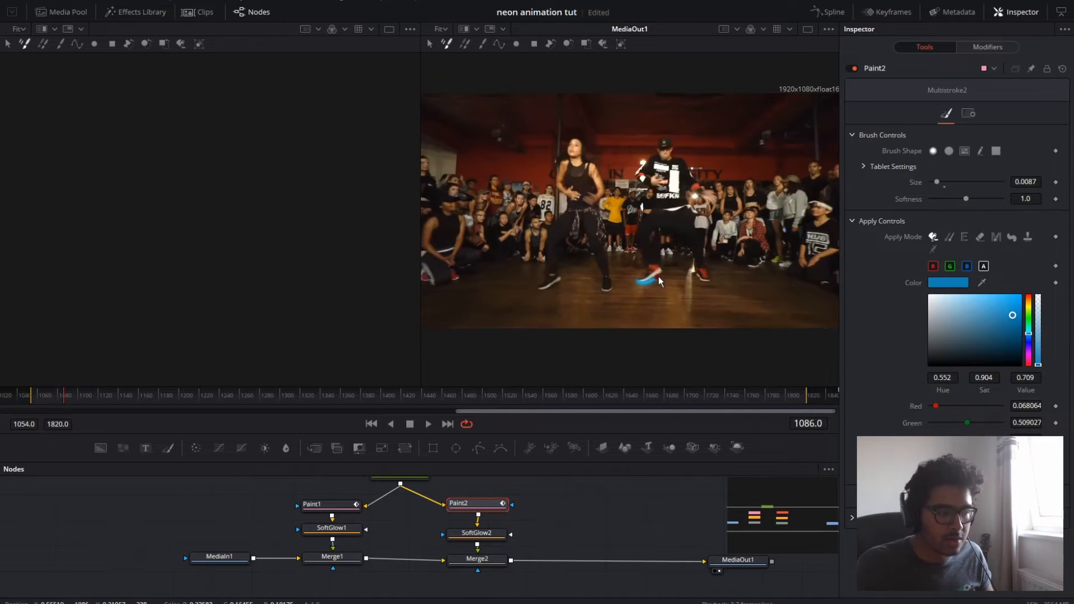
mouse_move(661, 260)
mouse_down()
mouse_move(675, 303)
mouse_move(642, 243)
mouse_up()
Erase the foot curve on frame 1087, keeping the knee curve, and paint a shorter blue stroke at the knee on frame 1088
key(Right)
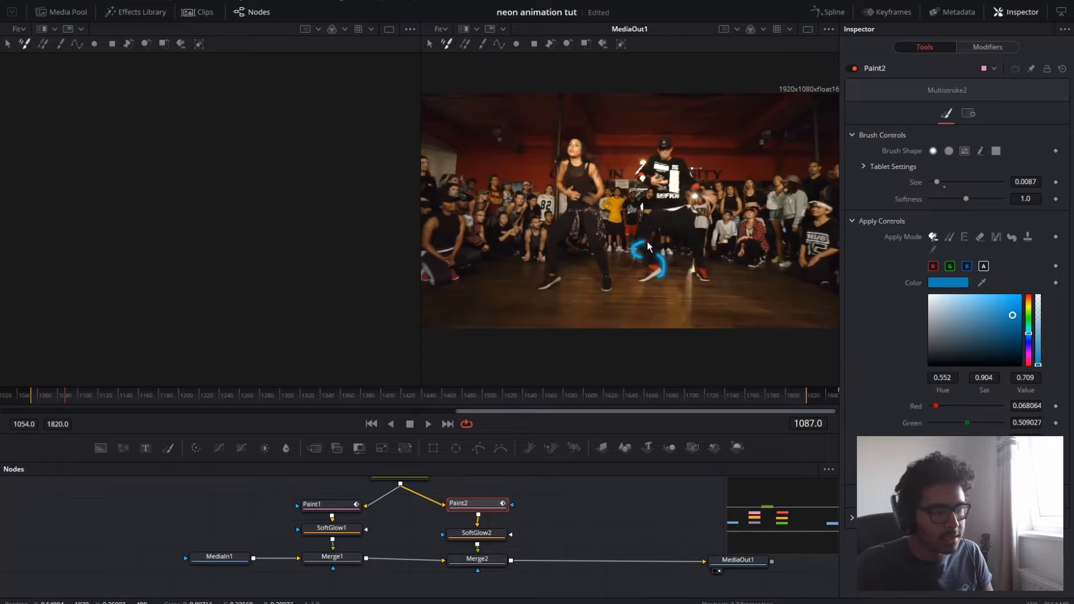
drag(657, 254, 662, 280)
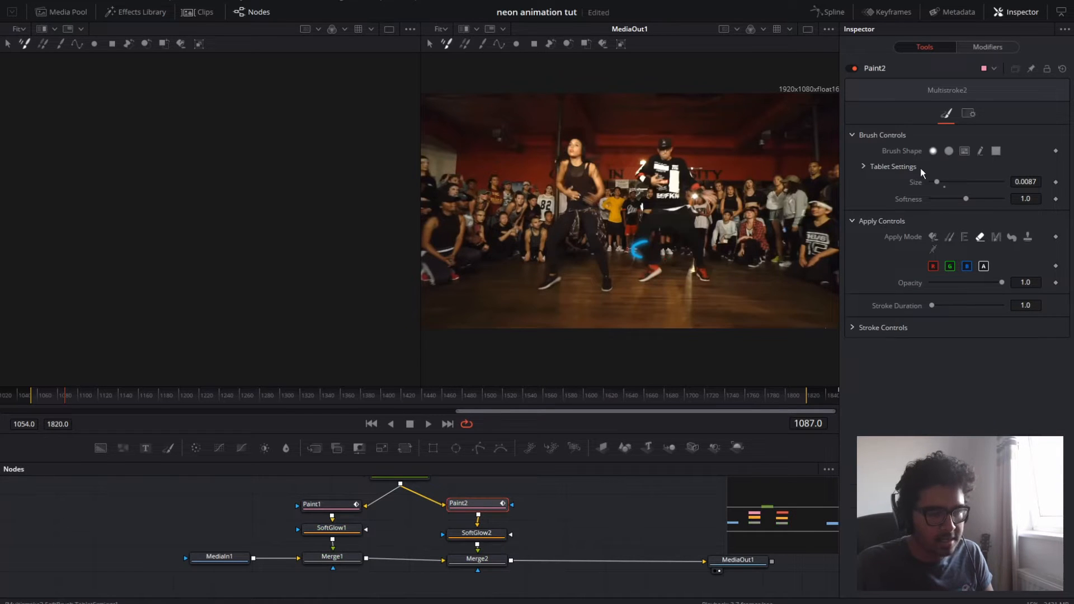
click(933, 237)
key(Right)
drag(635, 247, 647, 242)
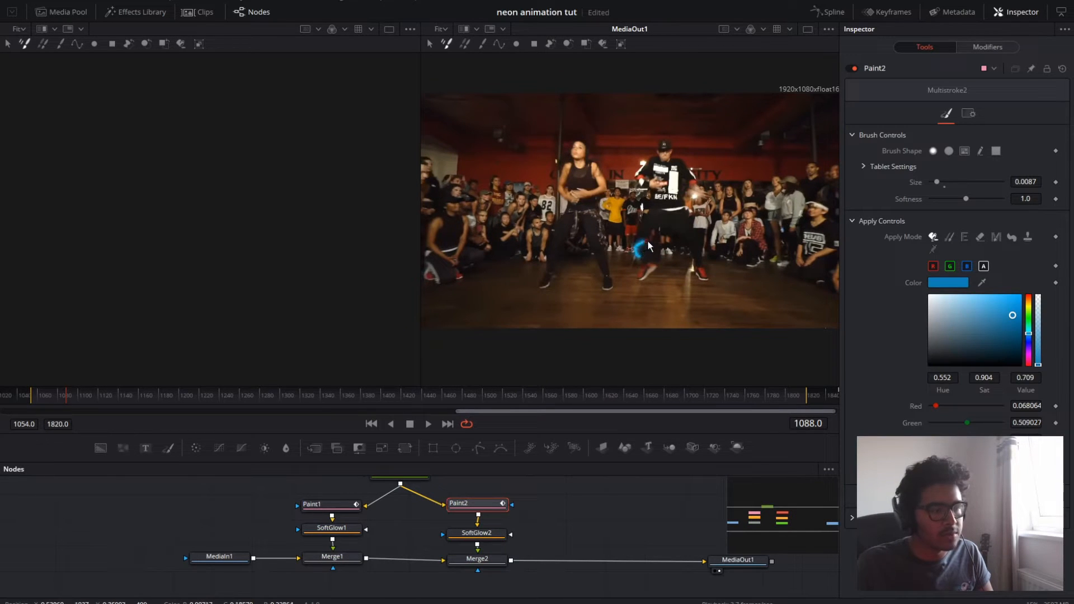
Check the blue strokes back to frame 1086, and paint a blue curve around the capped dancer's hips on frame 1090
key(Left)
key(Left)
key(Left)
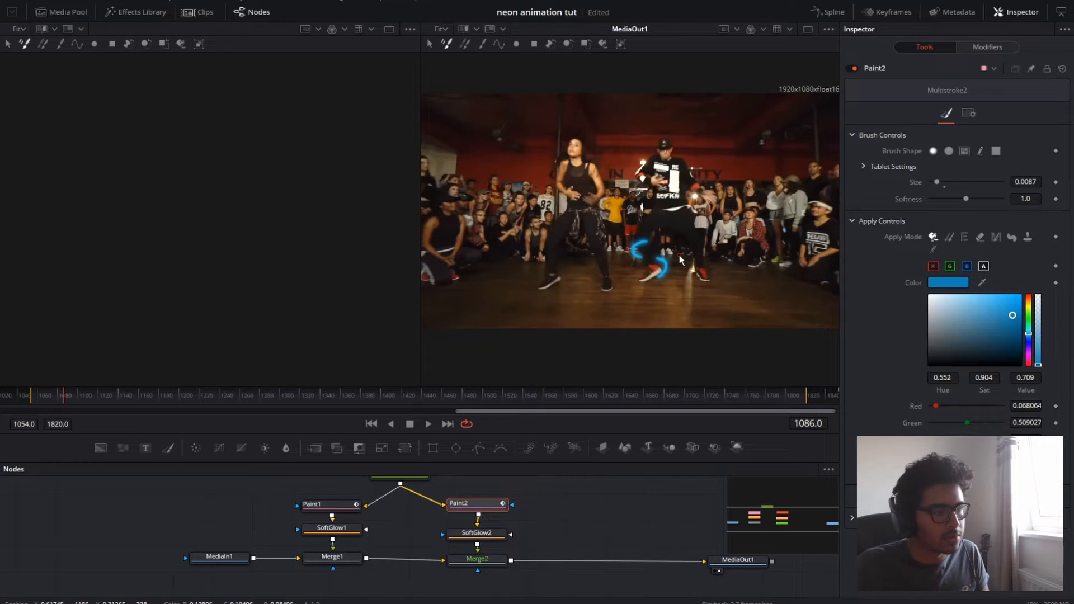
key(Right)
key(Right)
key(Right)
key(Right)
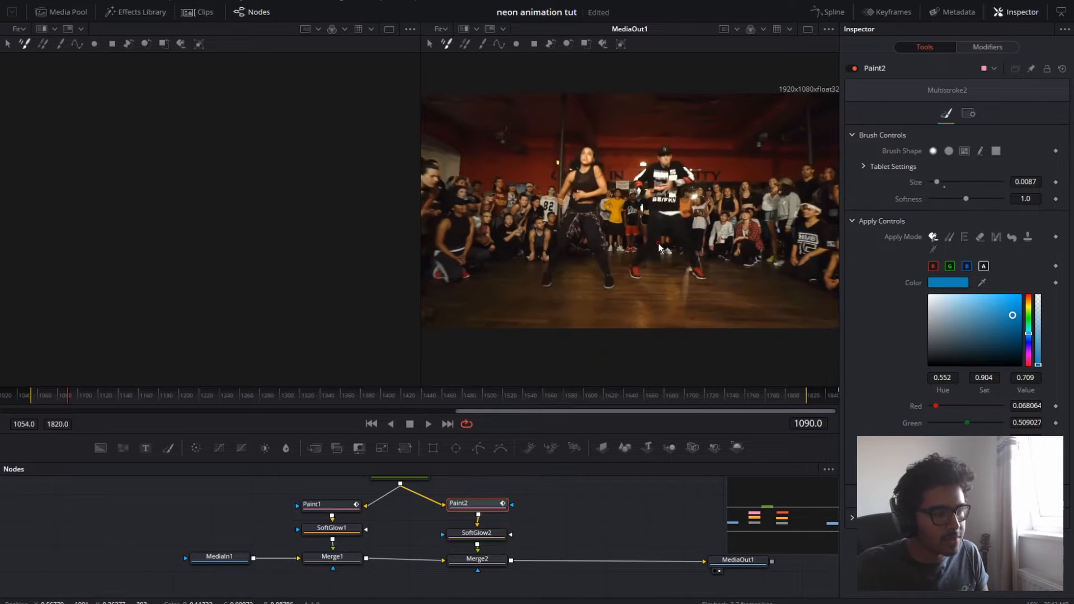
click(660, 238)
drag(644, 222, 690, 216)
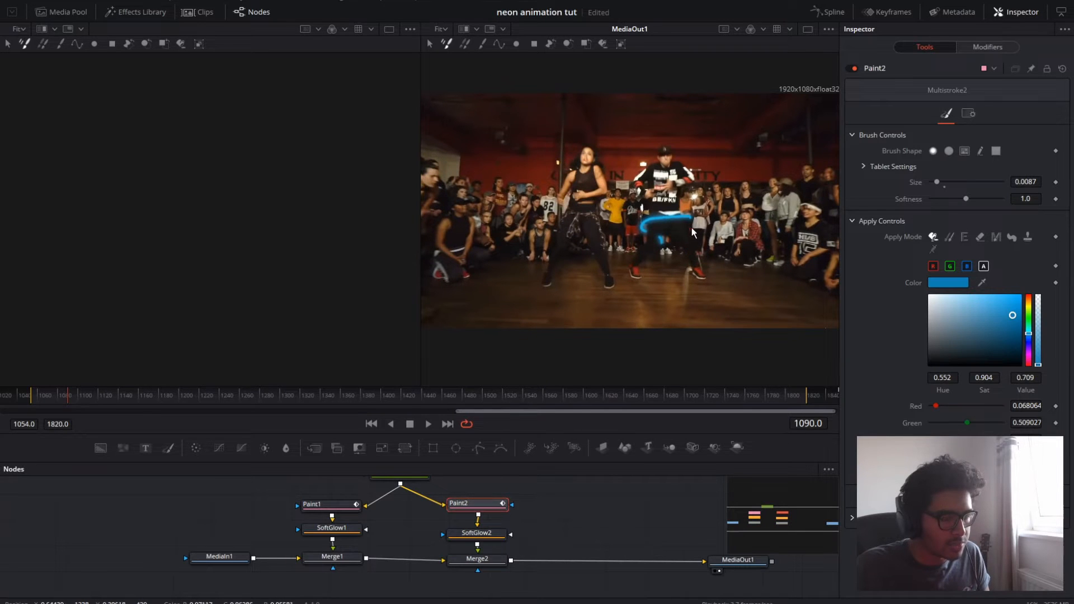
Continue the blue trail frame by frame, from the hips on frame 1091 over the other knee on 1092 and 1093 to the foot on 1095
key(Right)
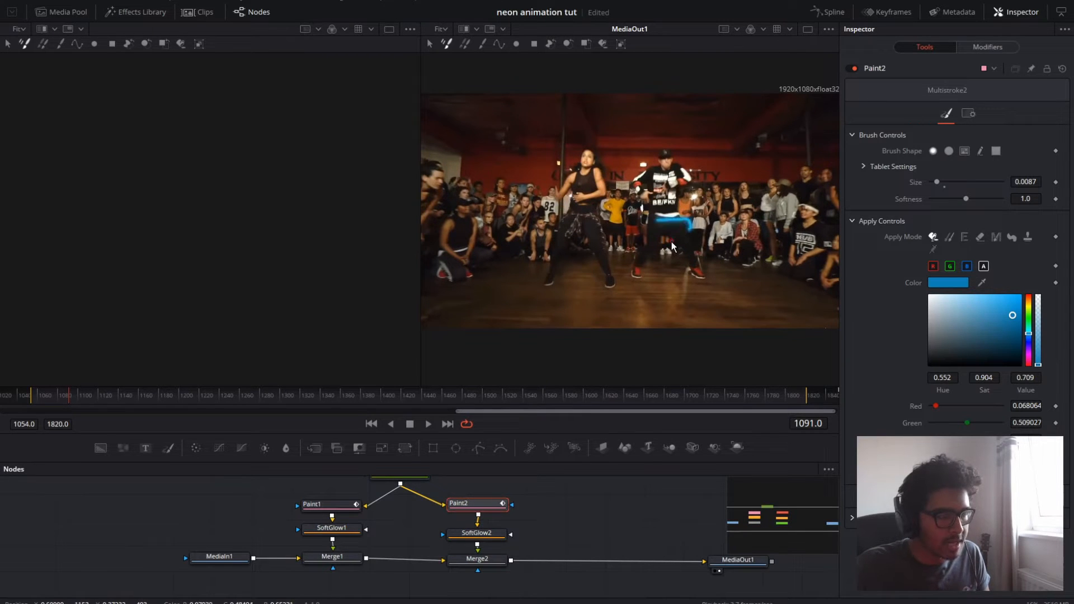
key(Right)
drag(671, 246, 699, 250)
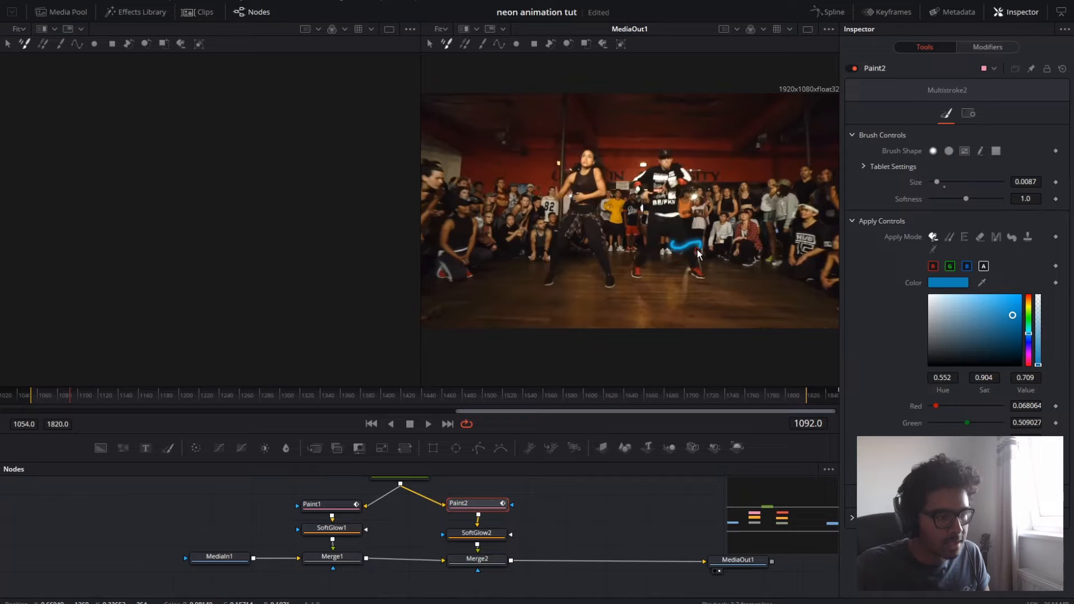
key(Right)
drag(700, 241, 685, 247)
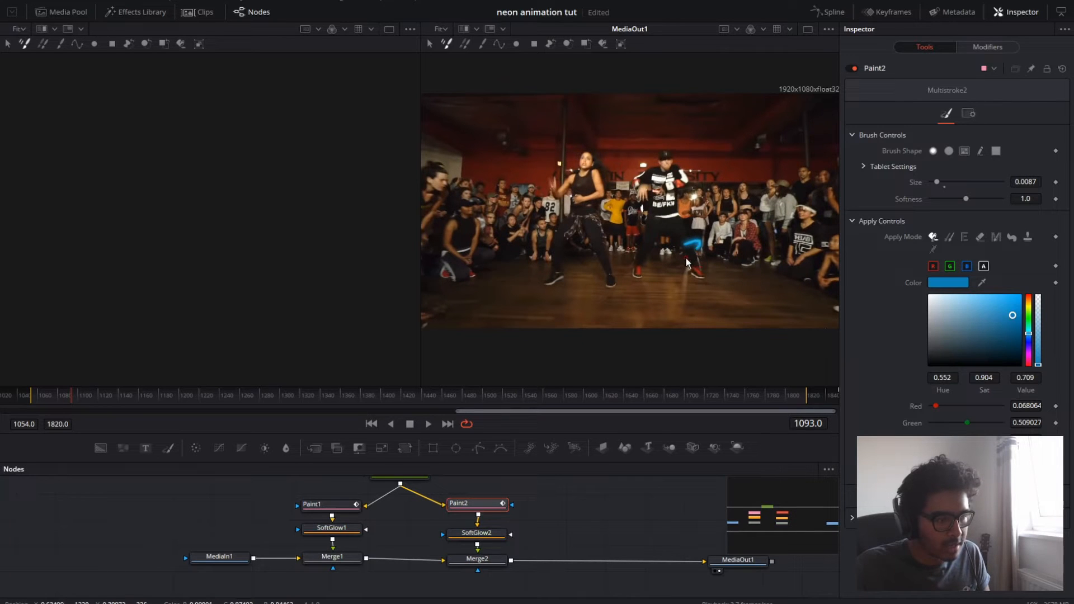
key(Right)
key(Right)
drag(703, 258, 690, 268)
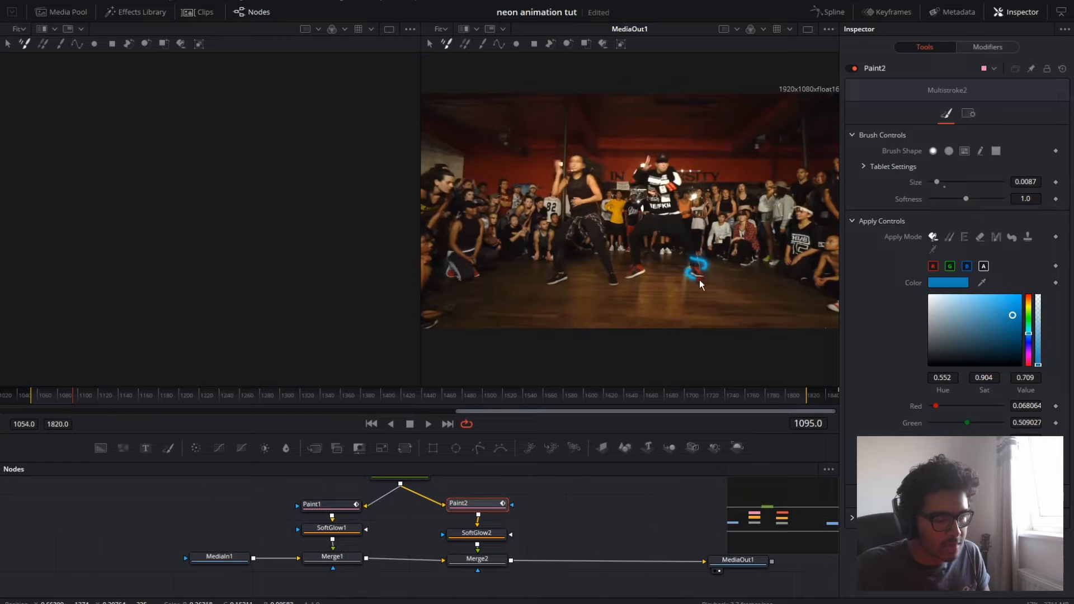
Switch to the Edit page and play the timeline from the start to review the blue strokes
key(Right)
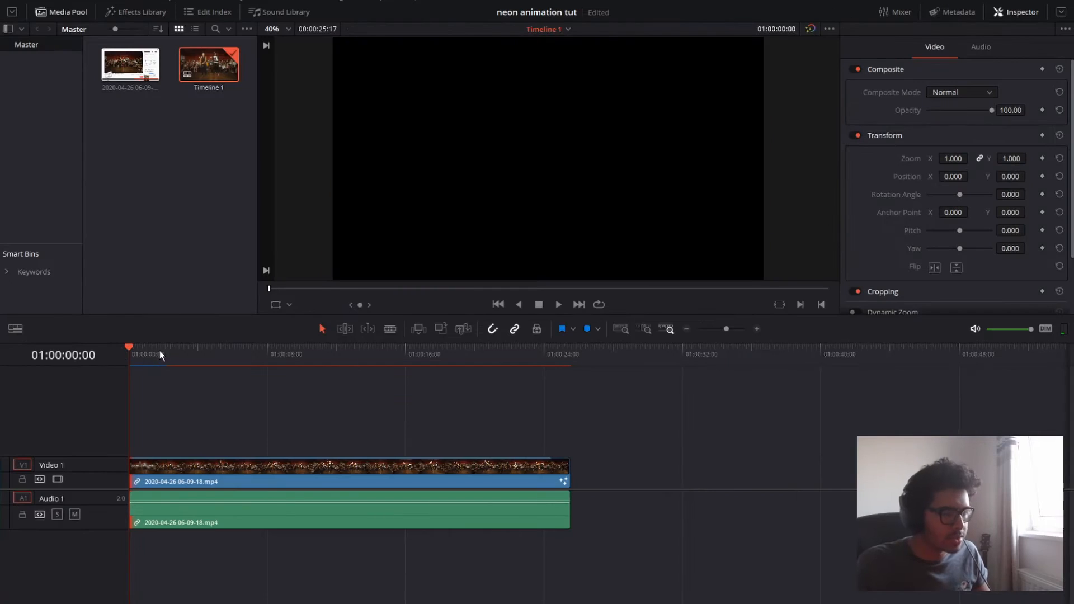
key(space)
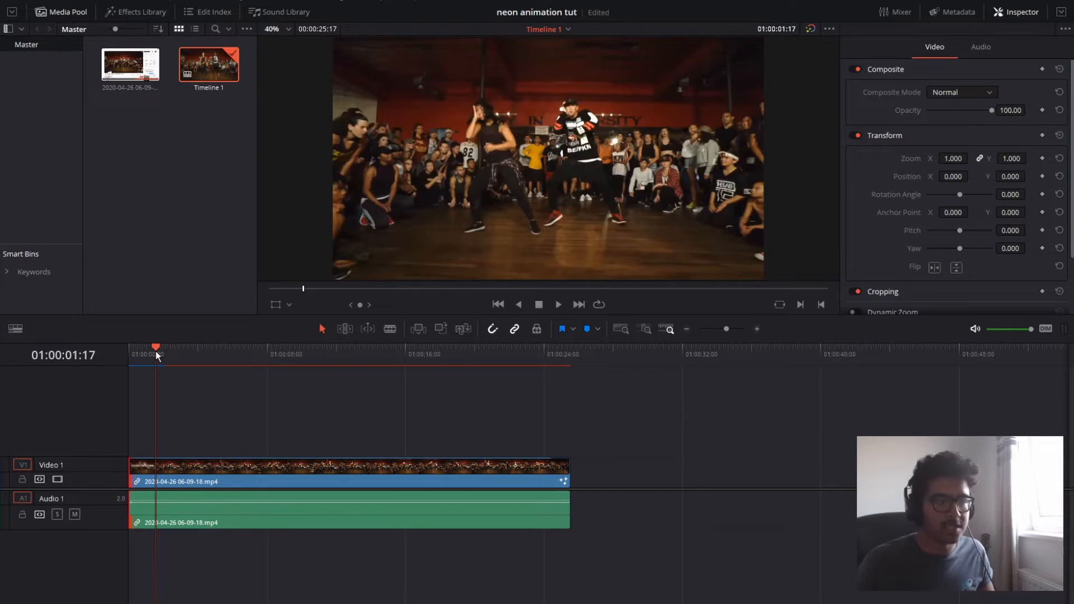
Replay the opening of the timeline from its start to check how the neon strokes move
drag(146, 350, 122, 349)
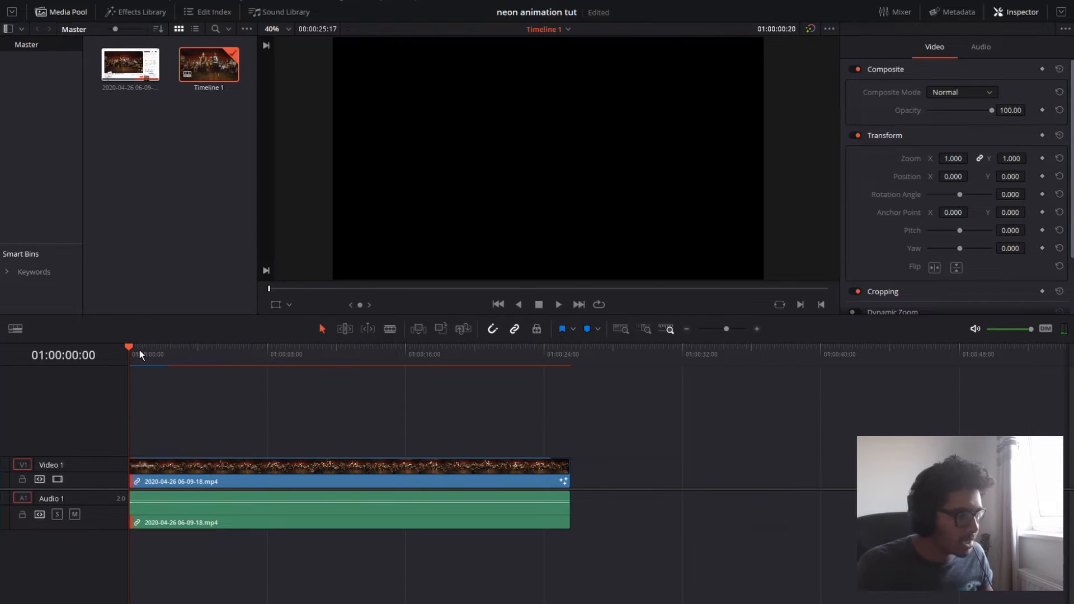
key(space)
key(space)
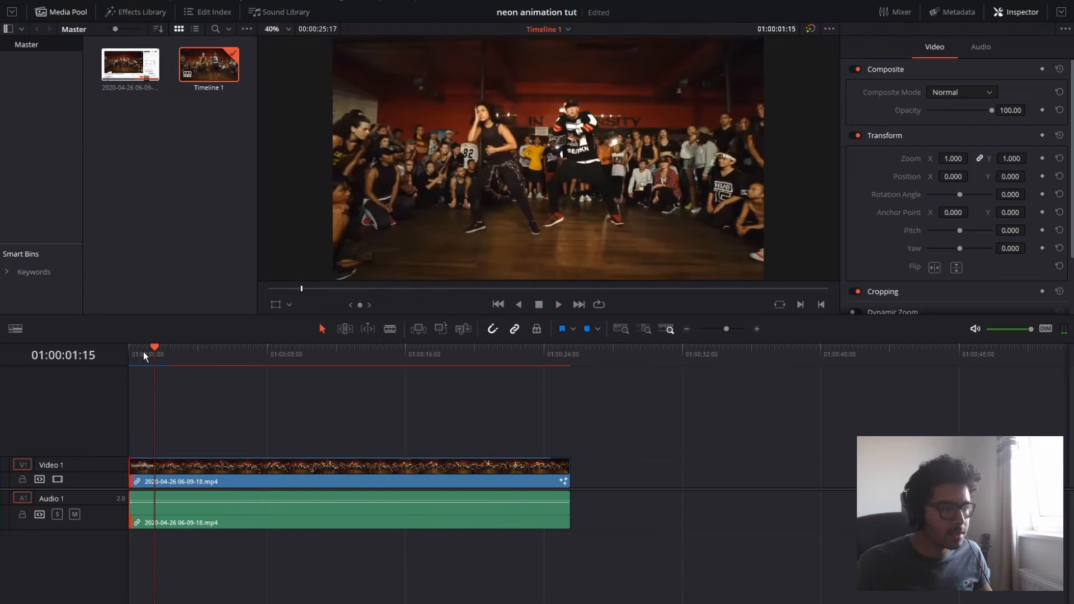
click(136, 348)
key(space)
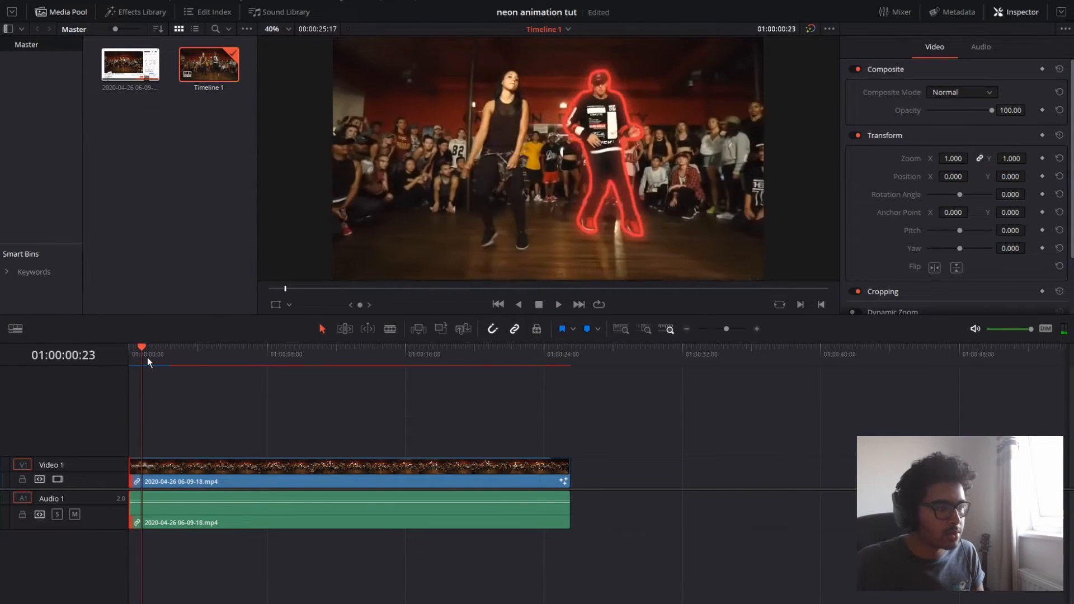
Step back and forth frame by frame around 01:00:00:23 to examine the red outline and the blue leg trail
key(Left)
key(Left)
key(Left)
key(Left)
key(Left)
key(Left)
key(Left)
key(Left)
key(Right)
key(Right)
key(Right)
key(Right)
key(Right)
key(Right)
key(Right)
key(Right)
key(Right)
key(Right)
key(Right)
key(Right)
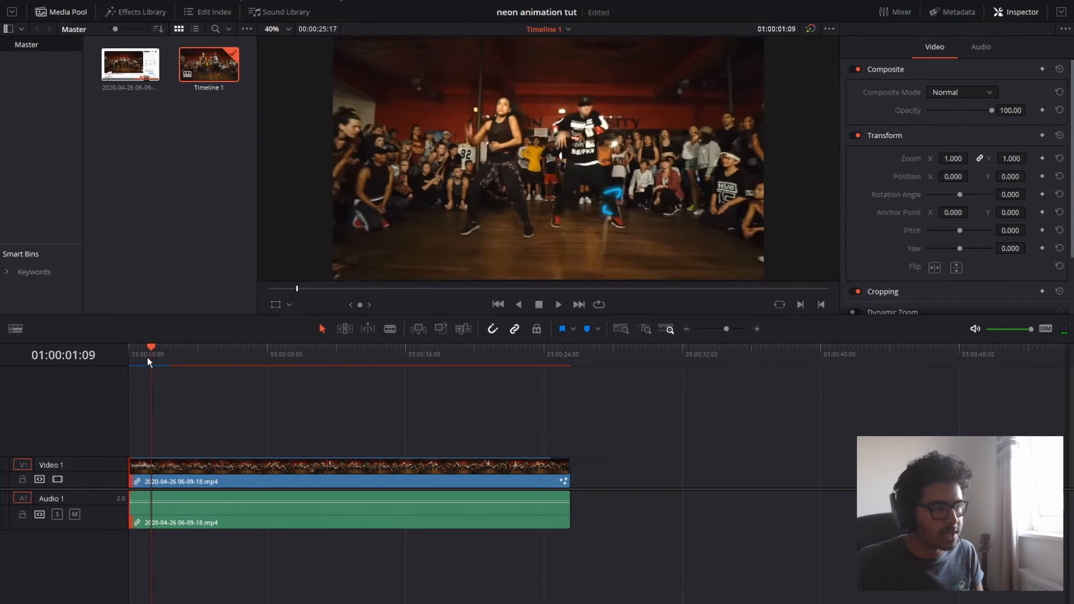
key(Right)
key(Right)
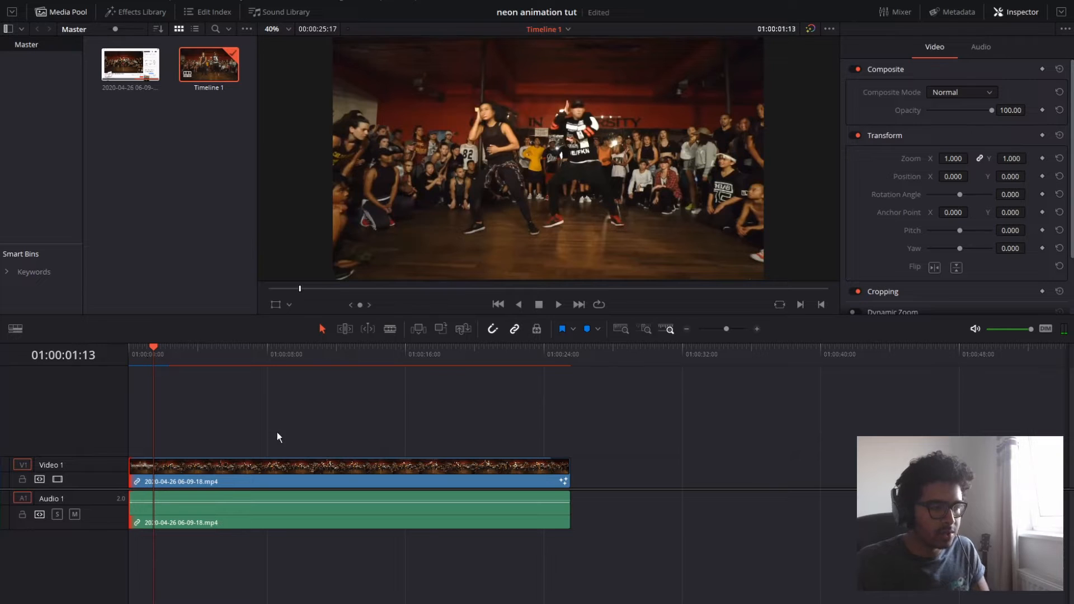
Switch to the Fusion page and play the composition from frame 1070 to review the blue strokes
key(shift+5)
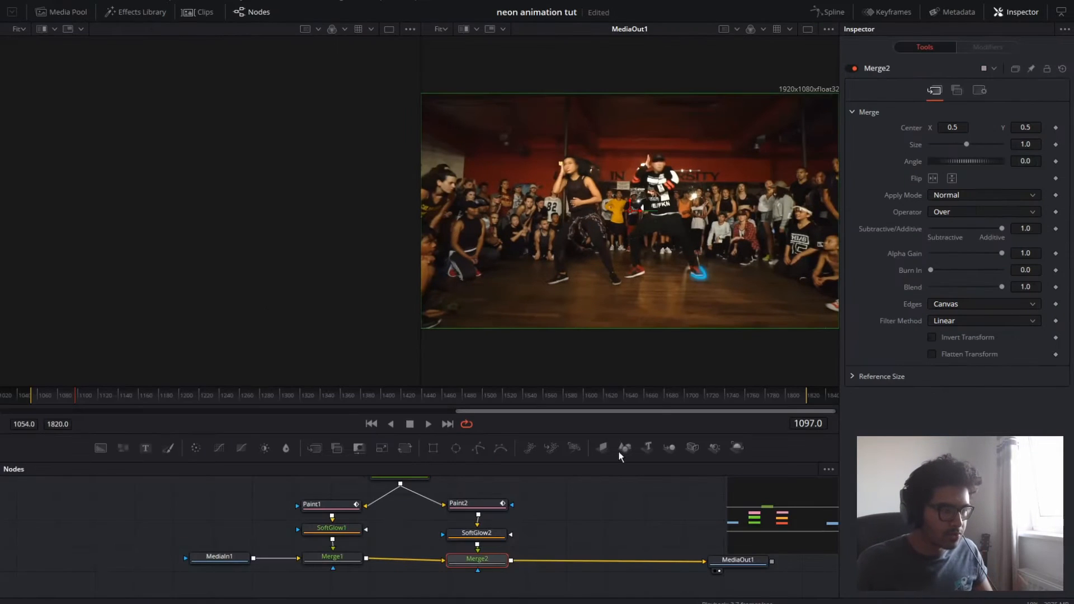
click(49, 392)
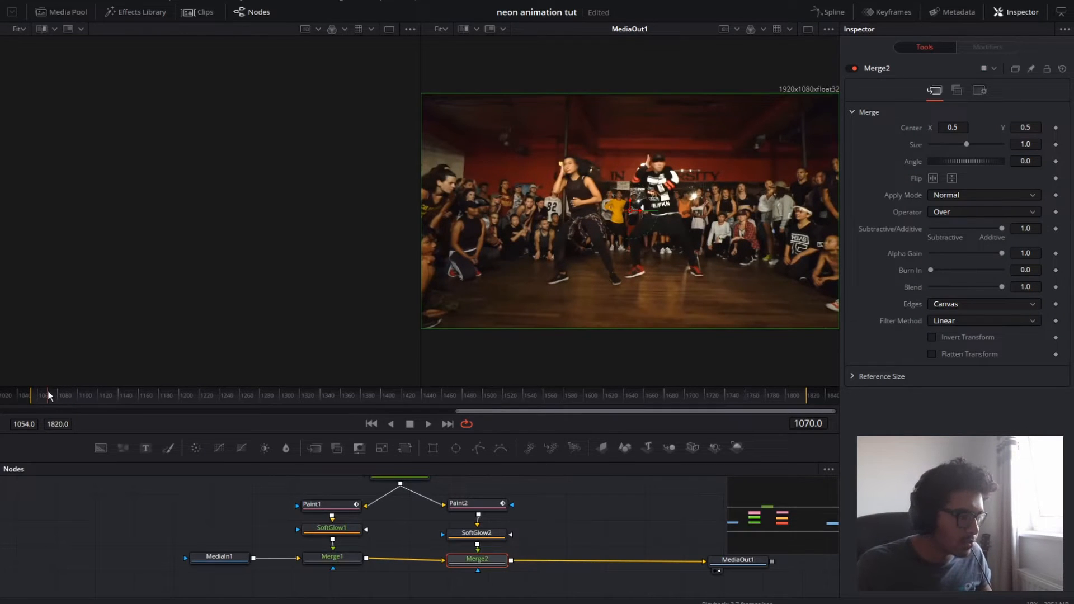
key(space)
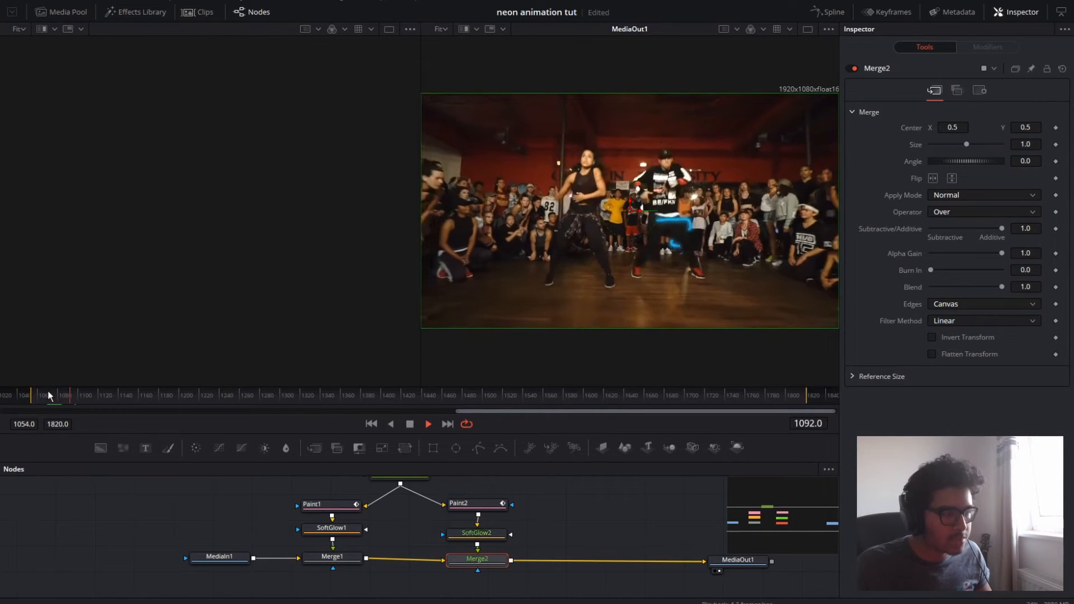
key(space)
Examine the blue trail frame by frame backwards and forwards, ending on frame 1092
key(Left)
key(Left)
key(Left)
key(Left)
key(Left)
key(Left)
key(Left)
key(Left)
key(Left)
key(Left)
key(Left)
key(Left)
key(Left)
key(Right)
key(Right)
key(Right)
key(Right)
key(Right)
key(Right)
key(Right)
key(Right)
key(Right)
key(Right)
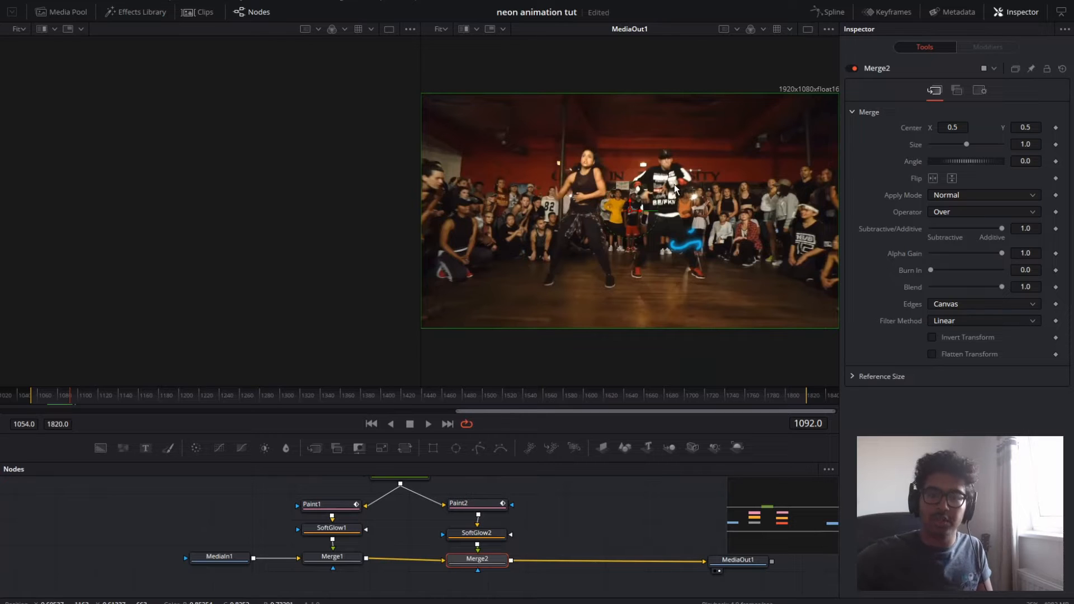
Add a third Paint and Soft Glow branch from the shared Background1 node, merged between Merge2 and MediaOut1
key(Left)
key(Left)
key(Left)
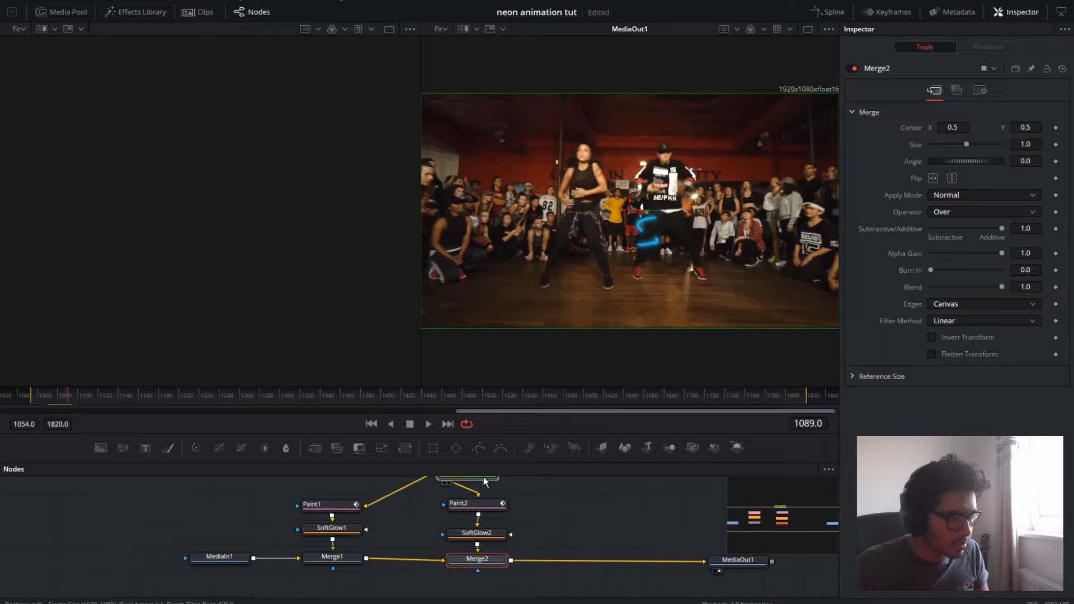
mouse_move(413, 487)
mouse_down()
mouse_move(505, 481)
mouse_move(546, 546)
mouse_up()
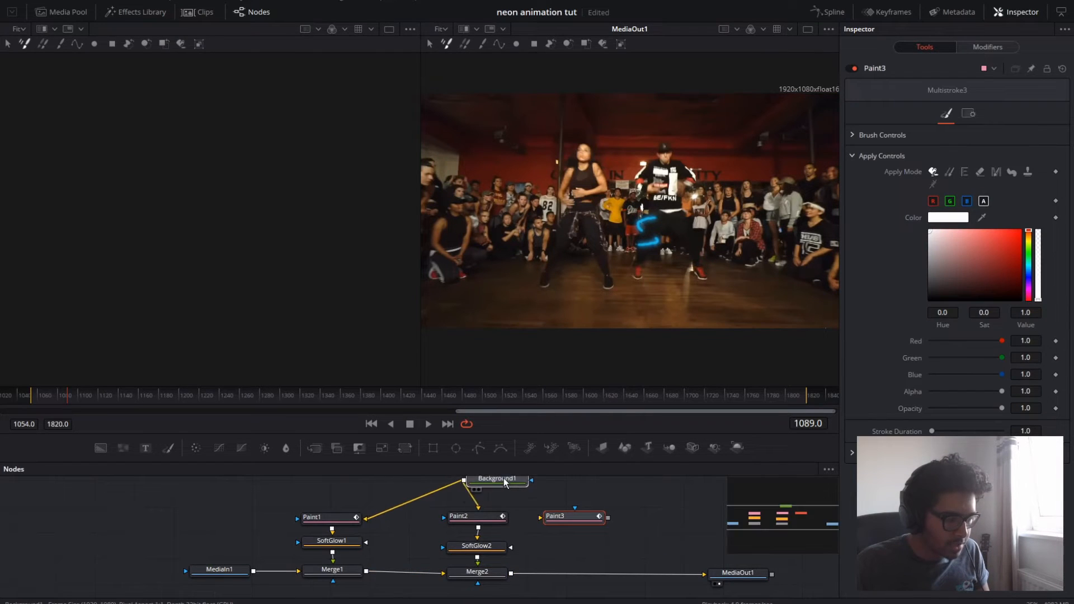
scroll(481, 492, up, 2)
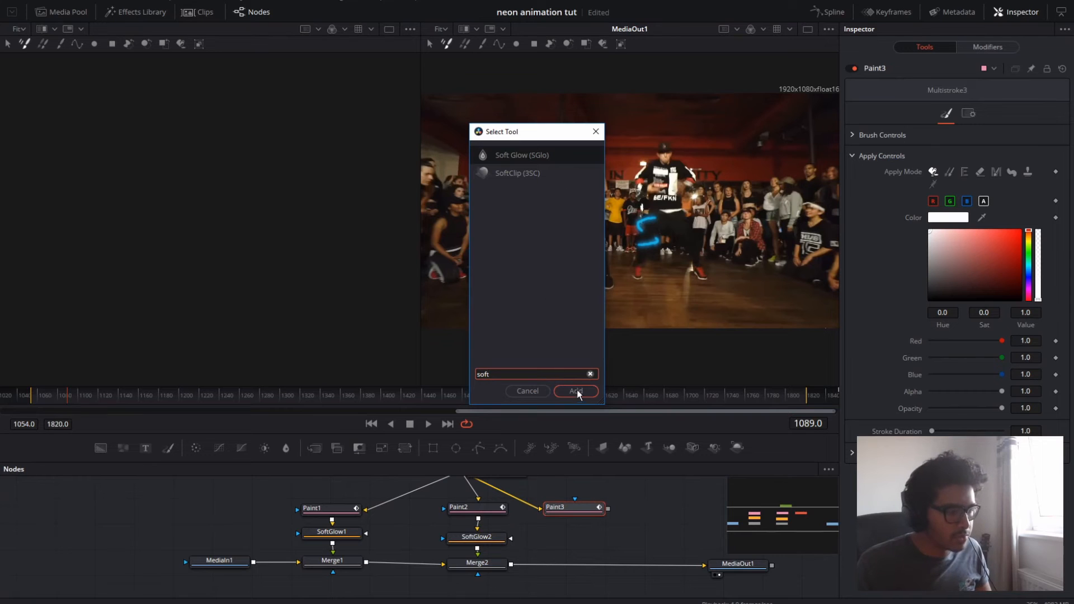
click(576, 391)
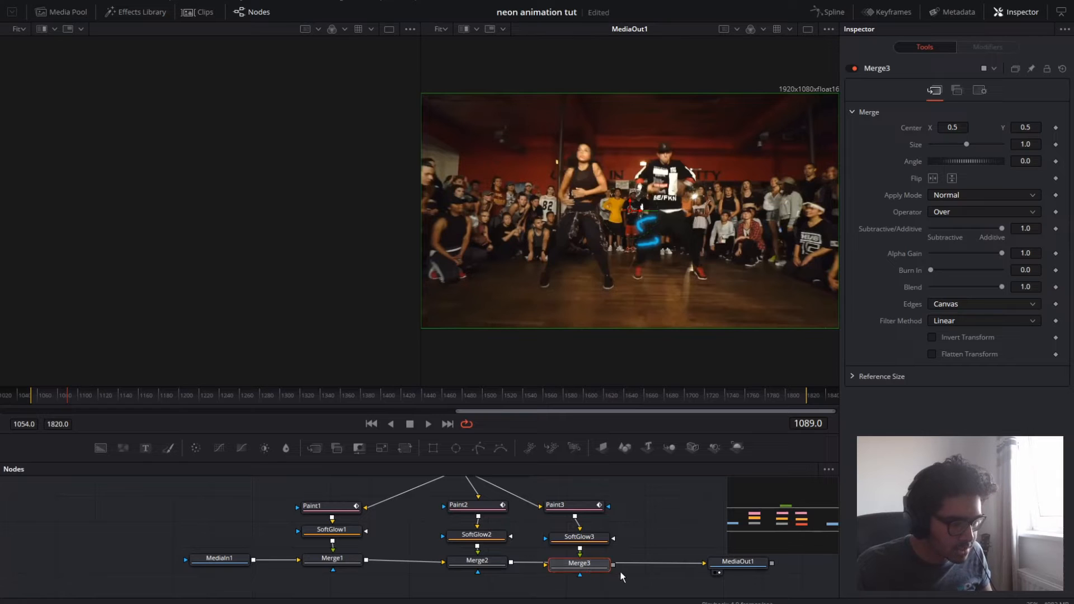
drag(573, 564, 705, 562)
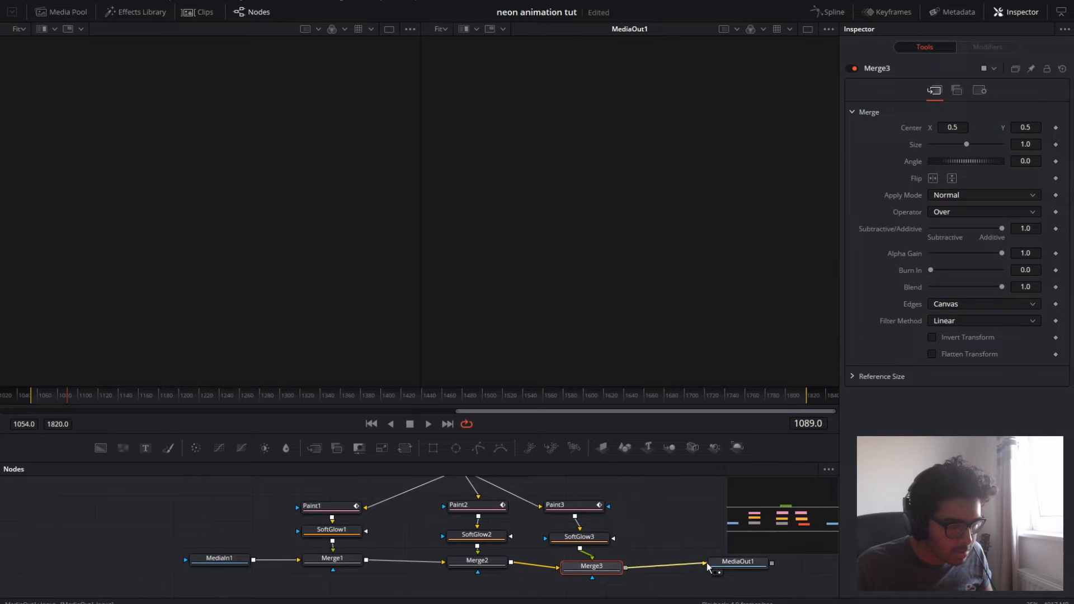
Set the Paint3 brush to orange with hue 0.072 and size 0.0094, and undo the test stroke over the crowd
click(579, 510)
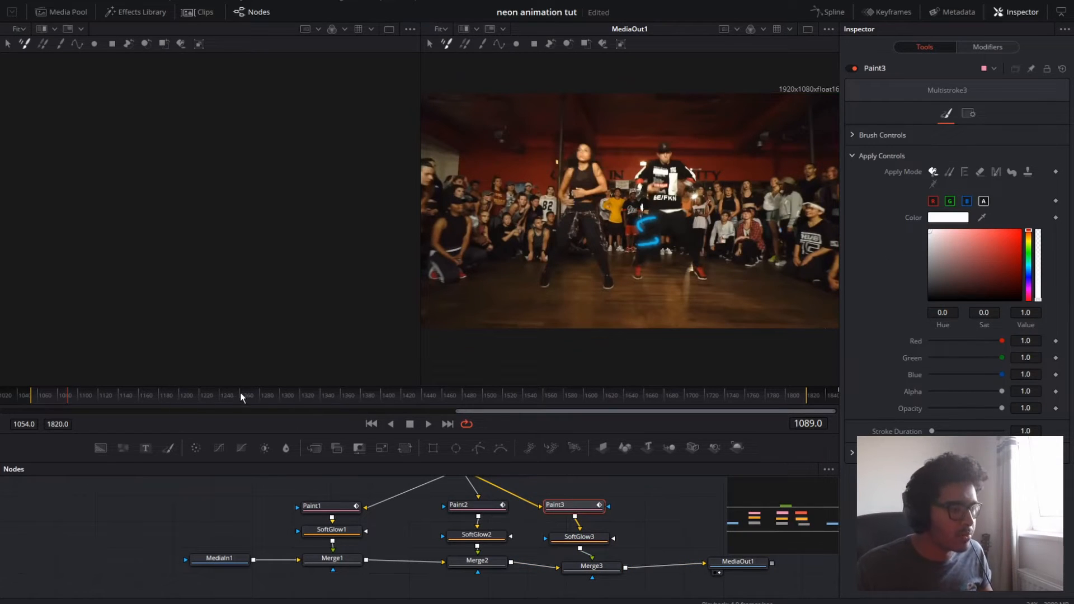
drag(1029, 257, 1028, 240)
click(1011, 238)
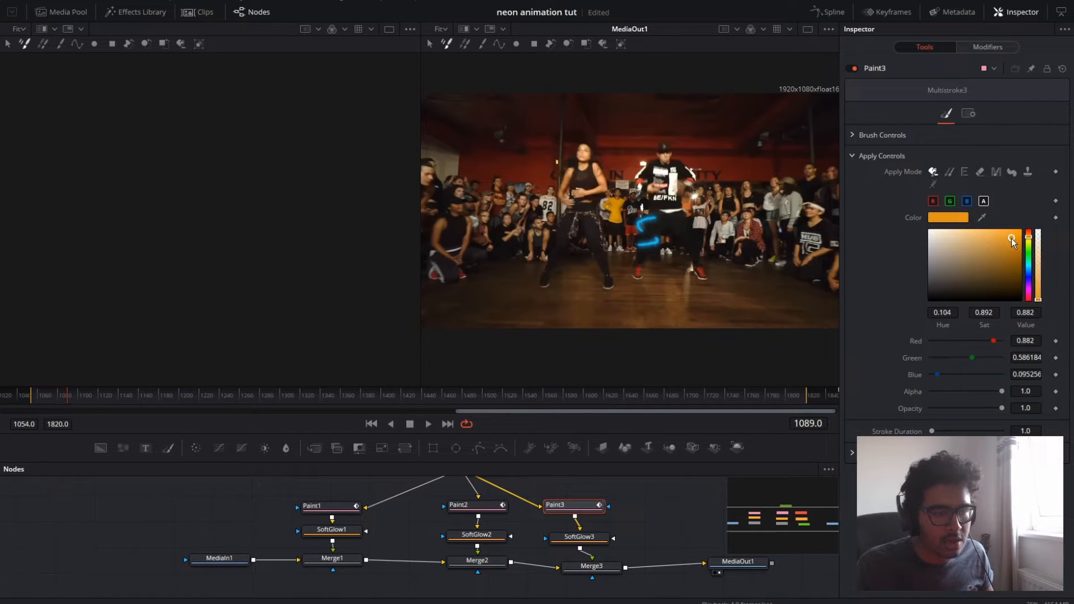
click(1029, 234)
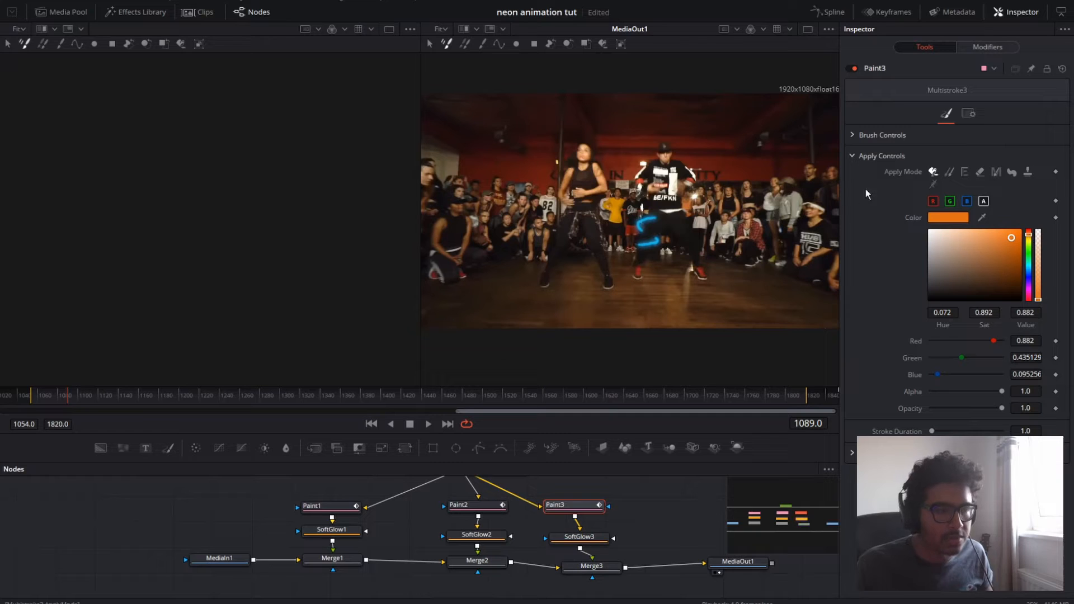
click(869, 136)
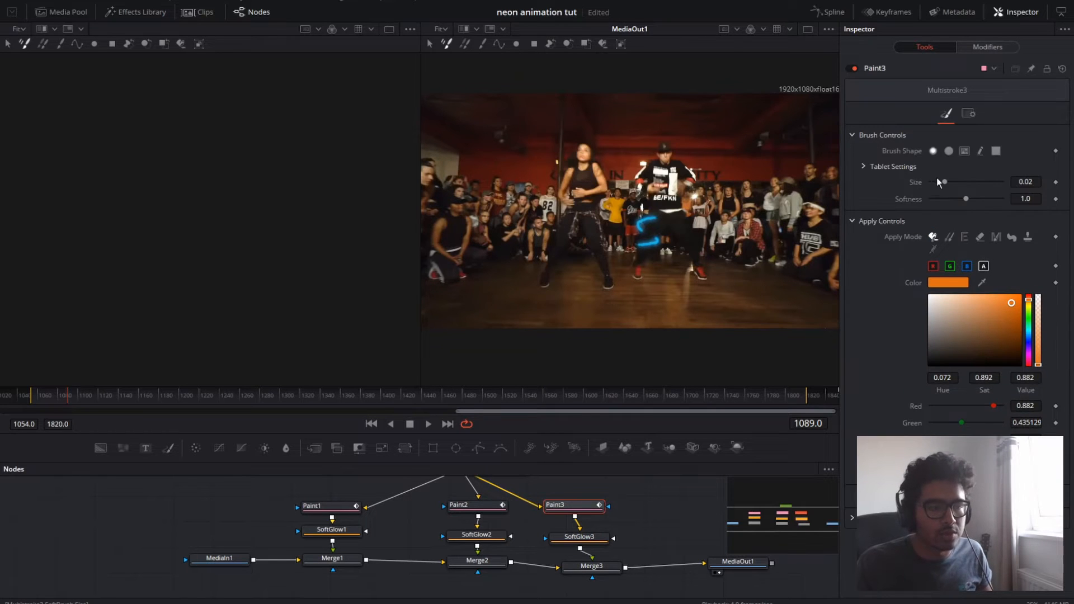
drag(939, 181, 937, 181)
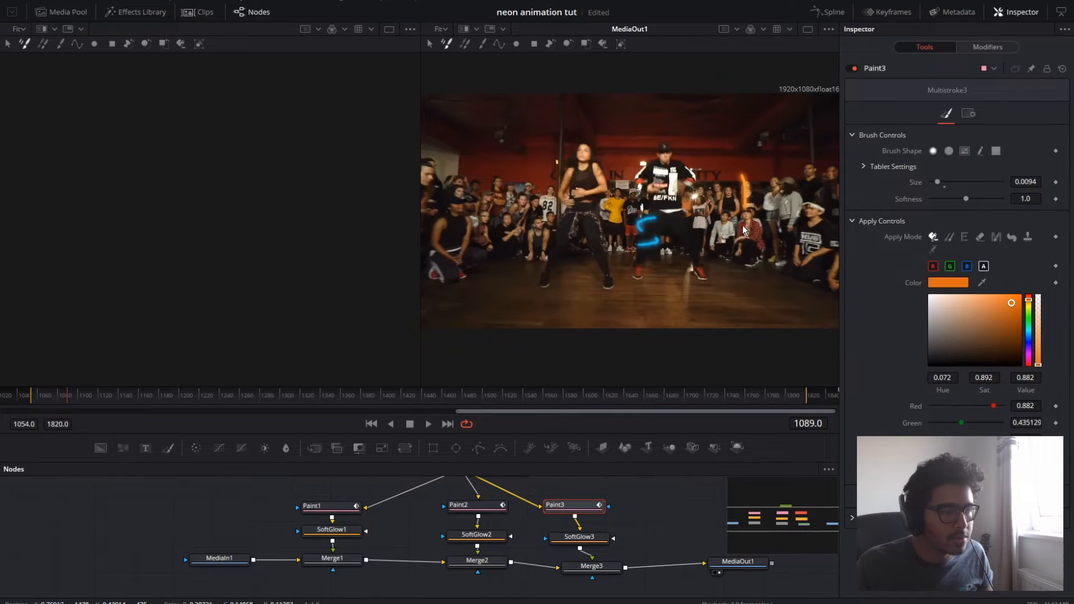
key(ctrl+z)
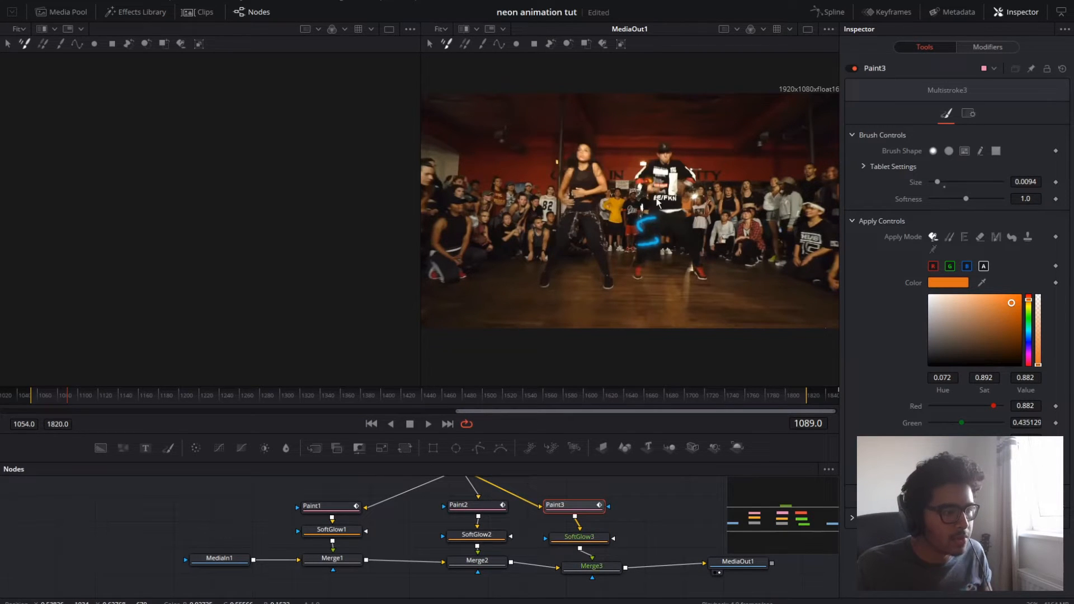
Paint small orange curves around the capped dancer's hand on frames 1091 and 1092
key(Left)
key(Right)
key(Right)
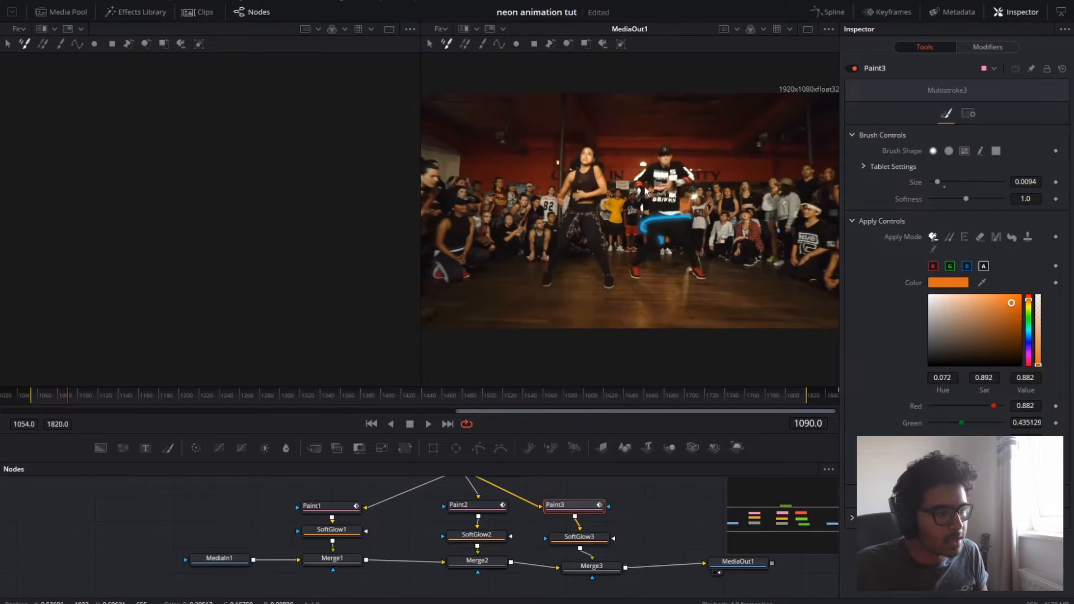
key(Right)
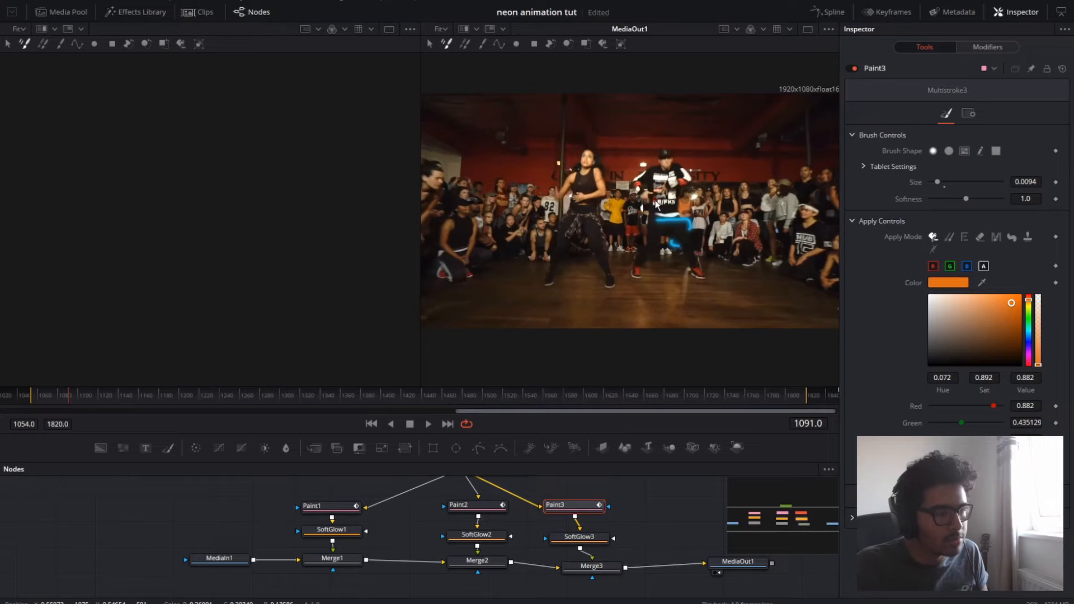
mouse_move(650, 193)
mouse_down()
mouse_move(638, 189)
mouse_move(649, 202)
mouse_move(636, 197)
mouse_up()
key(Right)
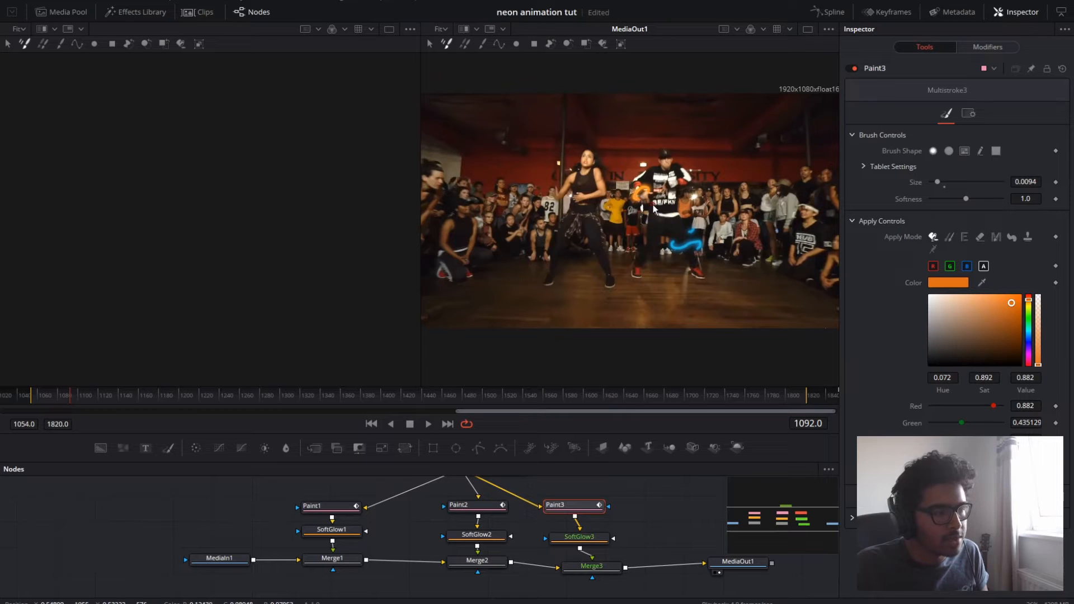
Continue the orange trail around the capped dancer's rising hand on frames 1093, 1094 and 1095
key(Right)
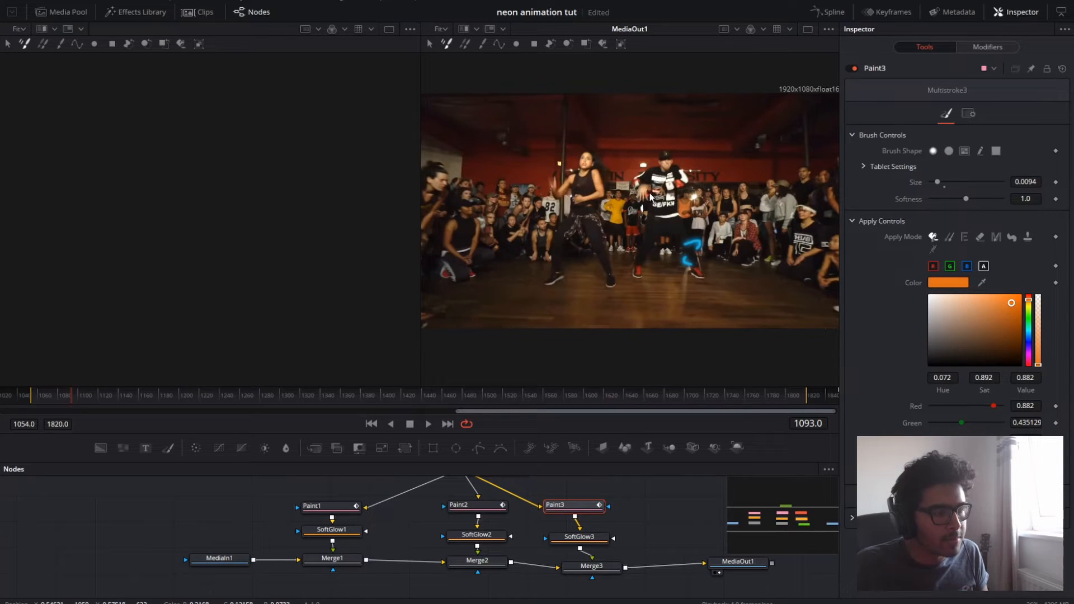
drag(644, 191, 633, 199)
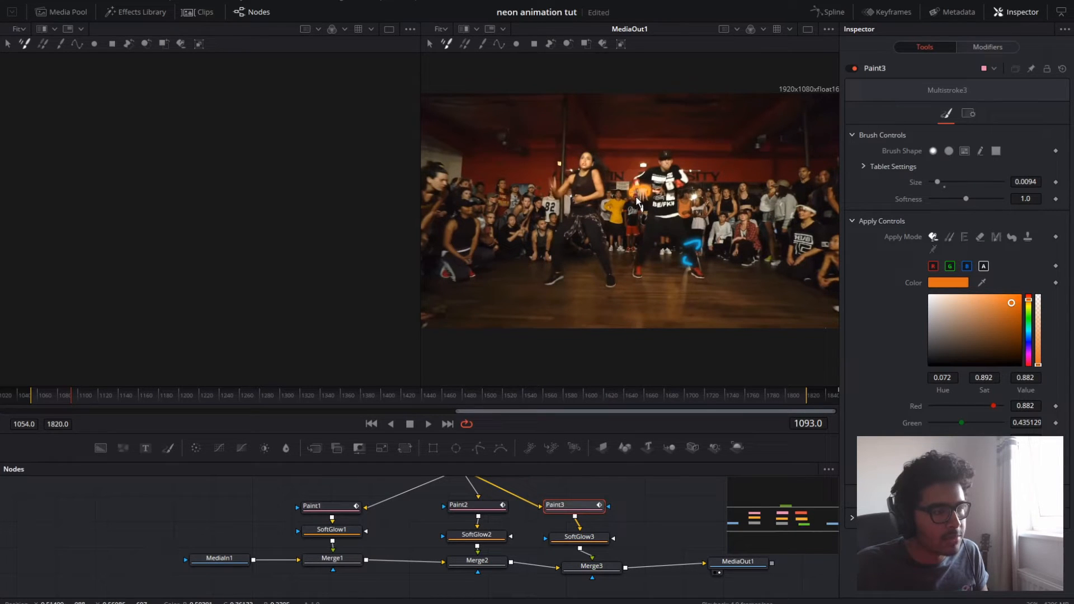
key(Right)
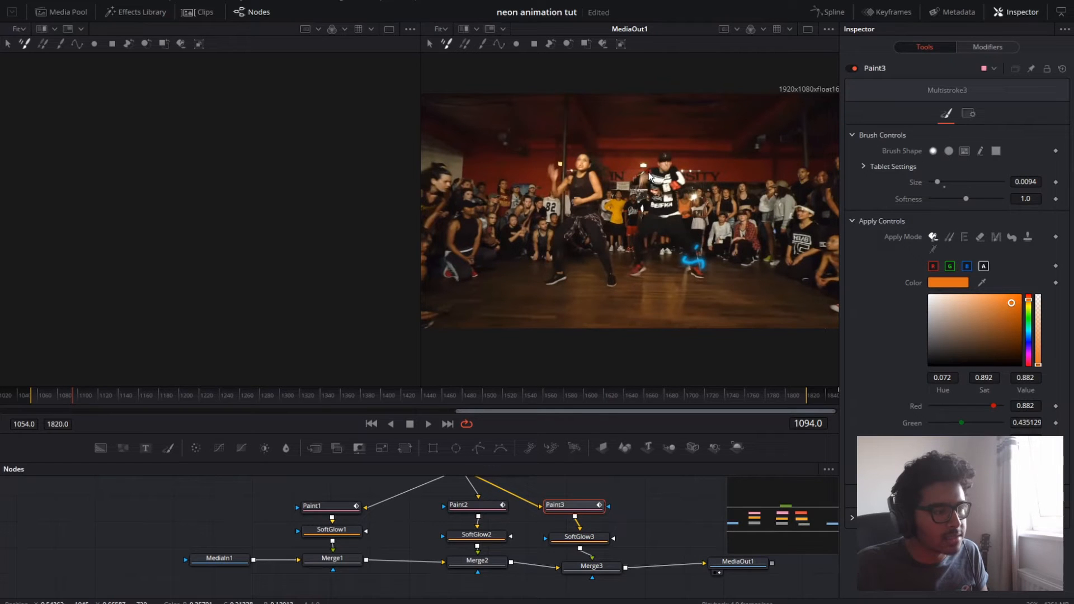
mouse_move(646, 173)
mouse_down()
mouse_move(631, 194)
mouse_move(648, 183)
mouse_up()
key(Right)
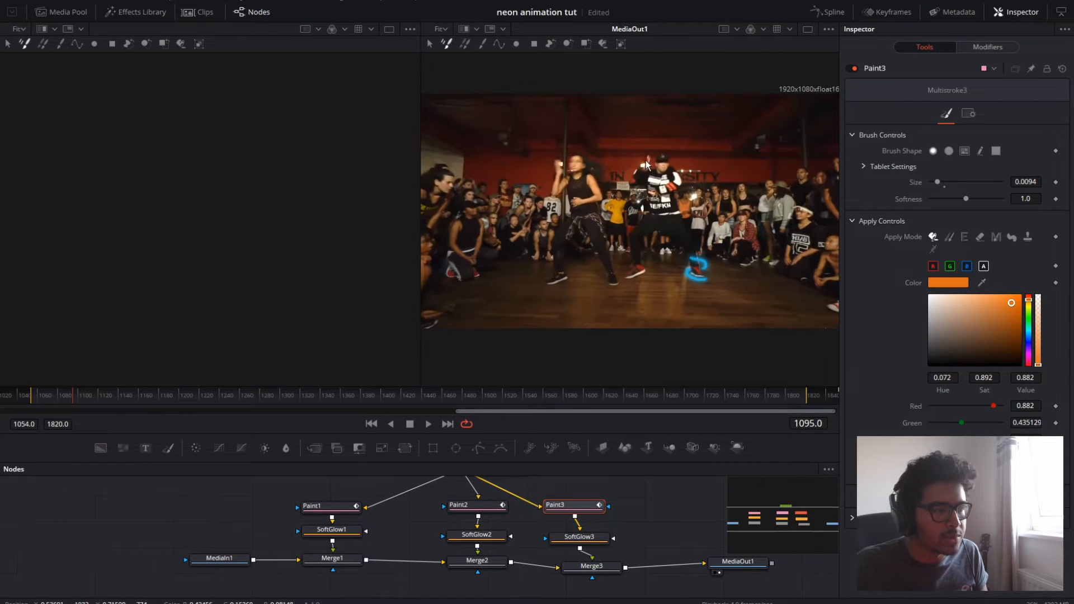
mouse_move(643, 165)
mouse_down()
mouse_move(633, 171)
mouse_move(652, 181)
mouse_up()
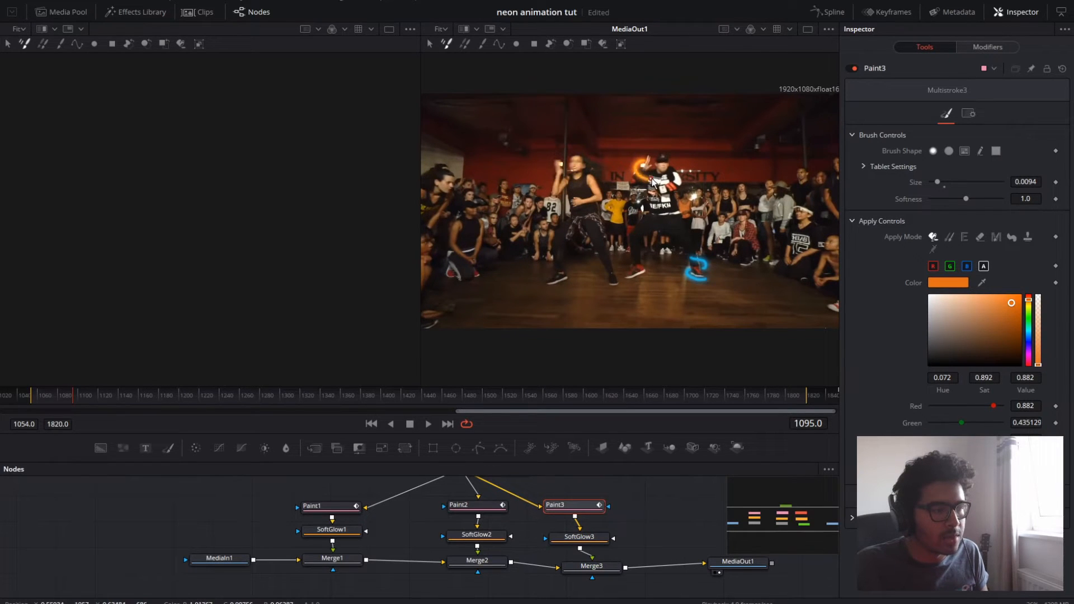
Paint orange curves beside the capped dancer's raised hand on frames 1096 and 1097, redoing the 1097 stroke shorter
key(Right)
key(Right)
key(Right)
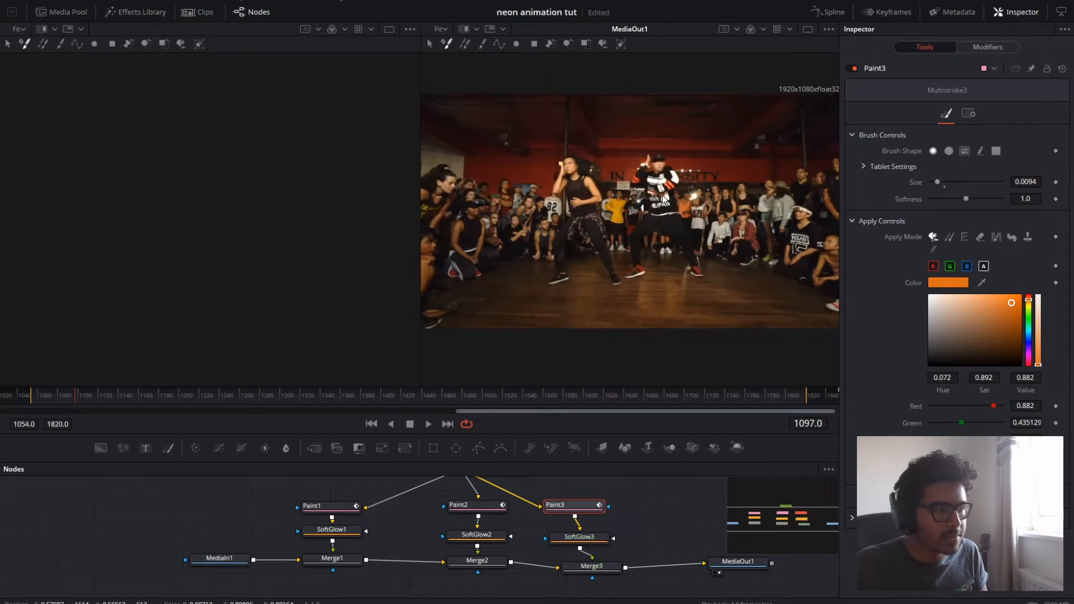
key(Right)
key(Right)
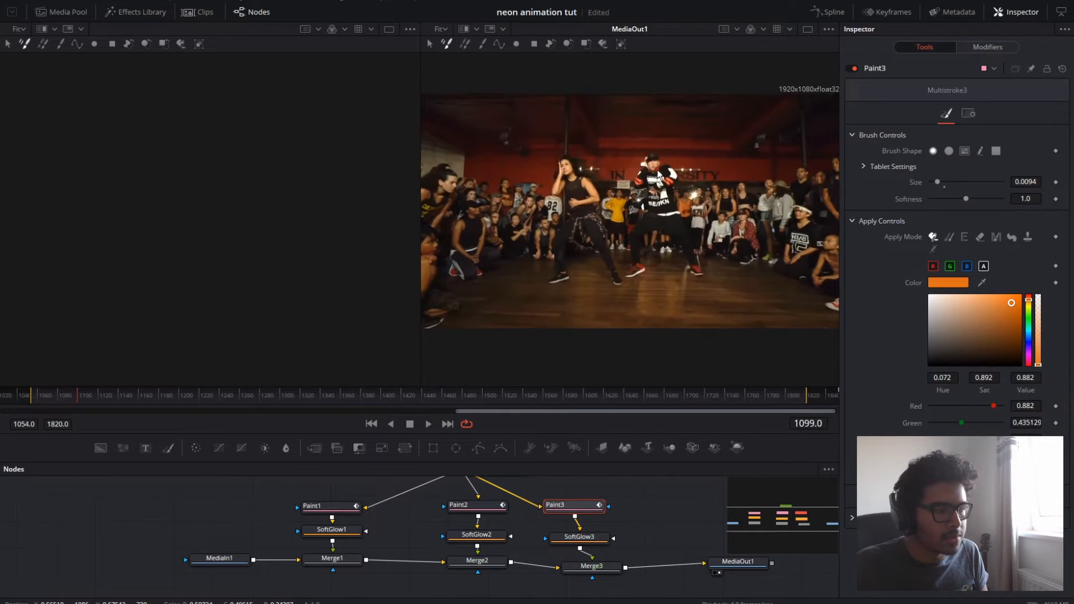
key(Left)
key(Left)
key(Left)
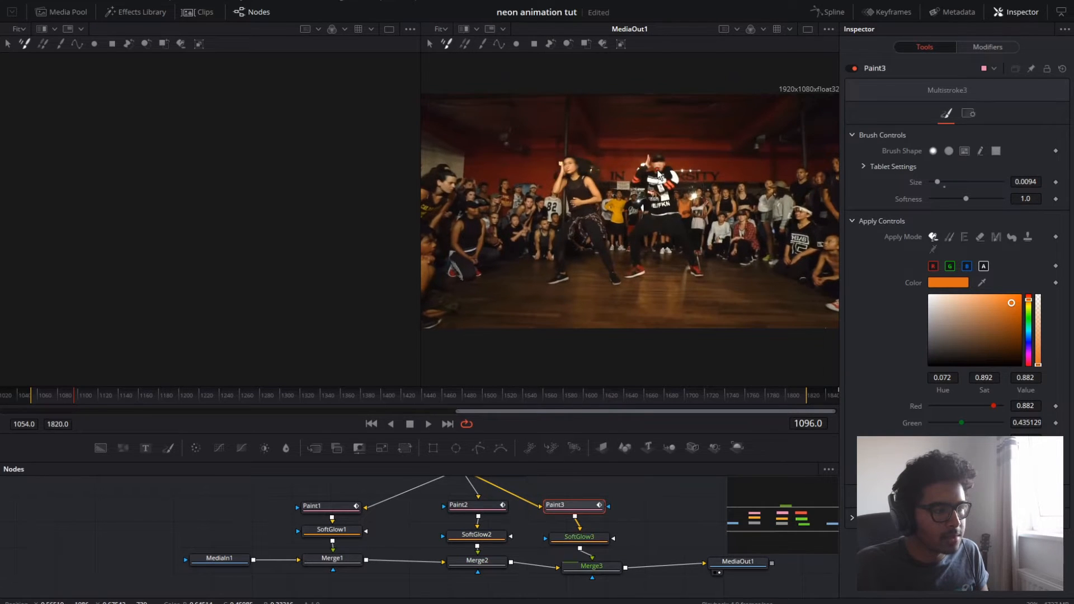
drag(645, 164, 655, 178)
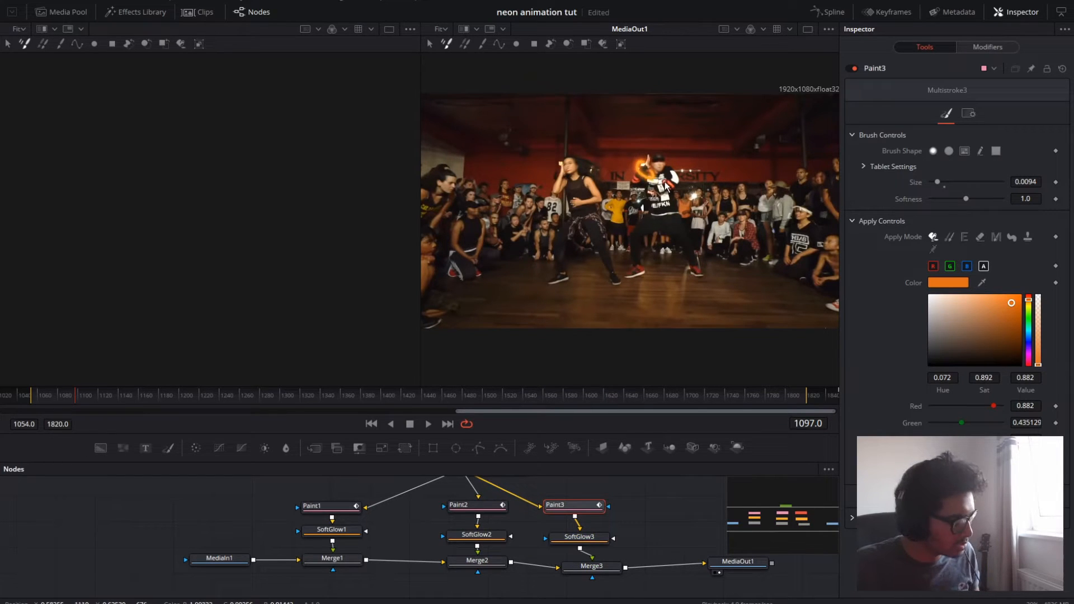
key(ctrl+z)
mouse_move(645, 165)
mouse_down()
mouse_move(644, 182)
mouse_move(652, 176)
mouse_up()
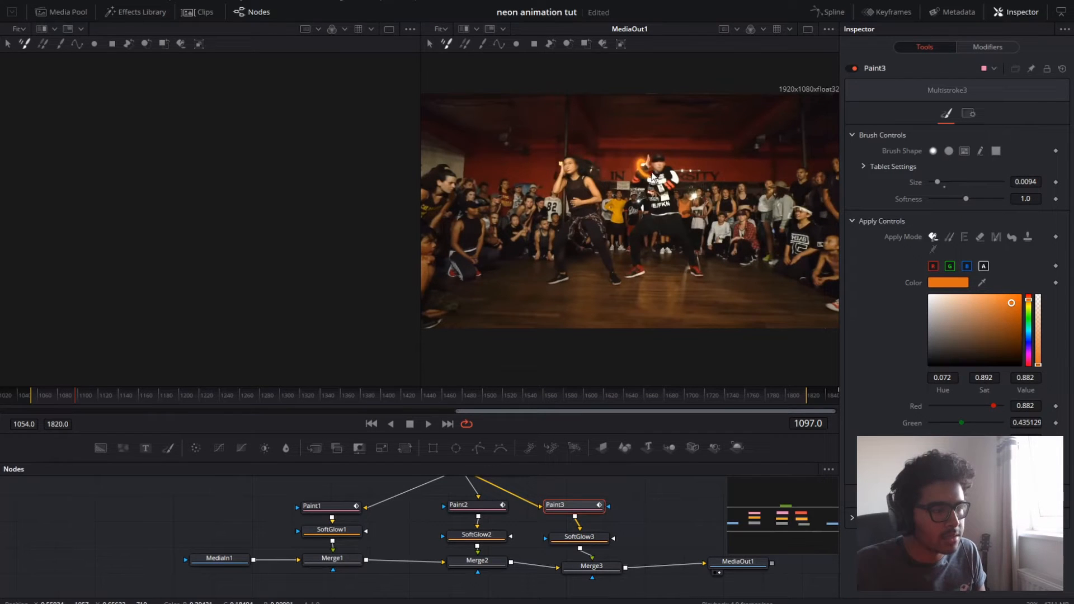
Paint an orange stroke around the capped dancer's raised hand and forearm on frame 1100
key(Right)
key(Right)
key(Right)
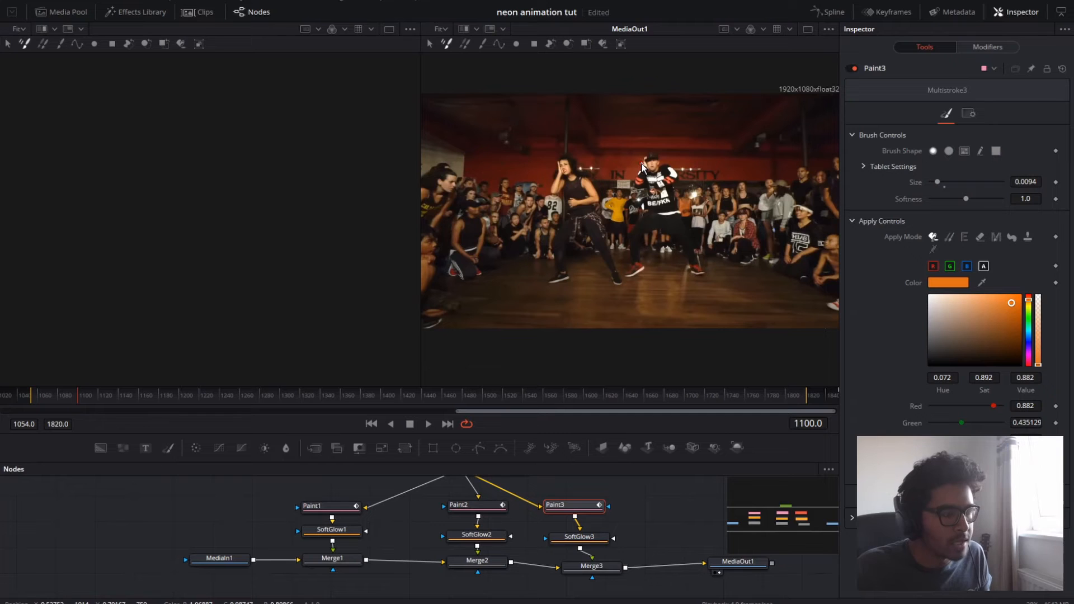
mouse_move(636, 175)
mouse_down()
mouse_move(652, 178)
mouse_move(632, 174)
mouse_up()
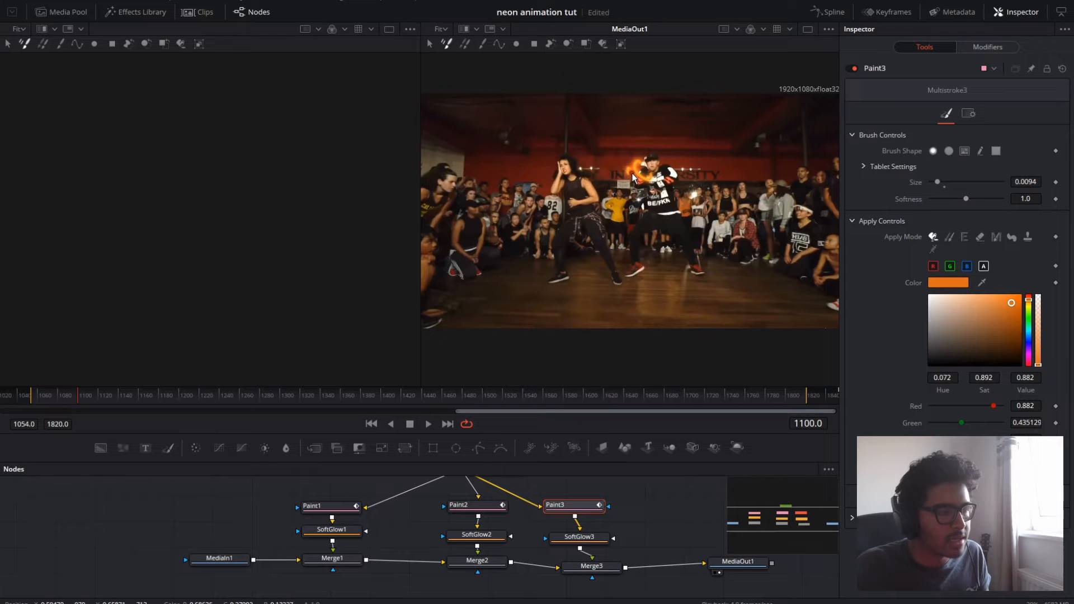
Paint short orange strokes beside the capped dancer's raised hand on frames 1101 and 1102
key(Left)
key(Right)
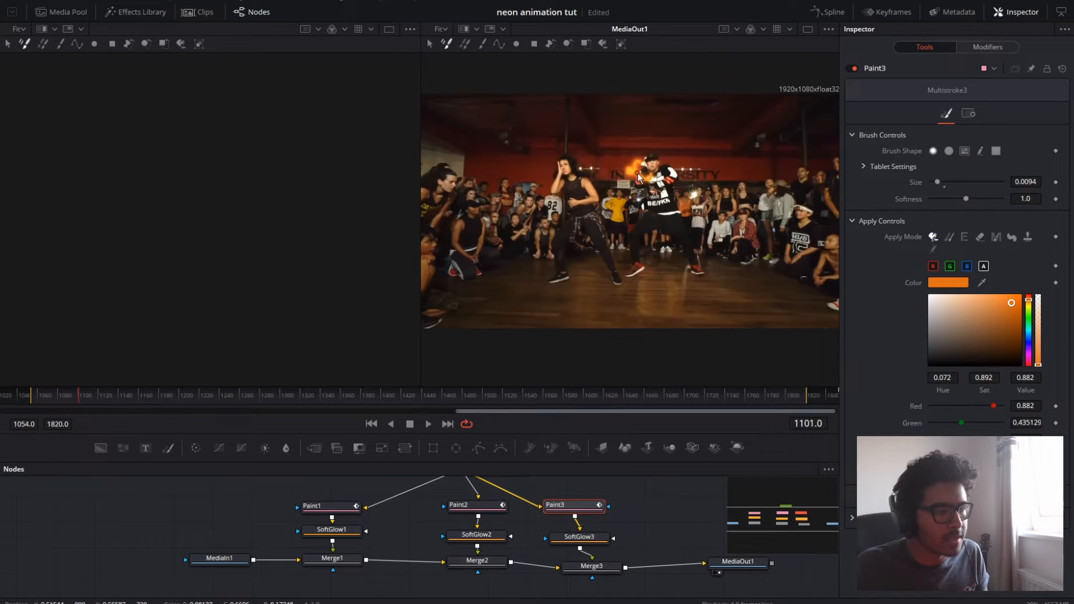
key(Right)
drag(638, 173, 652, 178)
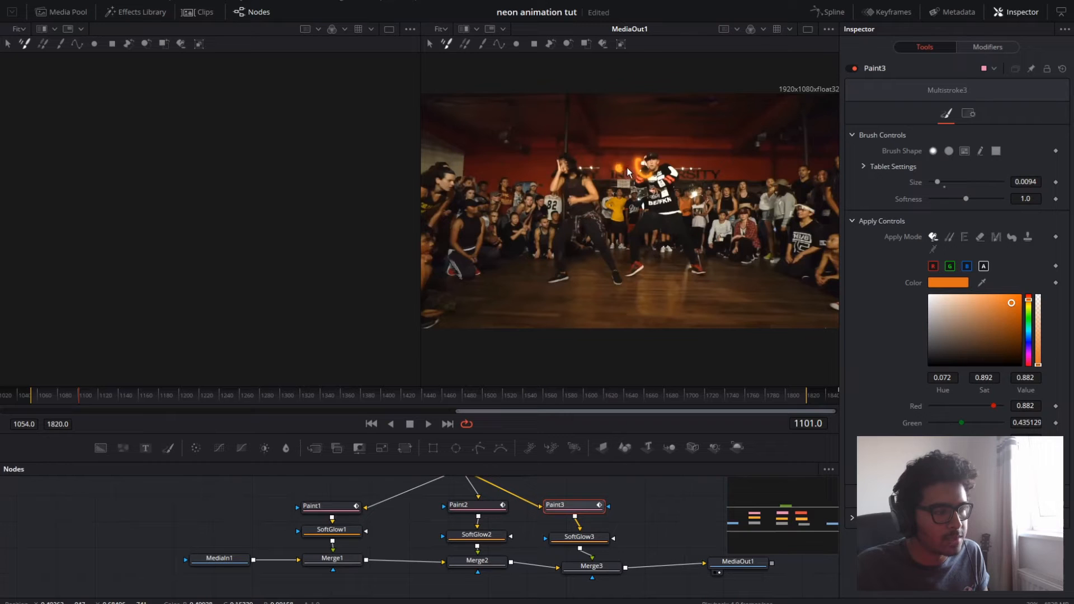
key(Right)
drag(637, 168, 651, 177)
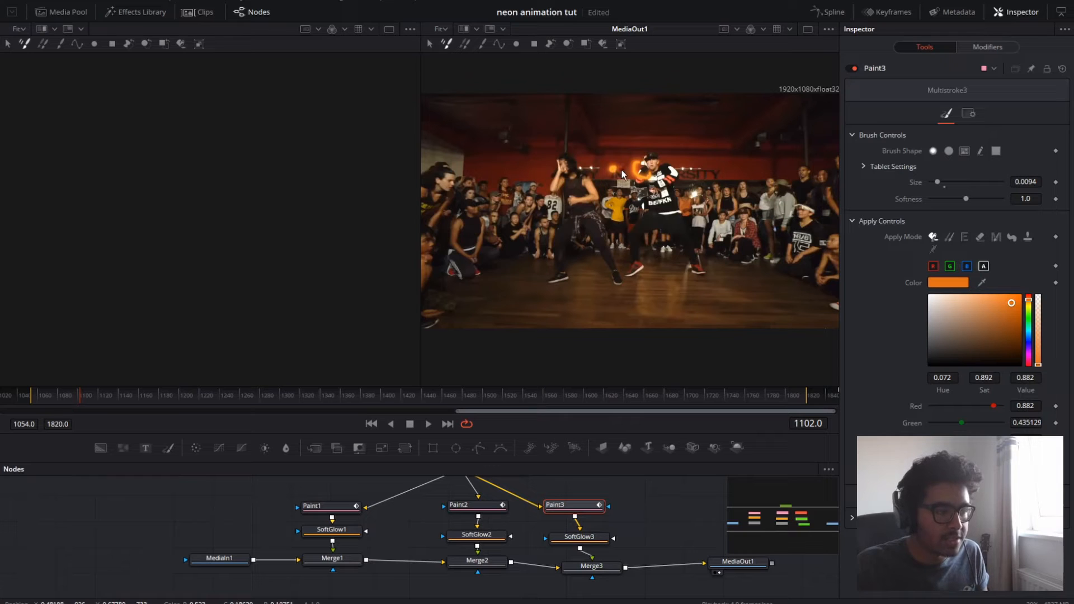
Paint an orange outline from the female dancer's raised hand over her head and down her side on frame 1107
key(Left)
key(Right)
key(Right)
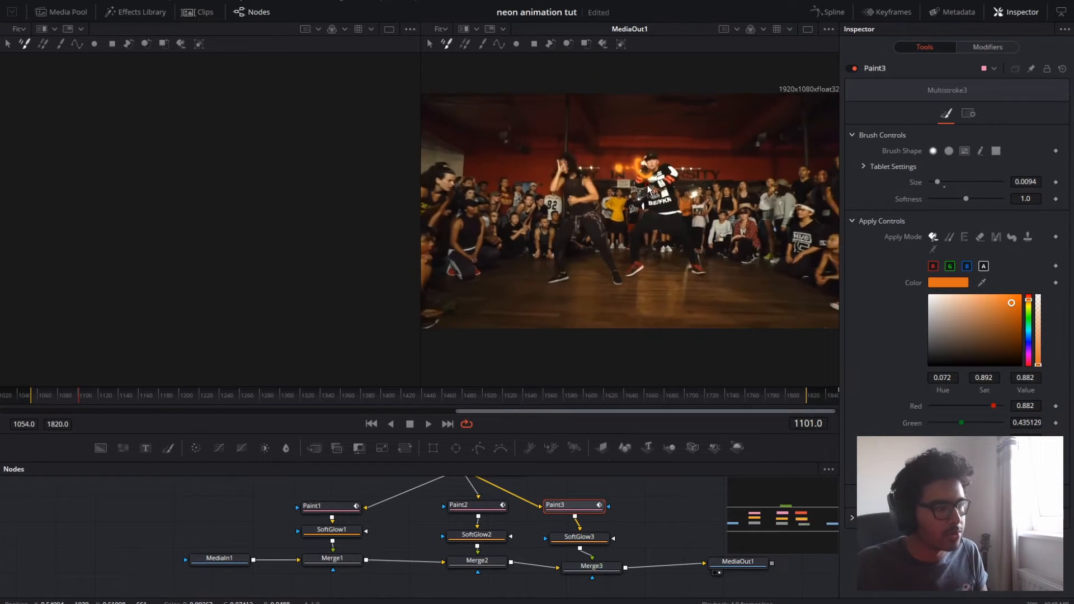
key(Right)
key(Right)
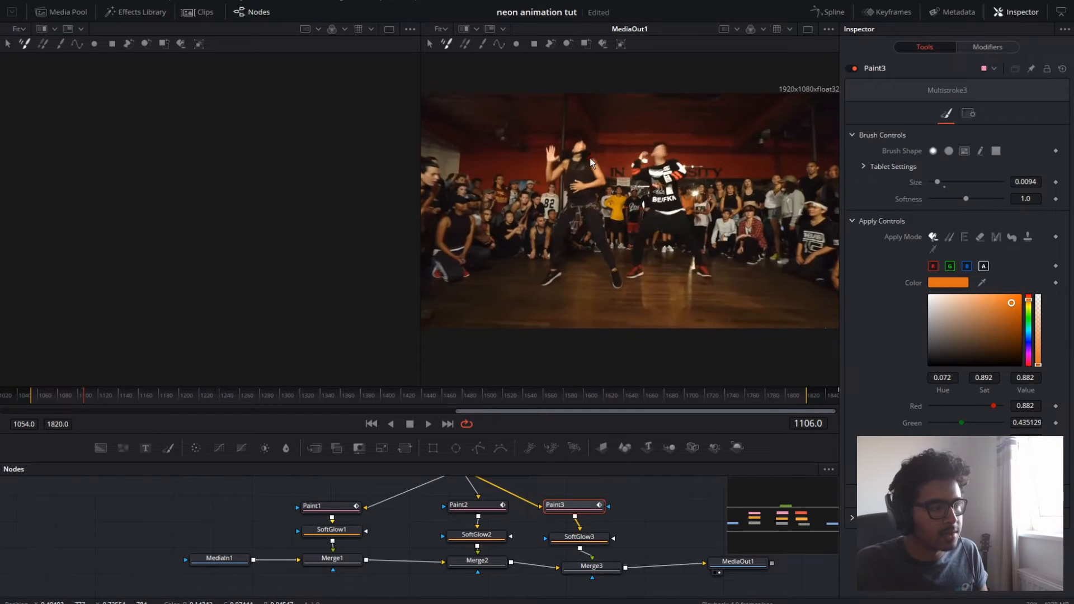
key(Right)
key(Right)
mouse_move(554, 150)
mouse_down()
mouse_move(588, 149)
mouse_move(603, 243)
mouse_up()
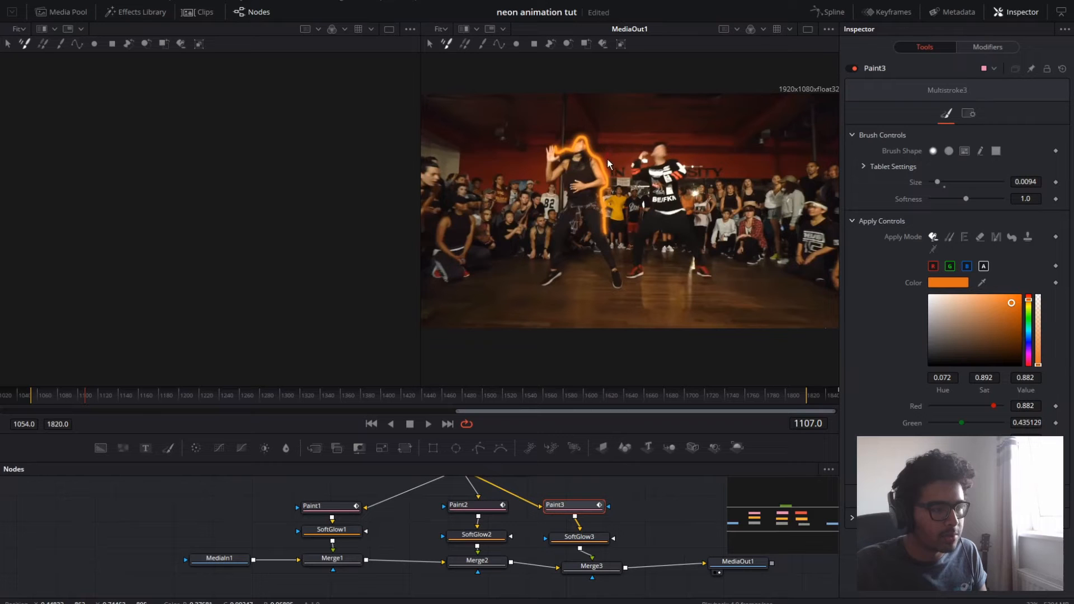
Extend the orange outline to the female dancer's foot on frame 1108 and around her whole body by frame 1110
key(Right)
drag(620, 292, 594, 145)
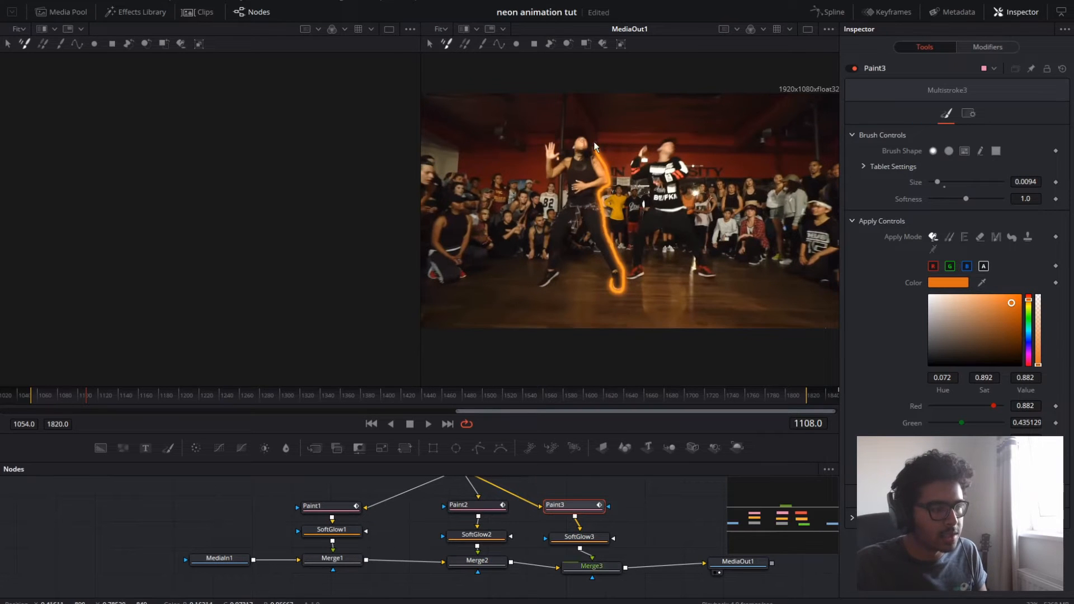
key(Right)
key(Right)
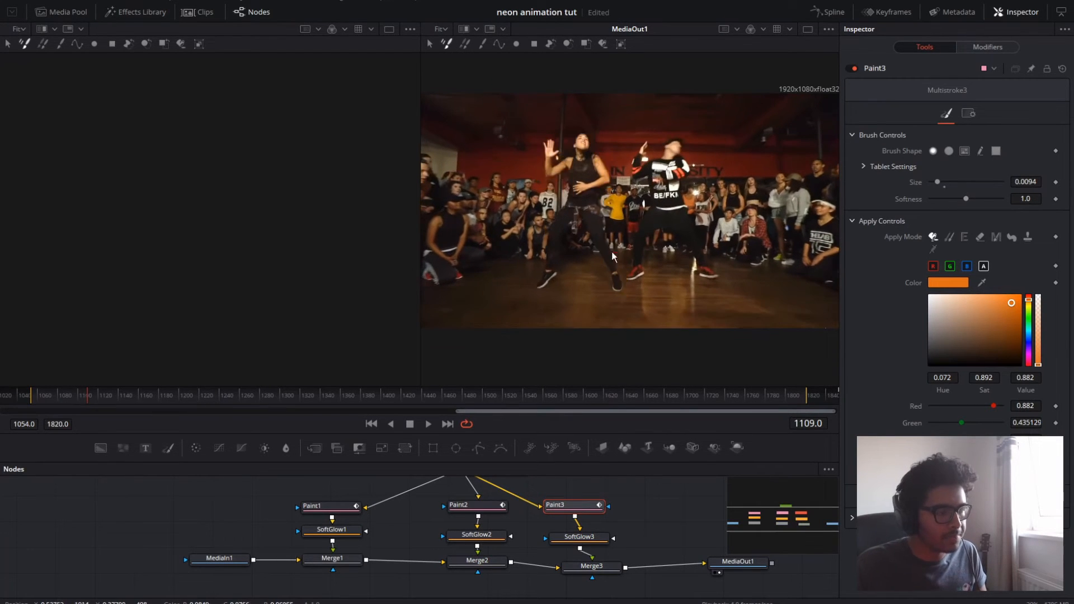
drag(612, 250, 553, 277)
key(ctrl+z)
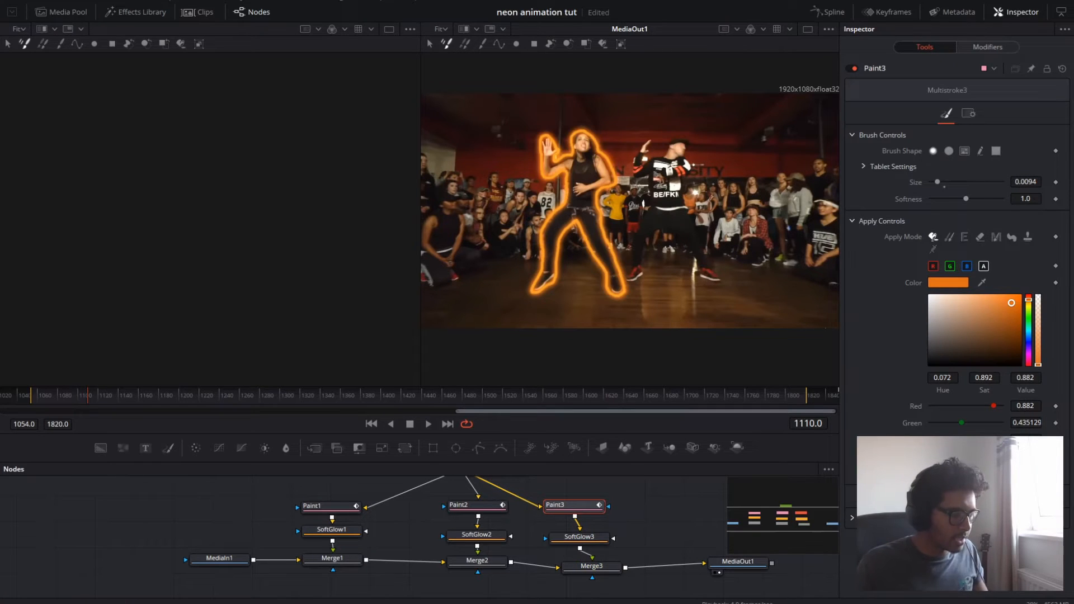
Preview the neon animation from the start of the timeline on the Edit page
key(shift+4)
key(Home)
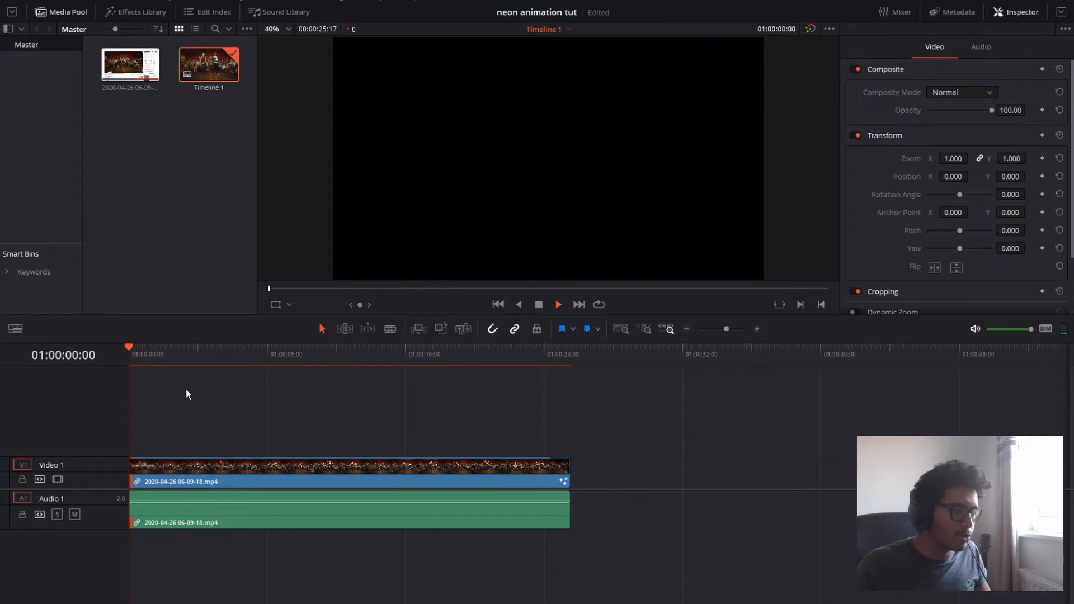
drag(132, 347, 276, 388)
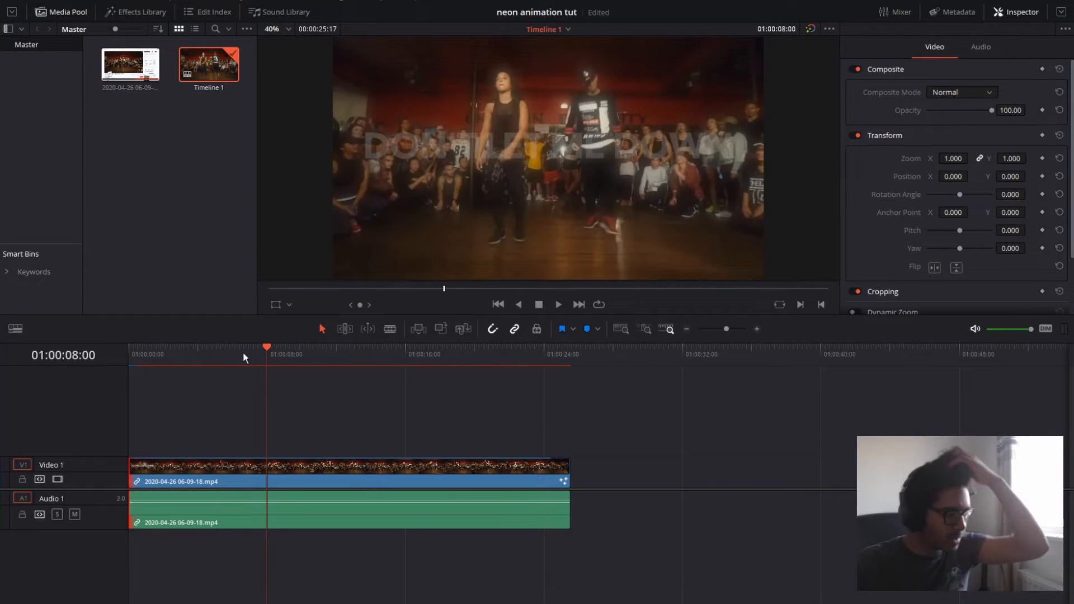
drag(242, 352, 109, 344)
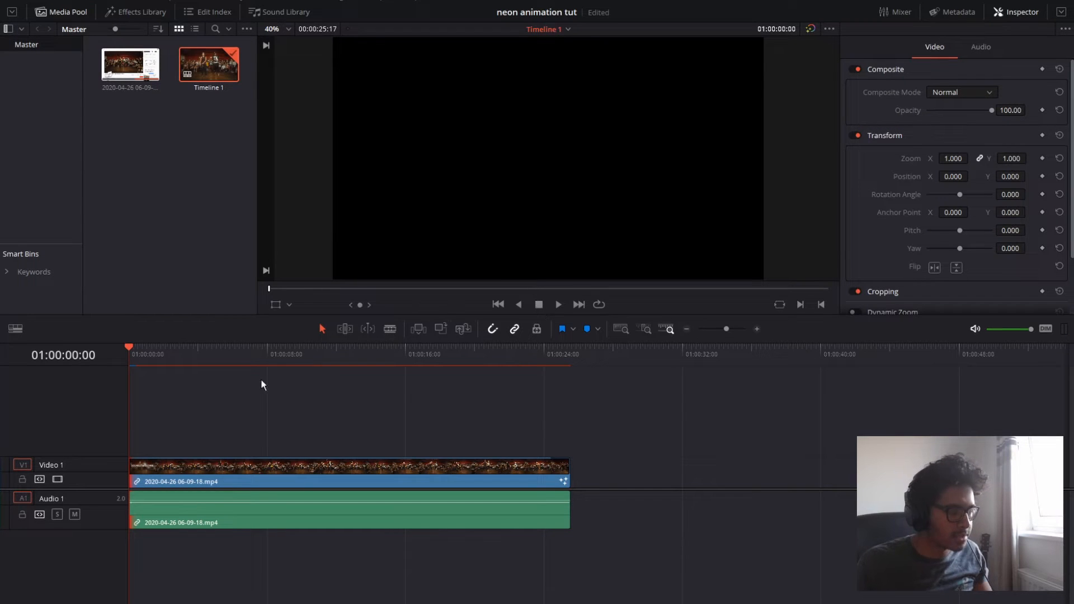
key(space)
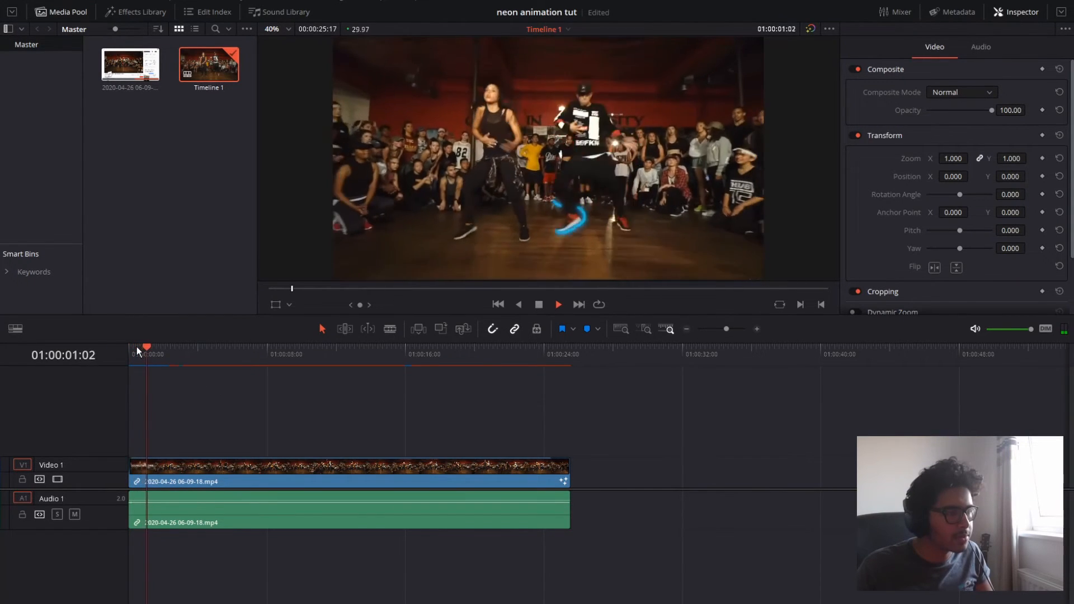
key(space)
drag(141, 348, 132, 349)
key(space)
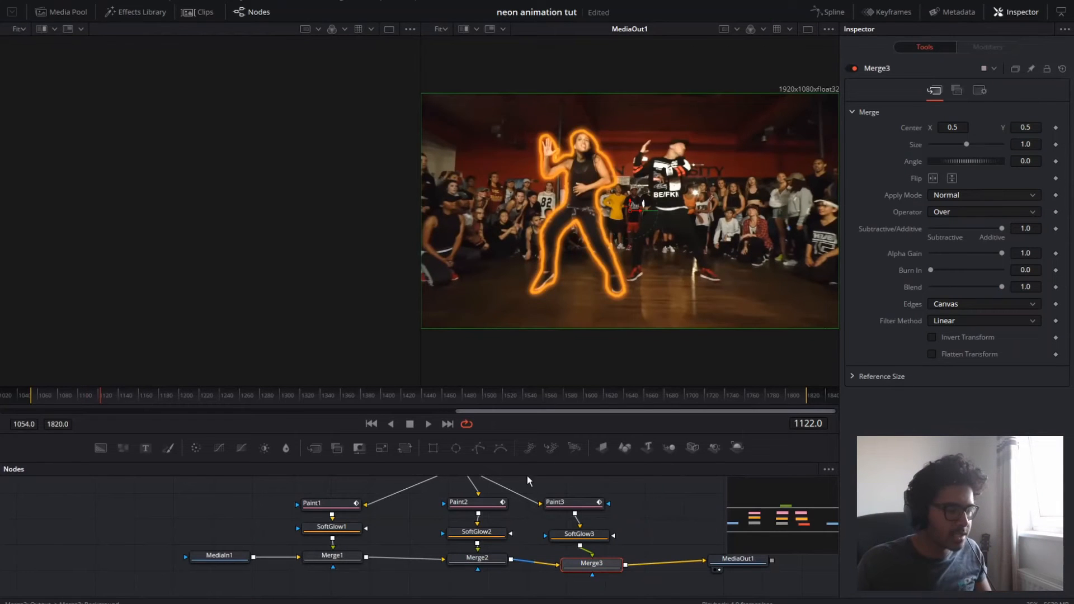
At frame 1107 in Fusion, set the Paint2 brush color to purple and the Paint3 brush color to magenta with hue 0.84
click(104, 402)
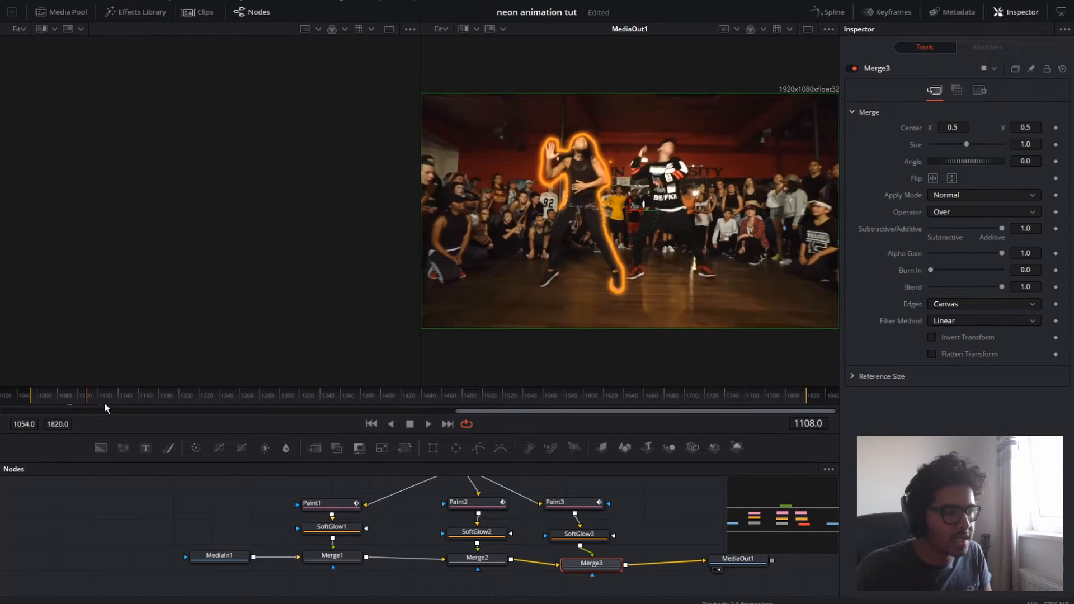
key(Left)
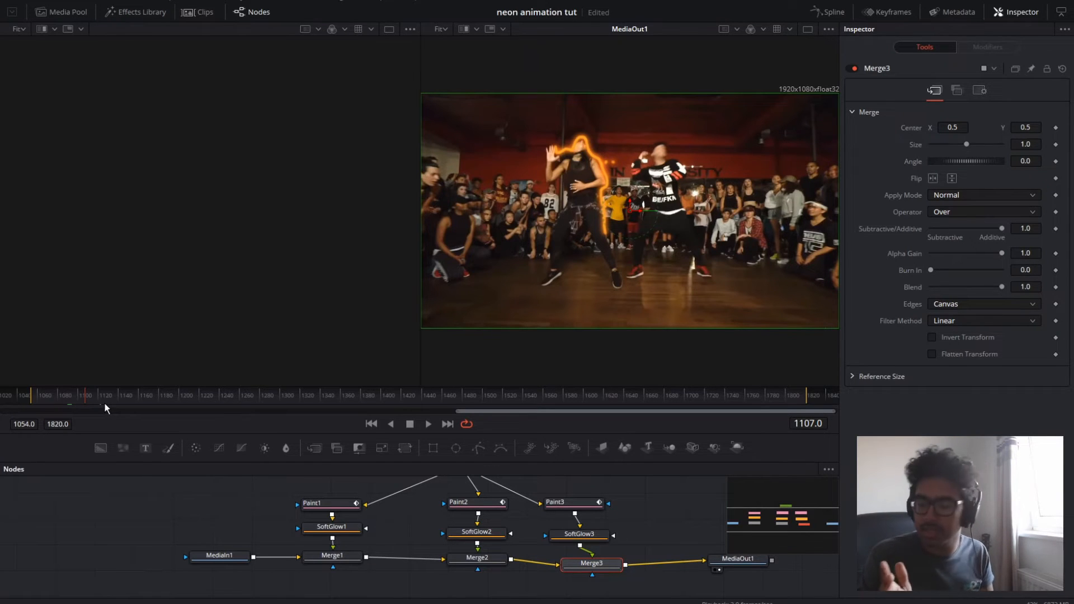
click(480, 504)
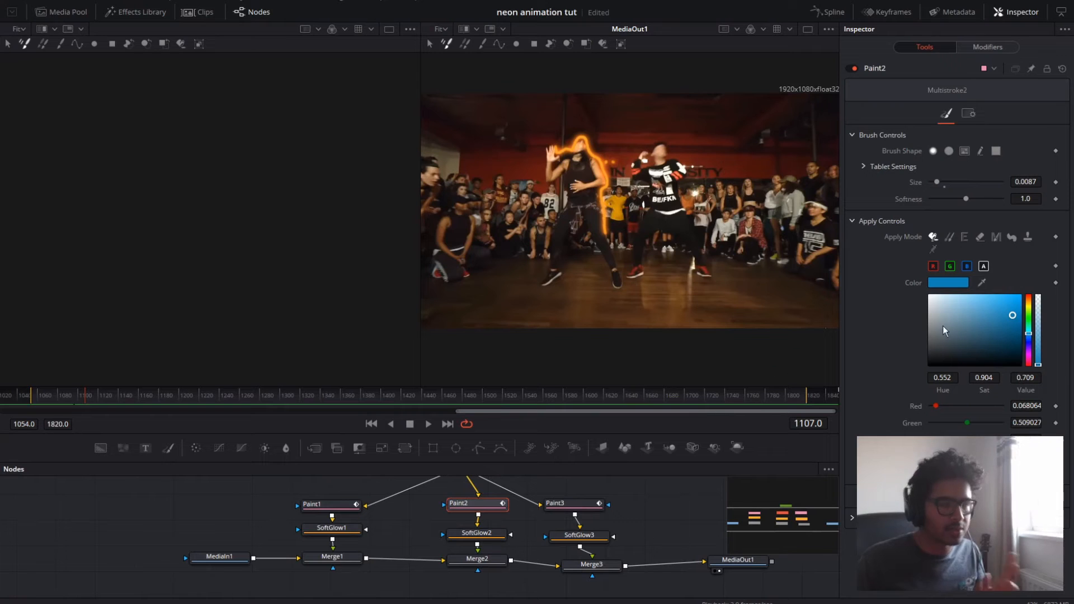
click(1028, 305)
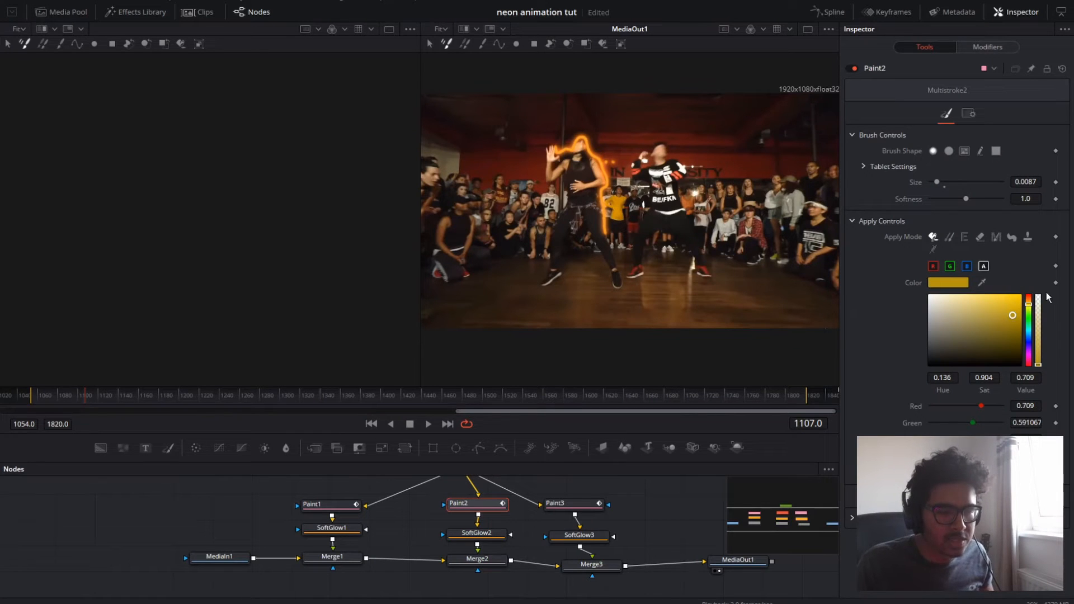
click(1027, 362)
click(1028, 350)
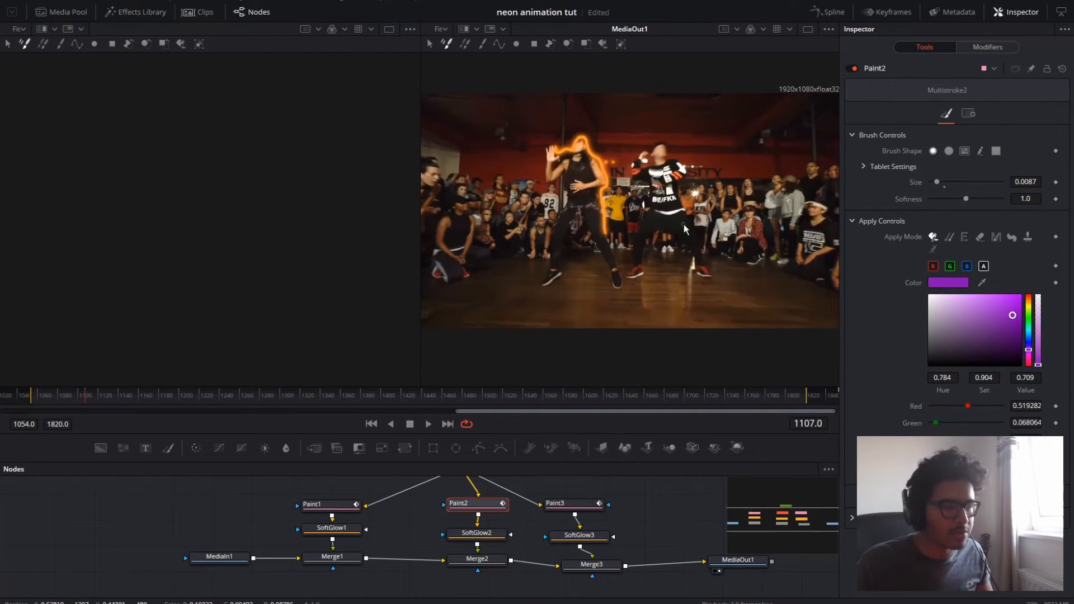
click(573, 504)
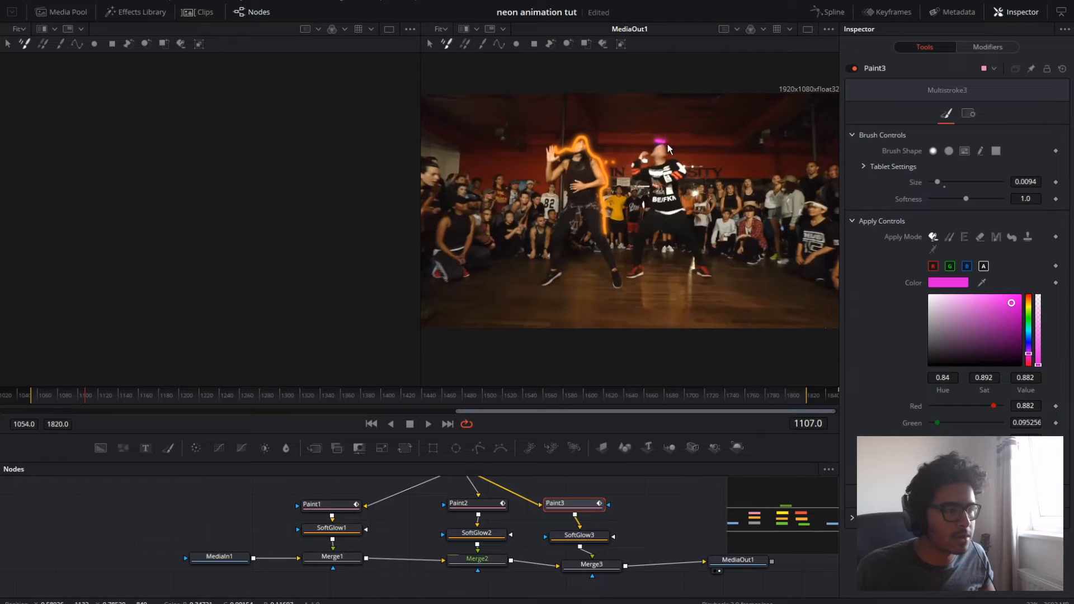
Paint magenta strokes around the capped dancer's head on frames 1108 to 1112
key(Right)
drag(668, 139, 675, 152)
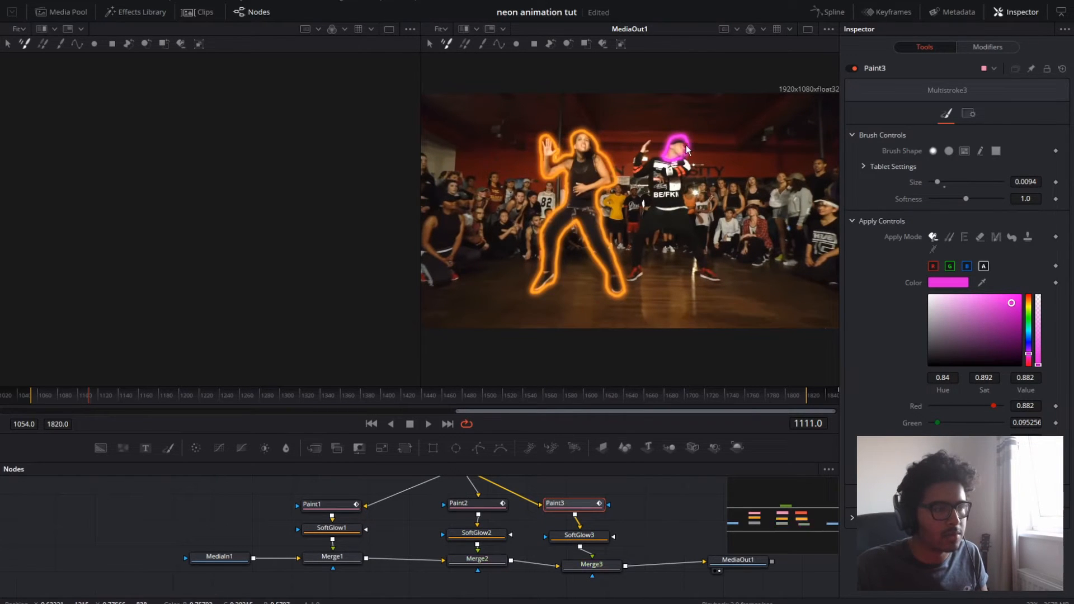
key(Right)
mouse_move(675, 143)
mouse_down()
mouse_move(694, 150)
mouse_move(692, 166)
mouse_move(705, 147)
mouse_up()
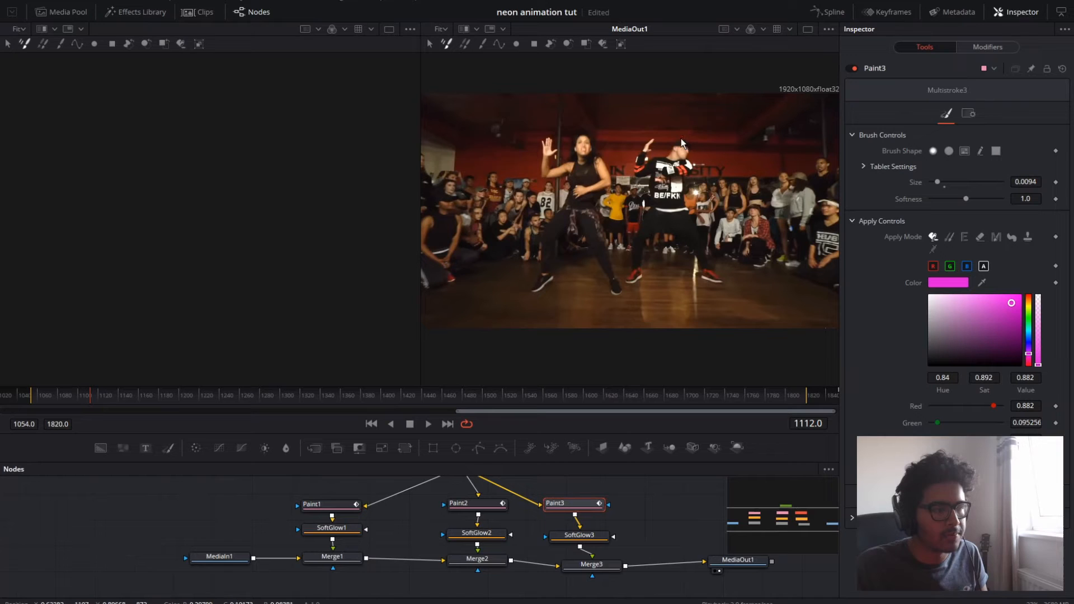
drag(695, 147, 687, 163)
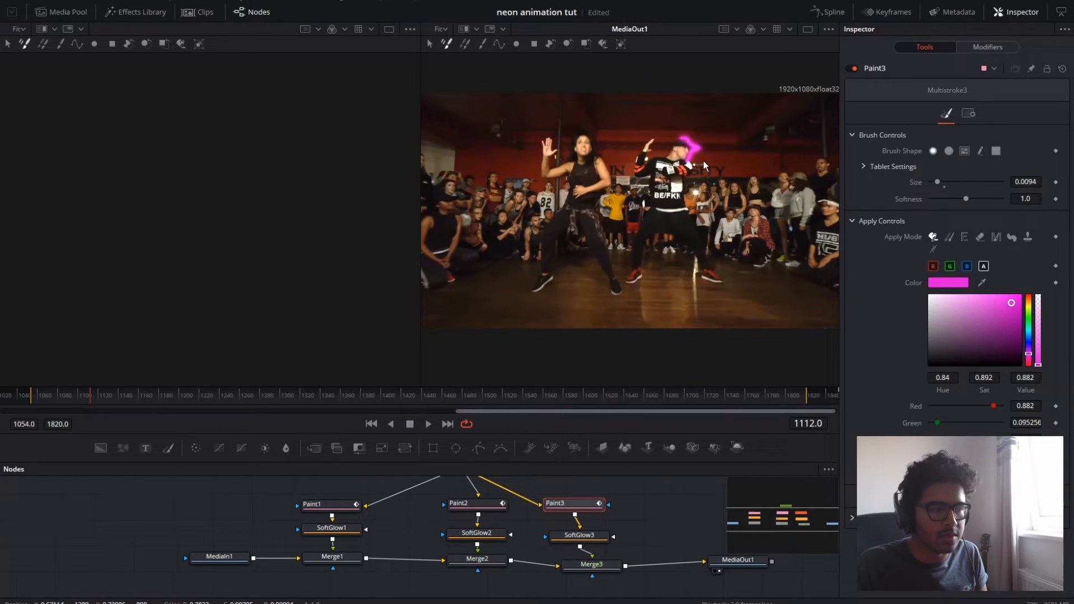
Continue the magenta trail away from the capped dancer's head on frames 1114 and 1115
key(Right)
key(Right)
click(693, 147)
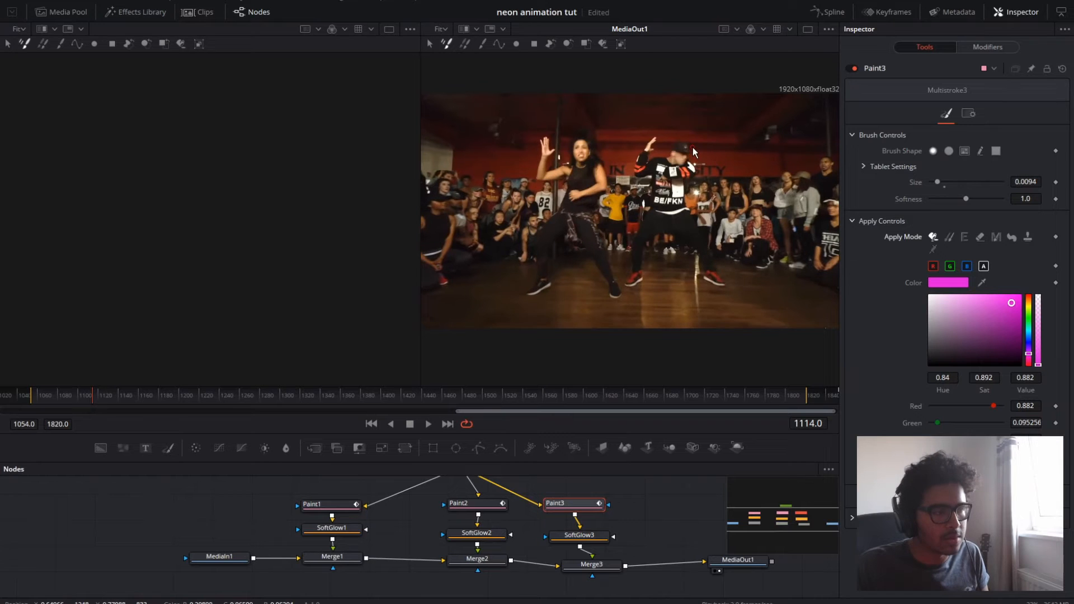
key(Right)
mouse_move(693, 151)
mouse_down()
mouse_move(734, 177)
mouse_move(734, 152)
mouse_move(729, 170)
mouse_move(718, 165)
mouse_move(735, 151)
mouse_move(728, 177)
mouse_up()
Paint vertical magenta bars of a geometric S beside the capped dancer, frame by frame up to frame 1123
key(Right)
key(Right)
key(Right)
key(Right)
key(Right)
key(Right)
mouse_move(739, 153)
mouse_down()
mouse_move(742, 178)
mouse_move(716, 204)
mouse_up()
drag(728, 188, 729, 205)
drag(741, 188, 742, 206)
key(Right)
key(Right)
drag(713, 143, 742, 212)
Complete the magenta S on frame 1125 with diagonal connecting strokes and pointed top and bottom ends
key(Right)
key(Right)
drag(709, 176, 741, 190)
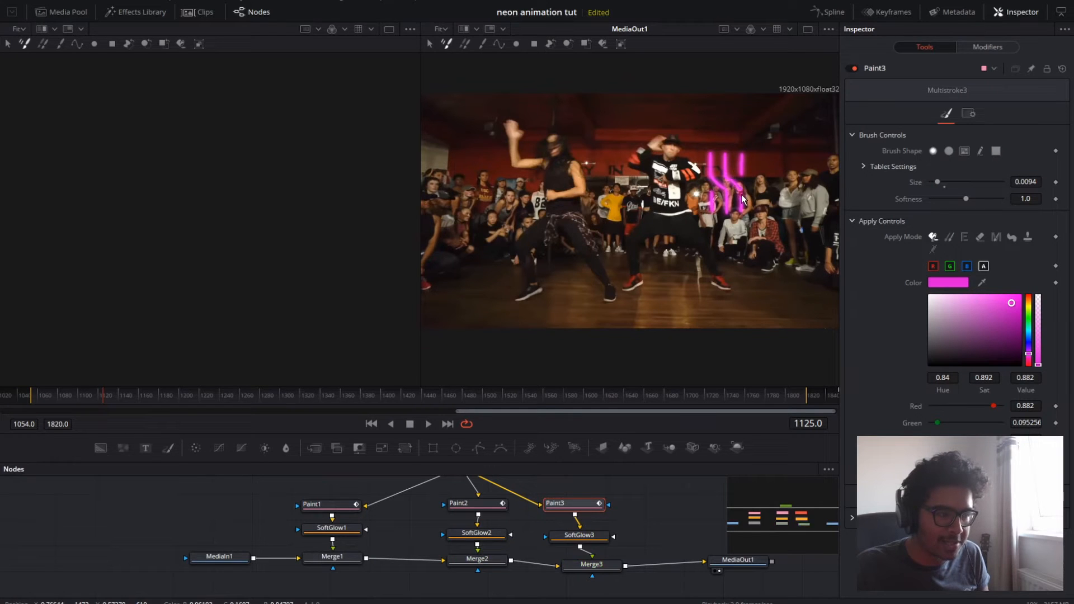
drag(741, 177, 717, 186)
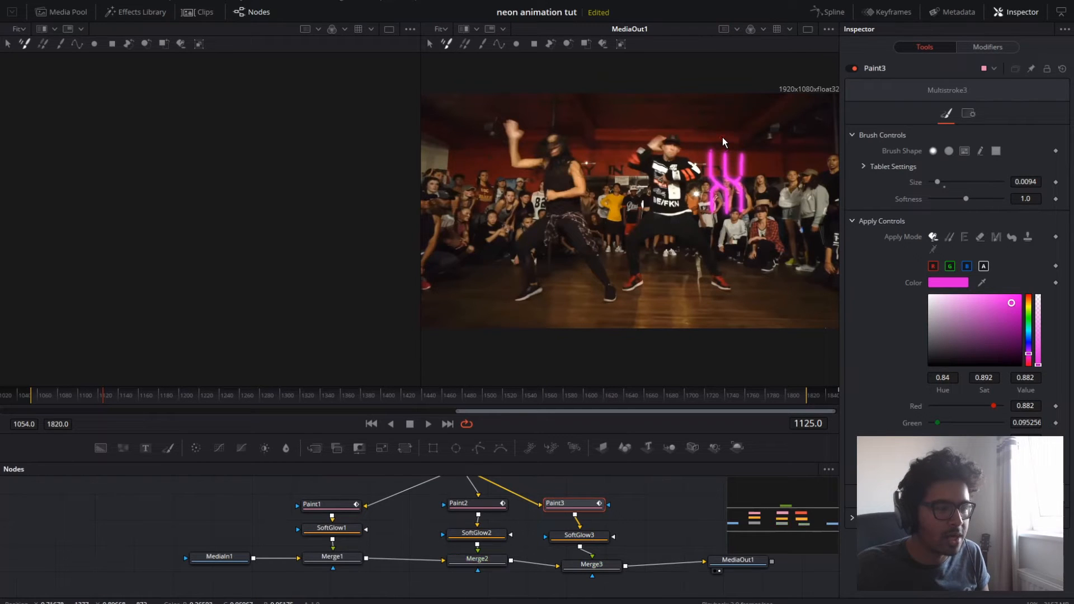
drag(723, 137, 743, 153)
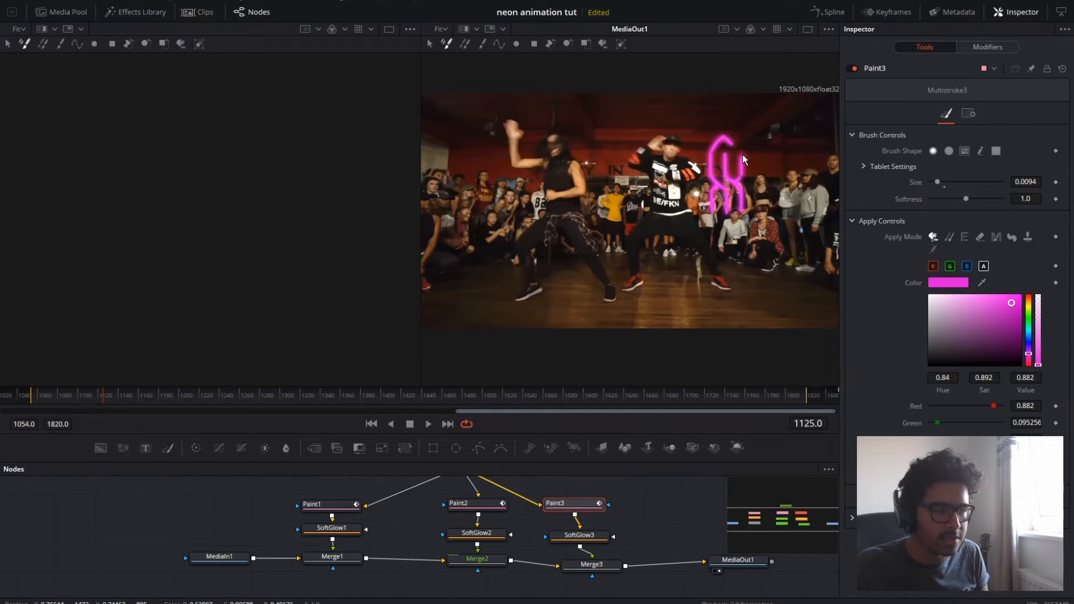
drag(712, 212, 728, 227)
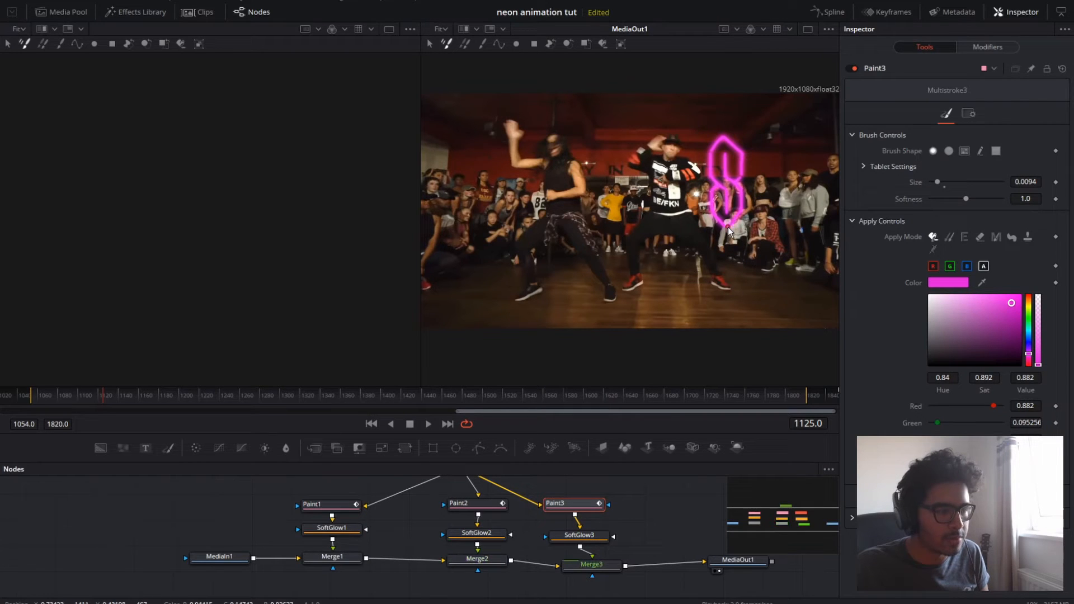
Redraw the full magenta S with bars, diagonals and pointed ends on frame 1126, and advance to frame 1127
key(Right)
drag(709, 155, 707, 177)
mouse_move(723, 154)
mouse_down()
mouse_move(724, 177)
mouse_move(740, 179)
mouse_up()
mouse_move(708, 194)
mouse_down()
mouse_move(708, 216)
mouse_move(723, 215)
mouse_up()
drag(740, 196, 741, 216)
drag(707, 177, 723, 193)
drag(724, 177, 741, 195)
drag(708, 153, 722, 135)
drag(721, 135, 742, 155)
drag(708, 216, 720, 233)
mouse_move(721, 234)
mouse_down()
mouse_move(742, 217)
mouse_move(715, 186)
mouse_up()
drag(740, 180, 707, 181)
key(Left)
key(Right)
key(Right)
mouse_move(727, 159)
mouse_down()
mouse_move(727, 185)
mouse_move(707, 177)
mouse_up()
key(ctrl+z)
key(ctrl+z)
key(Left)
key(Right)
Paint the magenta S with its bars, diagonals and pointed ends on frame 1127
mouse_move(726, 154)
mouse_down()
mouse_move(726, 177)
mouse_move(741, 179)
mouse_up()
mouse_move(707, 193)
mouse_down()
mouse_move(707, 216)
mouse_move(723, 216)
mouse_up()
mouse_move(741, 194)
mouse_down()
mouse_move(717, 194)
mouse_move(741, 217)
mouse_up()
drag(708, 177, 723, 193)
drag(726, 177, 741, 195)
mouse_move(708, 153)
mouse_down()
mouse_move(722, 135)
mouse_move(743, 157)
mouse_up()
drag(708, 217, 719, 231)
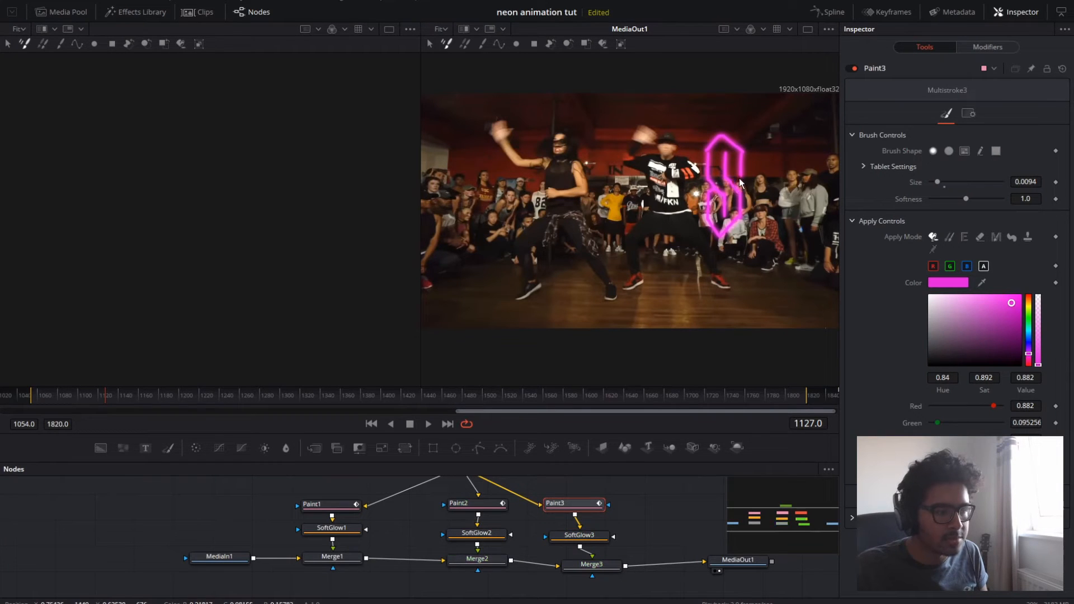
drag(739, 179, 731, 188)
Paint a slightly larger magenta S with pointed ends beside the capped dancer on frame 1128
key(Right)
mouse_move(704, 151)
mouse_down()
mouse_move(705, 178)
mouse_move(723, 178)
mouse_up()
drag(742, 152, 741, 179)
drag(705, 196, 706, 221)
drag(722, 196, 723, 222)
drag(742, 198, 741, 223)
drag(742, 179, 705, 180)
drag(704, 151, 742, 152)
drag(706, 223, 742, 224)
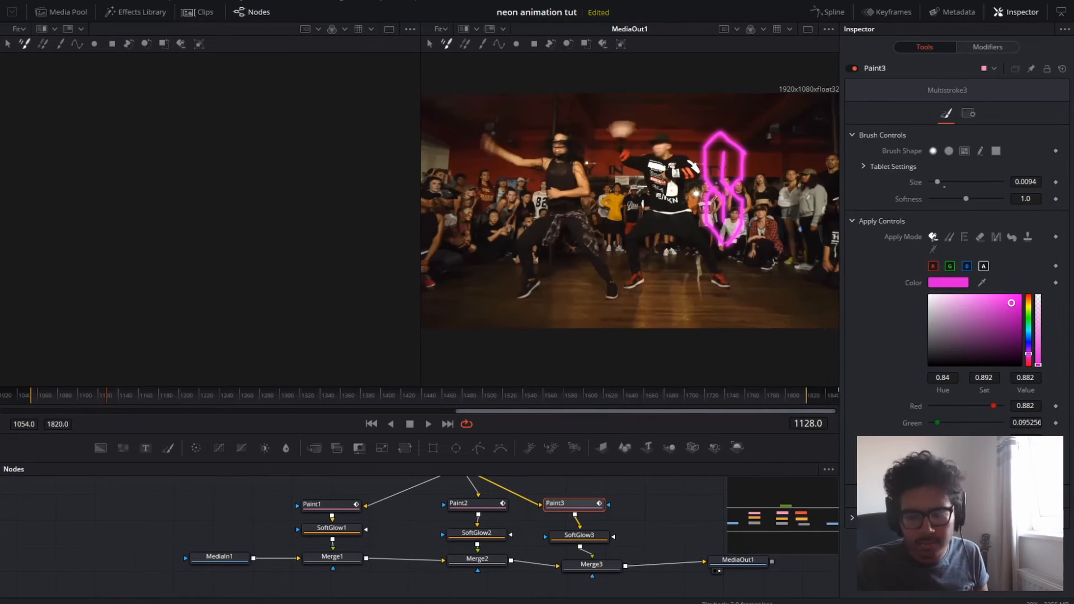
Paint a smaller magenta S beside the capped dancer on frame 1129
key(Right)
mouse_move(708, 166)
mouse_down()
mouse_move(708, 188)
mouse_move(723, 187)
mouse_up()
drag(740, 166, 739, 188)
drag(725, 201, 725, 222)
drag(708, 167, 737, 167)
drag(712, 219, 738, 219)
Shrink the magenta S further by painting an even smaller version on frame 1130
key(Right)
drag(717, 179, 726, 196)
mouse_move(739, 179)
mouse_down()
mouse_move(739, 196)
mouse_move(739, 169)
mouse_up()
drag(719, 215, 737, 233)
drag(717, 191, 729, 221)
Review the painted S frames, play the animation from the start on the Edit page, and replay the S section
key(Right)
key(Right)
key(Left)
key(Left)
key(Left)
key(Left)
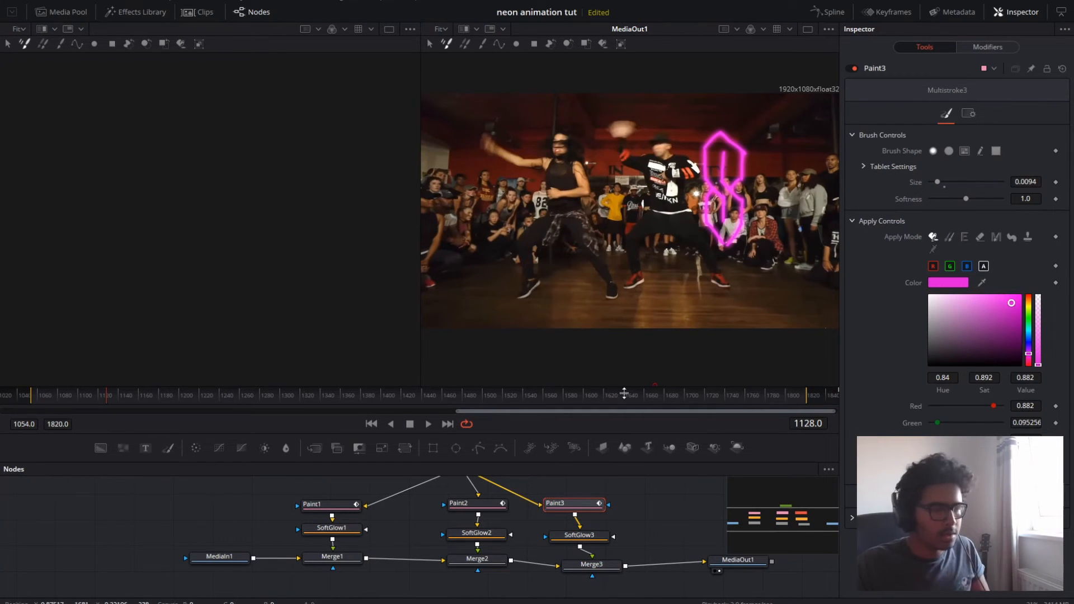
key(shift+4)
drag(168, 350, 126, 354)
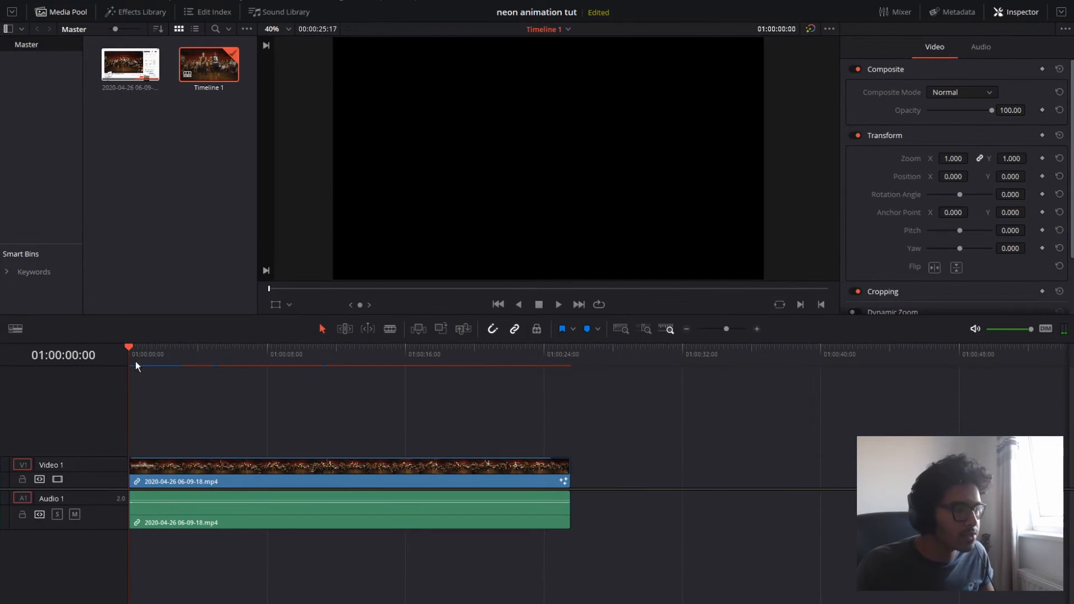
key(space)
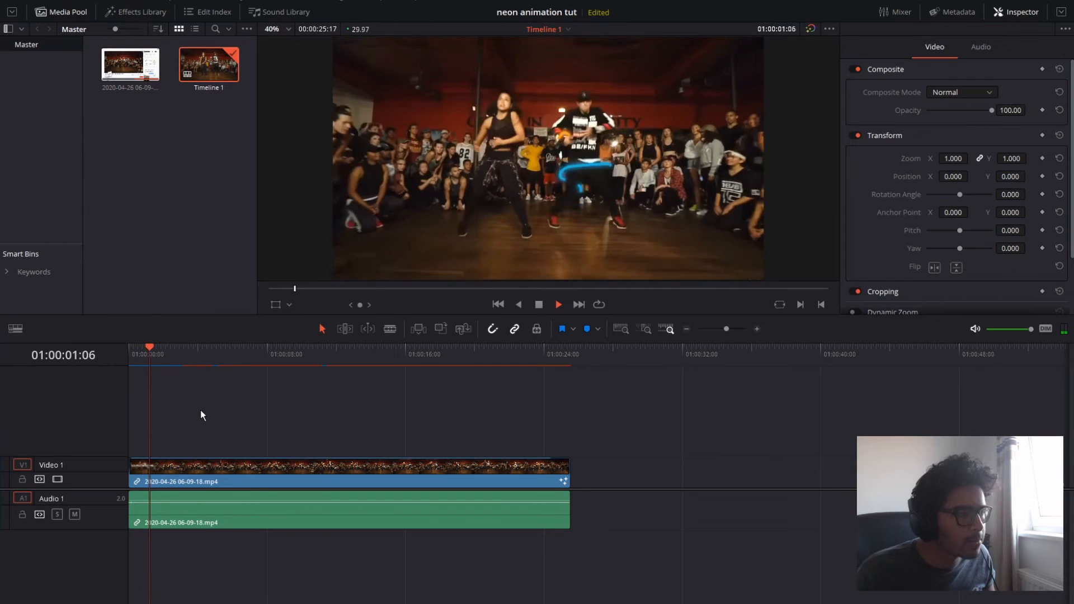
key(space)
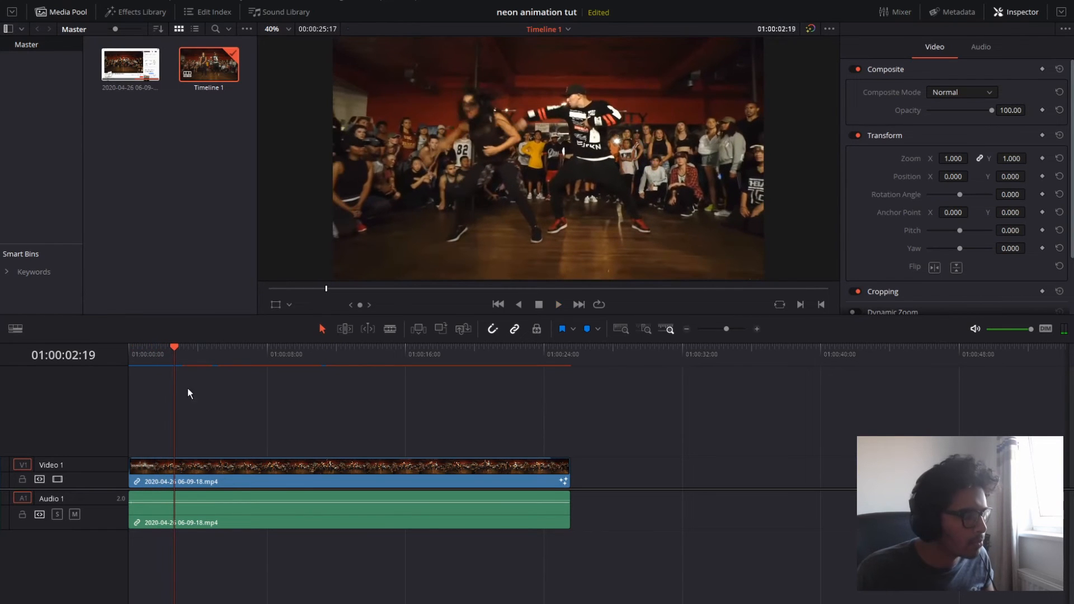
click(160, 348)
key(space)
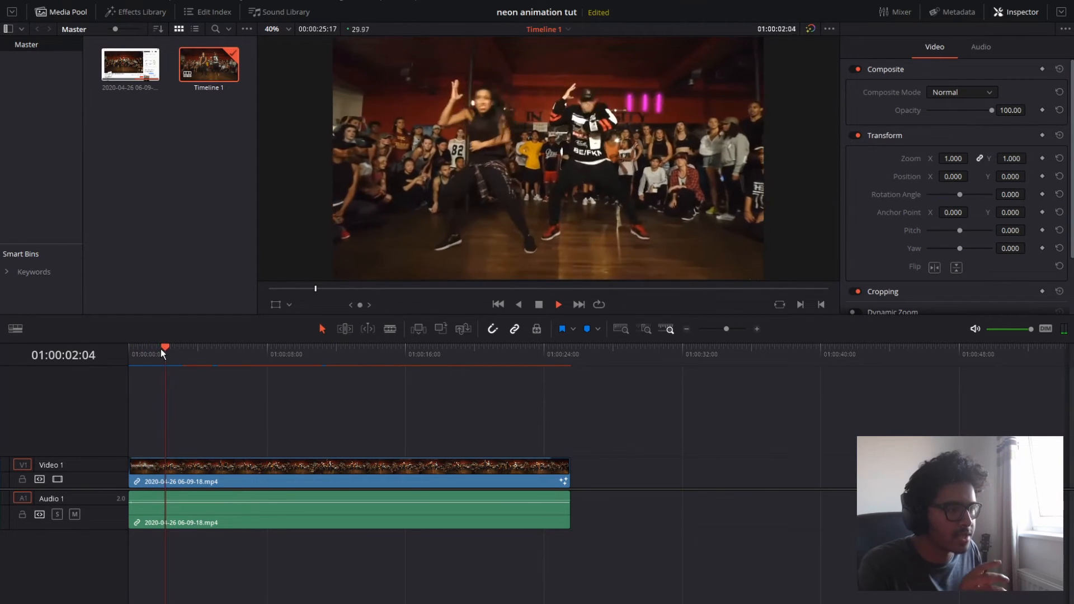
Replay the animation from about one second, pausing to inspect the blue, orange and magenta effects around the capped dancer
click(148, 351)
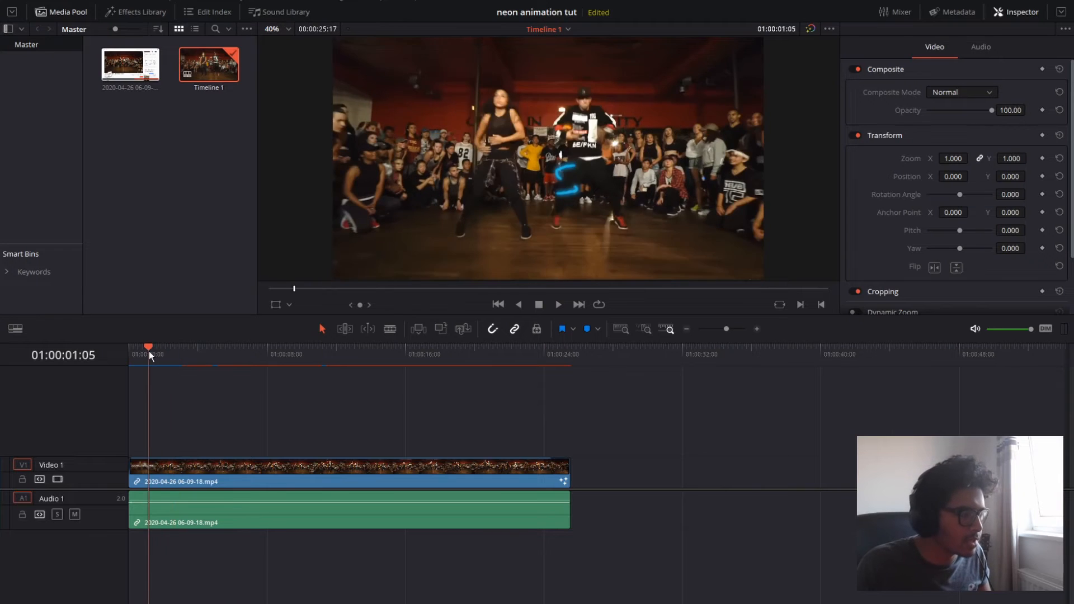
key(space)
click(286, 287)
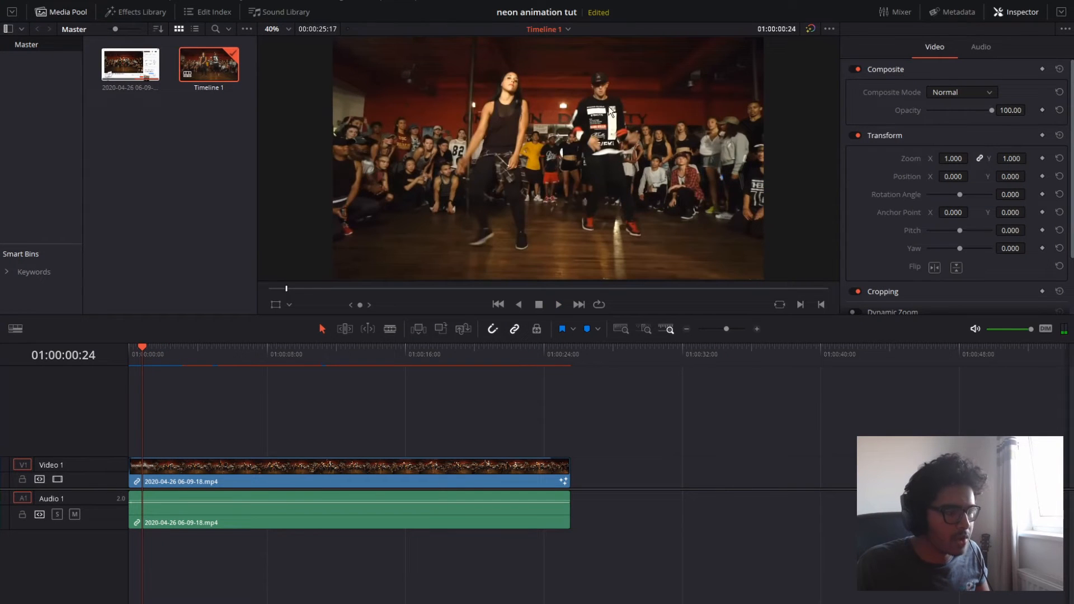
key(space)
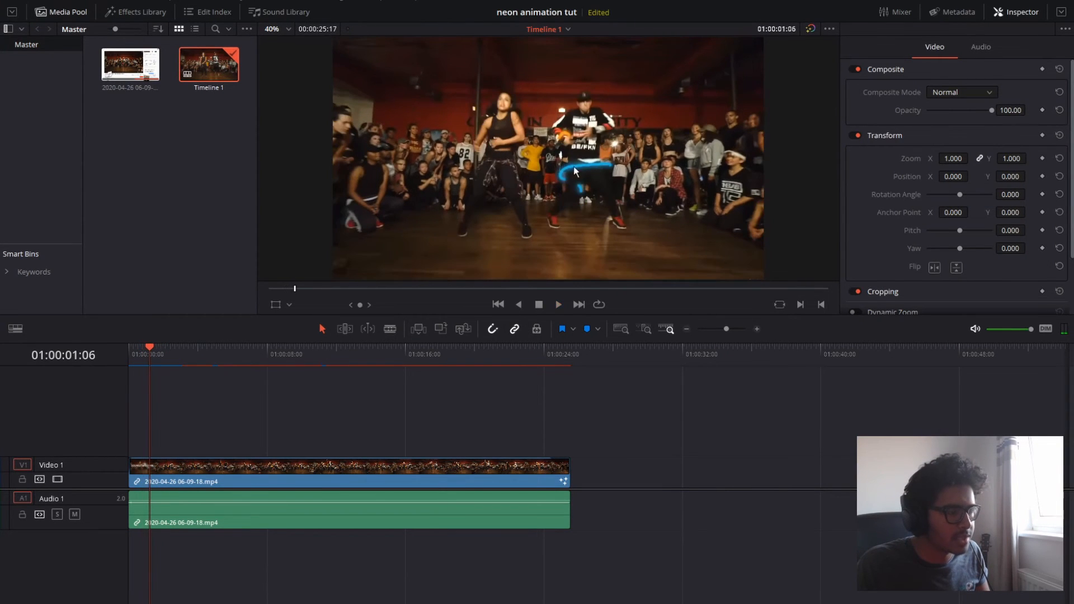
key(space)
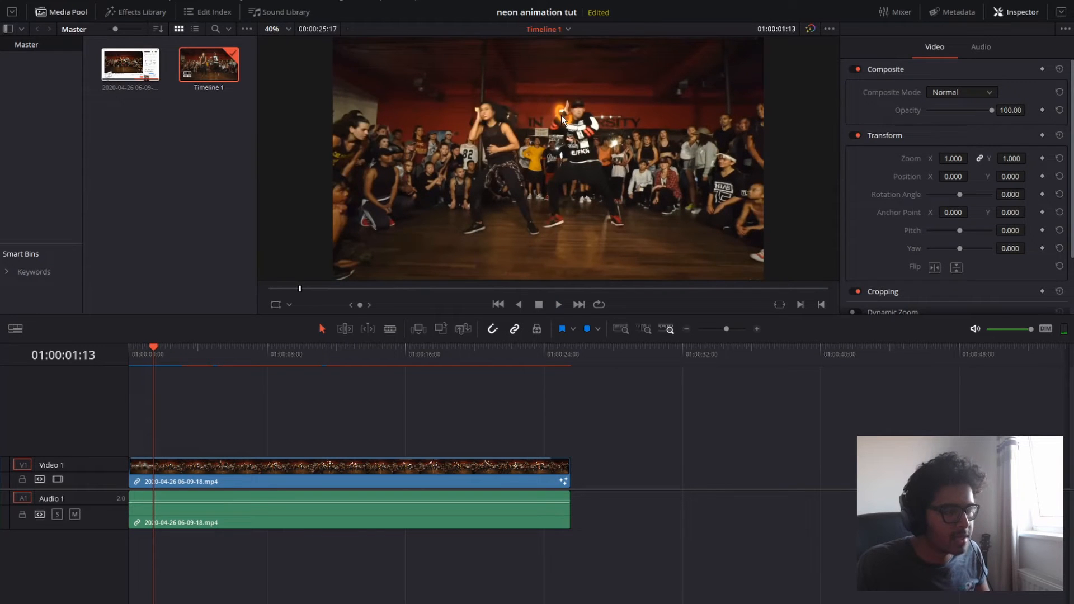
key(space)
key(space)
key(space)
key(space)
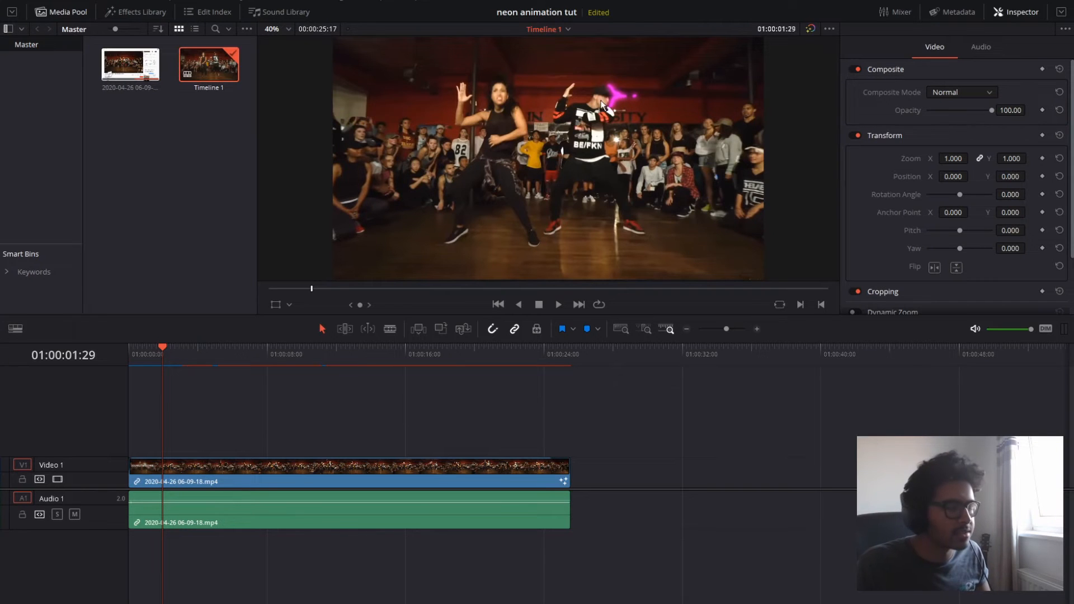
key(space)
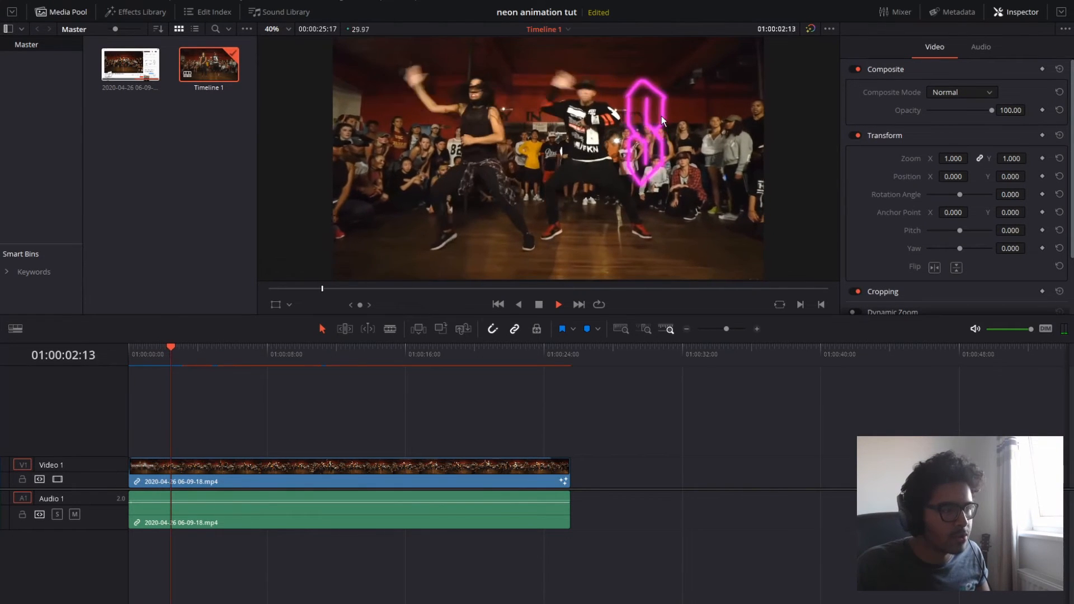
mouse_move(153, 350)
mouse_down()
mouse_move(182, 347)
mouse_move(167, 350)
mouse_up()
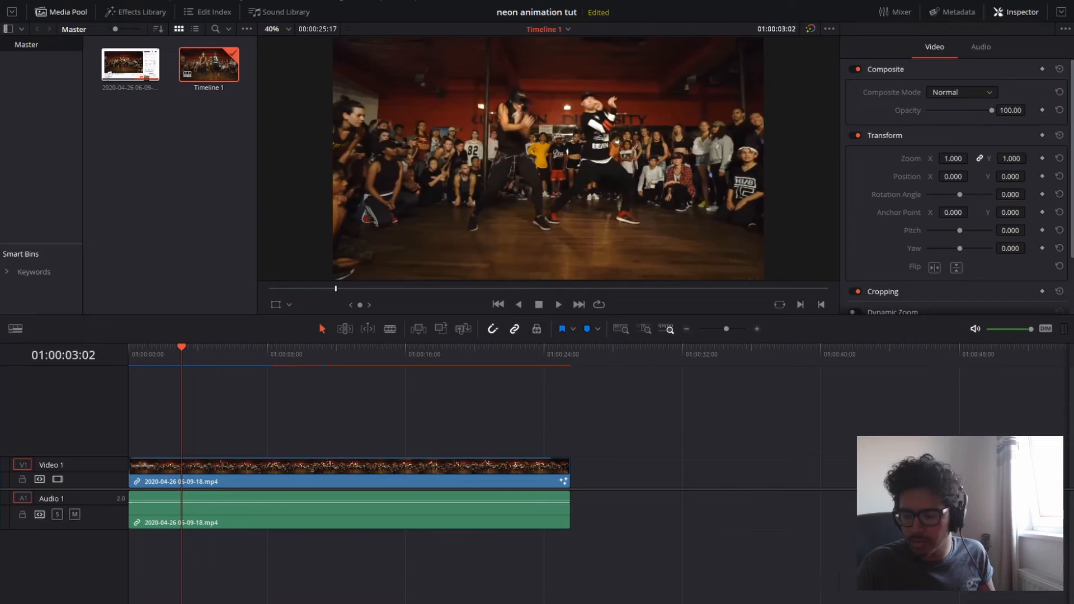
Return to the Fusion page, change Paint2's brush colour to green, and set Paint3's brush colour to lime green
key(shift+5)
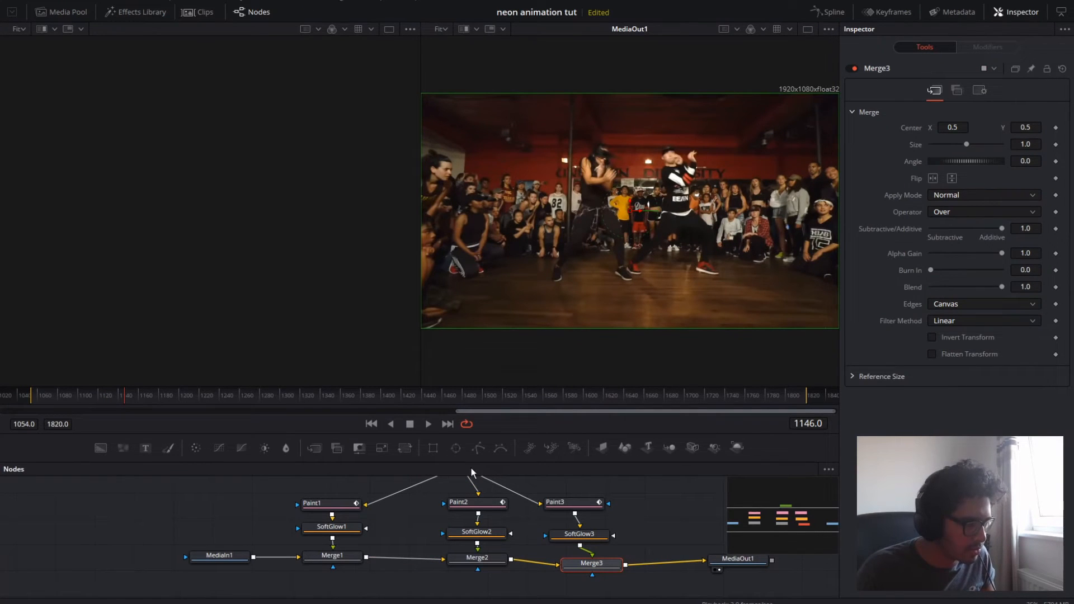
click(477, 506)
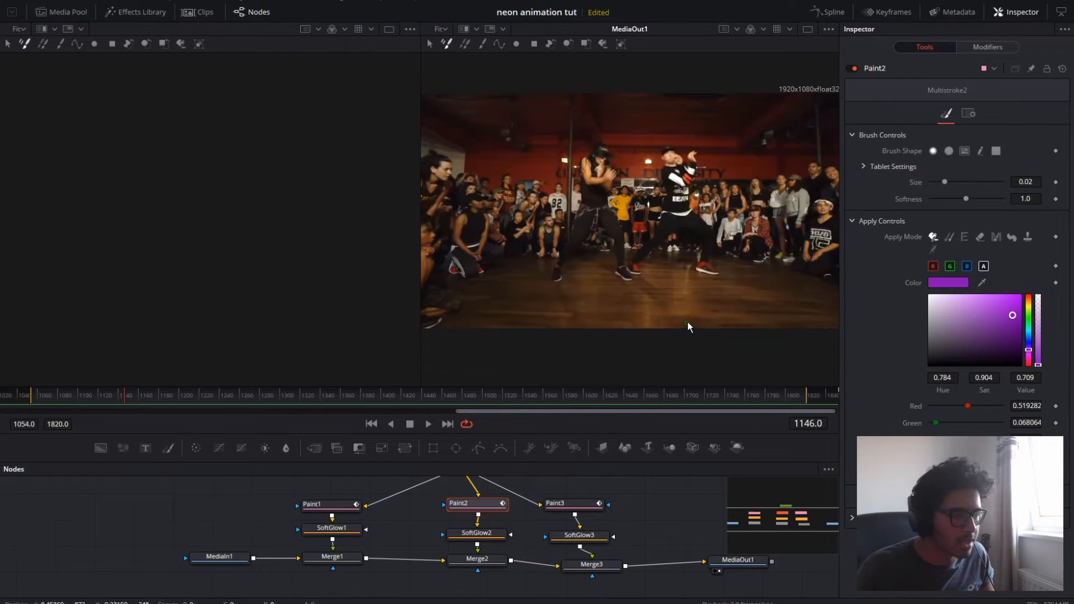
click(1029, 320)
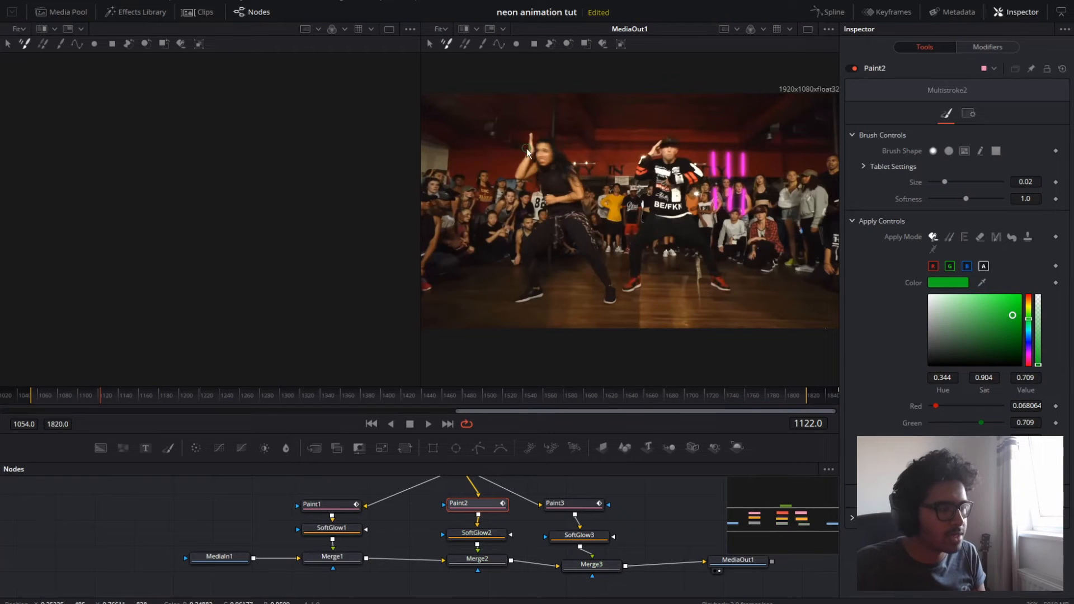
click(573, 504)
click(1029, 313)
Paint a lime green yo-yo string between the woman's raised hand and the floor on two successive frames, ending with frame 1127
mouse_move(526, 135)
mouse_down()
mouse_move(532, 143)
mouse_move(502, 152)
mouse_move(478, 211)
mouse_move(474, 274)
mouse_up()
key(Right)
drag(480, 311, 508, 125)
Step backward and forward through the green yo-yo frames to examine how the string moves with the woman's hand
key(Left)
key(Left)
key(Left)
key(Left)
key(Left)
key(Left)
key(Left)
key(Left)
key(Left)
key(Left)
key(Left)
key(Left)
key(Right)
key(Right)
key(Right)
key(Right)
key(Right)
key(Right)
key(Right)
key(Right)
key(Right)
key(Right)
key(Right)
key(Right)
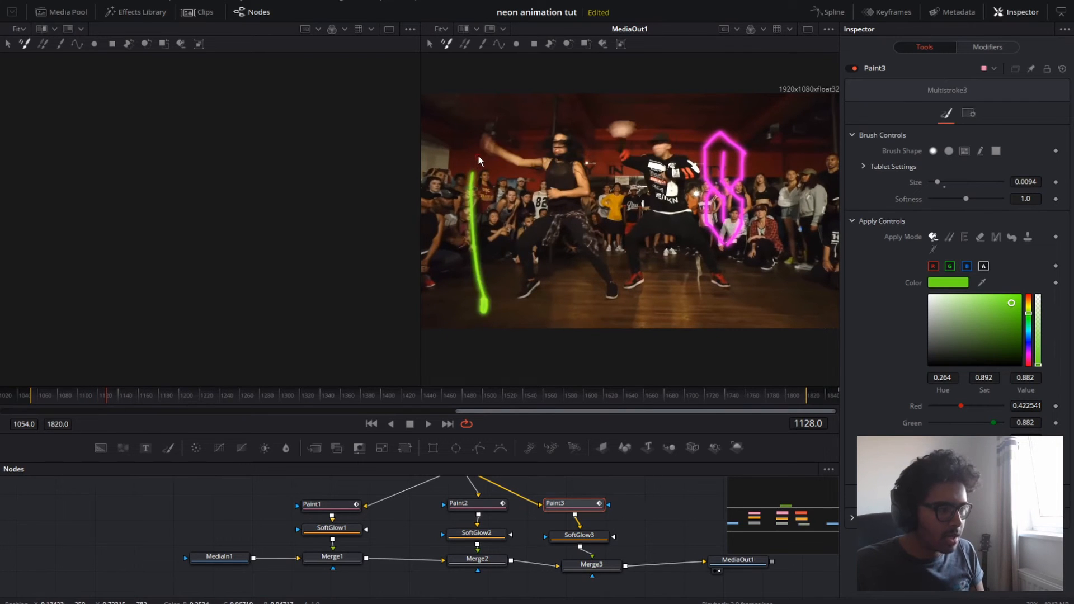
Extend the green yo-yo string to the woman's hand on frame 1128 and paint the whole yo-yo on frame 1129
drag(488, 153, 492, 136)
key(Left)
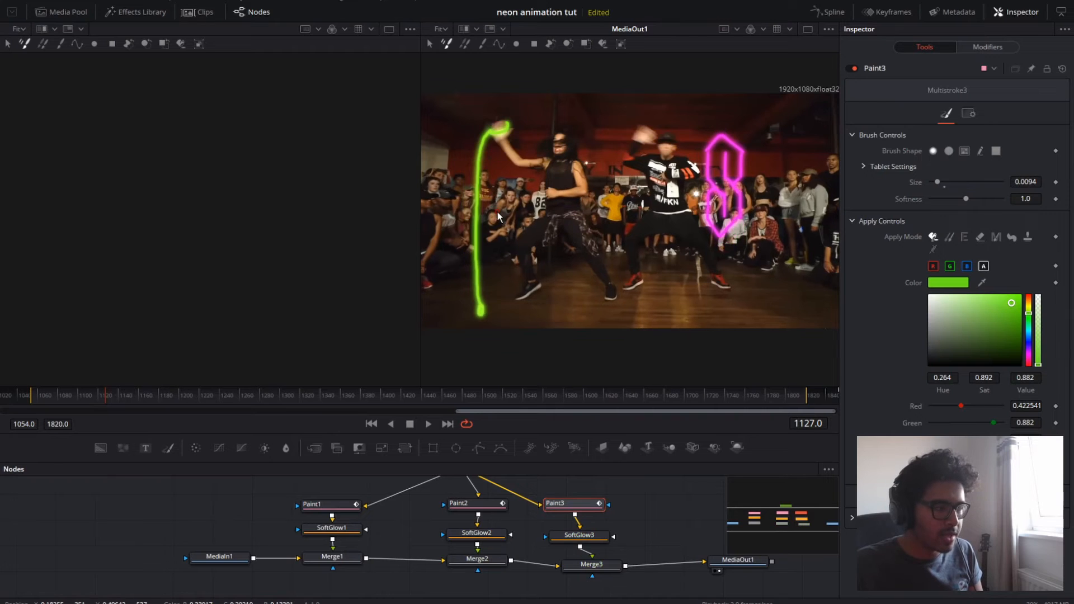
key(Right)
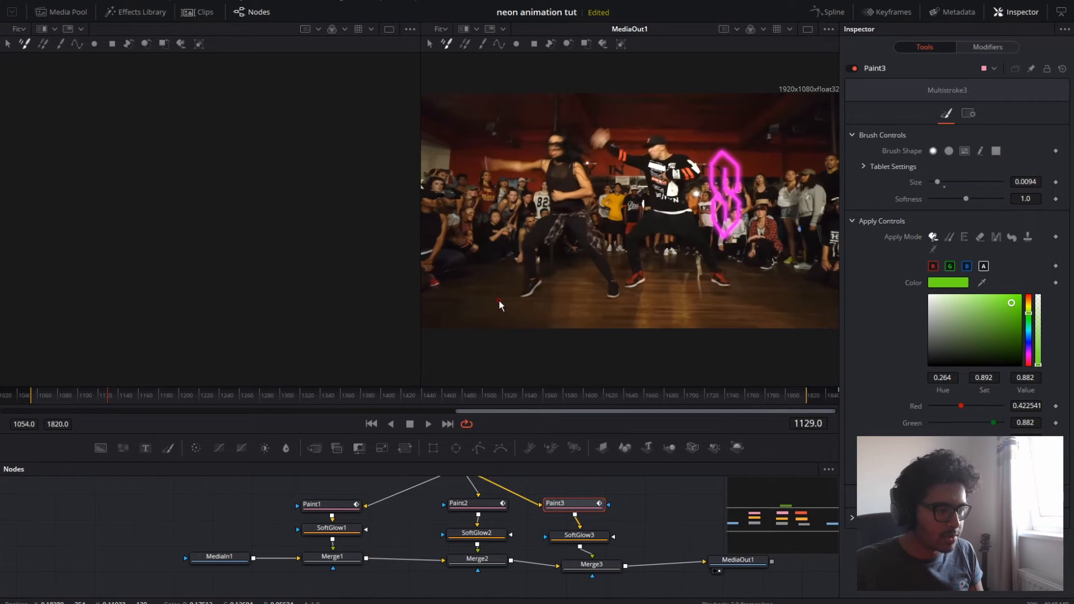
drag(496, 307, 495, 160)
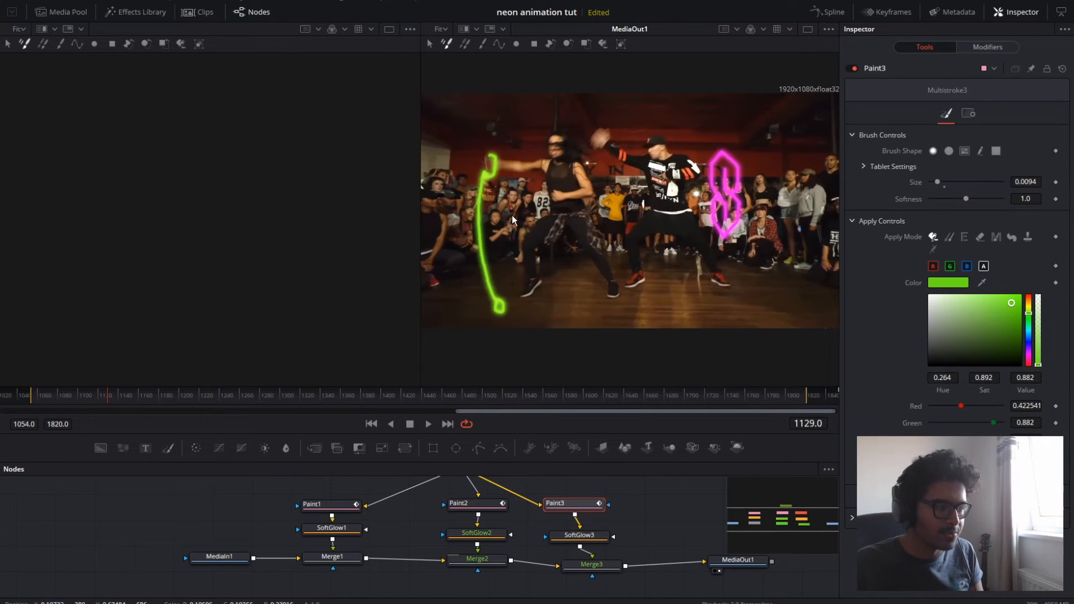
Paint the green yo-yo and its string on frames 1130 and 1131, following the woman's hand as it lowers
key(Right)
mouse_move(507, 307)
mouse_down()
mouse_move(504, 171)
mouse_move(511, 190)
mouse_up()
key(Right)
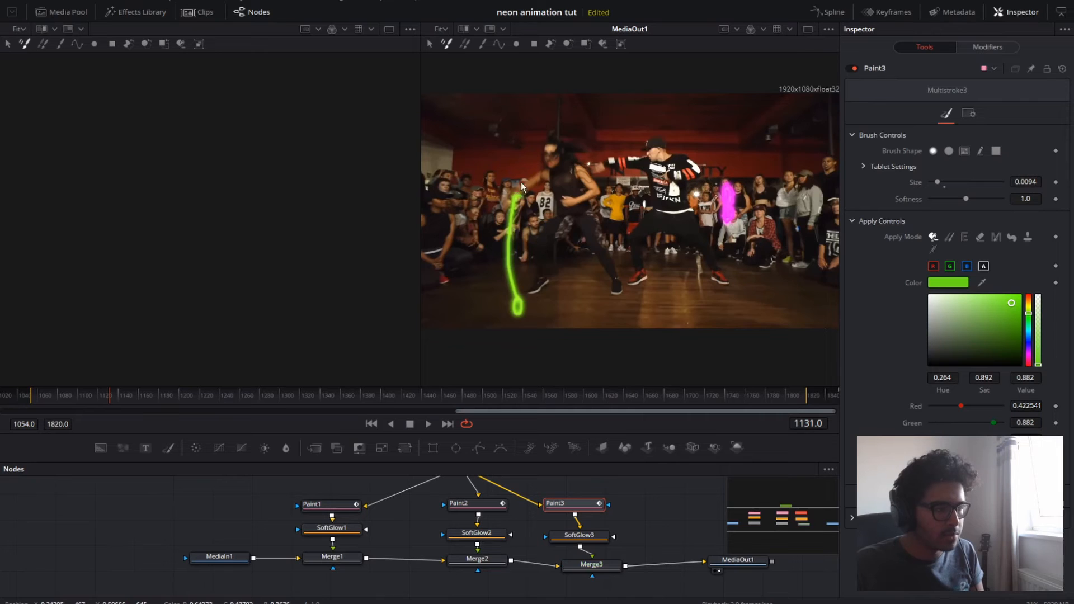
key(Right)
drag(526, 309, 520, 184)
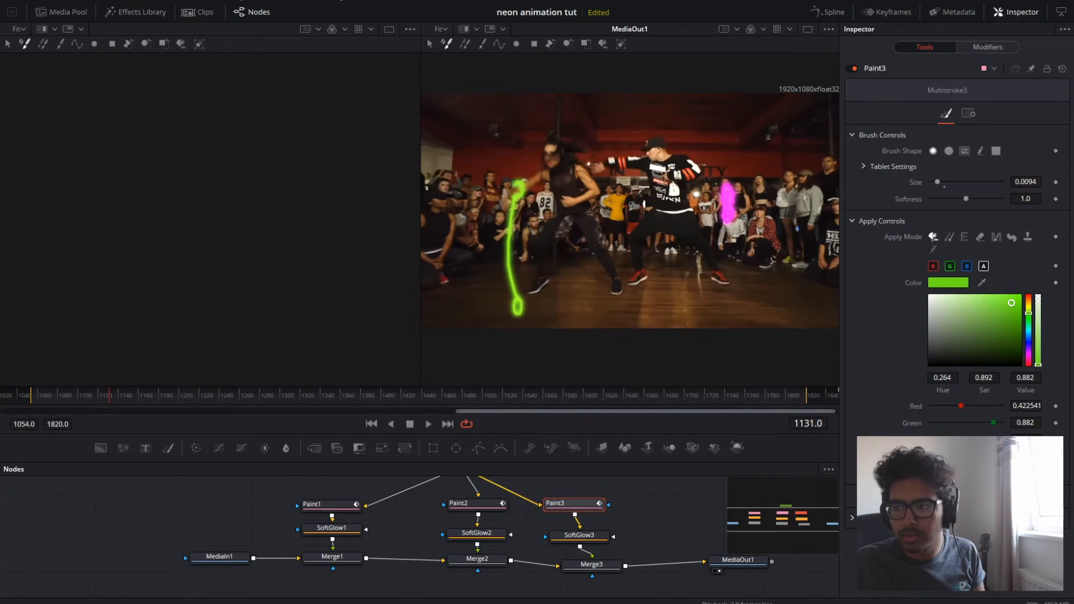
Switch to YouTube in the browser and watch the walk-the-dog yo-yo tutorial as a motion reference
key(alt+Tab)
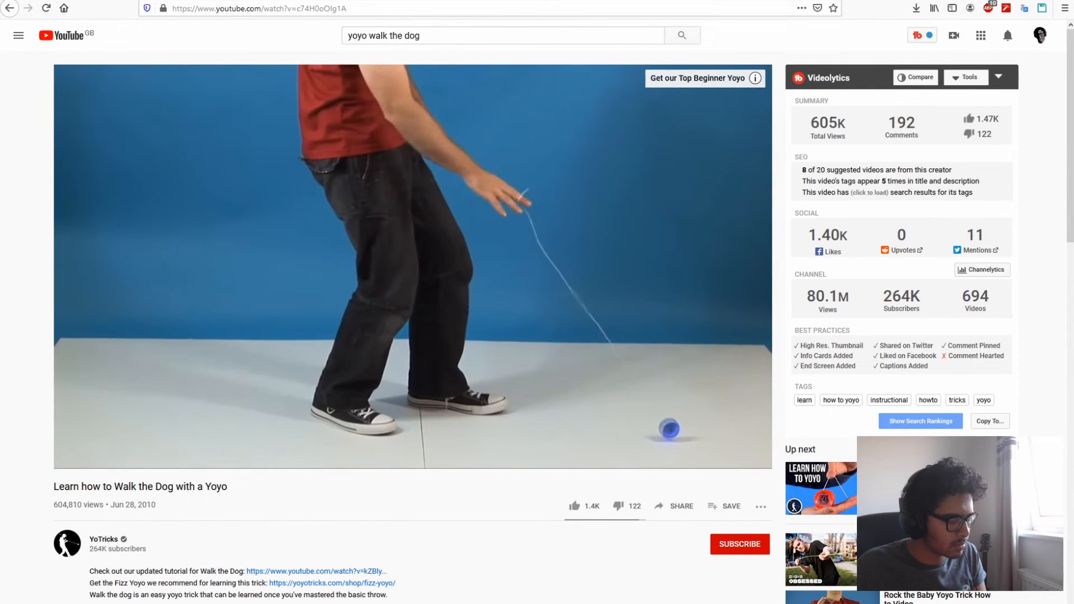
key(space)
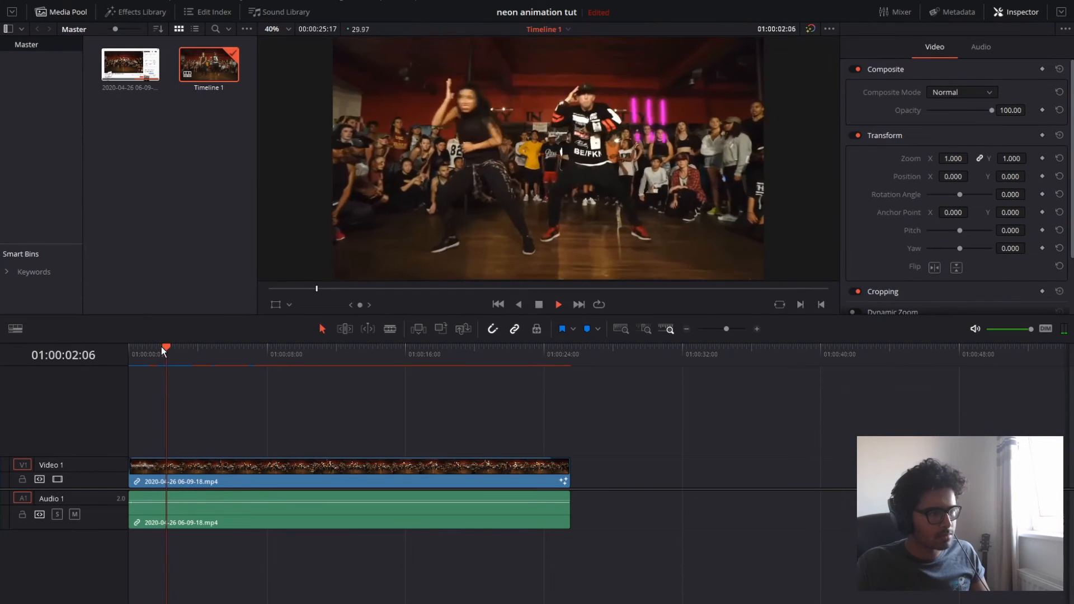
Replay the opening seconds on the Edit page several times to review the green yo-yo animation beside the woman
click(140, 349)
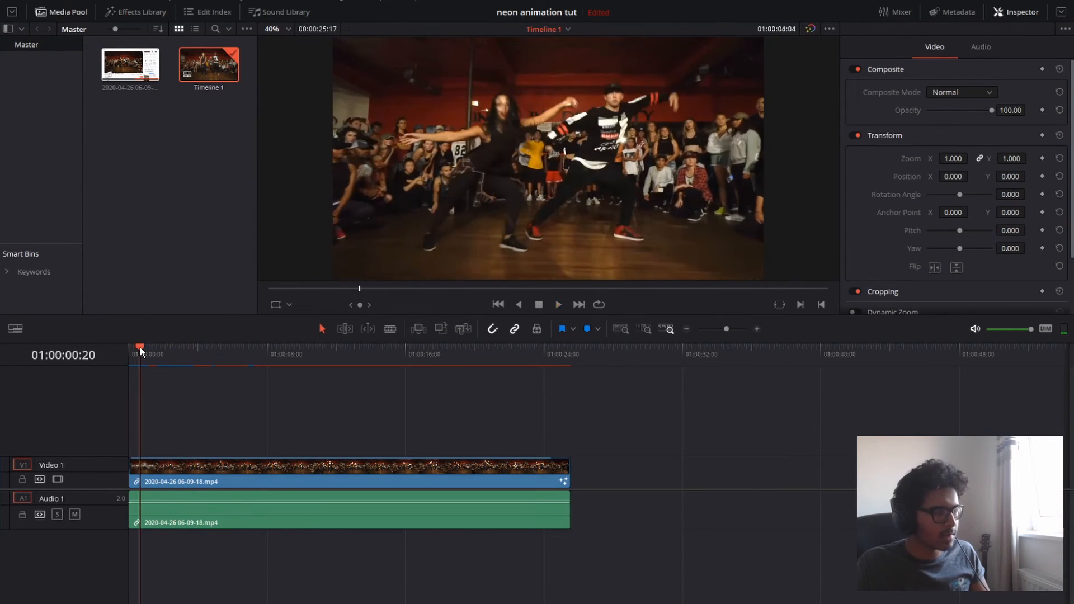
key(space)
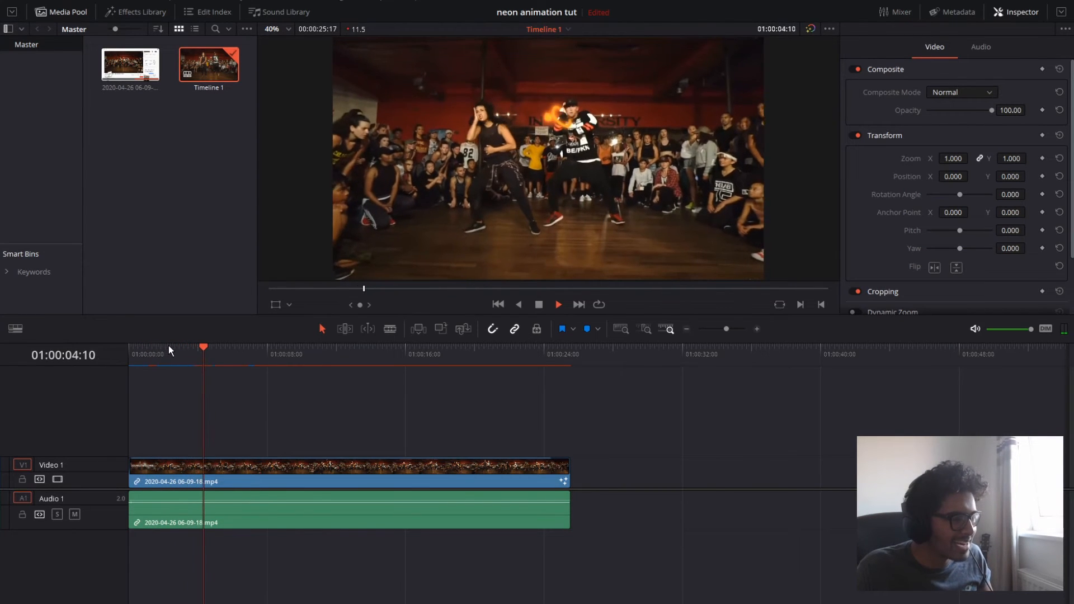
key(space)
drag(187, 342, 137, 352)
key(space)
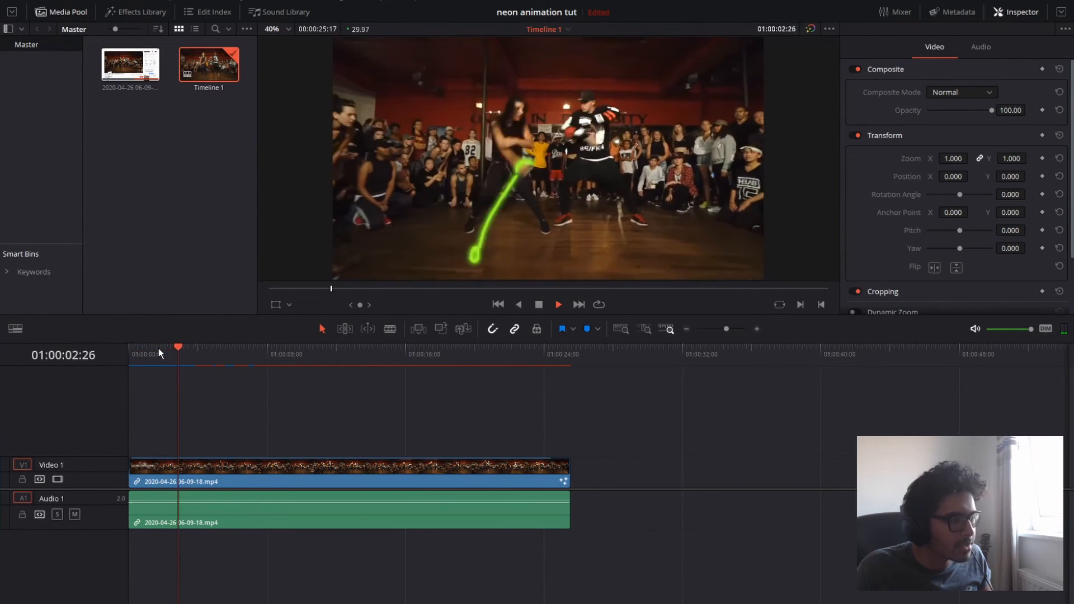
click(159, 348)
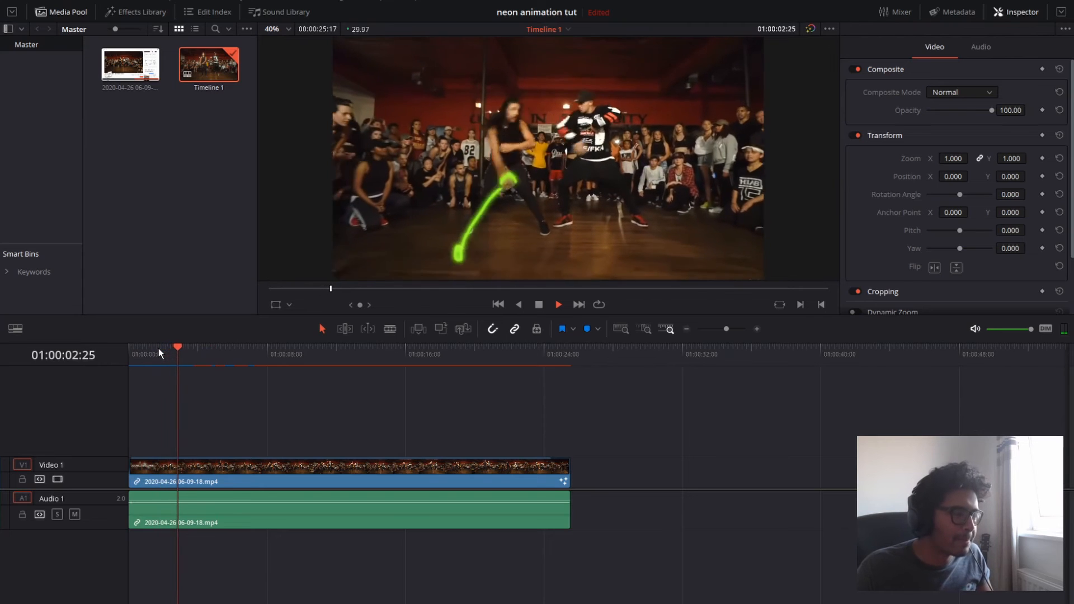
key(space)
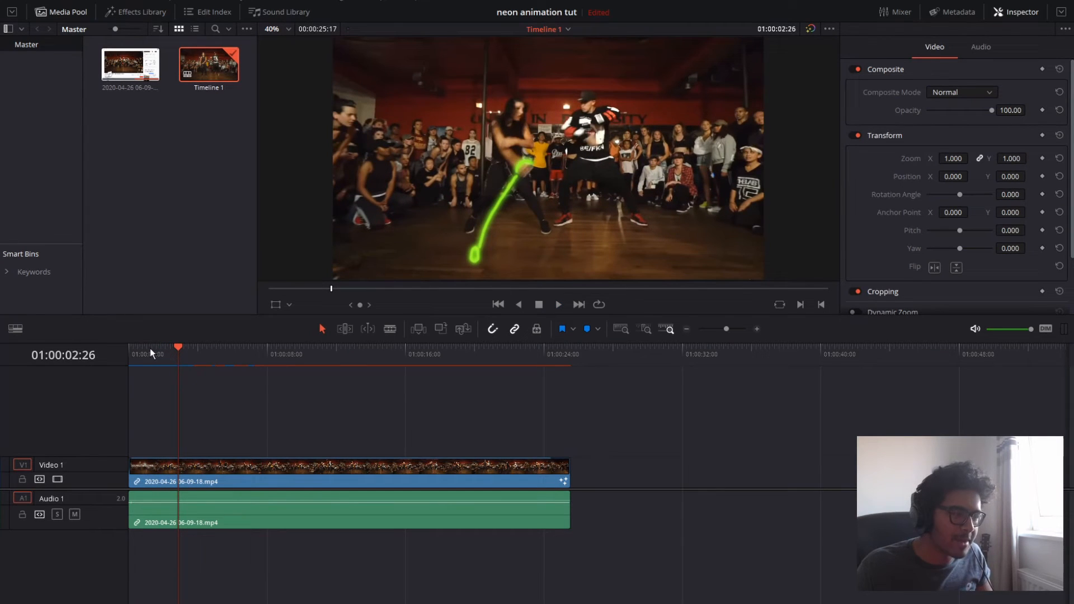
click(149, 348)
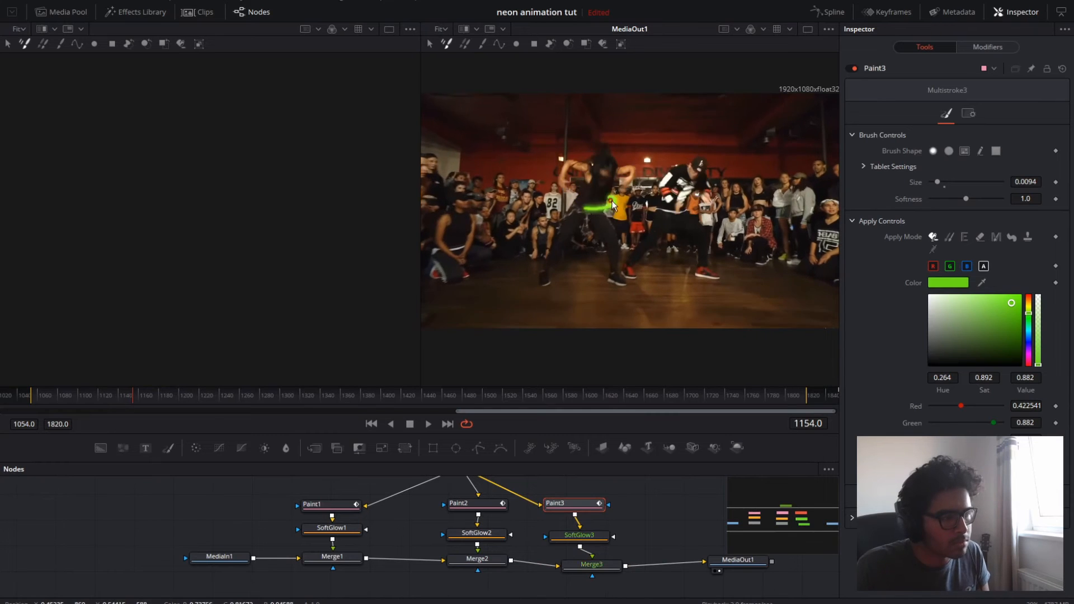
Continue the green neon line frame by frame in Fusion after frame 1154, winding it down from the woman's waist around her legs
key(Right)
key(Right)
mouse_move(554, 215)
mouse_down()
mouse_move(581, 237)
mouse_move(608, 230)
mouse_move(528, 241)
mouse_move(529, 254)
mouse_move(588, 263)
mouse_move(529, 272)
mouse_move(573, 272)
mouse_move(497, 293)
mouse_move(604, 299)
mouse_up()
key(Right)
key(Right)
key(Right)
key(Right)
key(Right)
key(Right)
key(Right)
key(Right)
key(Right)
key(Right)
key(Right)
key(Right)
key(Right)
key(Right)
key(Right)
key(Right)
key(Right)
key(Right)
key(Right)
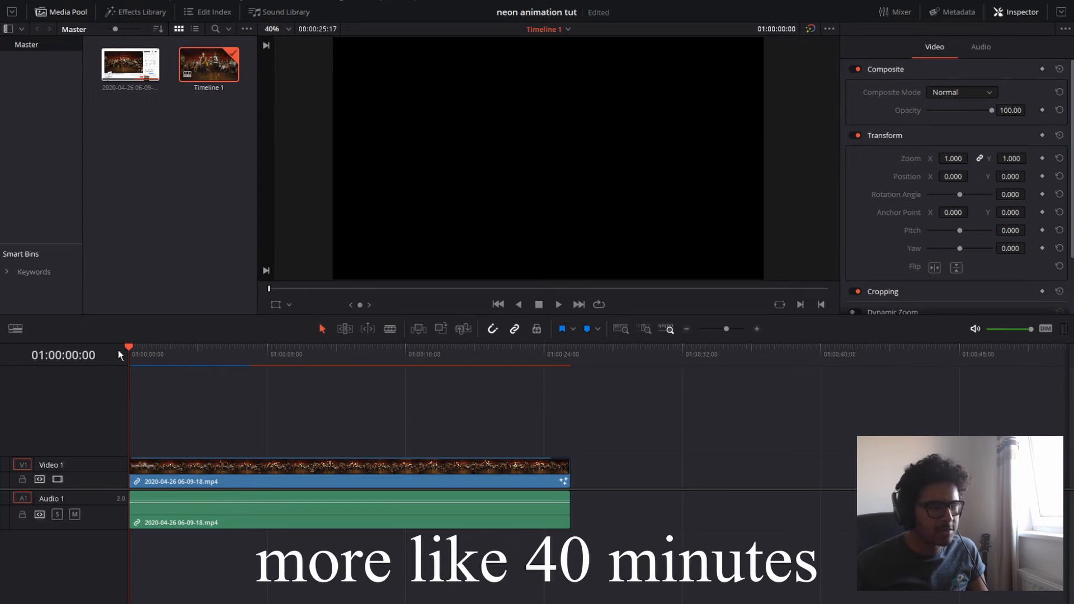
Play the animation from the start on the Edit page and return the playhead to just before the green waist band
key(space)
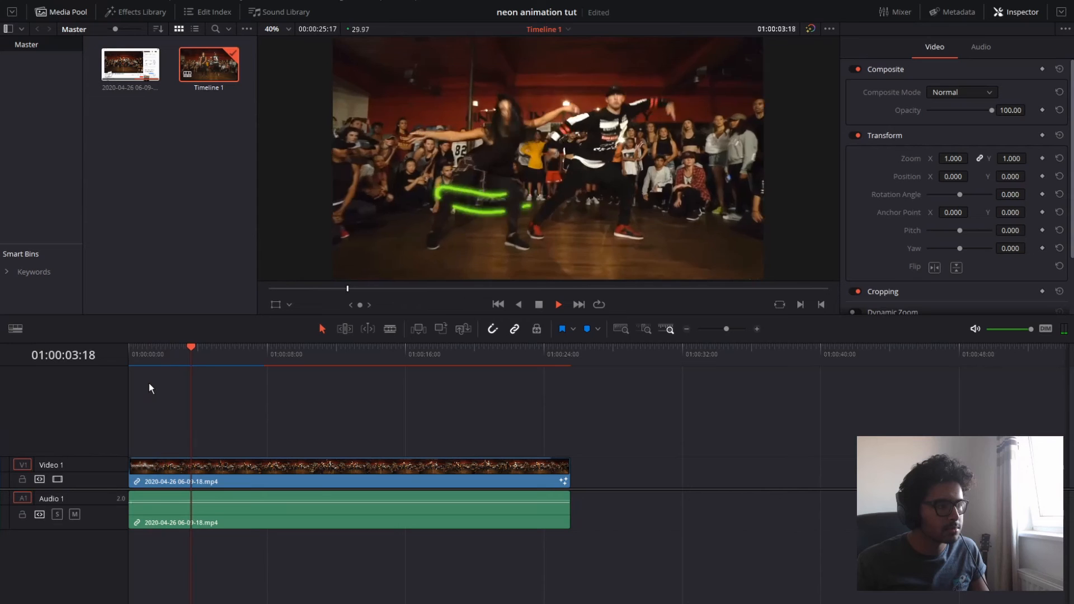
key(space)
drag(180, 346, 173, 346)
Step frame by frame through the green band's descent from the woman's waist to her feet, up to 01:00:03:24
key(Right)
key(Right)
key(Right)
key(Right)
key(Right)
key(Right)
key(Right)
key(Right)
key(Right)
key(Right)
key(Right)
key(Right)
key(Right)
key(Right)
key(Right)
key(Right)
key(Right)
key(Right)
key(Right)
key(Right)
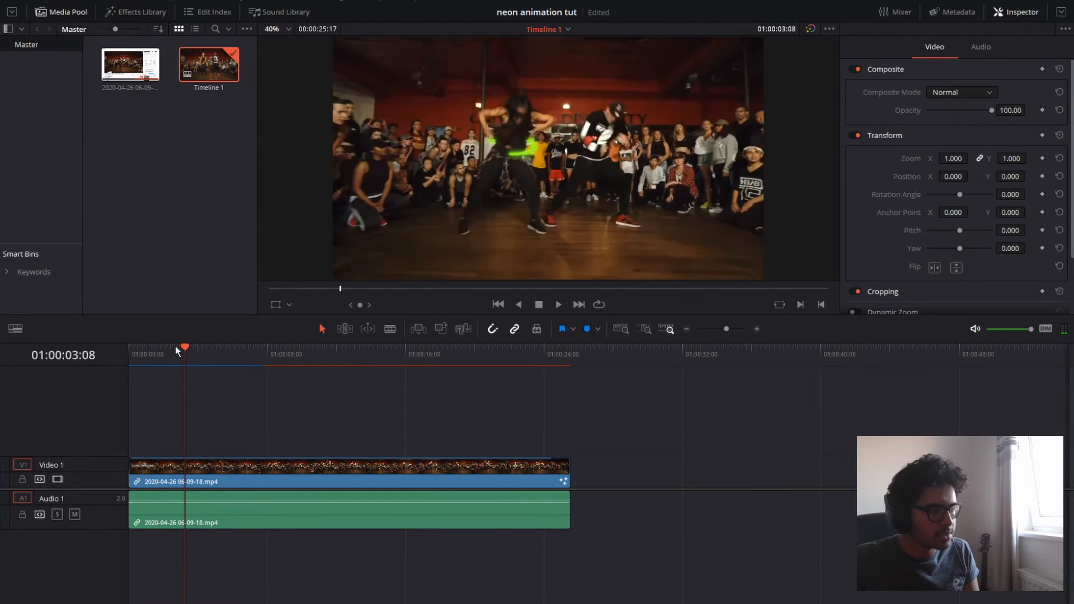
key(Right)
key(Right)
key(Right)
key(Right)
key(Right)
key(Right)
key(Right)
key(Right)
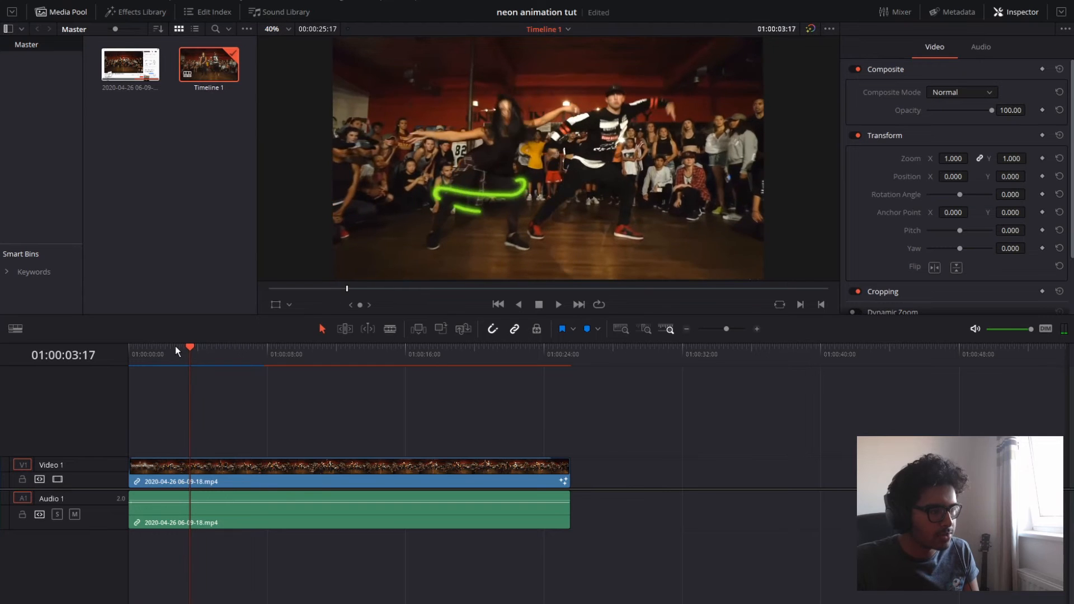
key(Right)
key(Right)
key(Right)
key(Right)
key(Right)
key(Right)
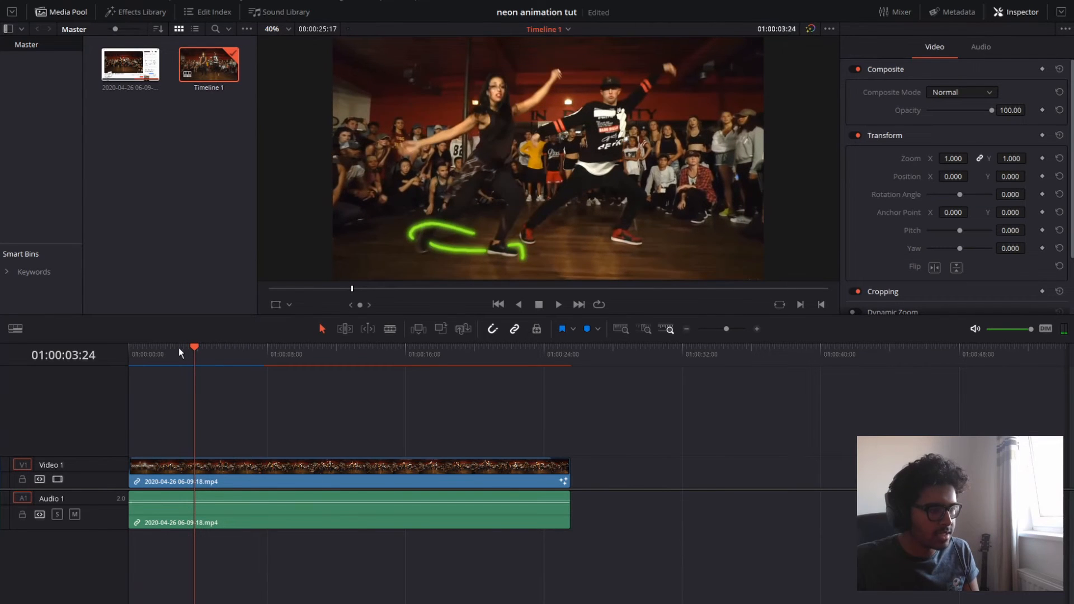
Examine frame by frame how the green streak travels from the woman's shoe to her kicking foot, up to 01:00:04:05
key(Right)
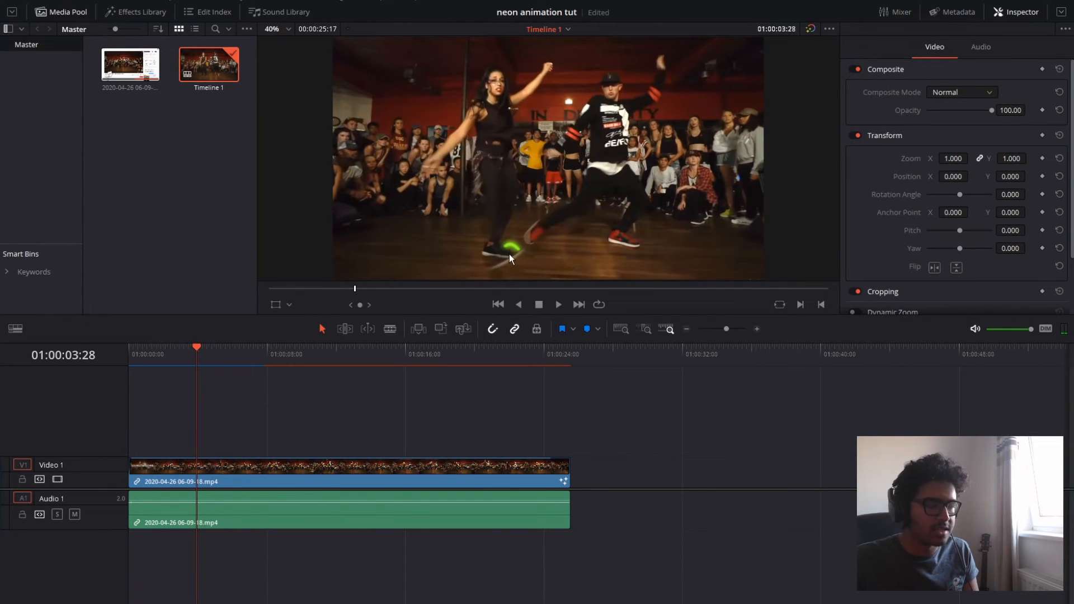
key(Right)
key(Right)
key(Right)
key(Right)
key(Right)
key(Right)
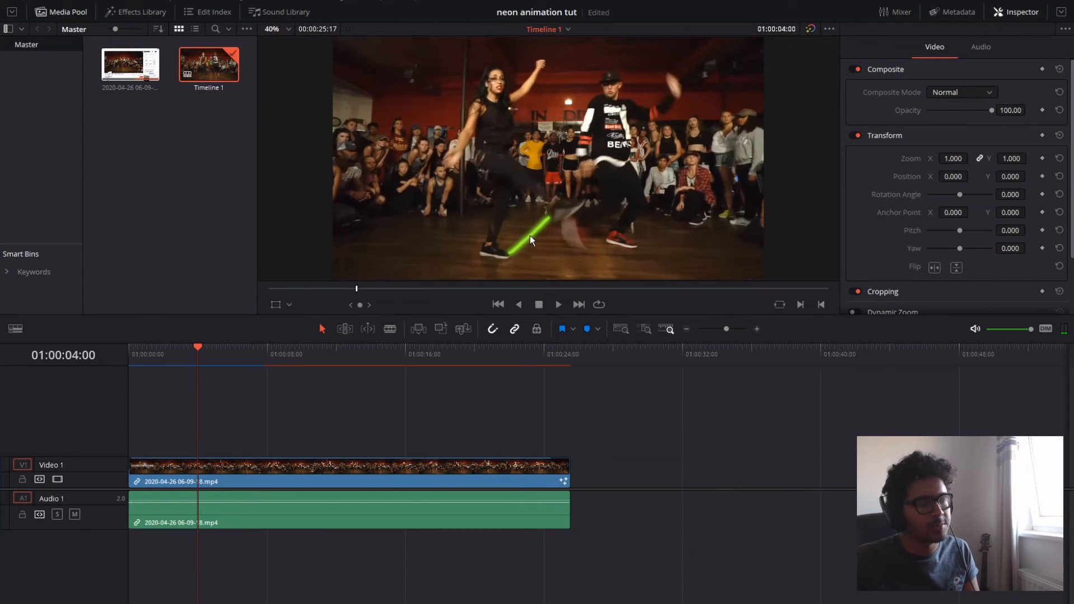
key(Right)
key(Right)
key(Right)
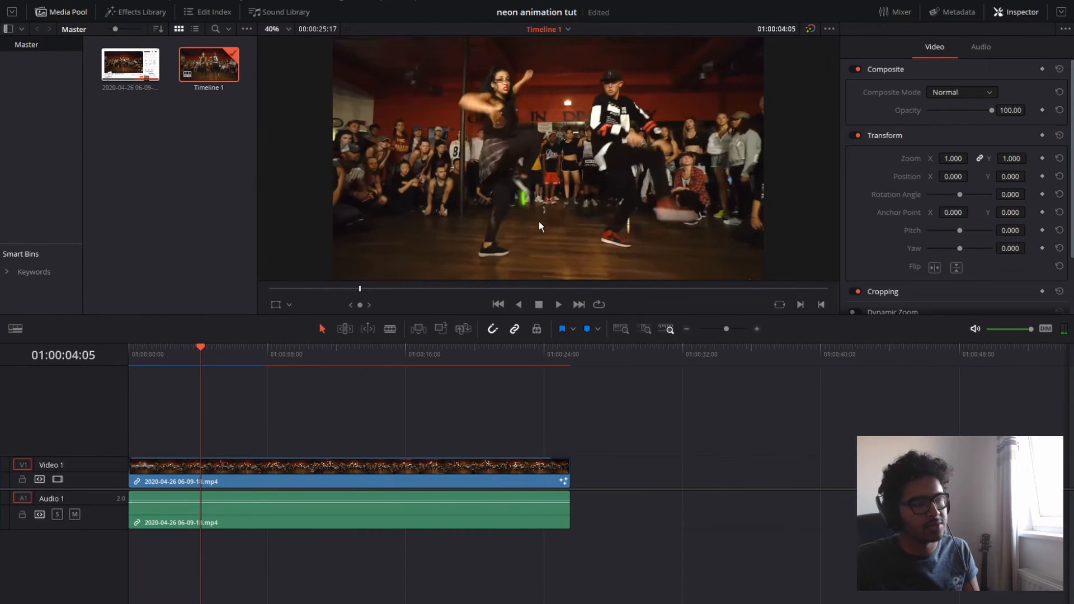
Replay the yo-yo section and scrub from 01:00:02:10 to the unpainted footage at 01:00:04:17
drag(268, 342, 153, 346)
key(space)
click(169, 348)
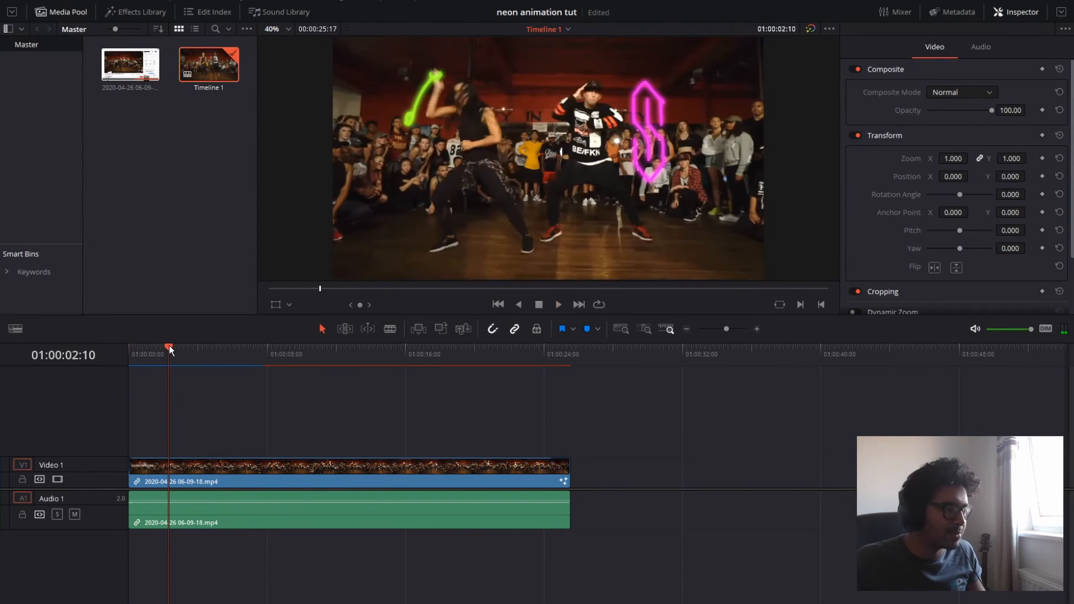
drag(169, 345, 207, 345)
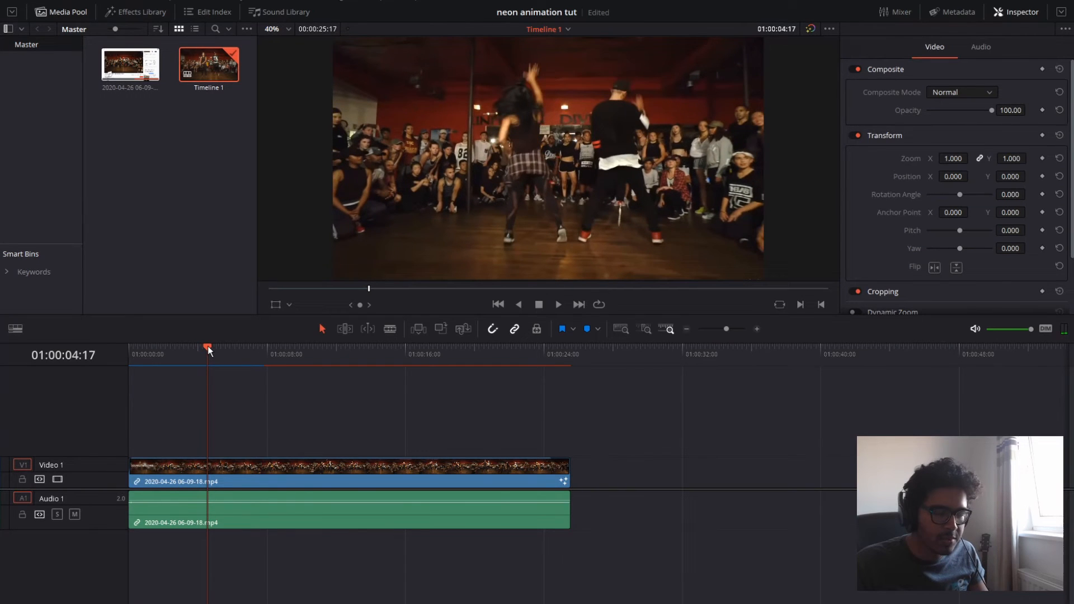
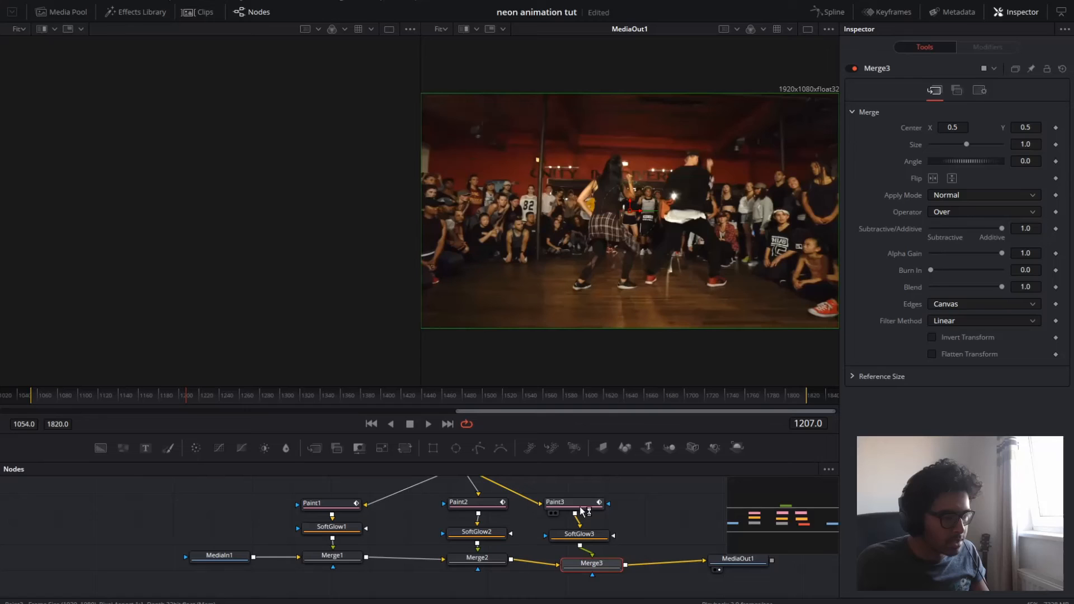
Set the Paint3 brush to blue with hue 0.68 and paint a short stroke under the woman's shoe at frame 1190
click(578, 505)
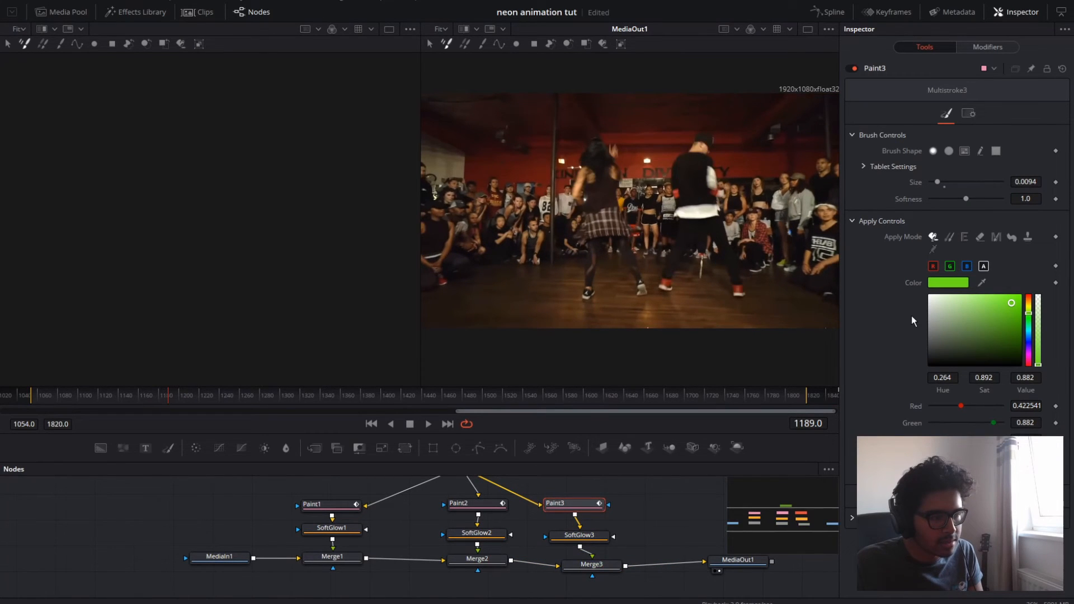
click(1029, 330)
click(1028, 343)
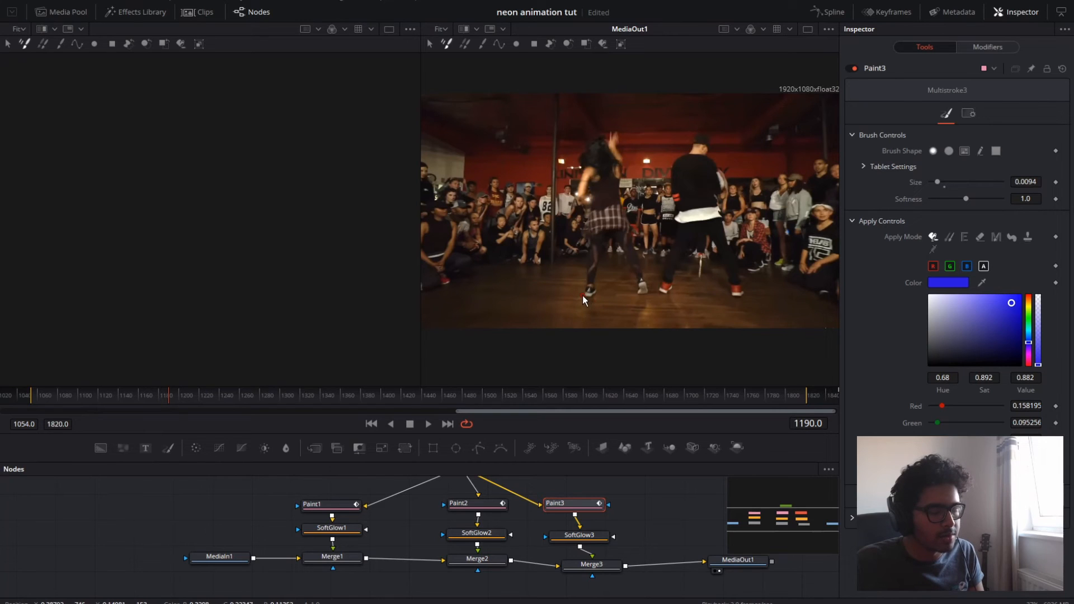
drag(584, 296, 594, 295)
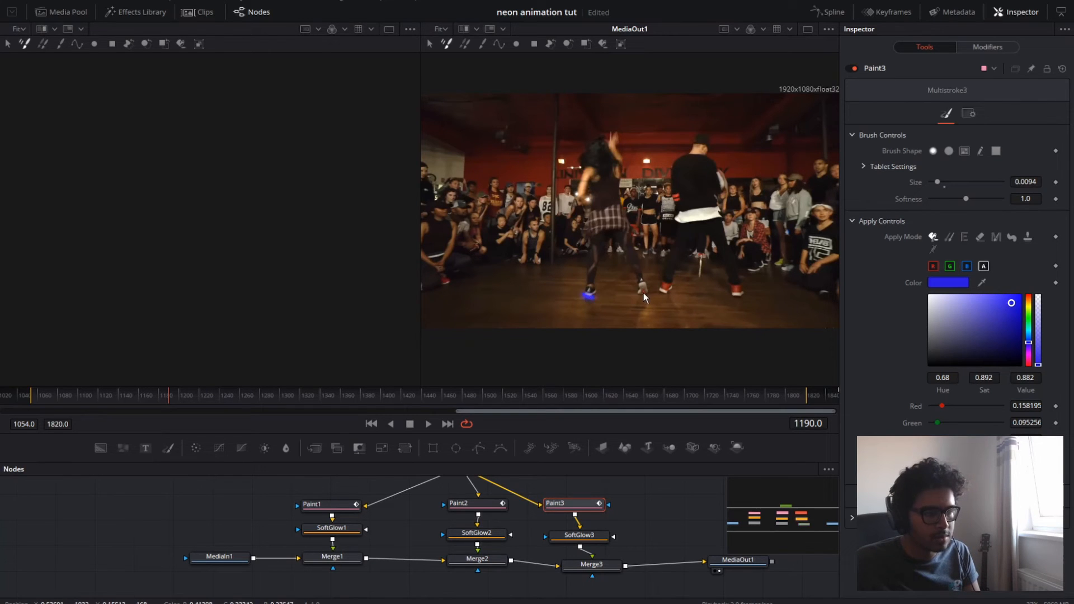
Paint blue curved strokes beneath the dancers' shoes frame by frame through frame 1193
key(Right)
key(Right)
drag(581, 301, 650, 301)
drag(657, 298, 674, 298)
key(Right)
drag(580, 304, 655, 299)
drag(721, 298, 741, 298)
Paint the blue foot arcs wider and farther across the floor frame by frame, through frame 1196
key(Right)
drag(571, 302, 603, 311)
drag(628, 306, 636, 308)
drag(721, 300, 742, 299)
key(Right)
drag(555, 303, 601, 323)
key(Right)
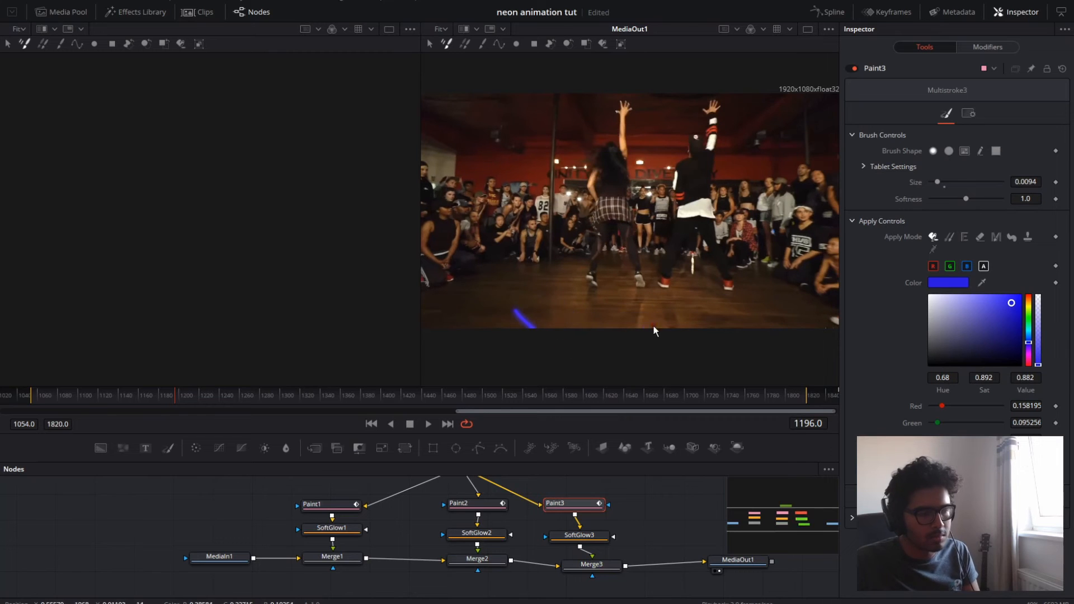
key(Right)
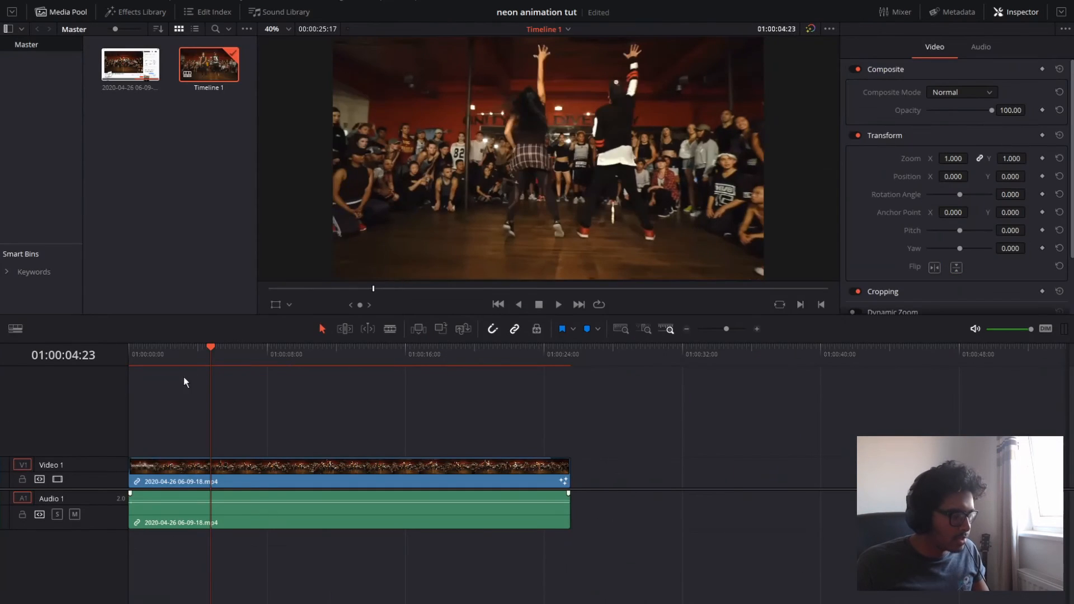
Replay the blue foot arcs from 01:00:03:26 on the Edit page
click(196, 348)
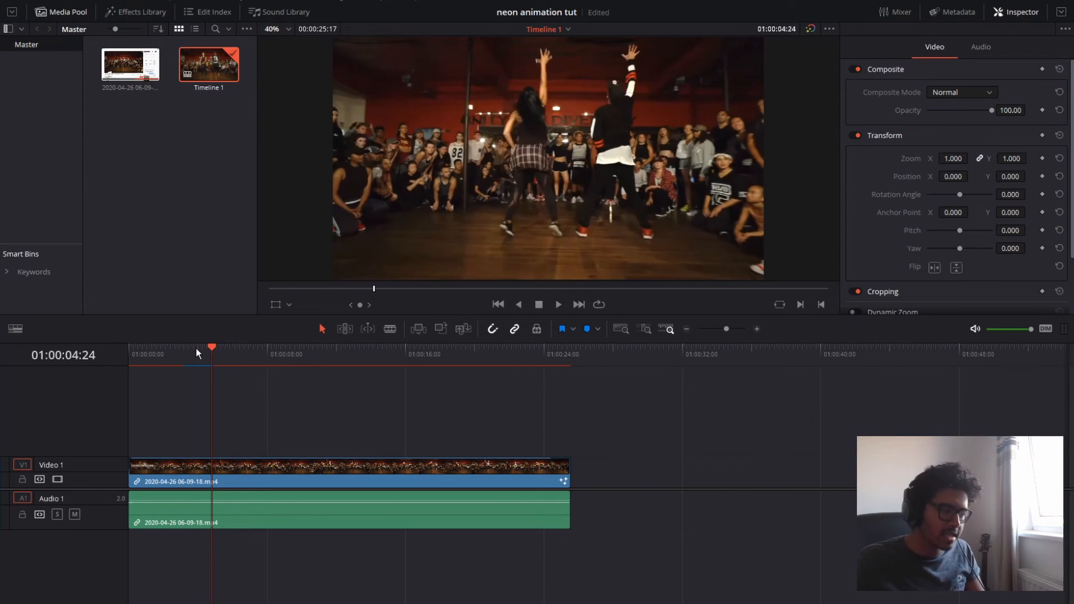
click(196, 347)
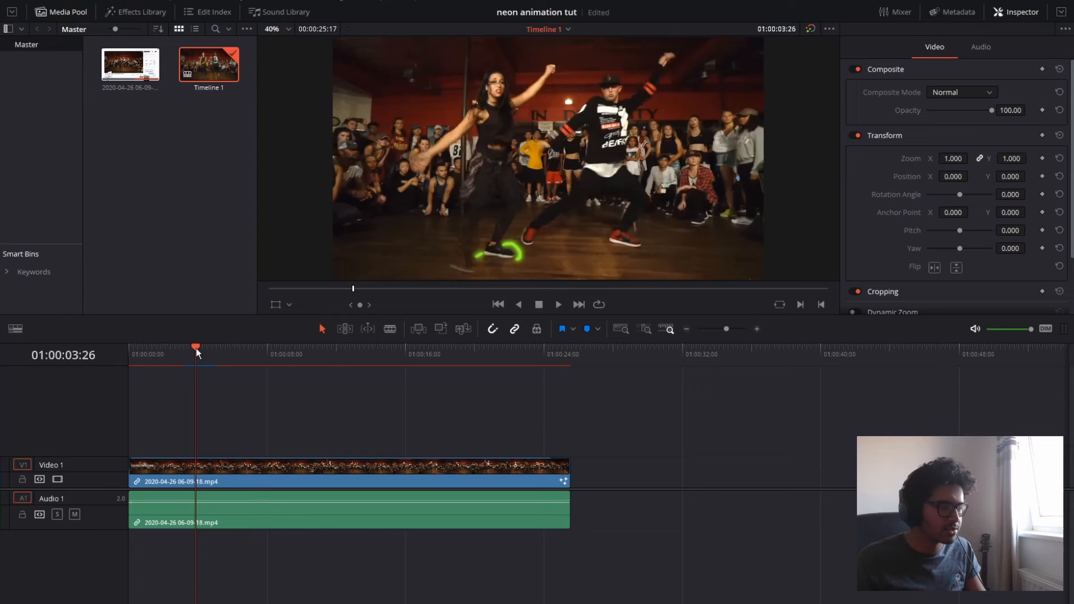
key(space)
key(space)
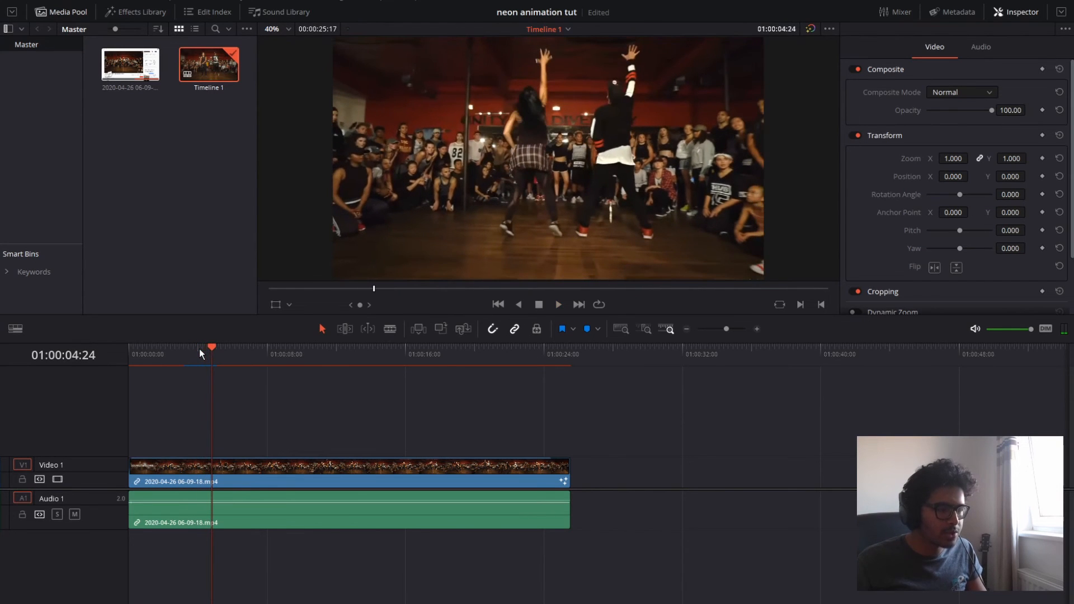
drag(214, 346, 196, 345)
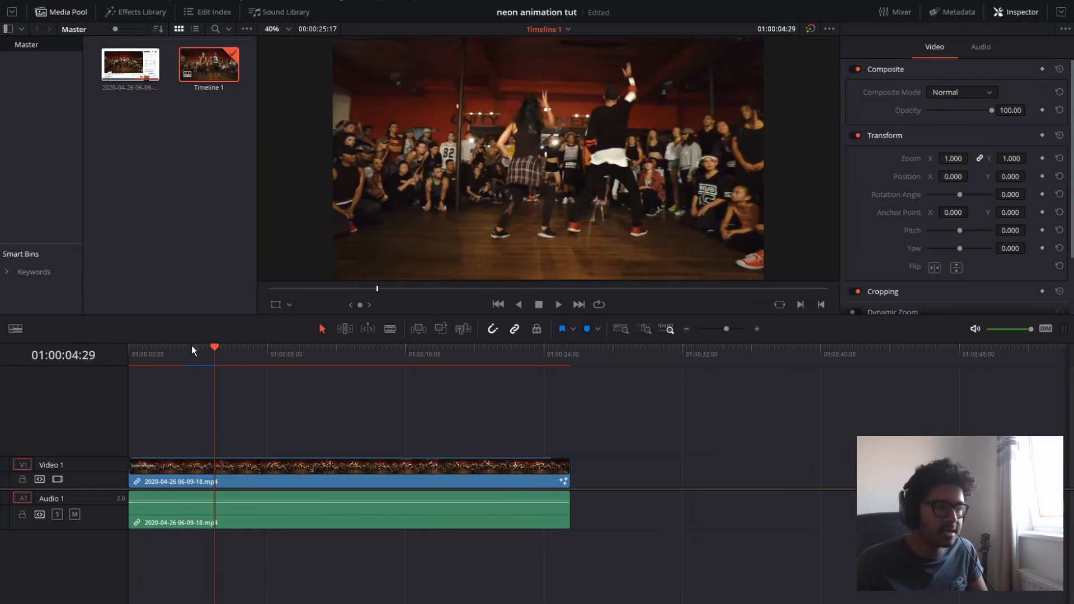
Trim the end of the video and audio clip to 01:00:07:12
drag(193, 346, 257, 346)
click(567, 473)
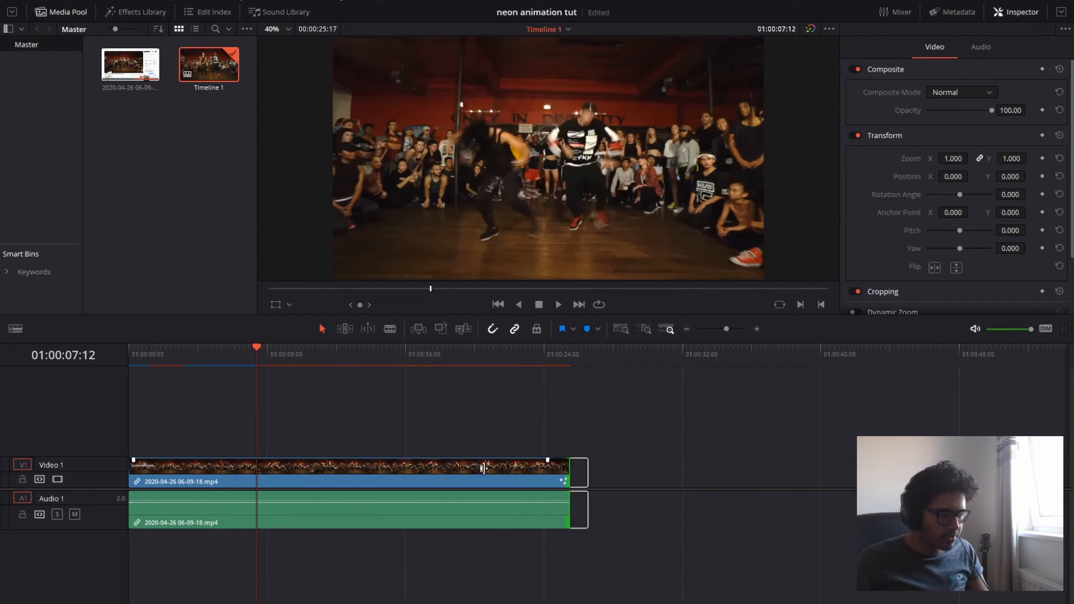
drag(293, 465, 257, 471)
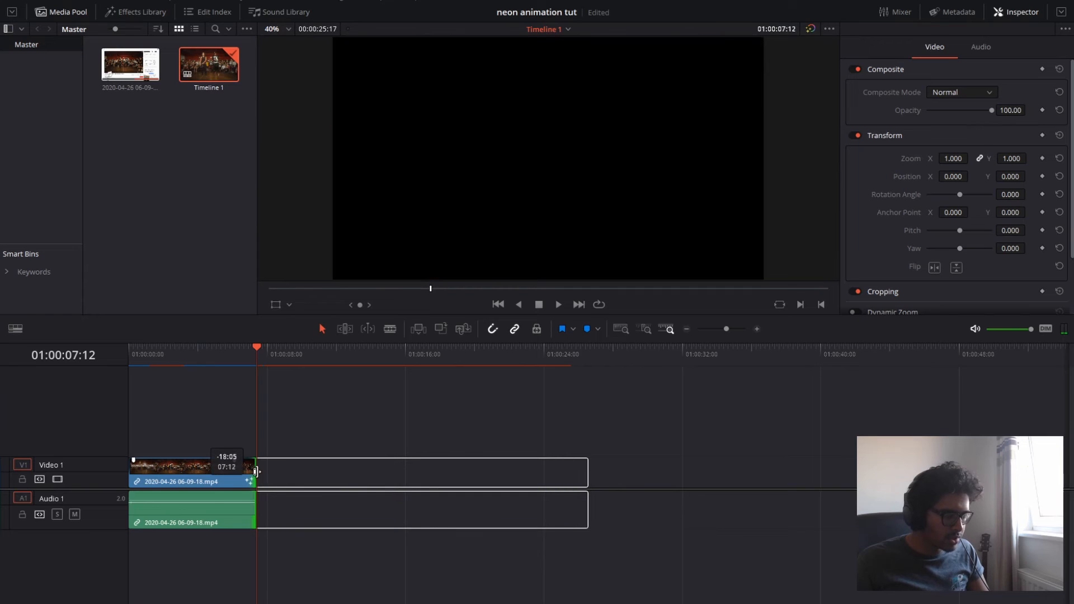
click(248, 396)
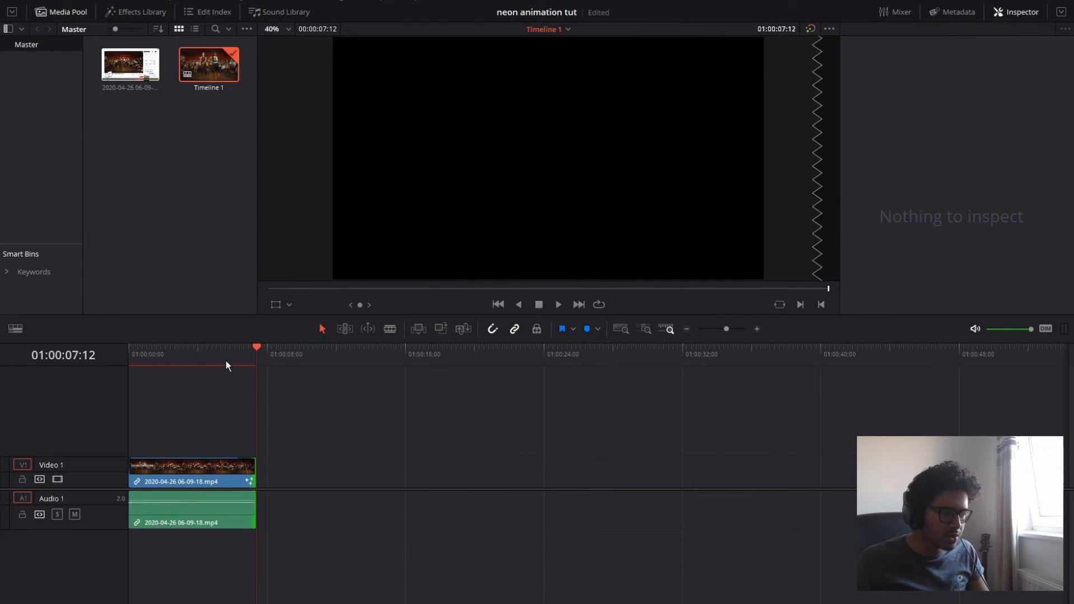
Reselect Paint3 in Fusion and step back through the blue foot arcs from frame 1198 to frame 1190
click(185, 351)
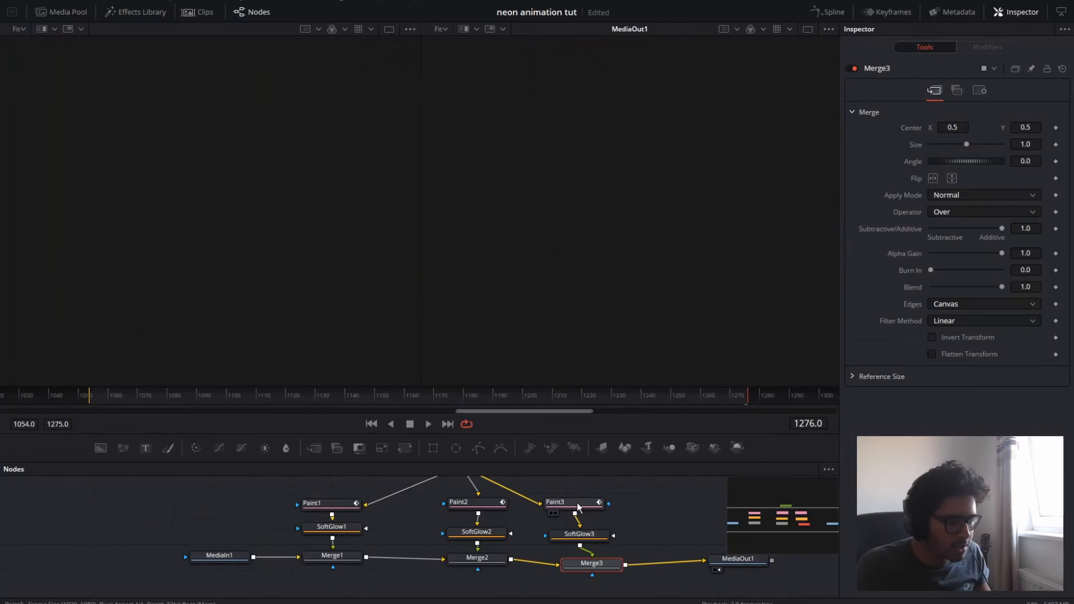
click(579, 506)
click(369, 397)
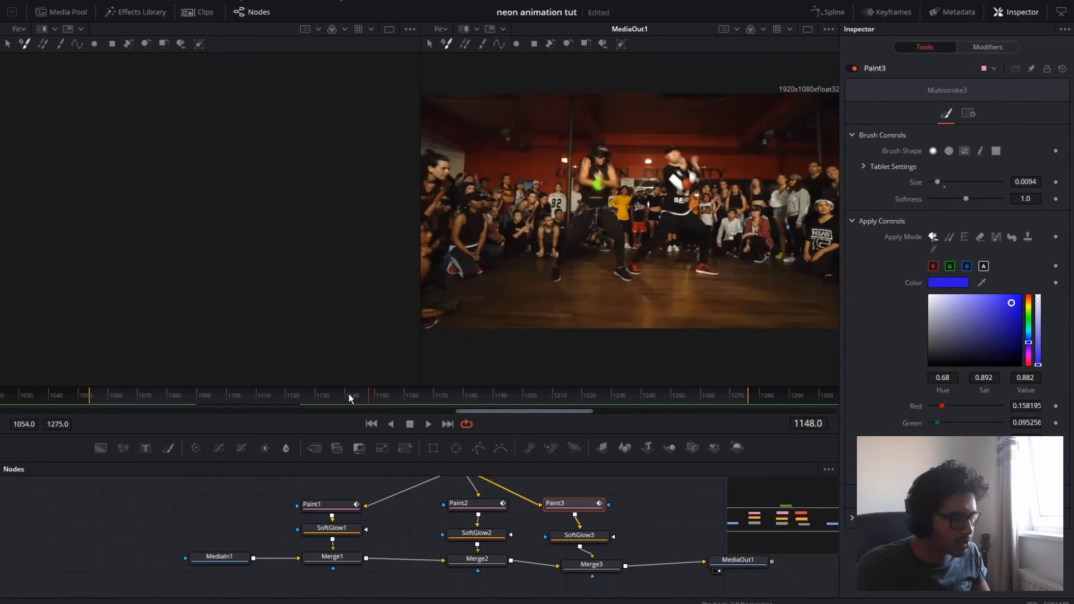
drag(356, 394, 519, 397)
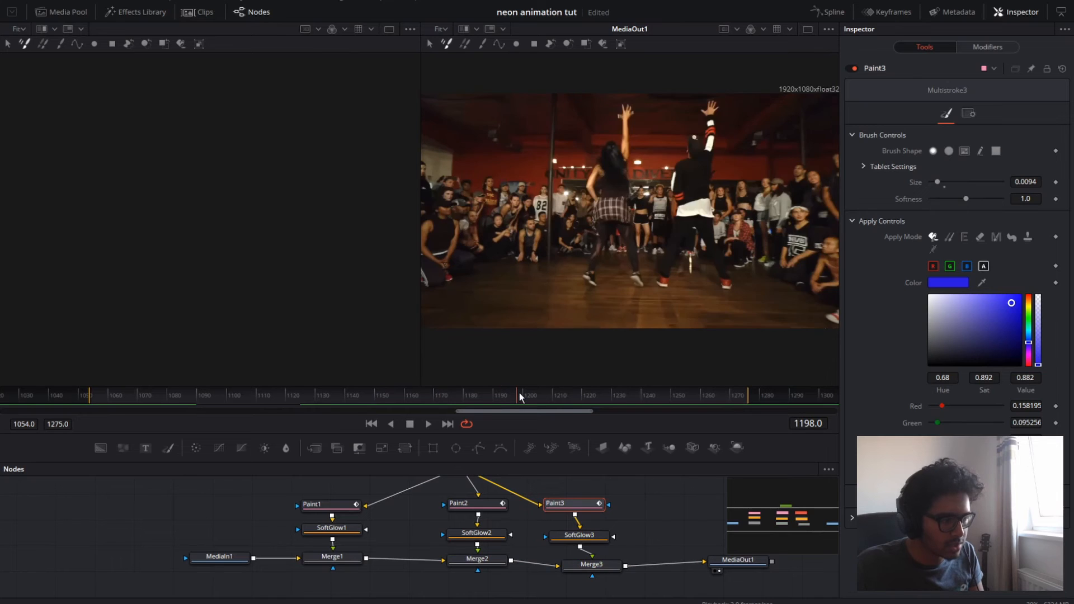
key(Left)
key(Left)
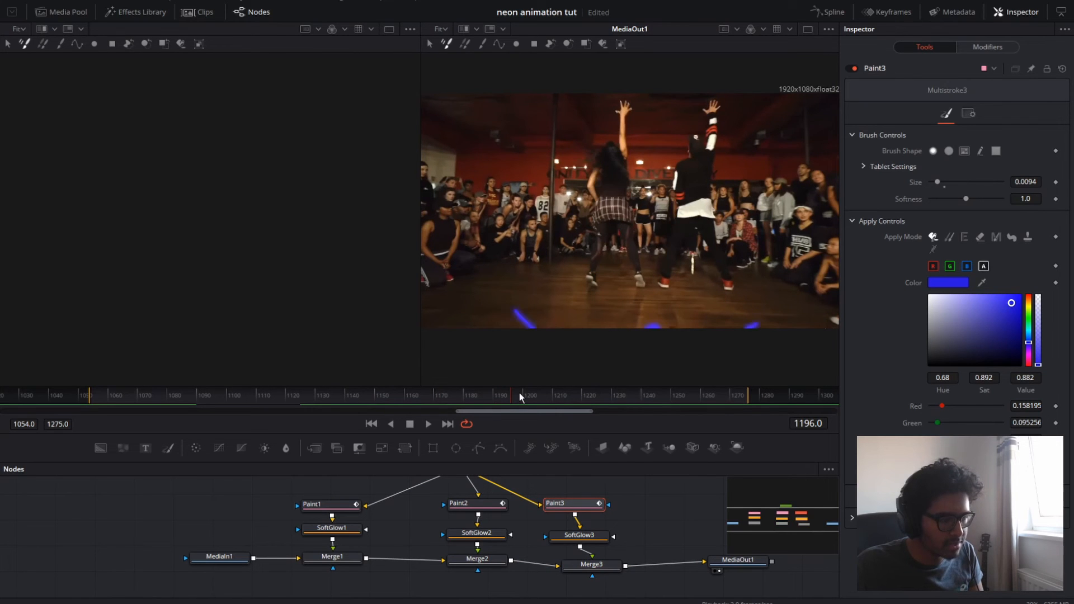
key(Left)
key(Left)
key(Left)
key(Left)
key(Left)
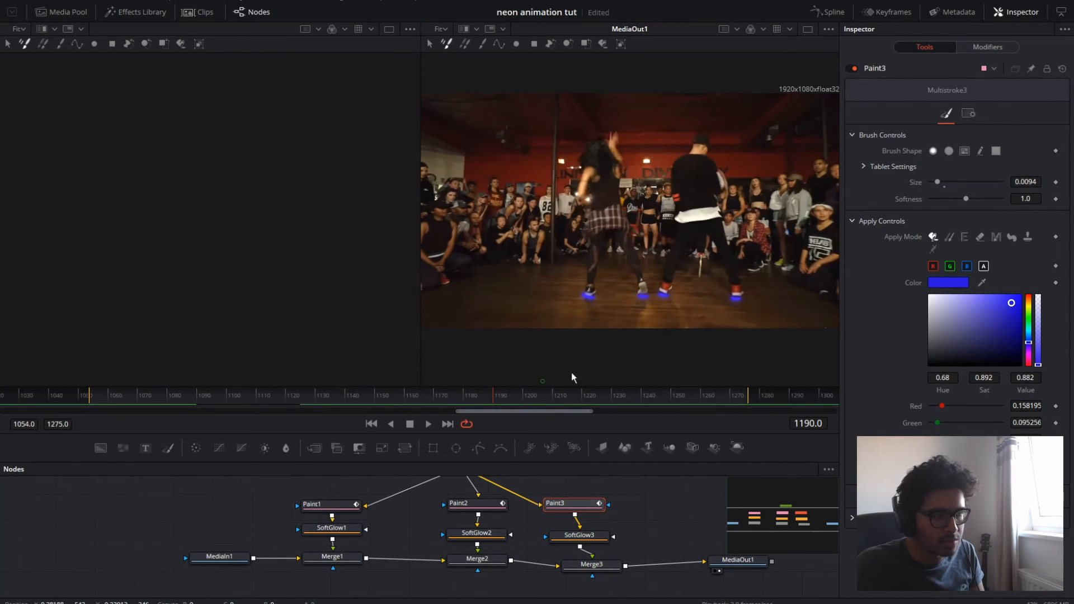
key(Right)
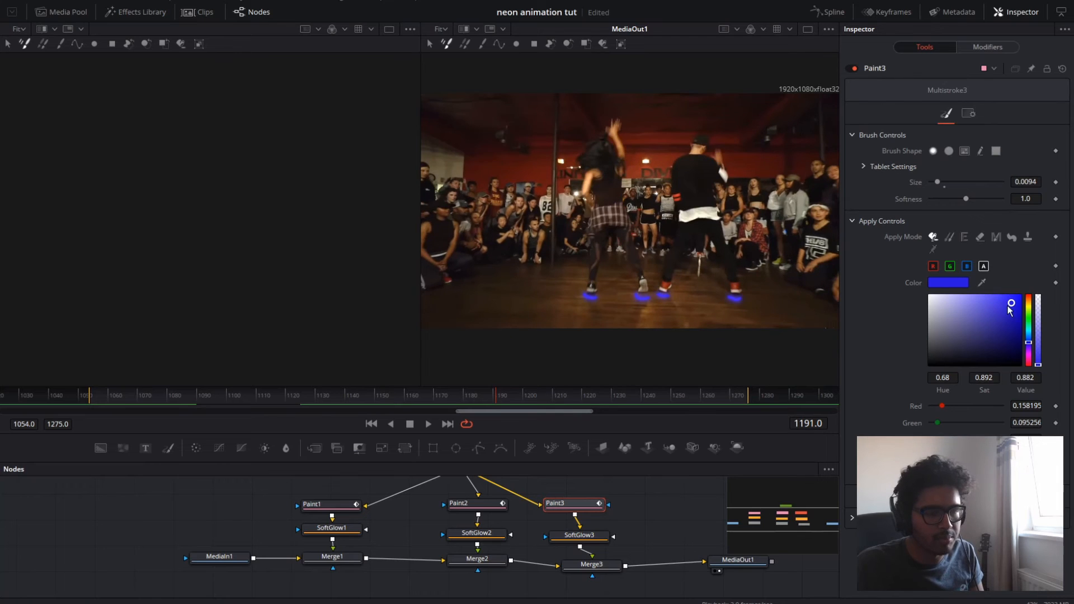
Set the brush to teal with hue 0.44 and paint marks at the man's raised hand frame by frame through frame 1201
drag(1031, 321, 1029, 325)
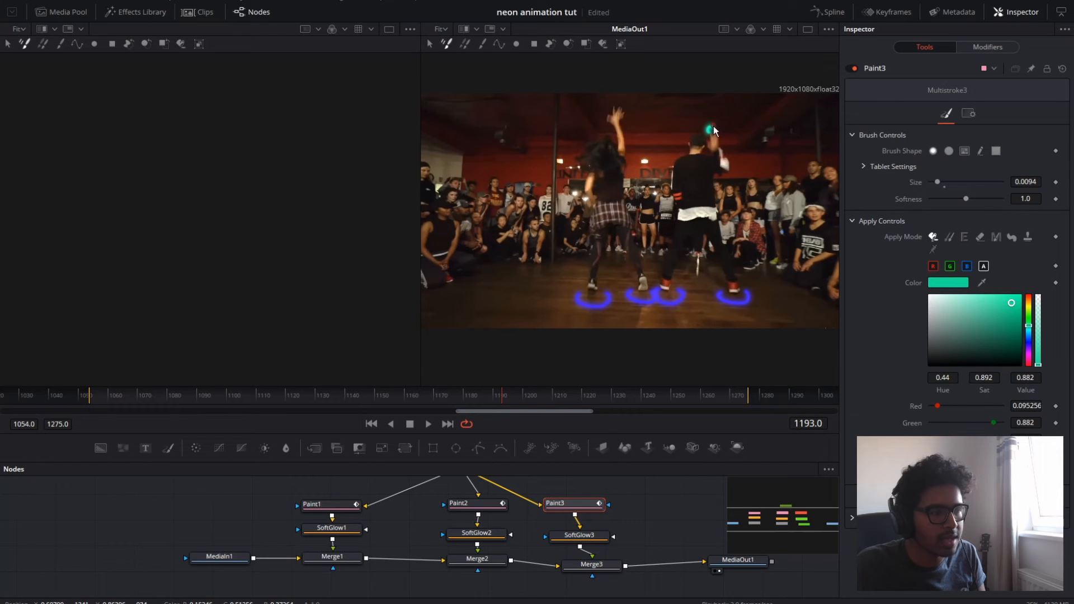
key(Right)
mouse_move(711, 111)
mouse_down()
mouse_move(730, 131)
mouse_move(715, 103)
mouse_up()
key(Right)
key(Right)
key(Right)
key(Right)
key(Right)
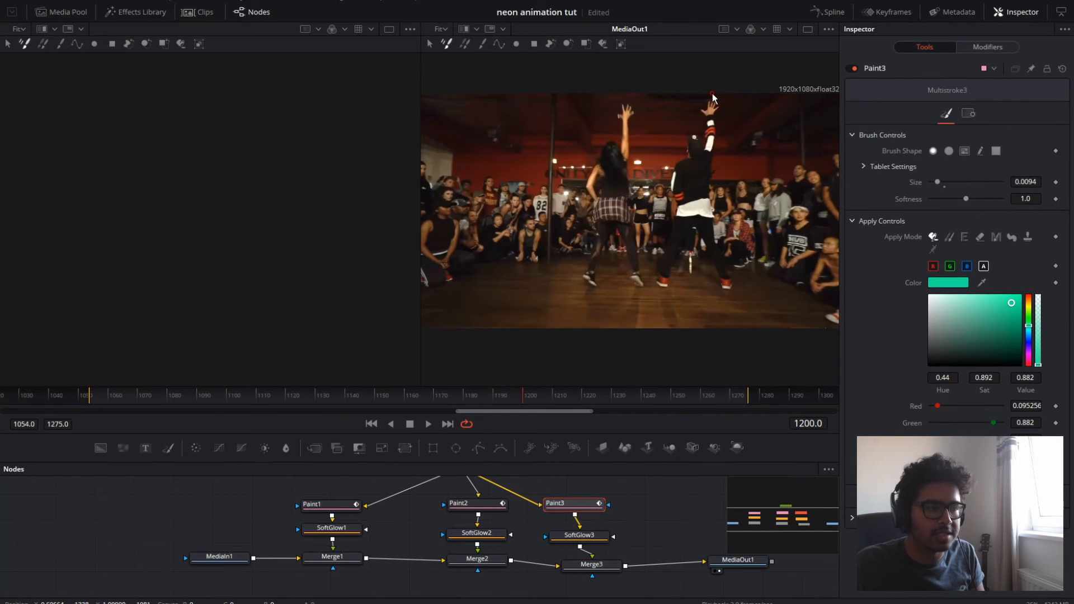
key(Right)
key(Right)
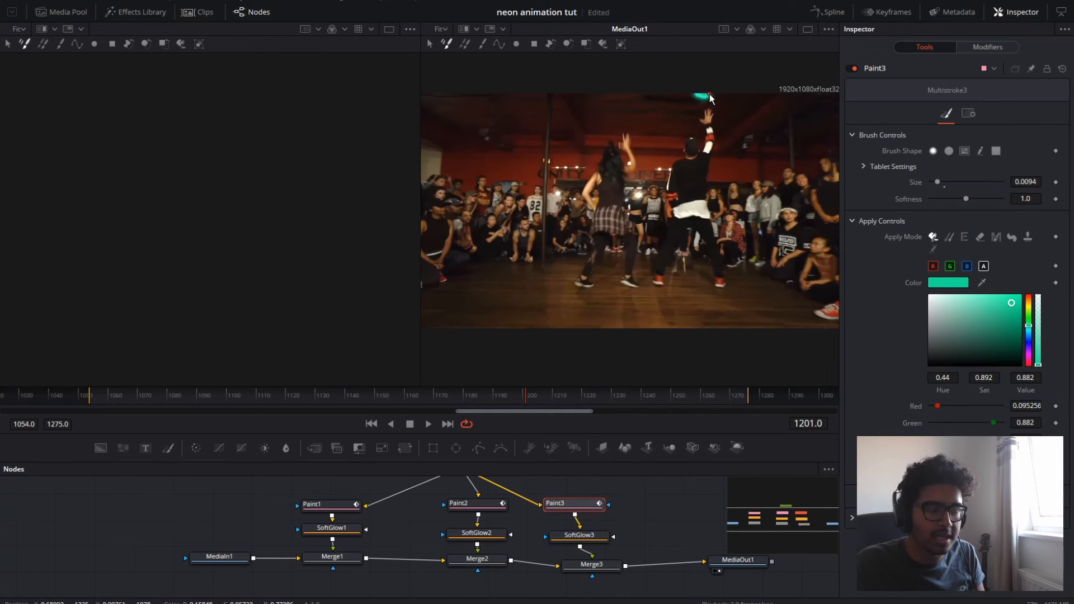
Continue painting teal rings around the man's hand frame by frame as it lowers beside his head, past frame 1214
key(Right)
key(Right)
click(707, 115)
key(Right)
key(Right)
key(Right)
key(Right)
key(Right)
key(Right)
key(Right)
key(Right)
key(Right)
key(Right)
key(Right)
key(Right)
key(Right)
key(Right)
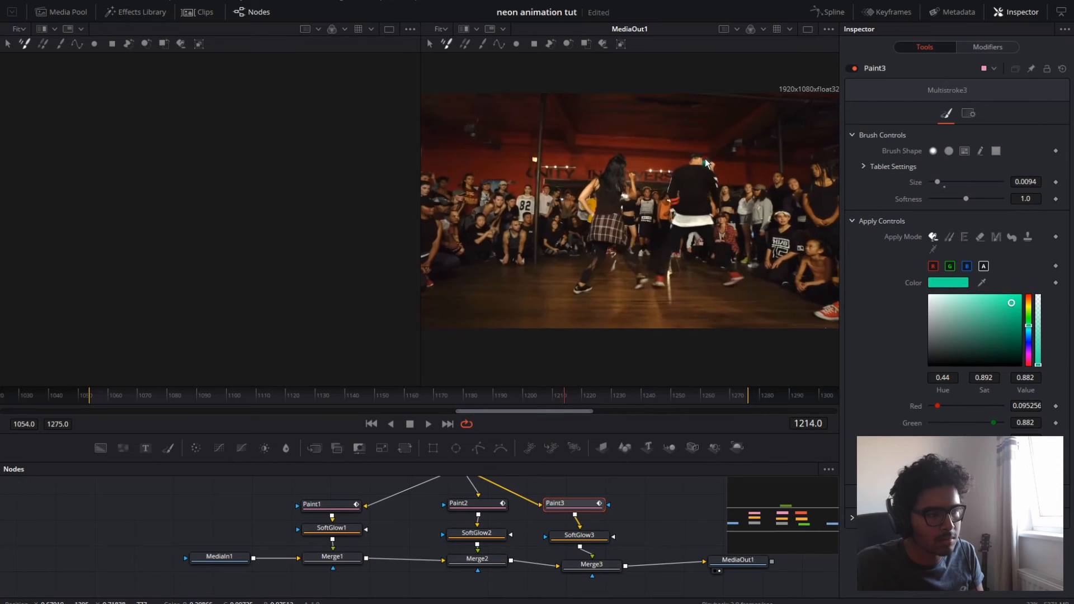
key(Right)
key(Right)
click(718, 163)
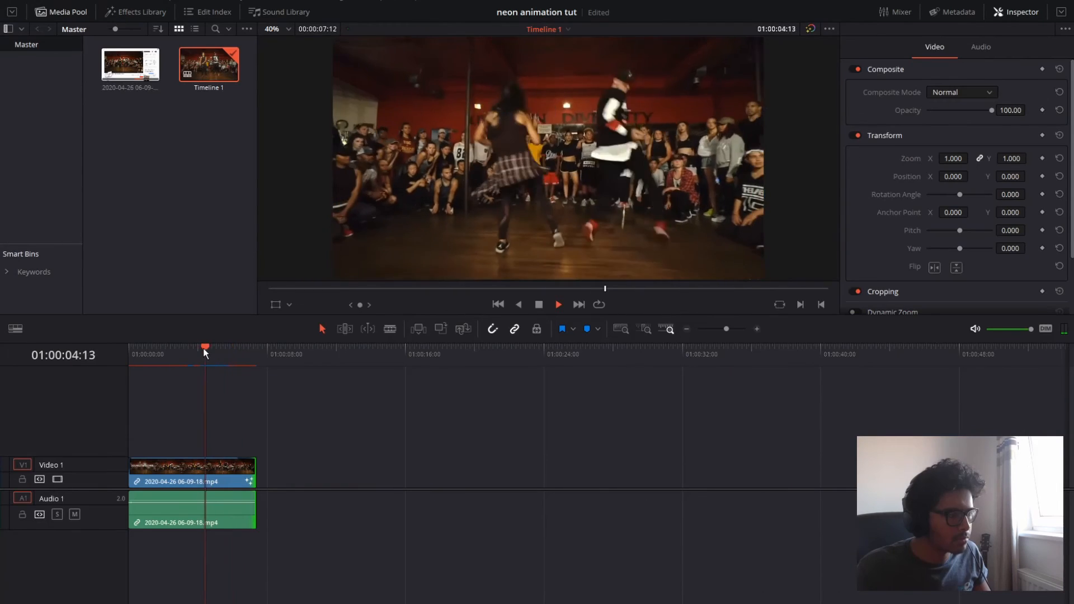
Play the animation from 01:00:04:13 on the Edit page to check the teal hand strokes
key(space)
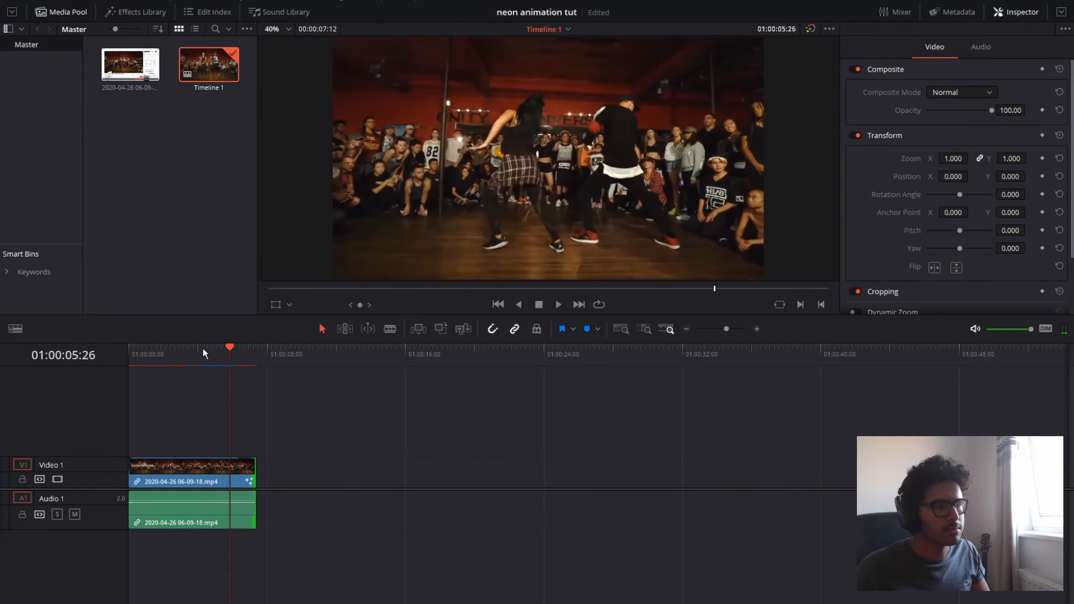
click(203, 348)
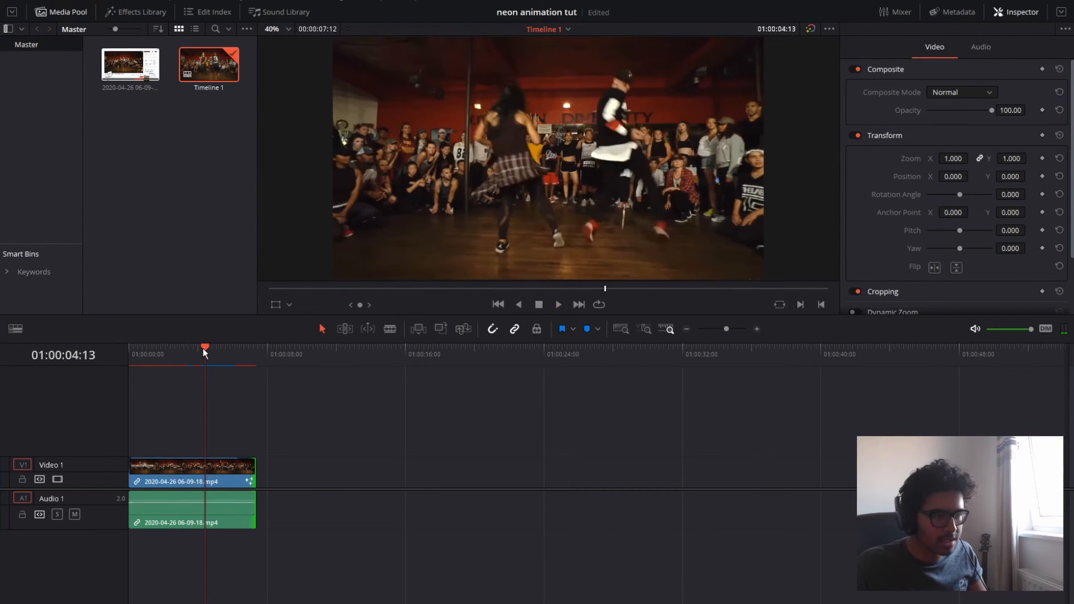
key(space)
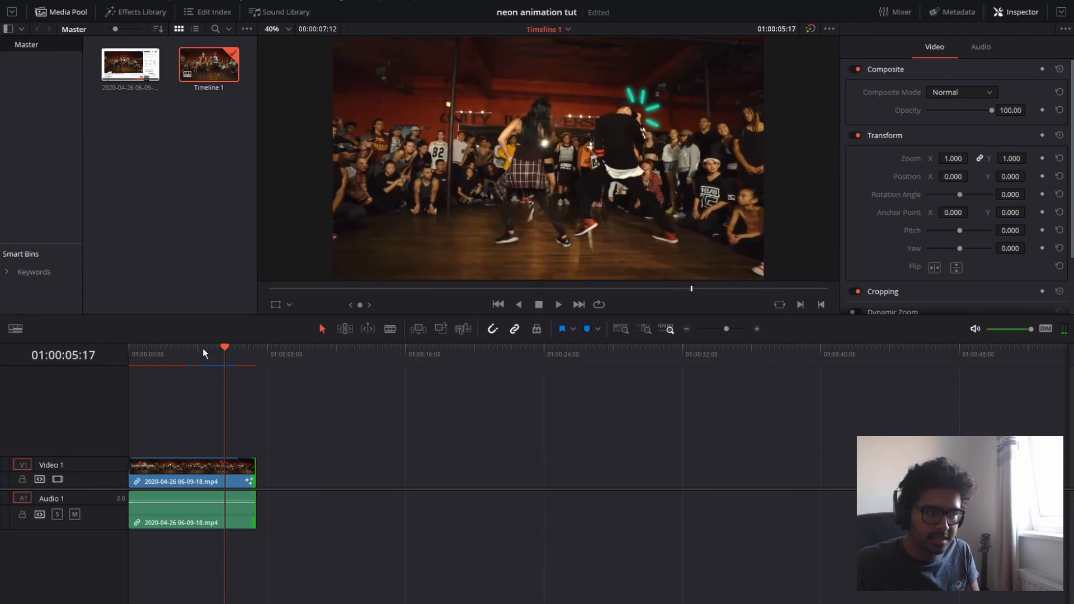
Step back and forth through the teal rays bursting from the man's hand around 01:00:05:17 to 01:00:05:20
key(Right)
key(Right)
key(Right)
key(Left)
key(Left)
key(Left)
key(Left)
key(Left)
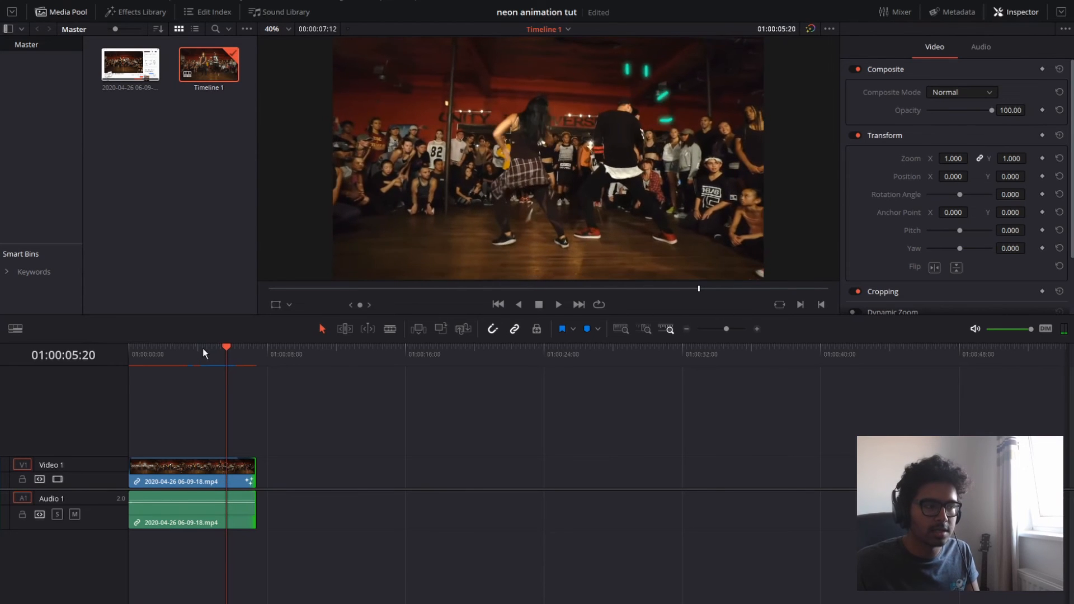
key(Left)
key(Left)
key(Right)
key(Right)
key(Right)
key(Right)
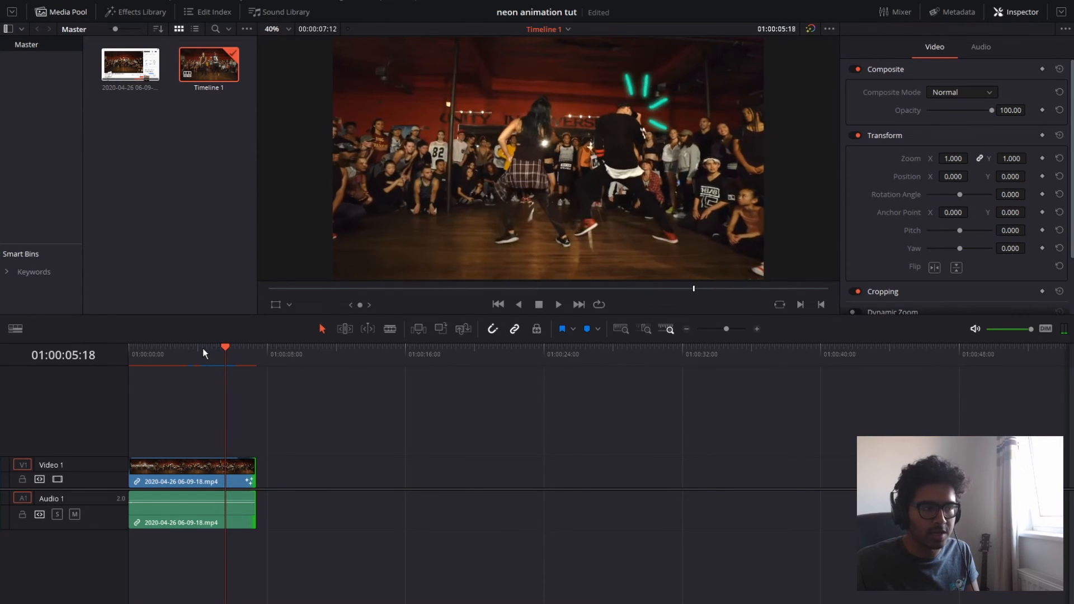
key(Right)
key(Right)
key(Right)
key(Right)
key(Left)
Replay the section and step back from the teal rays at 01:00:05:18 to the hand ring at 01:00:05:05
click(183, 352)
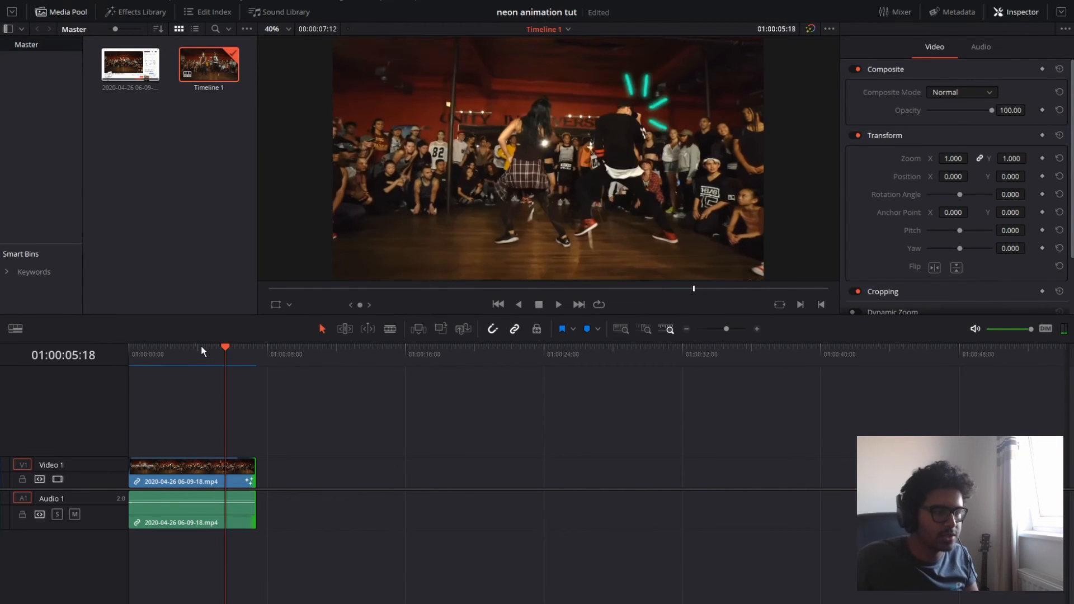
key(Left)
key(Left)
key(Left)
key(Left)
key(Left)
key(Left)
key(Left)
key(Left)
key(Left)
key(Left)
key(Left)
key(Left)
key(Left)
key(Left)
key(Left)
key(Left)
key(Left)
key(Left)
key(Left)
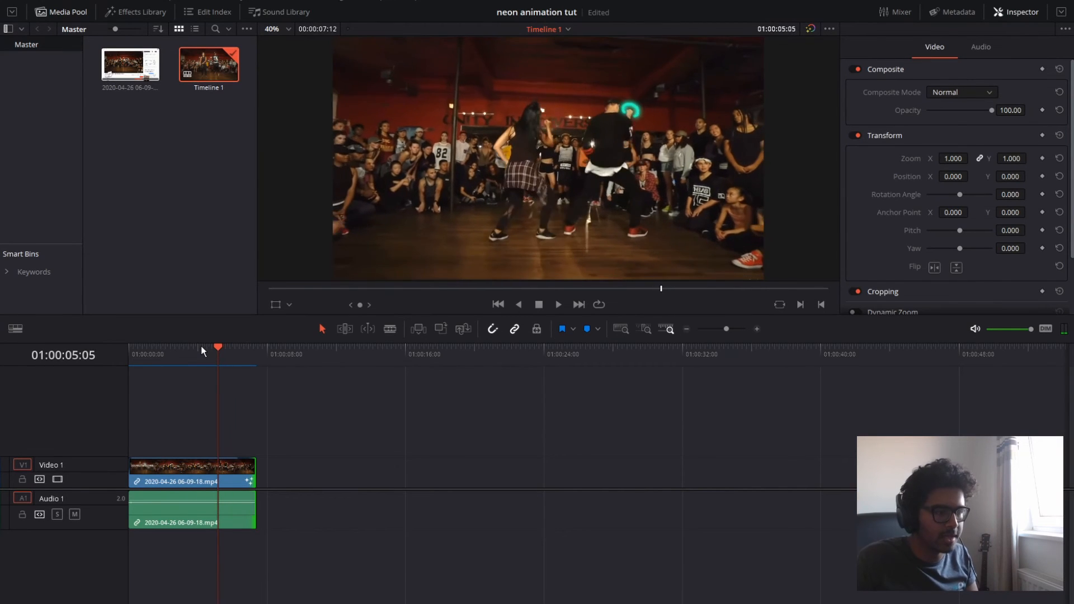
Examine frame by frame how the teal ring follows the man's hand up to 01:00:05:15
key(Right)
key(Right)
key(Right)
key(Right)
key(Right)
key(Right)
key(Right)
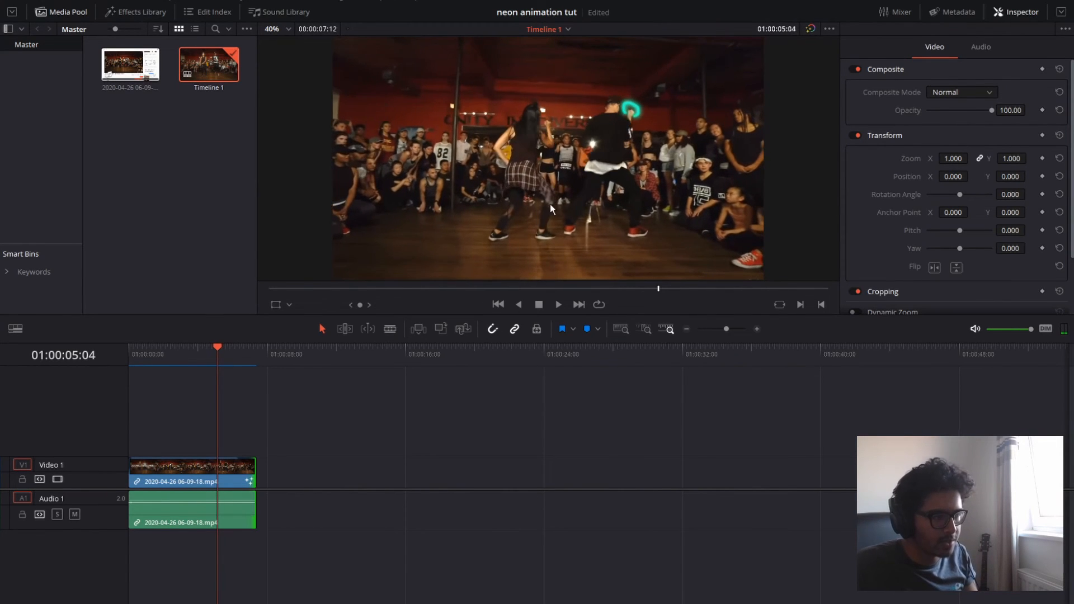
key(Right)
key(Right)
key(Right)
key(Right)
key(Right)
key(Right)
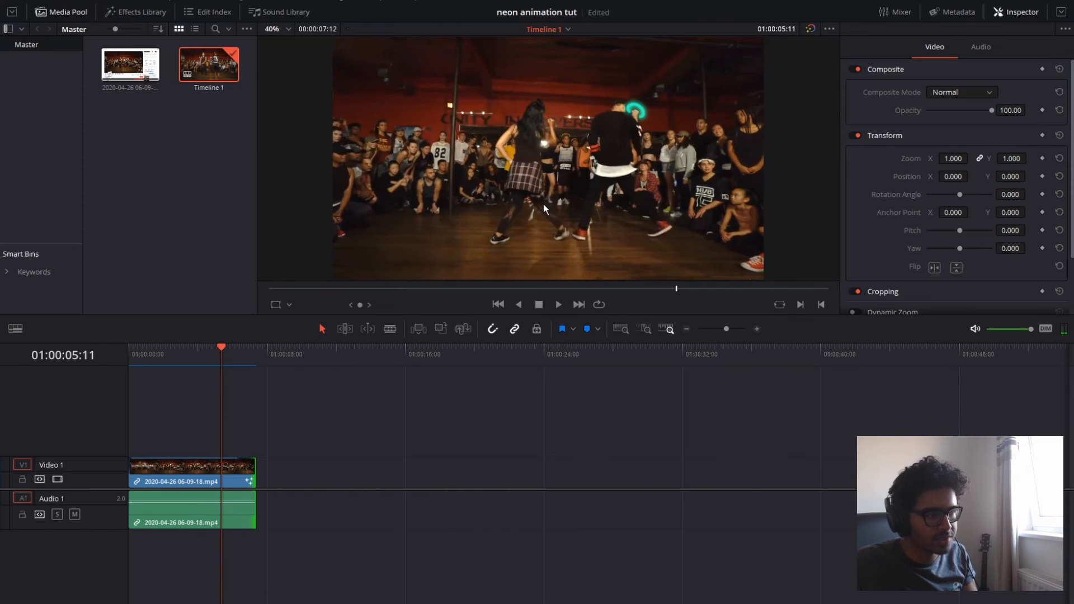
key(Right)
key(Right)
key(Right)
key(Right)
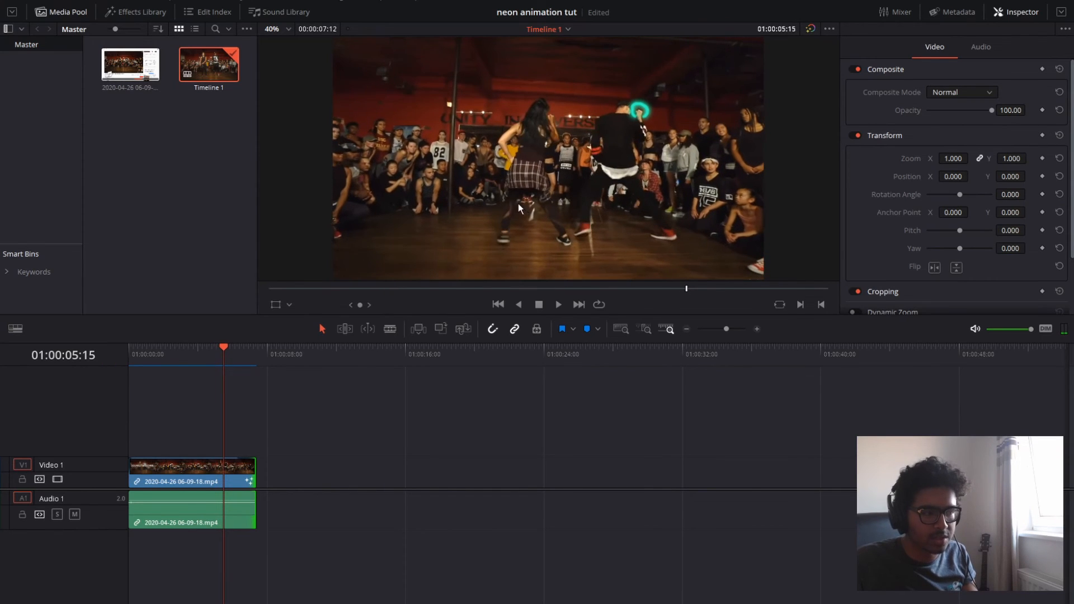
Step back through the teal hand ring's frames to 01:00:05:06 to compare its changing shape
key(Right)
key(Left)
key(Left)
key(Left)
key(Left)
key(Left)
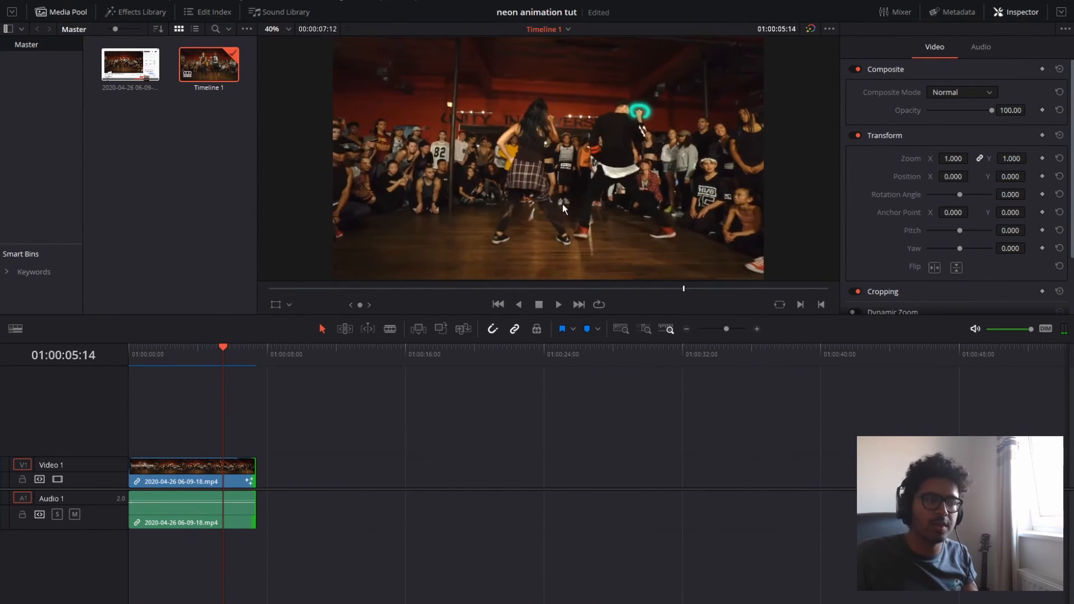
key(Left)
key(Left)
key(Left)
key(Left)
key(Left)
key(Left)
key(Left)
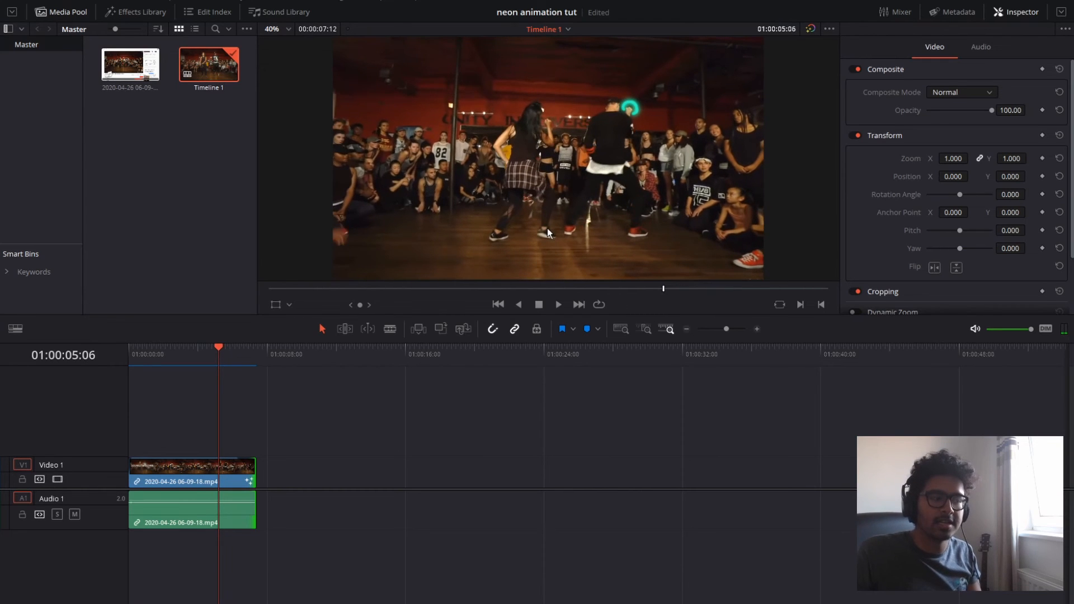
Step back and forth through the frames between 01:00:05:06 and 01:00:05:13 to examine the teal hand ring and the woman's leg movement
key(Right)
key(Right)
key(Right)
key(Right)
key(Right)
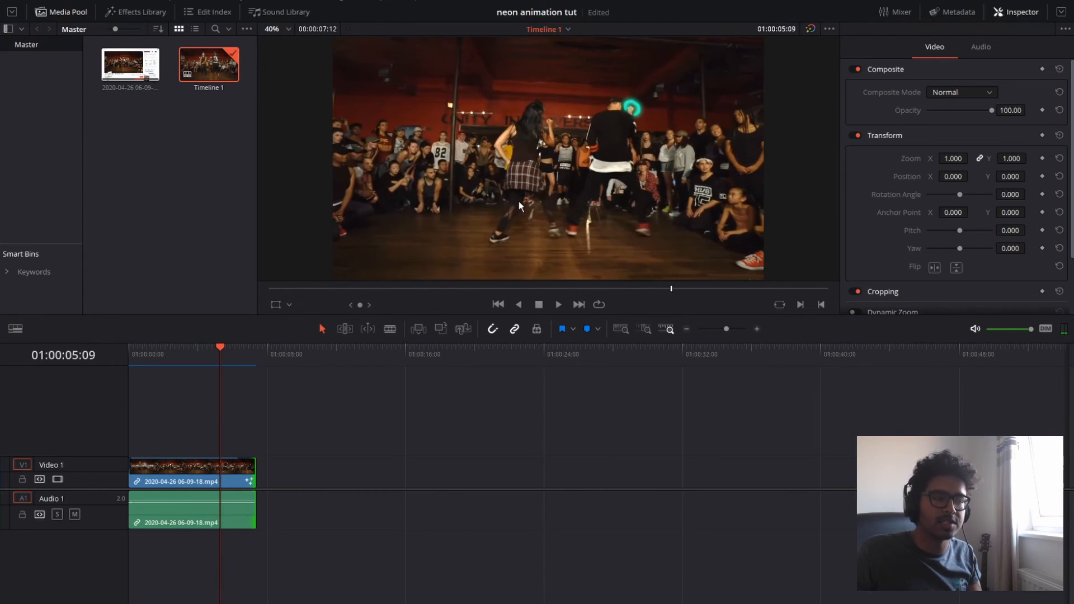
key(Right)
key(Right)
key(Right)
key(Right)
key(Left)
key(Left)
key(Left)
key(Left)
key(Left)
key(Left)
key(Left)
key(Left)
key(Left)
key(Left)
key(Left)
key(Left)
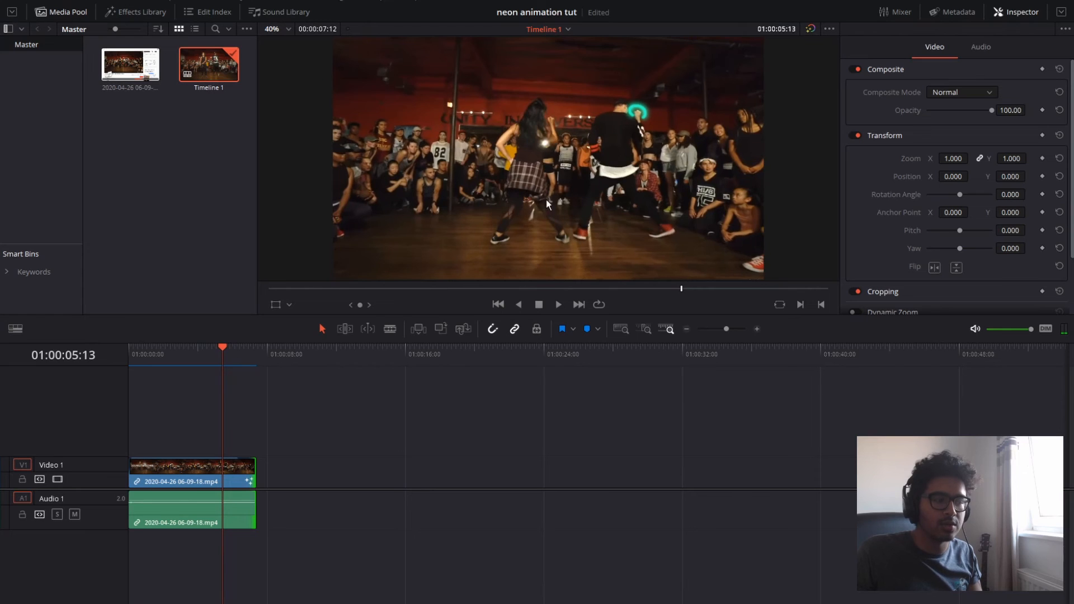
Paint a small yellow-green neon outline at the woman's knee frame by frame on the Paint3 node up to frame 1209
key(Right)
key(Right)
key(Right)
key(Right)
key(Right)
key(Right)
key(Right)
key(Right)
key(Right)
key(Right)
key(Right)
key(Right)
key(Right)
key(Right)
key(Right)
key(Right)
key(Right)
key(Right)
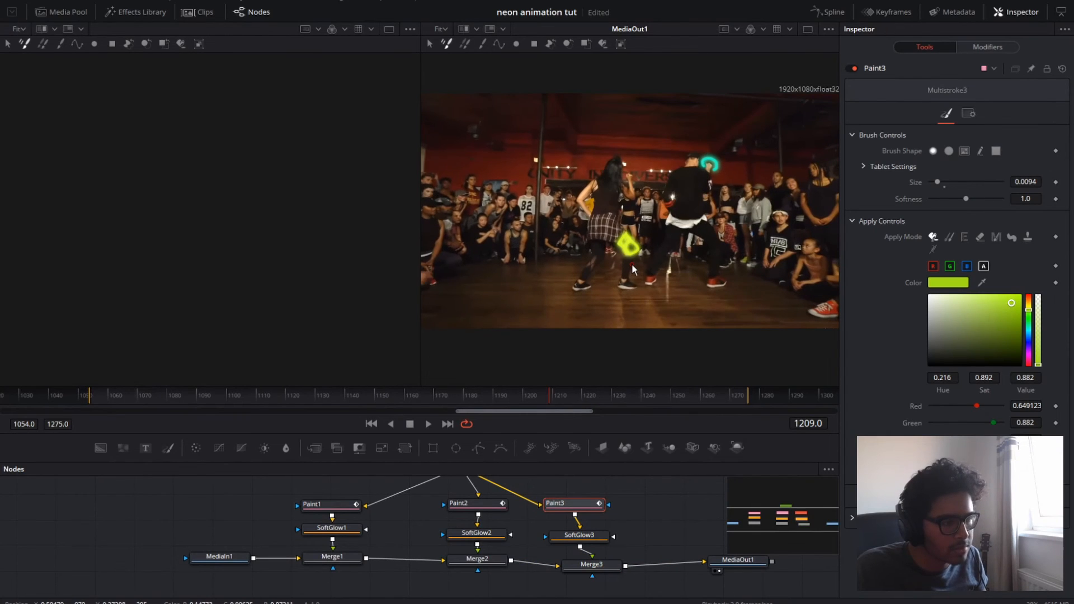
Undo the last stroke and extend the yellow-green outline down the woman's lower leg to her foot up to frame 1211
key(ctrl+z)
key(Right)
mouse_move(623, 237)
mouse_down()
mouse_move(639, 287)
mouse_move(632, 278)
mouse_up()
key(Right)
key(Right)
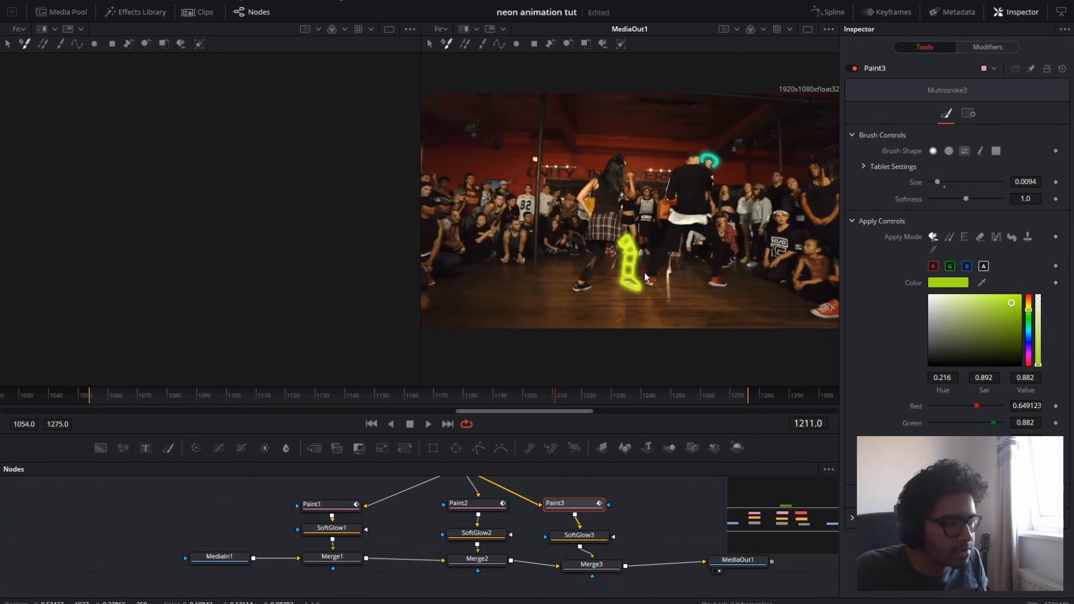
Paint a yellow-green outline growing from the woman's other foot up her shin from frame 1214 to 1220
key(Right)
key(Right)
key(Right)
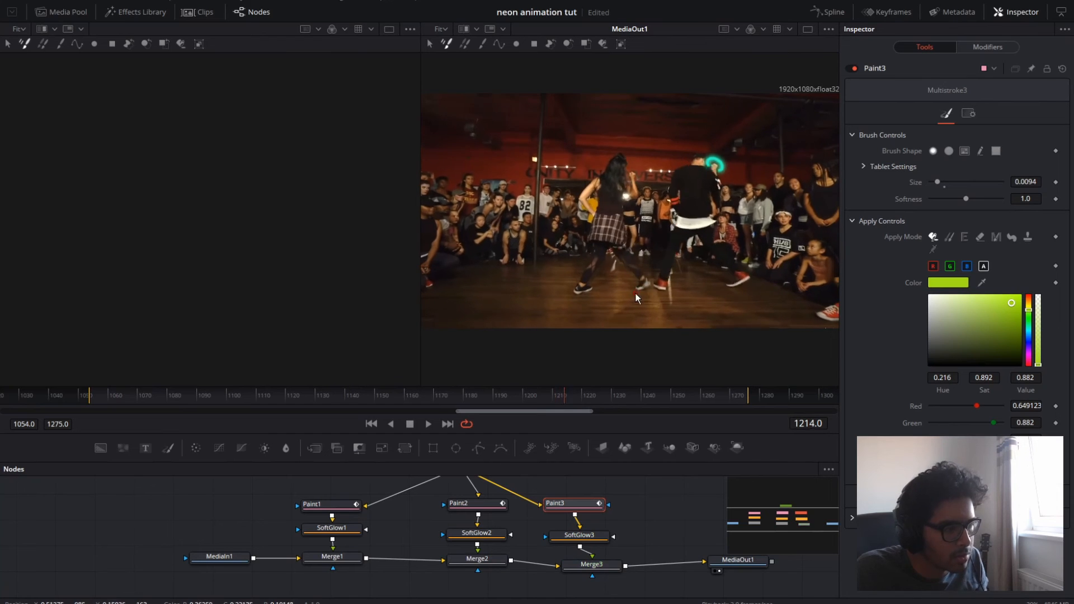
click(598, 292)
key(Right)
key(Right)
key(Right)
key(Right)
key(Right)
key(Right)
key(Right)
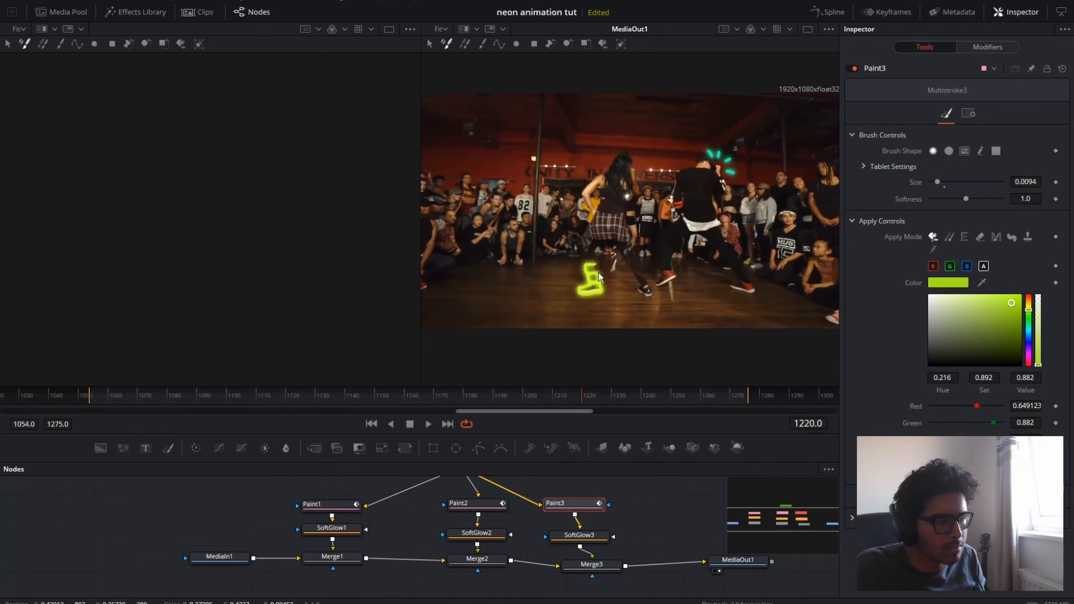
Continue the yellow-green outline on the woman's other leg, shrinking it to a short mark at frame 1225
key(Left)
key(Left)
key(Left)
key(Left)
key(Left)
key(Left)
key(Left)
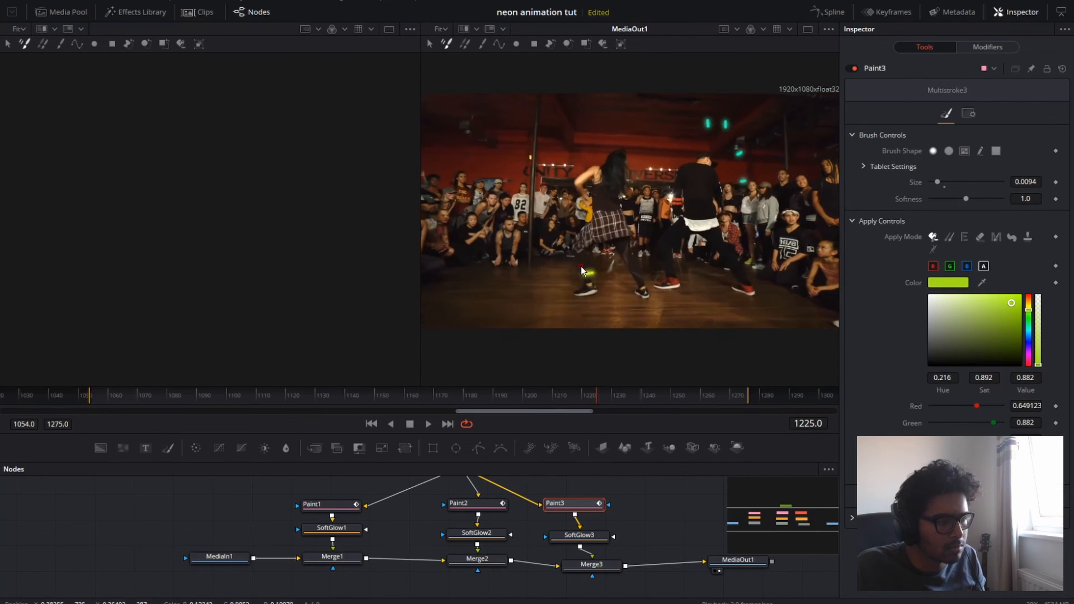
key(Right)
key(Right)
key(Right)
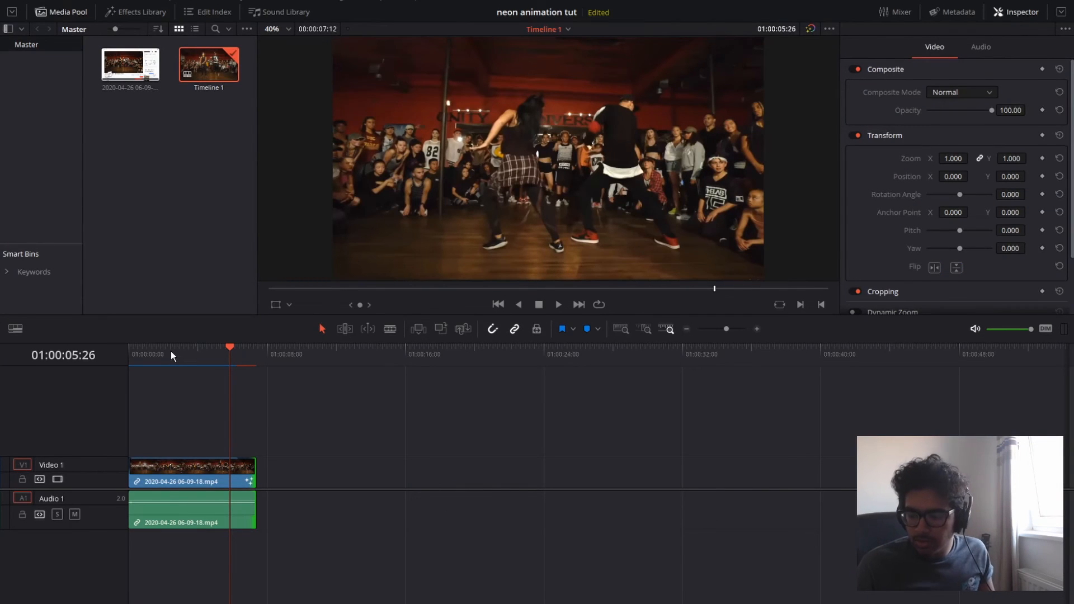
Replay the timeline from the start on the Edit page and step to the yellow-green knee shape at 01:00:05:04
key(Home)
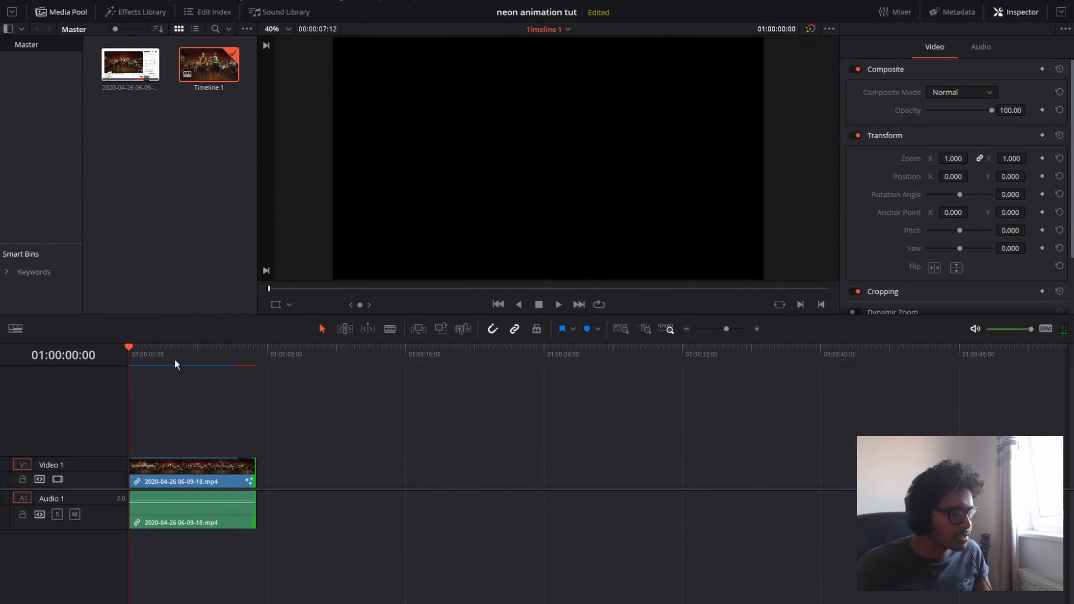
key(space)
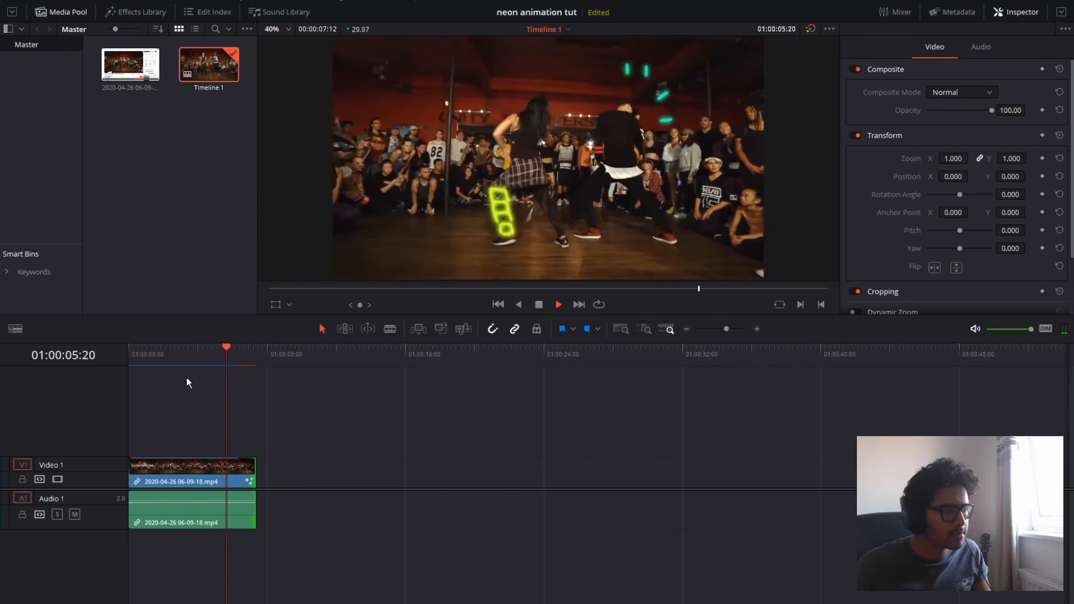
click(214, 348)
key(Right)
key(Right)
key(Right)
key(Right)
key(Right)
key(Right)
key(Right)
key(Right)
key(Right)
key(Right)
key(Right)
key(Right)
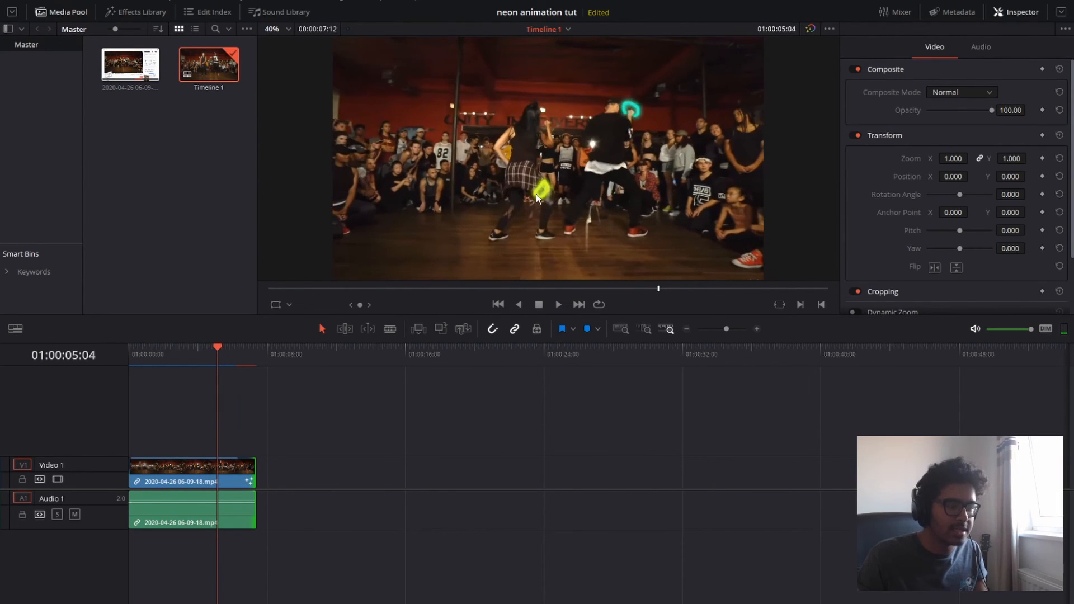
Examine frame by frame how the yellow-green outline moves from one leg to the other between 01:00:05:04 and 01:00:06:00
key(Right)
key(Right)
key(Right)
key(Right)
key(Right)
key(Right)
key(Right)
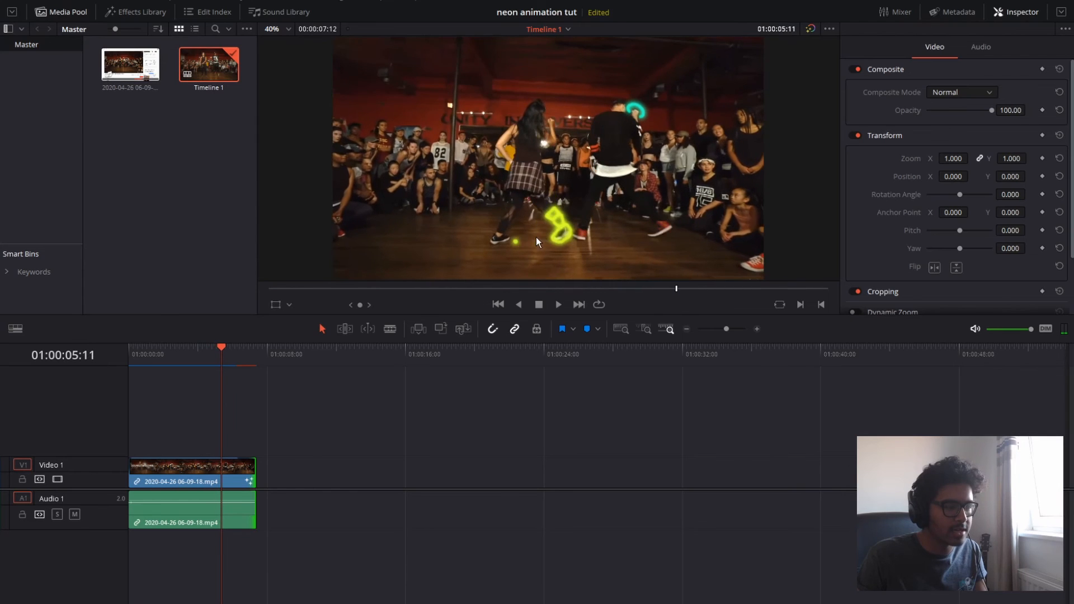
key(Right)
key(Right)
key(Right)
key(Right)
key(Right)
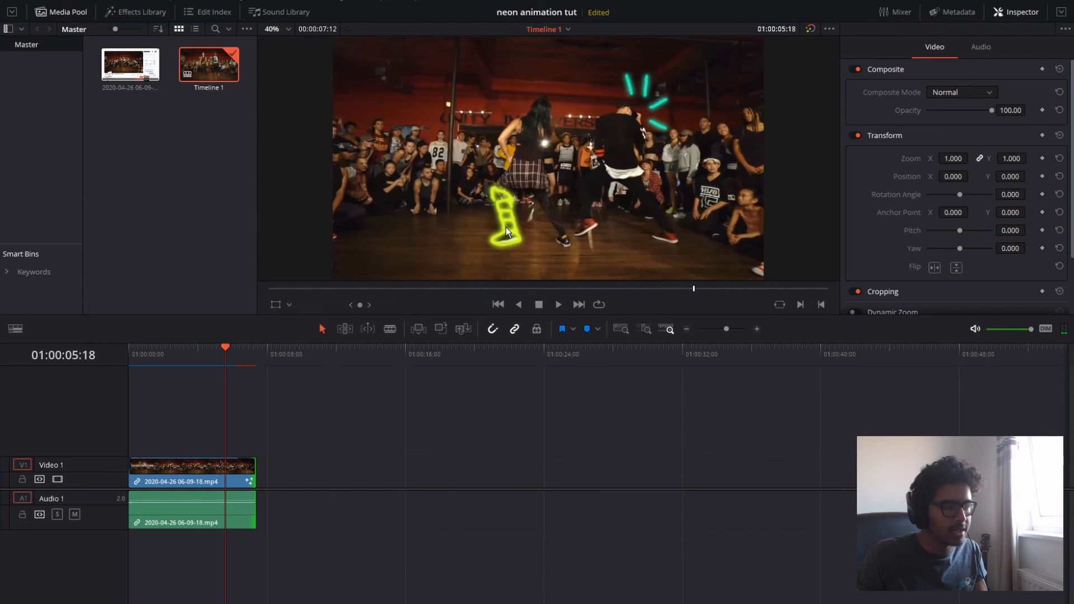
key(Right)
key(Right)
key(Right)
key(Right)
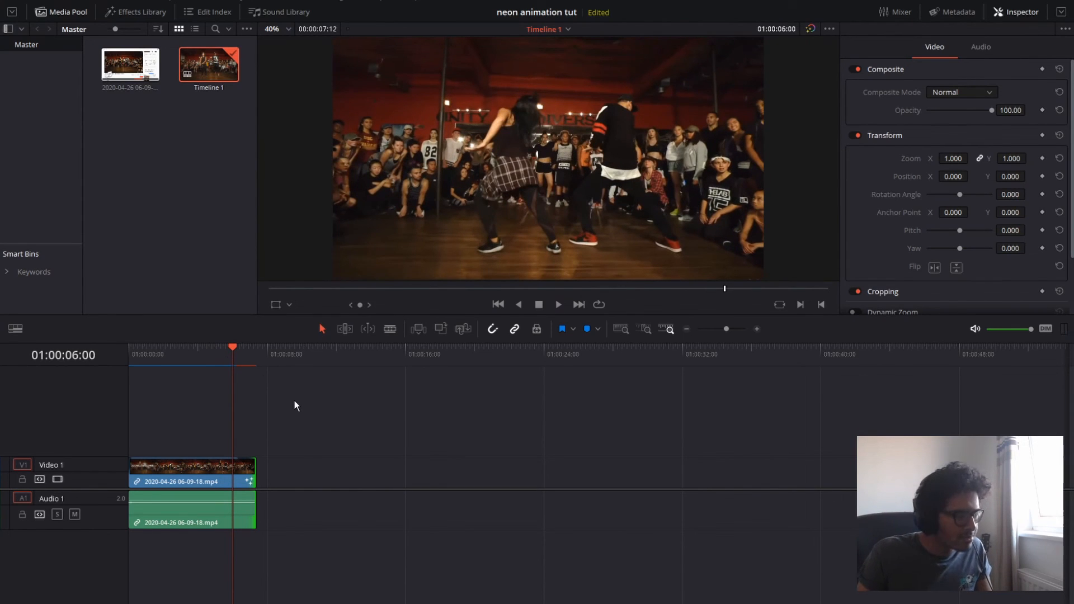
Replay the leg outline section and scrub the timeline around 01:00:05:29
click(220, 351)
key(space)
key(space)
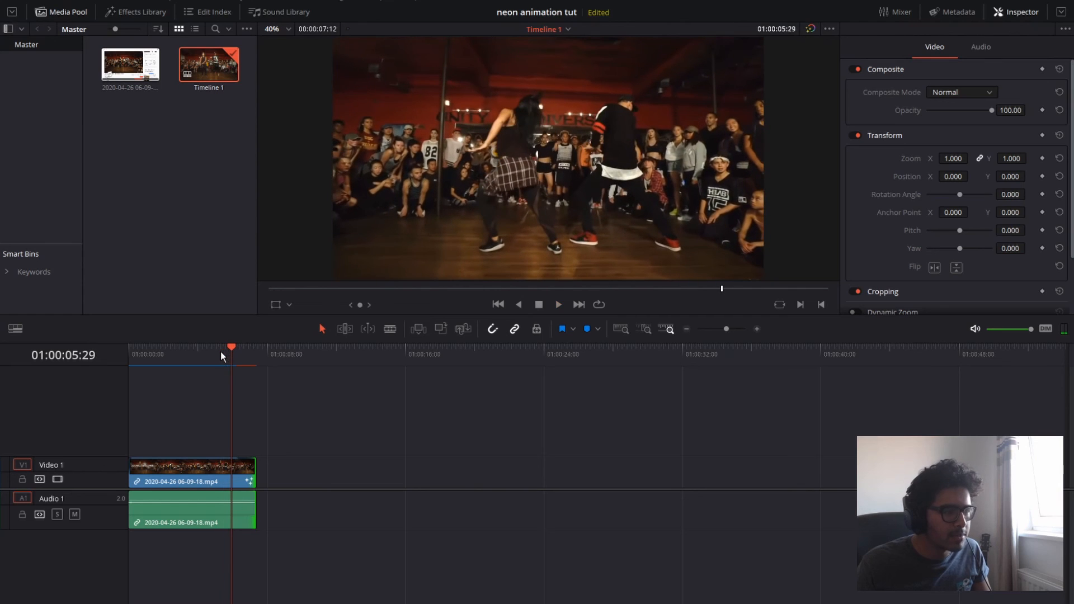
drag(220, 351, 233, 354)
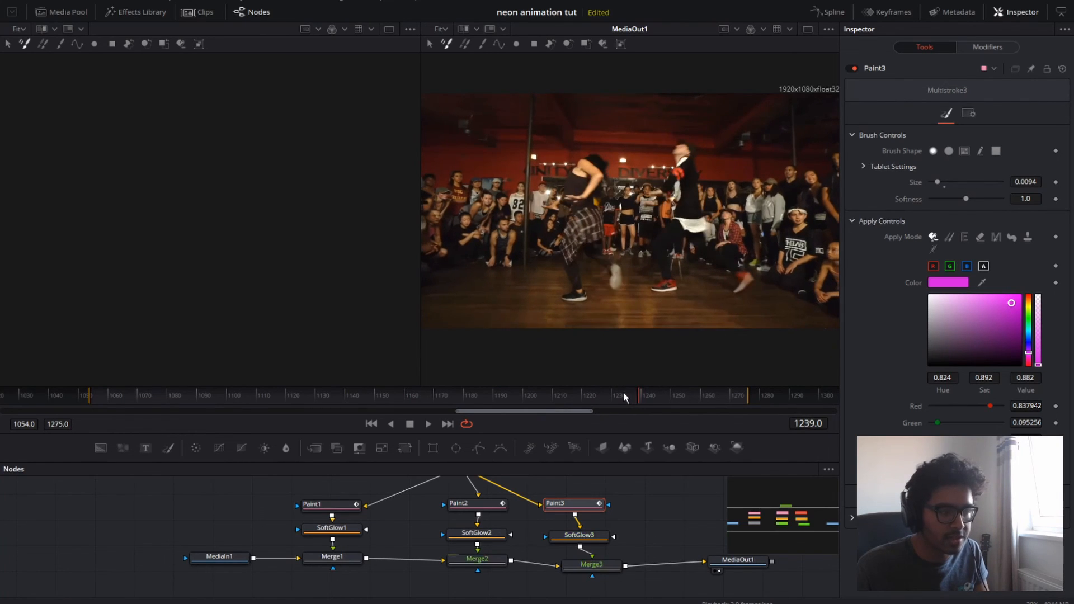
Paint the first magenta neon stroke across the man's waist in Fusion at frame 1235
click(628, 389)
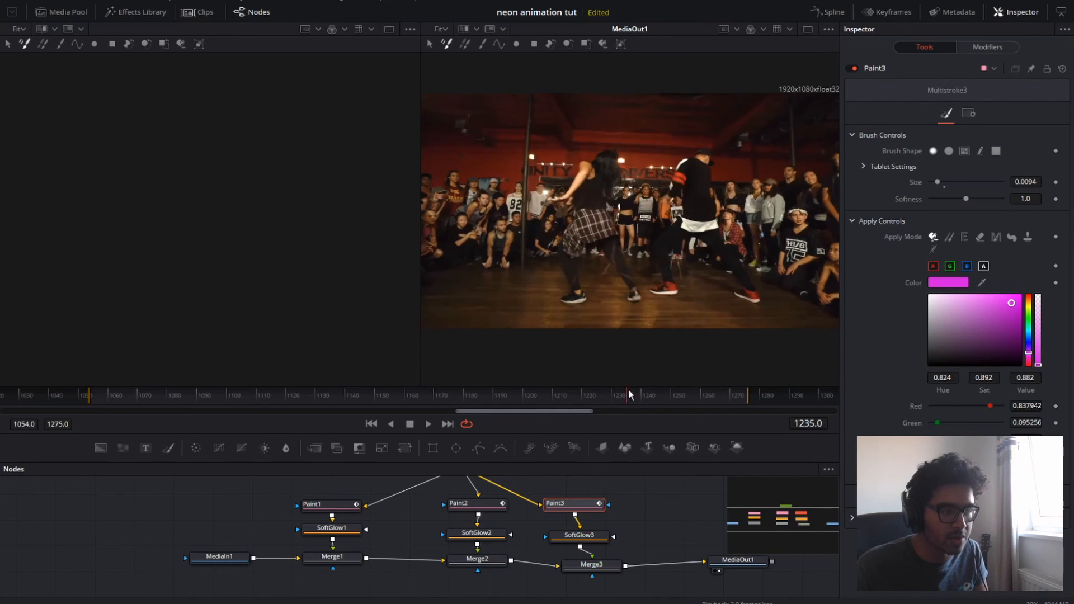
key(Left)
key(Left)
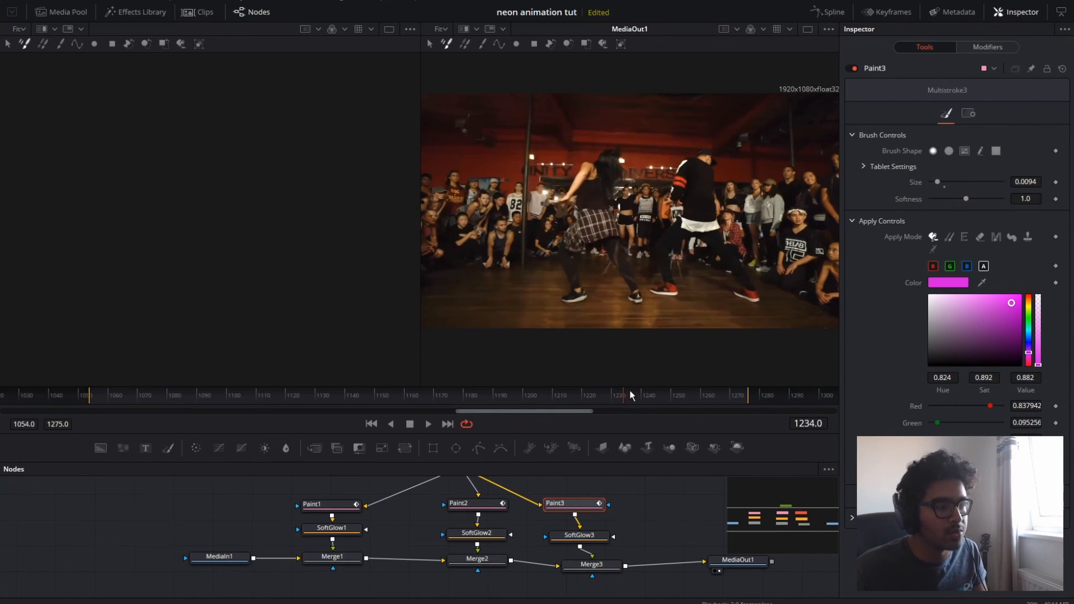
key(Right)
key(Right)
key(Right)
key(Right)
key(Right)
key(Right)
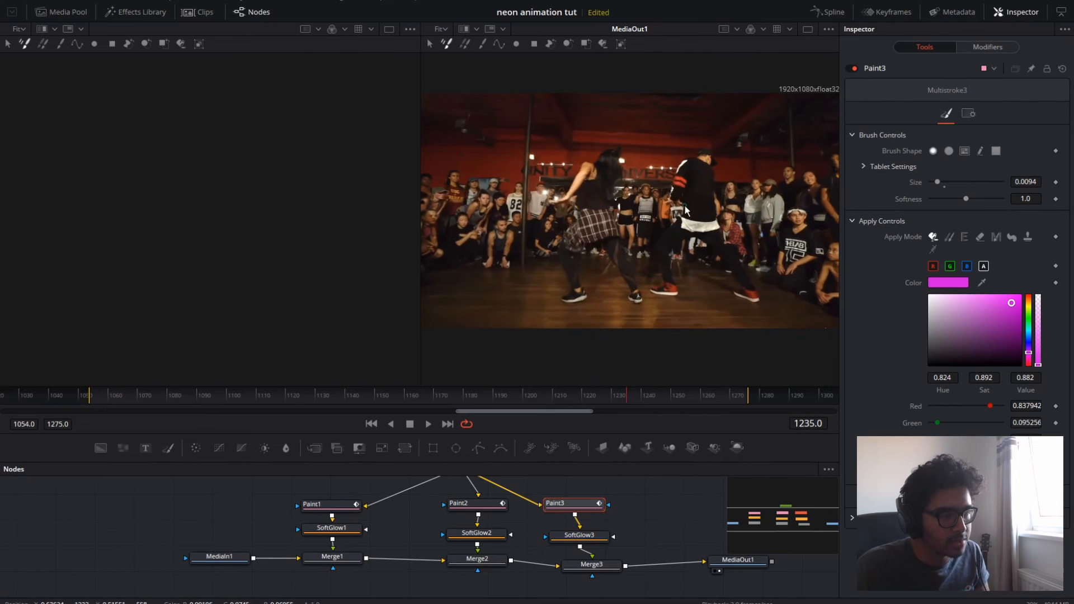
drag(670, 204, 705, 197)
Continue the magenta waist ring around the turning man through the frames up to 1253
key(space)
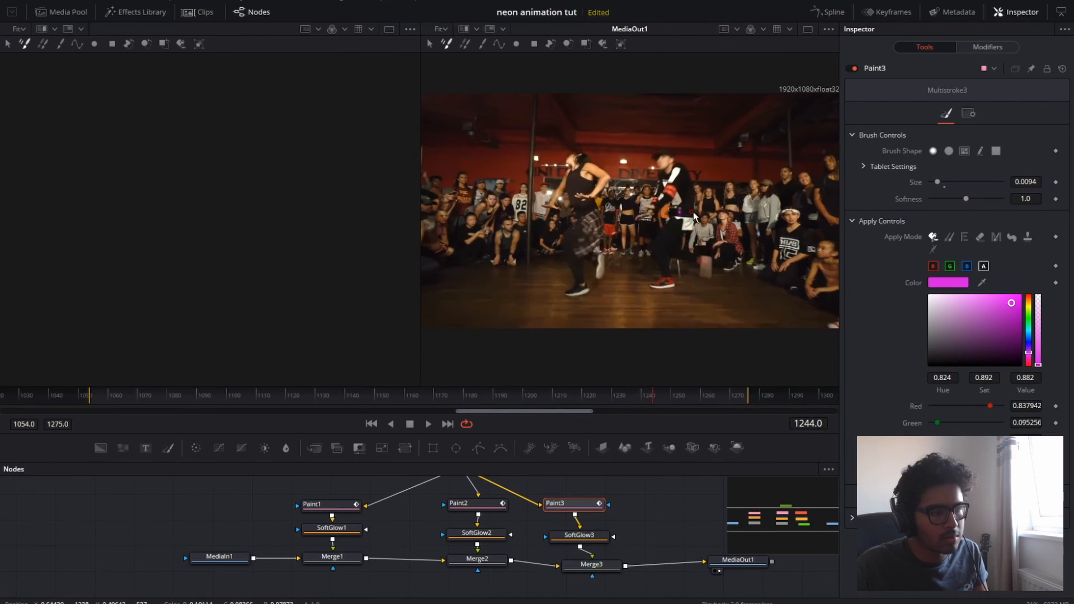
key(space)
key(Left)
key(Left)
key(Left)
key(Left)
key(Left)
key(Left)
key(Left)
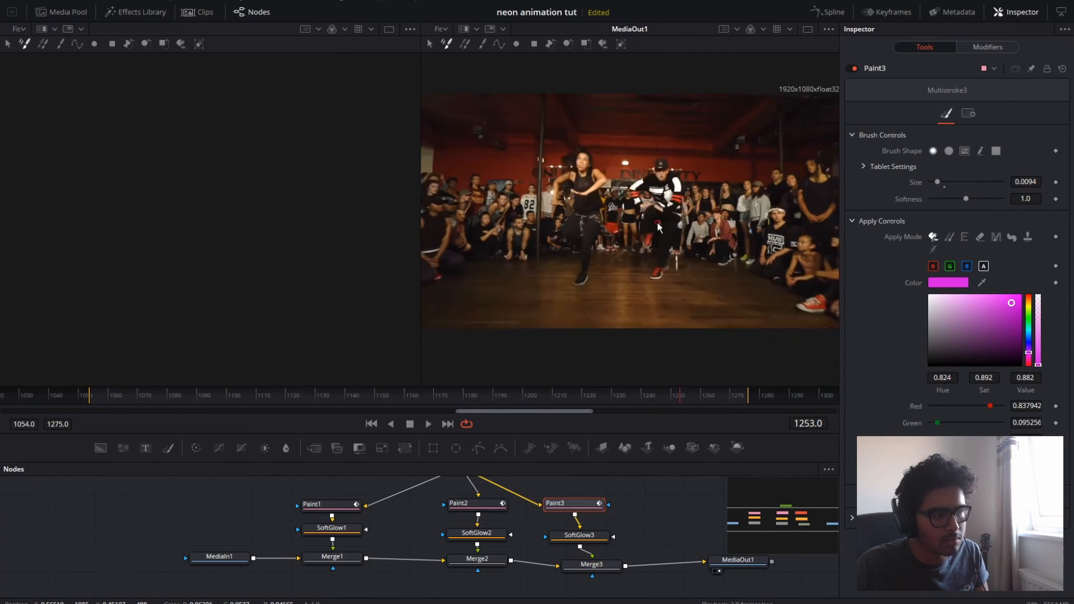
Step back to frame 1234 and compare the opening frames of the man's magenta waist ring
key(Left)
key(Left)
key(Left)
key(Left)
key(Left)
key(Left)
key(Left)
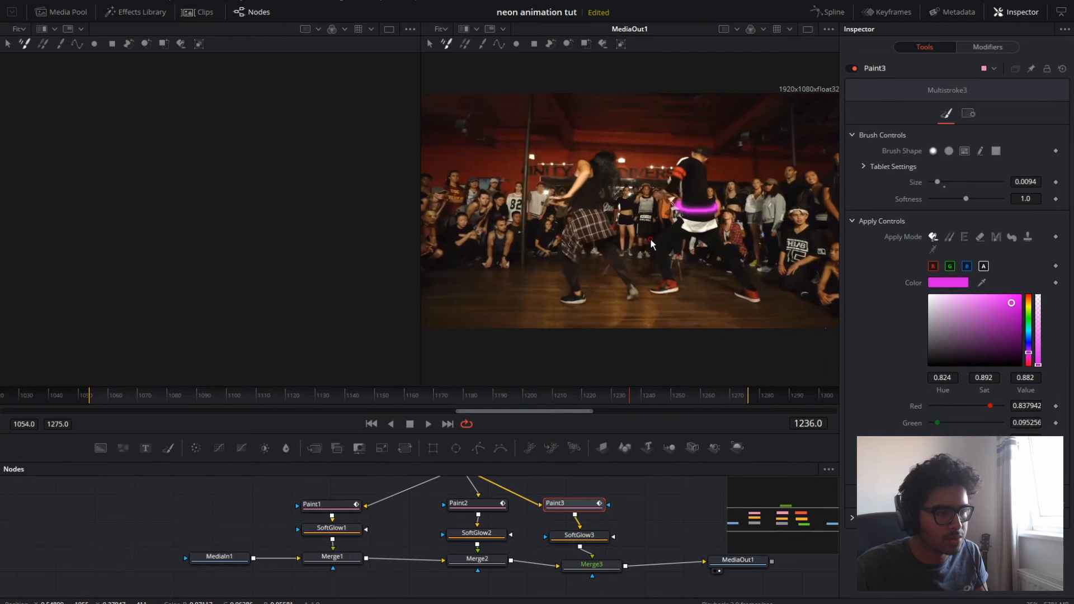
key(Right)
key(Right)
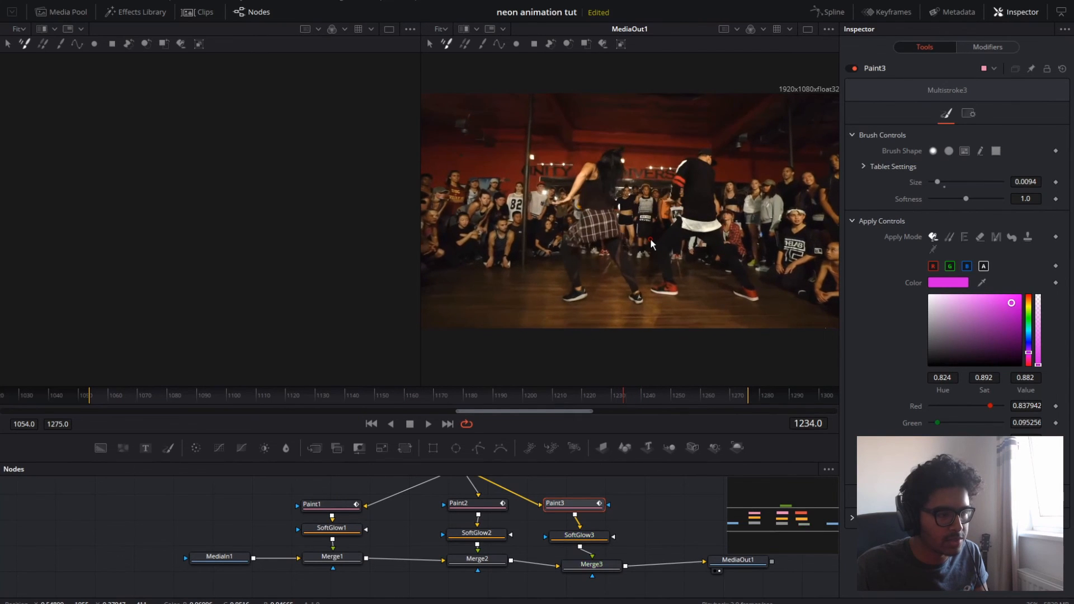
key(Right)
key(Right)
key(Left)
key(Left)
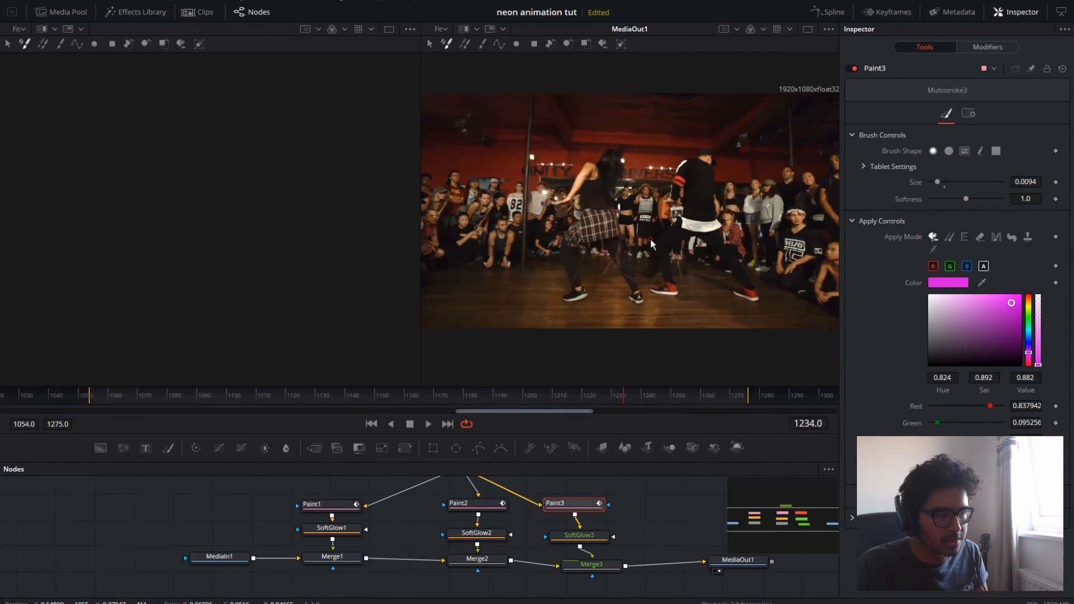
Set the brush color to blue with hue 0.56 and paint a neon stroke across the woman's waist up to frame 1247
click(1028, 334)
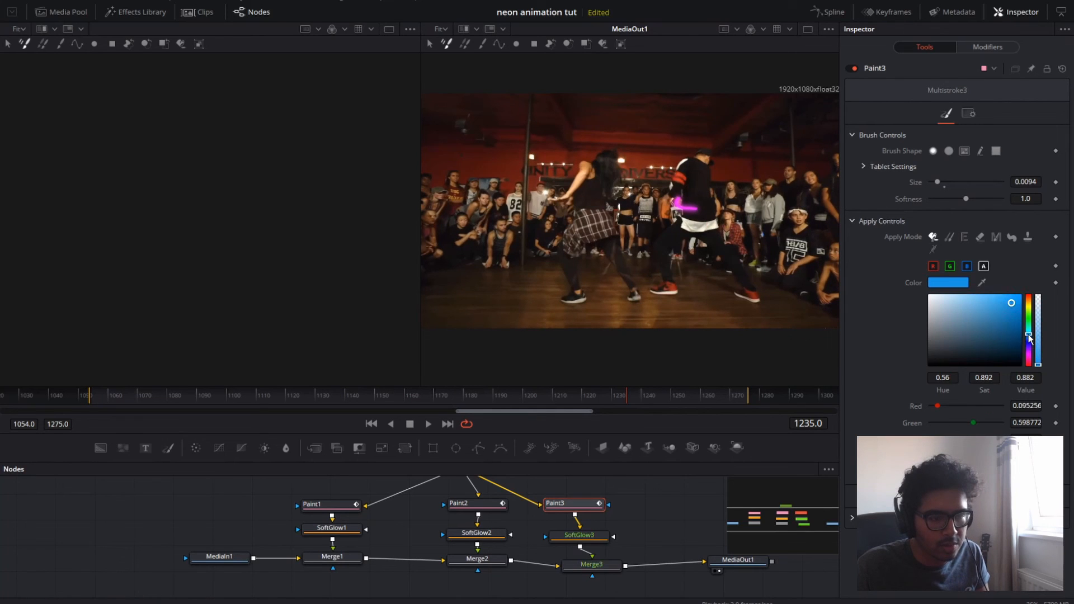
key(Right)
key(Right)
key(Right)
key(Right)
key(Right)
key(Right)
key(Right)
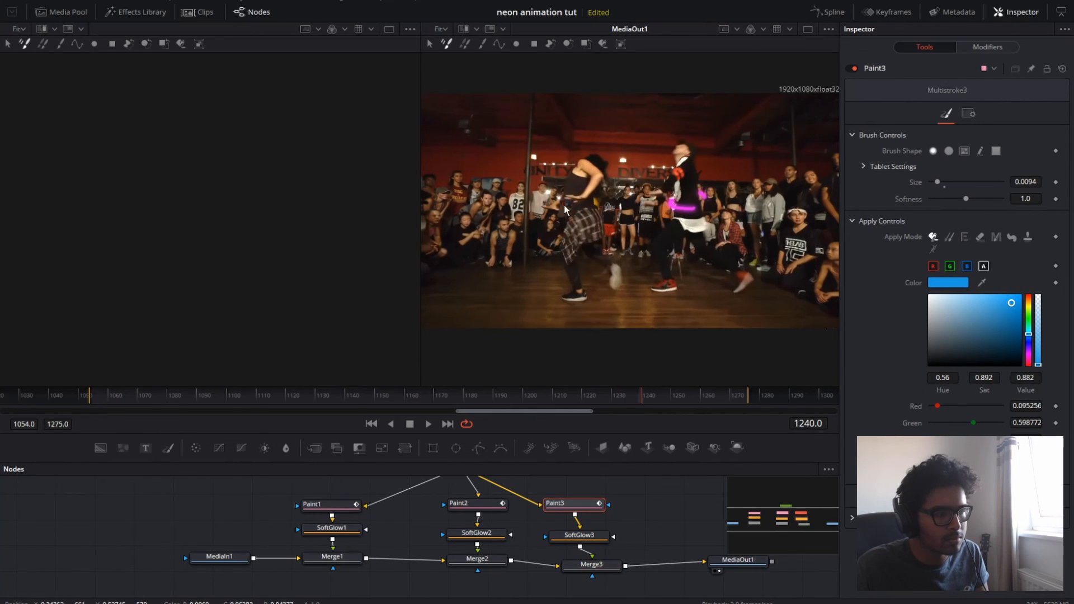
key(Right)
key(Right)
key(Right)
key(Right)
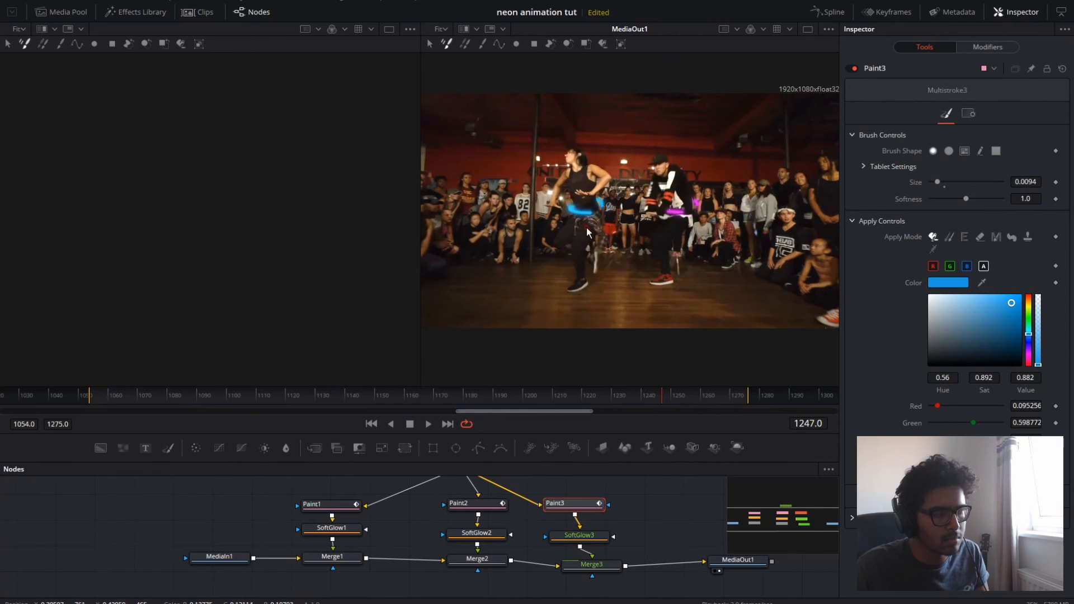
Continue the blue neon waist ring around the turning woman through the frames up to 1252
key(Right)
key(Right)
key(Right)
key(Right)
key(Right)
key(Right)
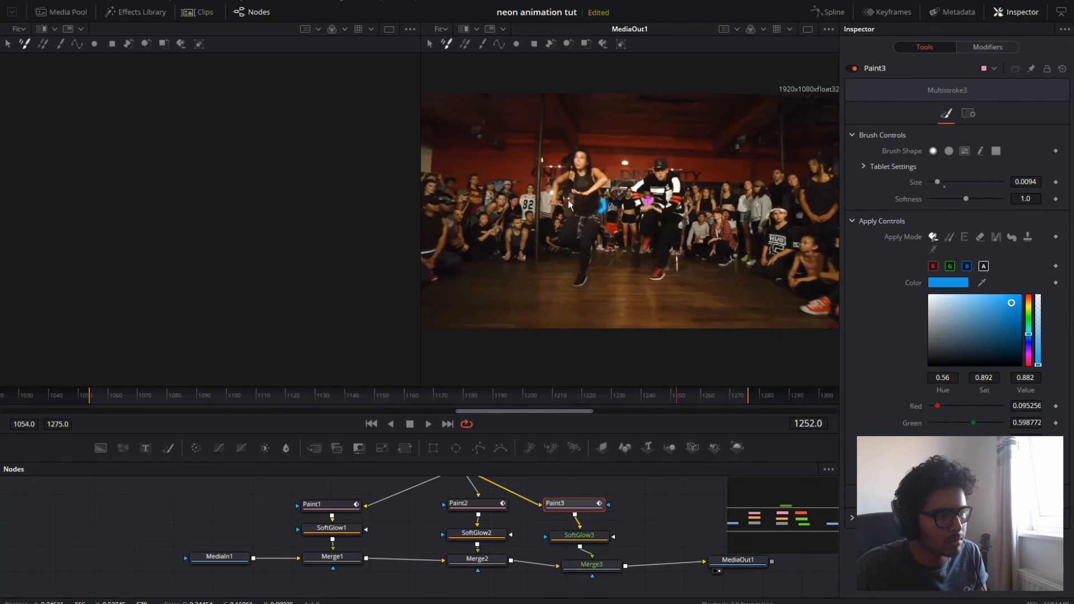
Return to frame 1234 before the waist rings begin and set the brush color to red with hue 0.0
key(Left)
key(Left)
key(Left)
key(Left)
key(Left)
key(Left)
key(Left)
key(Left)
key(Left)
key(Left)
key(Left)
key(Left)
key(Left)
key(Left)
key(Left)
key(Left)
key(Left)
key(Left)
drag(1029, 327, 1029, 295)
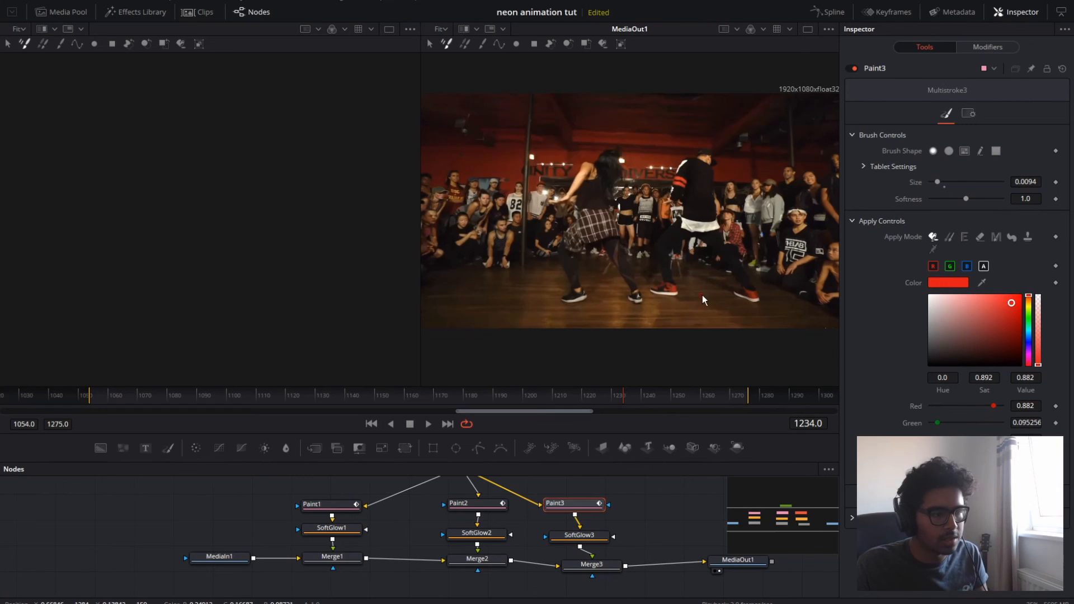
Paint the first red neon dabs on the woman's and man's shoes from frame 1236 onward
key(Right)
key(Right)
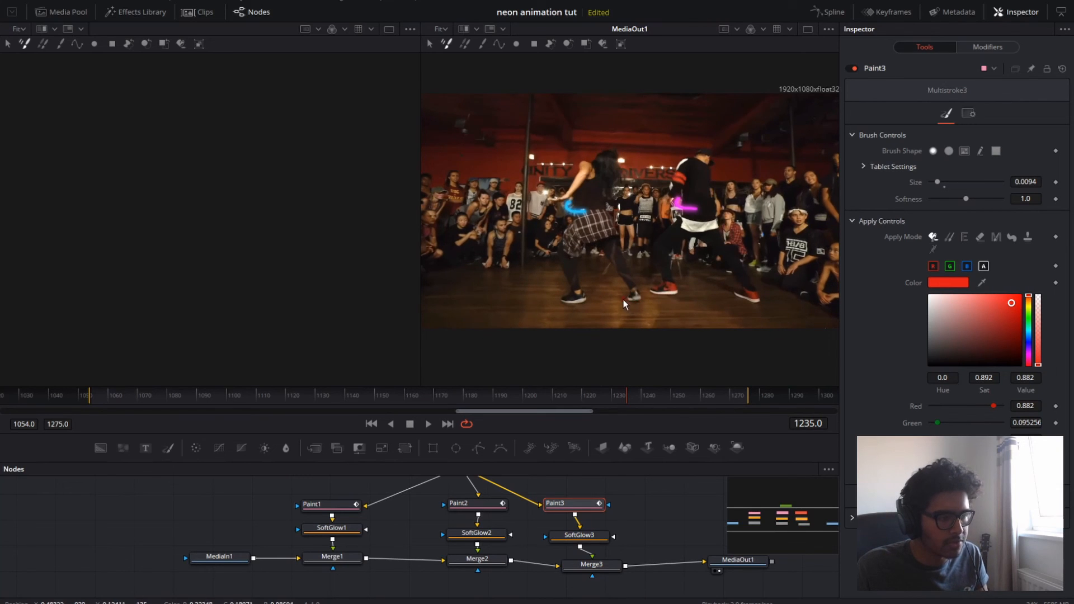
key(Right)
click(634, 292)
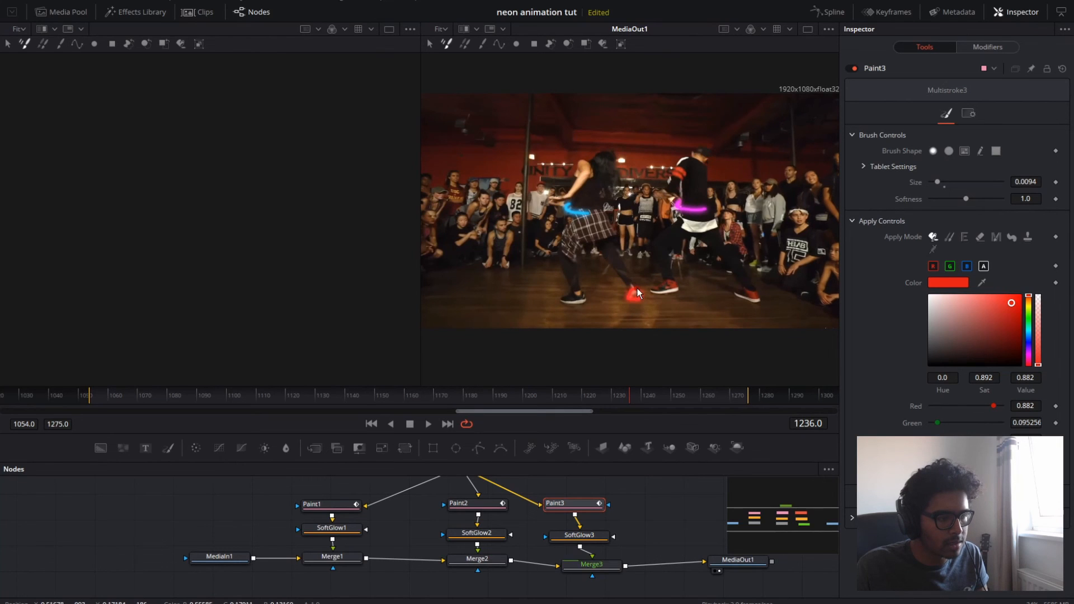
drag(745, 291, 732, 291)
key(Right)
key(Right)
key(Right)
click(619, 291)
Add more red neon dabs at both dancers' feet, moving back and forth through the following frames
key(Right)
key(Right)
key(Right)
key(Right)
click(758, 301)
key(Right)
key(Right)
key(Right)
key(Right)
key(Right)
click(630, 287)
key(Left)
key(Left)
key(Left)
click(764, 301)
Paint short red neon strokes along the dancers' lower legs, checking the frames up to 1249
key(Left)
key(Left)
key(Left)
key(Left)
key(Left)
key(Left)
key(Right)
key(Right)
key(Right)
mouse_move(601, 264)
mouse_down()
mouse_move(610, 266)
mouse_move(603, 252)
mouse_up()
key(Right)
key(Right)
key(Right)
drag(695, 274, 697, 255)
key(Right)
key(Right)
key(Right)
key(Right)
key(Right)
key(Right)
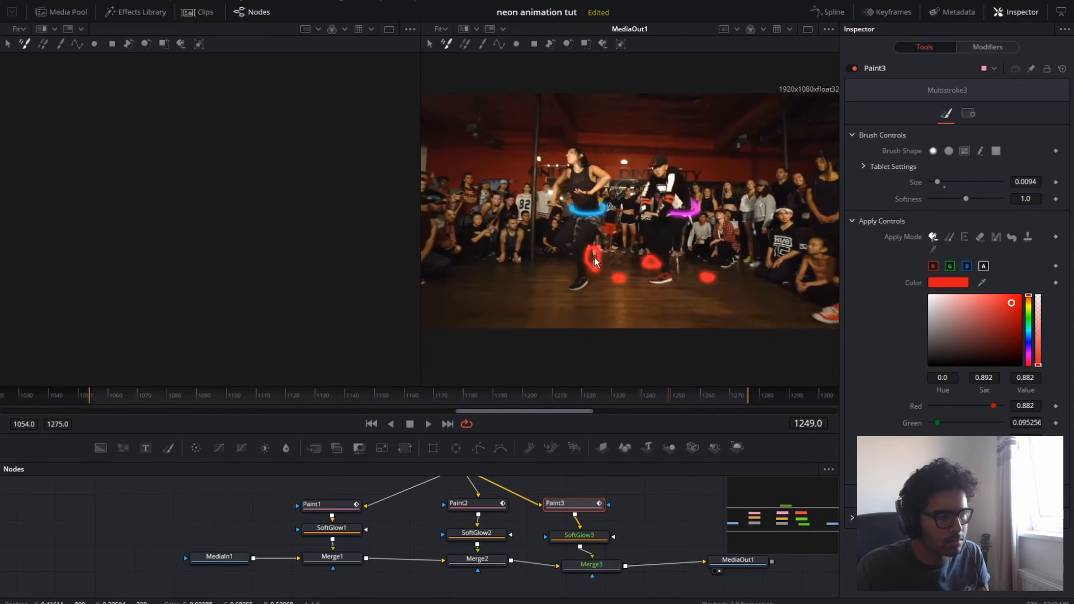
Paint a long red neon stroke beside the man's feet and step through the surrounding frames
key(Left)
key(Left)
key(Left)
key(Left)
key(Left)
key(Left)
key(Left)
key(Left)
key(Right)
key(Right)
key(Right)
key(Right)
drag(768, 303, 689, 254)
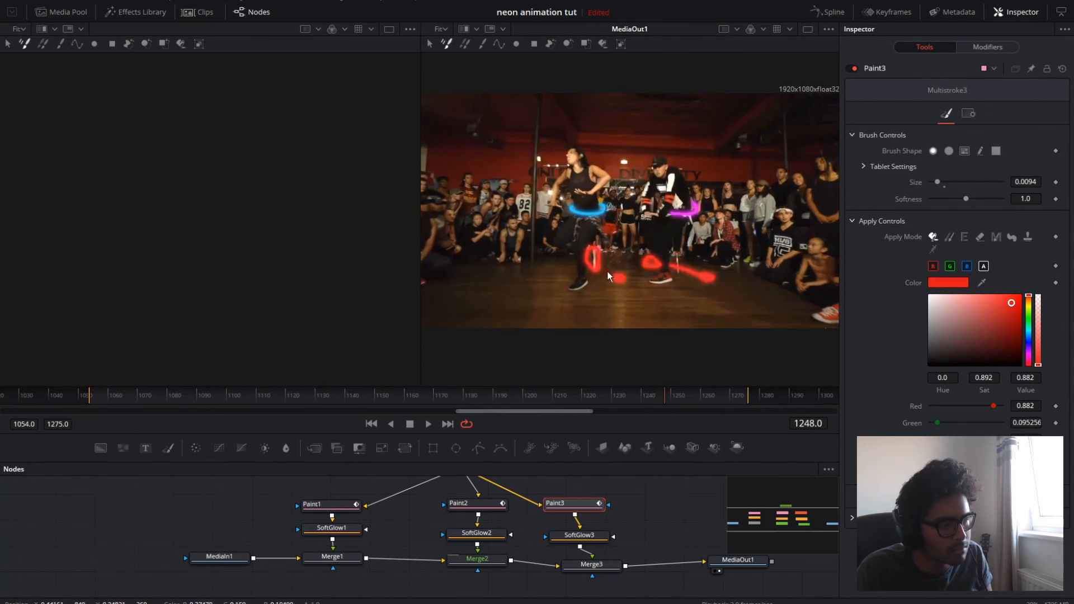
key(Right)
key(Right)
key(Right)
key(Right)
key(Right)
Switch to the Edit page and scrub the painted clip in Timeline 1
click(466, 601)
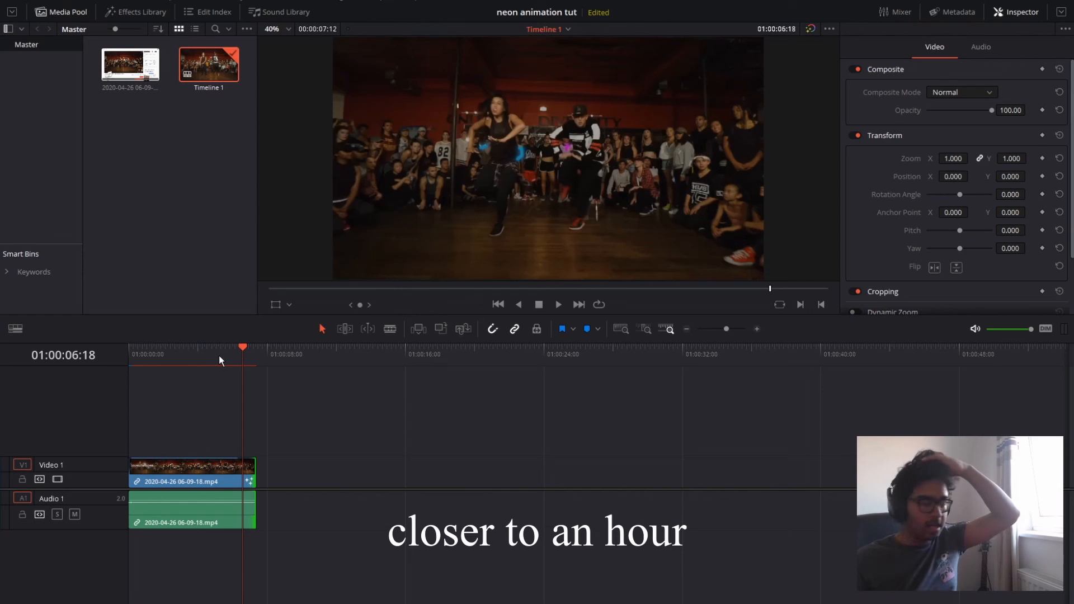
drag(186, 353, 112, 350)
click(258, 399)
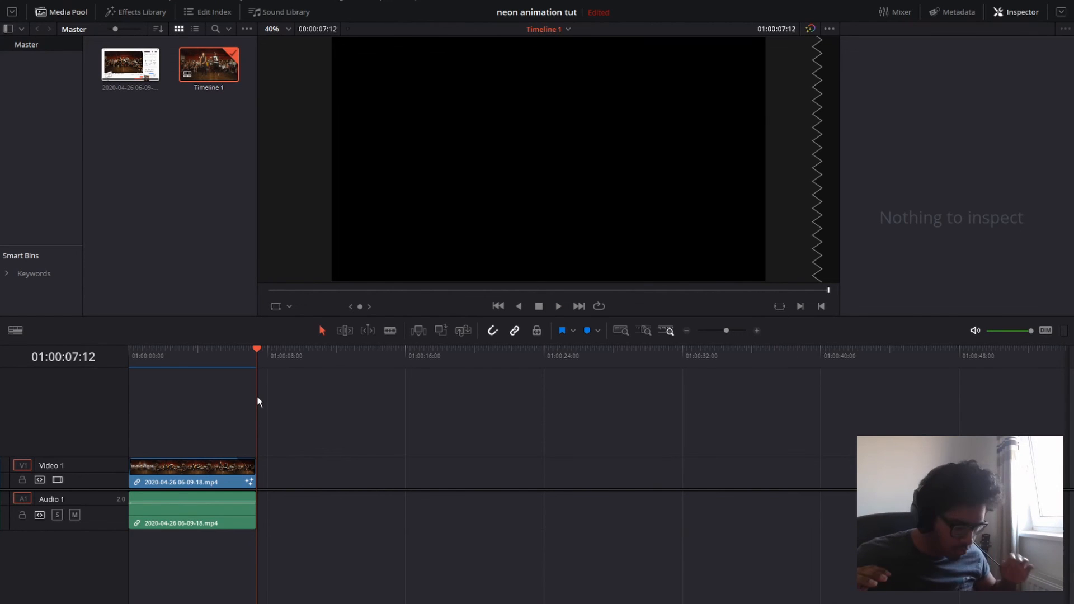
Return the playhead to the start of the timeline at 01:00:00:00 to play back the neon animation
drag(257, 351, 62, 356)
key(space)
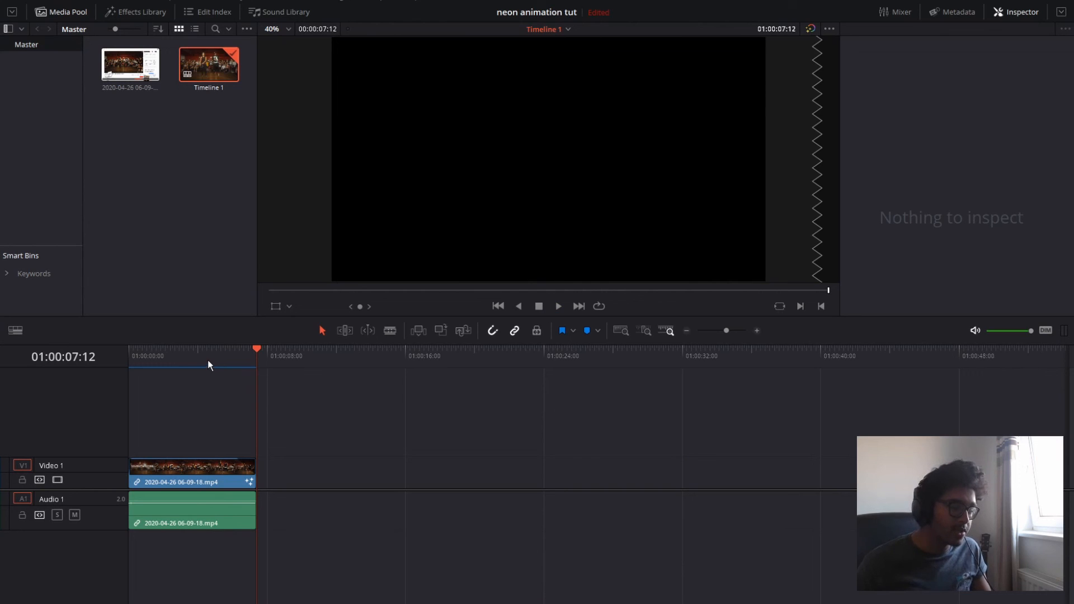
key(Home)
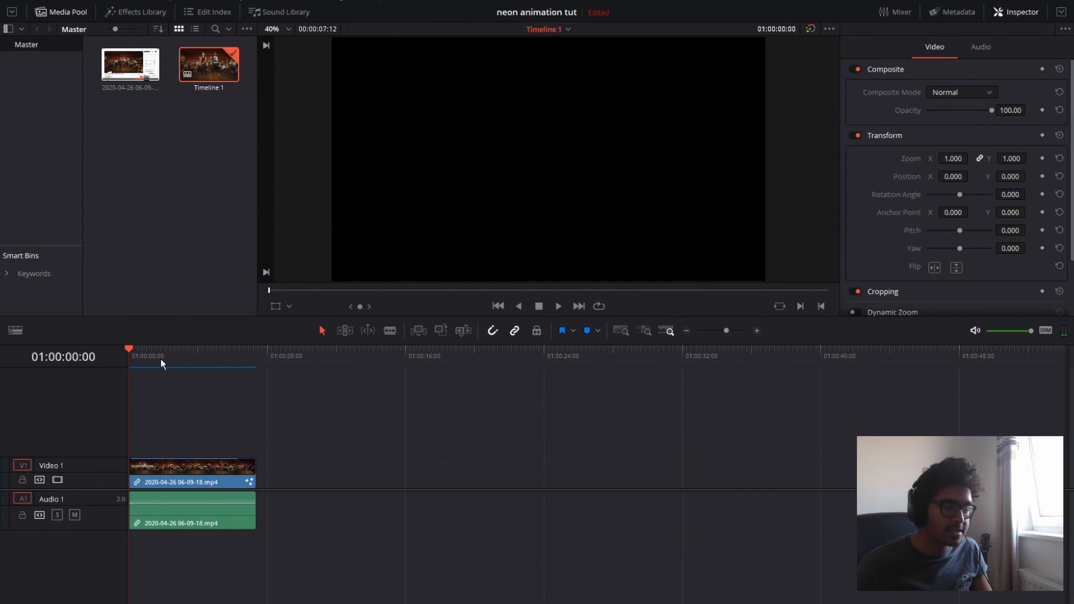